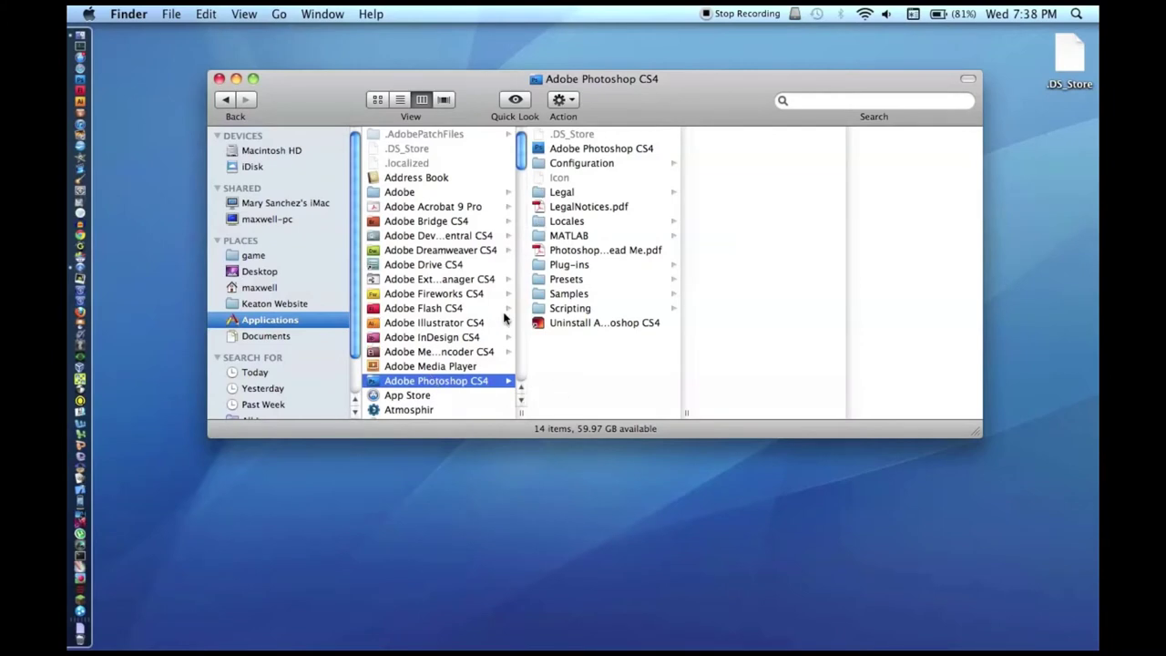
- View the file info of the Adobe Photoshop CS4 application in its Applications folder
right_click(568, 151)
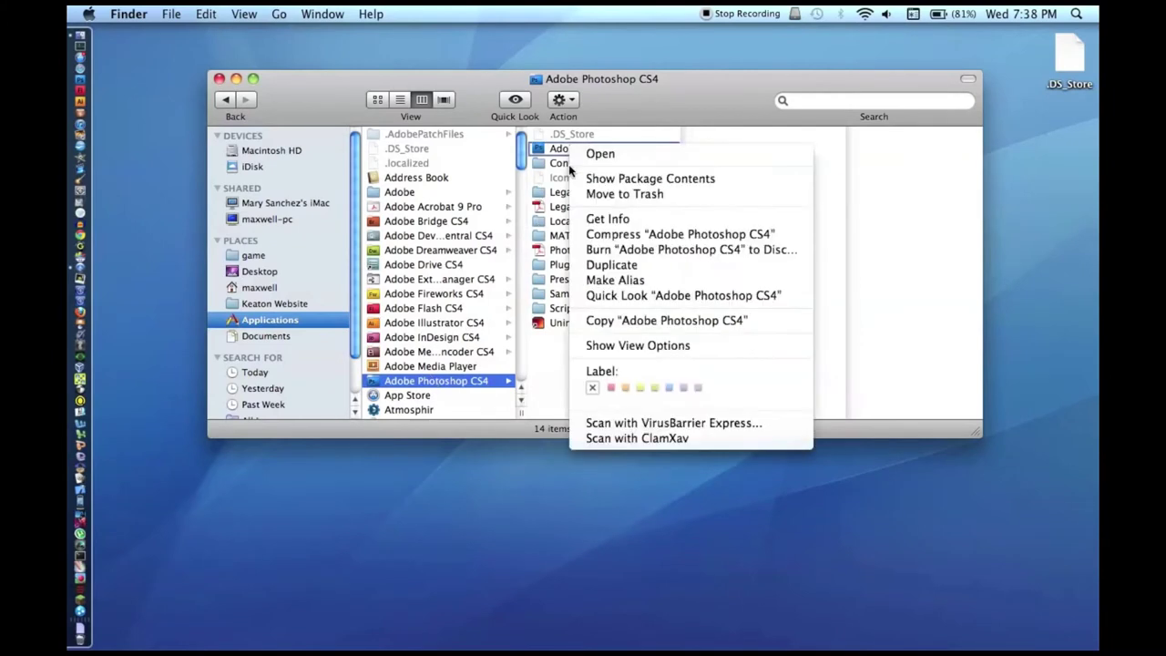
left_click(578, 235)
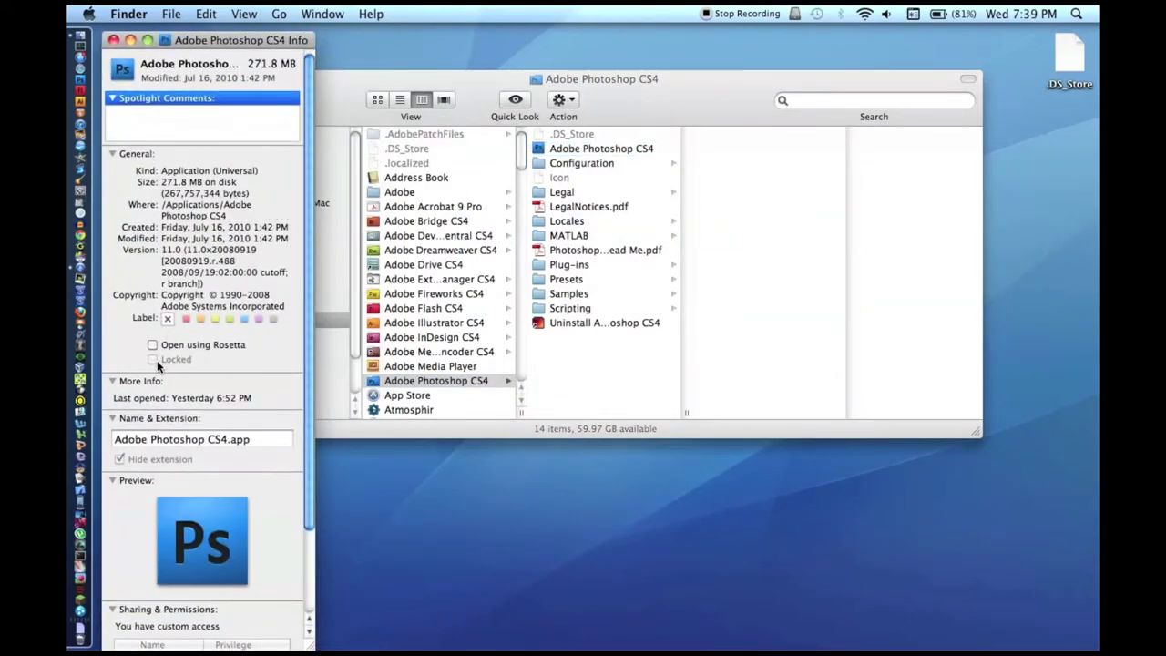
left_click(113, 41)
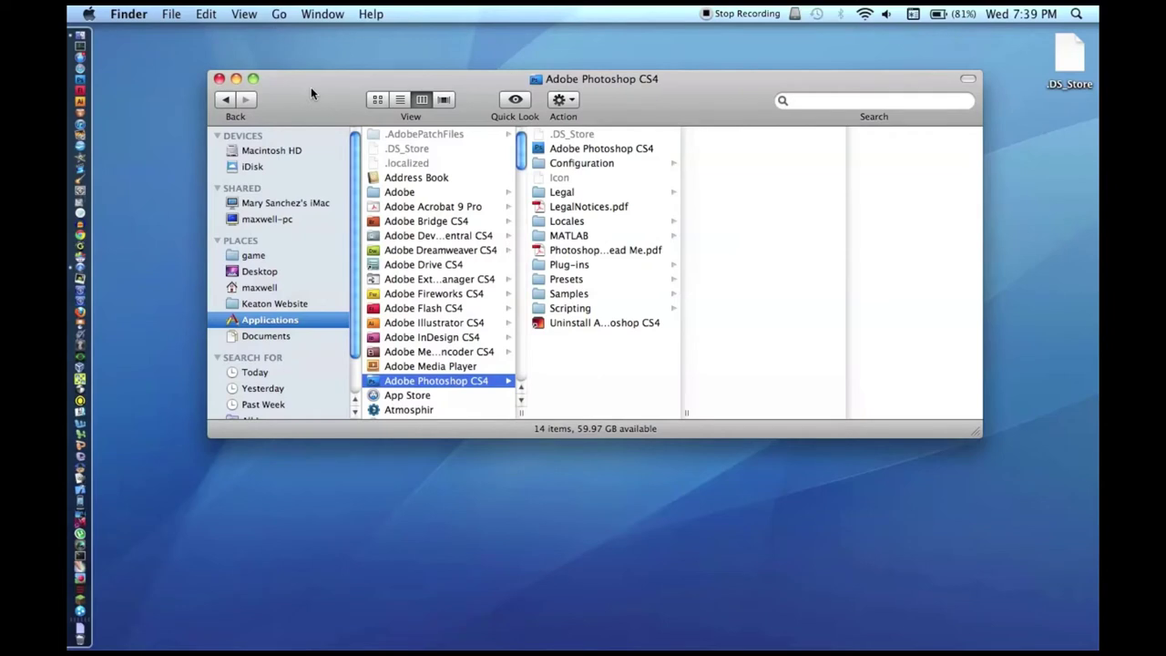
- Launch Adobe Photoshop CS4 from its application folder and close the Finder window
left_click(605, 151)
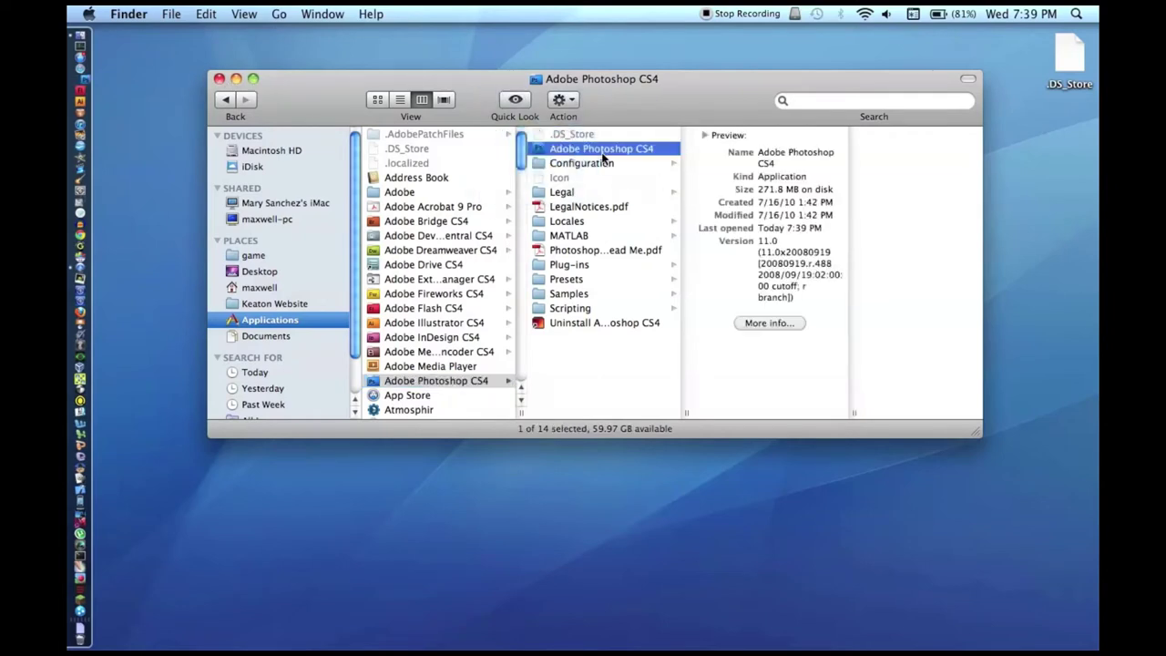
left_click(218, 78)
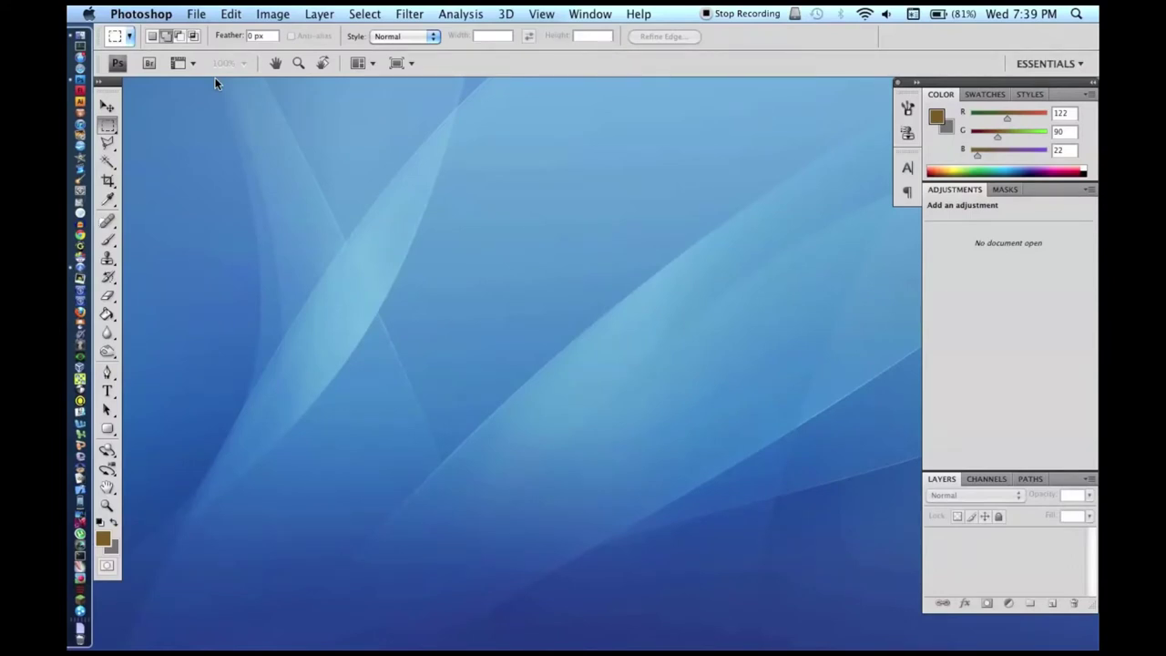
- Create a new document named SPACE TUTORIAL, 2000 pixels wide and 2000 pixels high
left_click(196, 13)
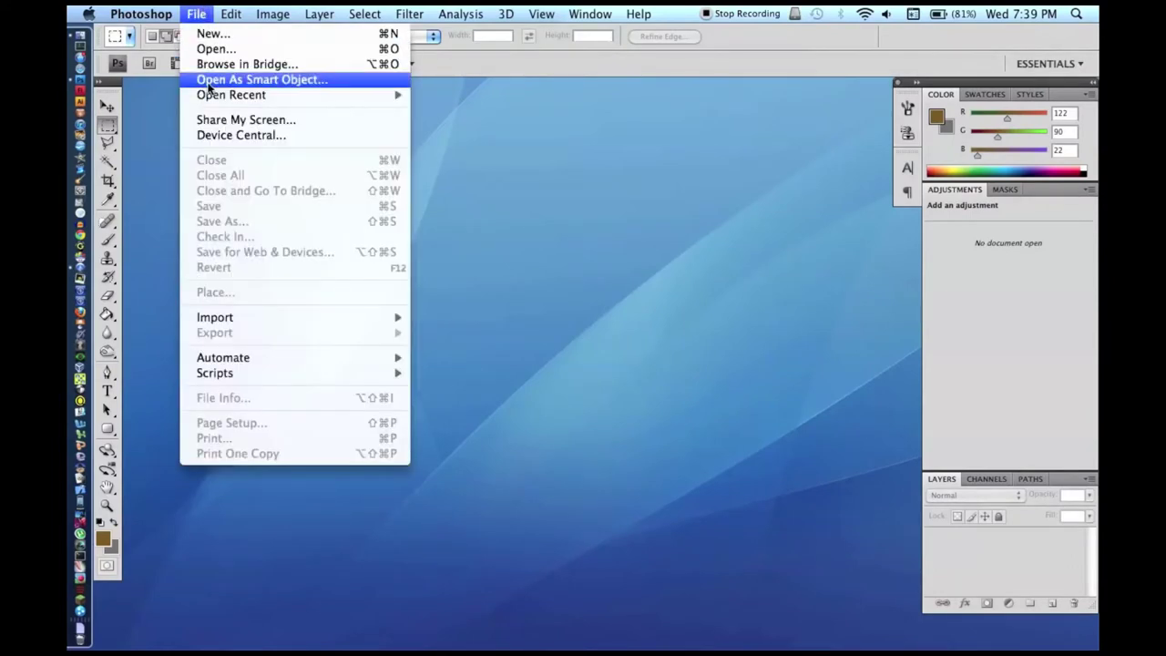
left_click(213, 34)
type("2000")
key("BackSpace")
key("BackSpace")
key("BackSpace")
key("BackSpace")
type("SA")
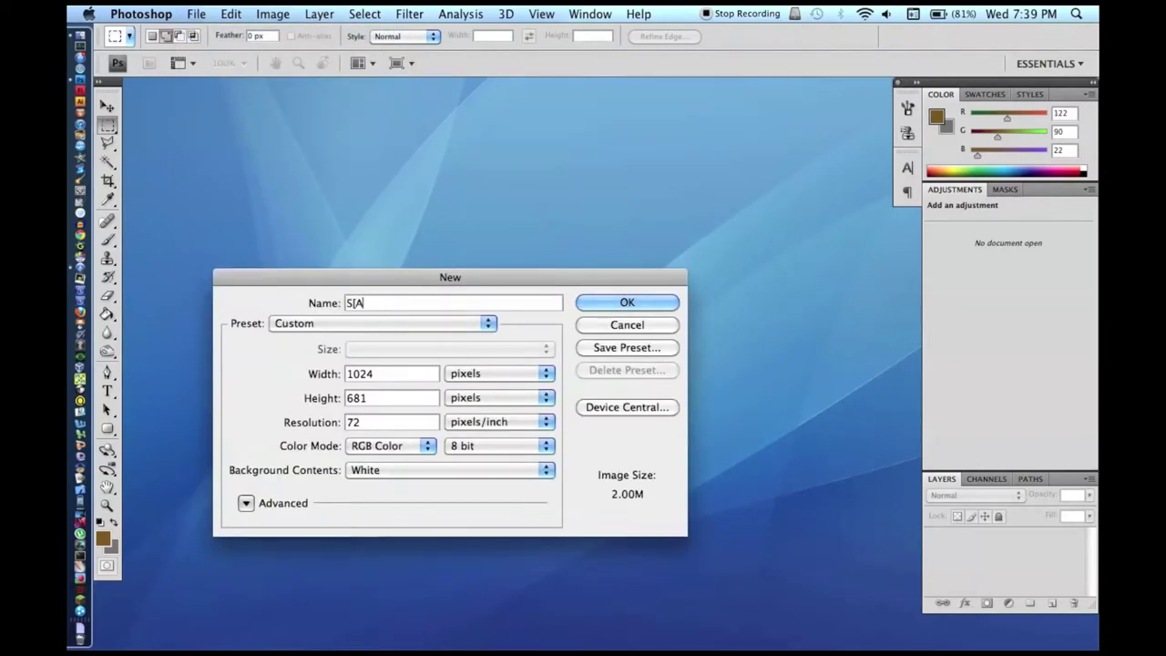
type("PACE TUTORIAL")
key("Tab")
type("2000")
key("Tab")
type("2000")
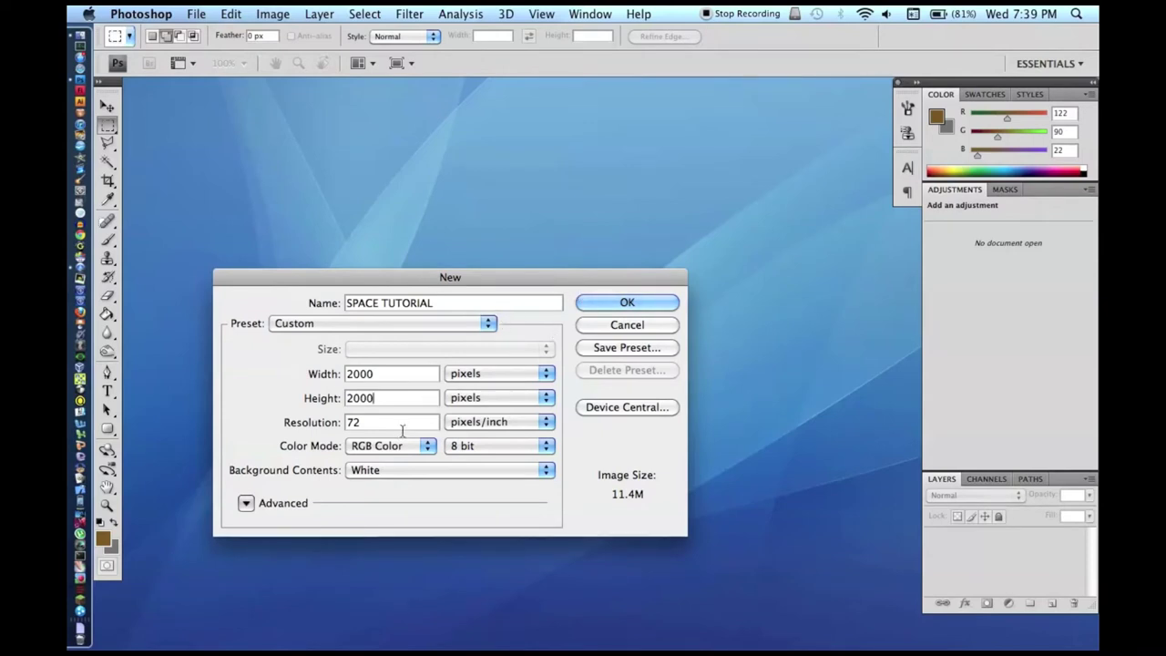
key("Return")
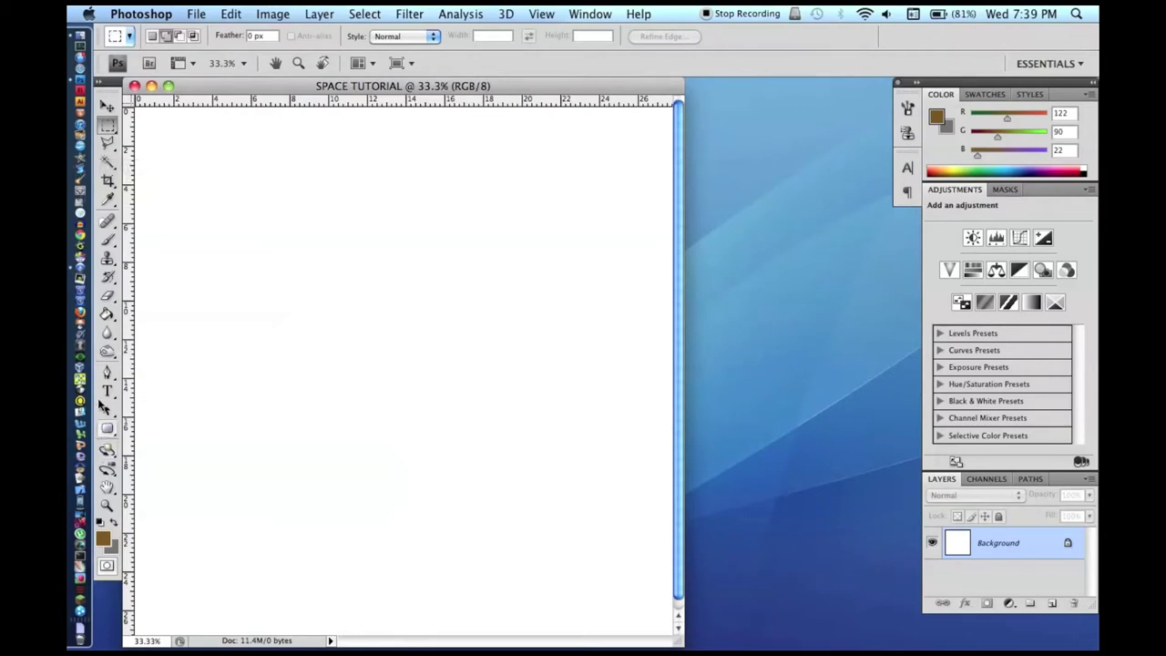
- Reset the colours to default black and white and fill the whole background with black
left_click(108, 333)
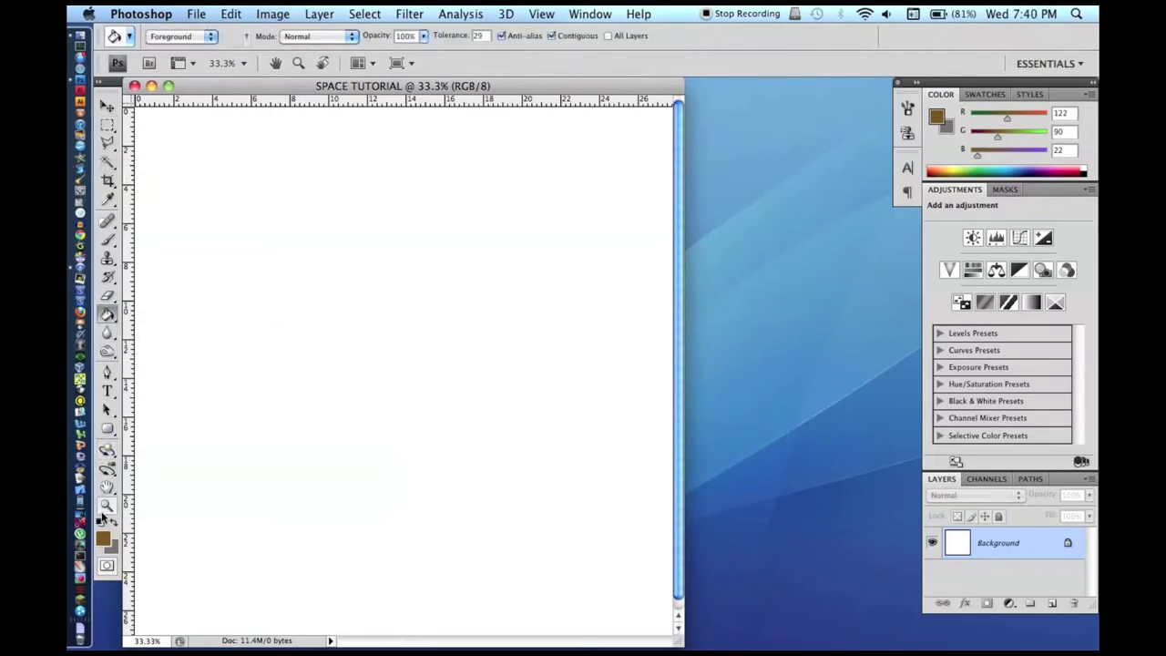
left_click(106, 504)
left_click(101, 522)
left_click(235, 474)
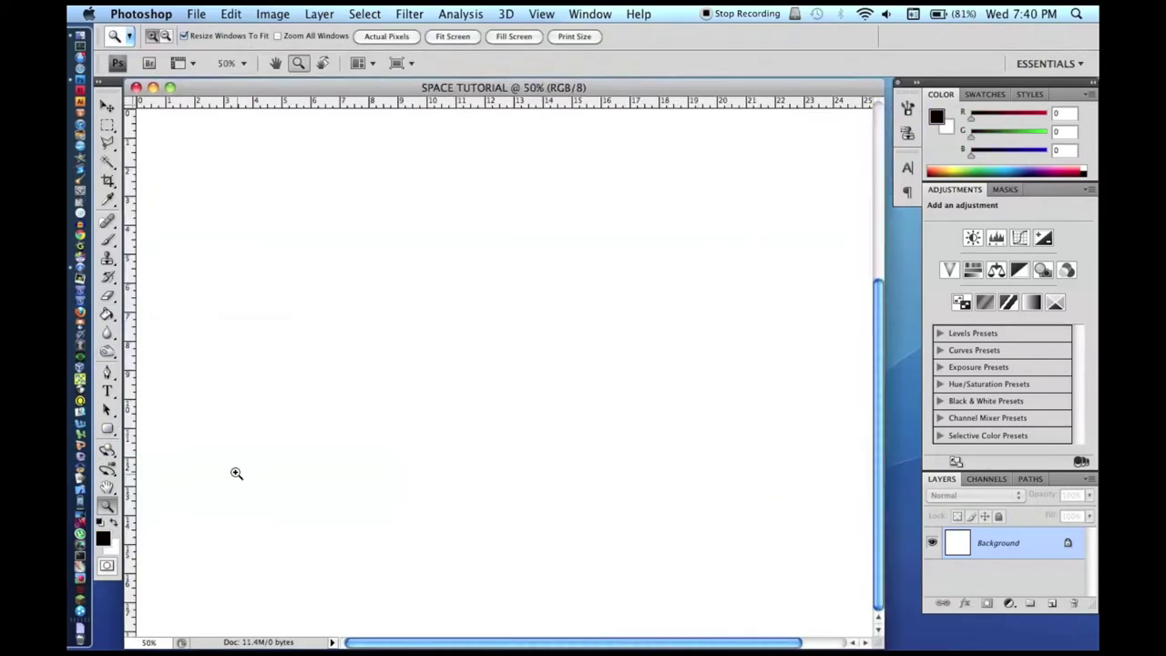
left_click(261, 434, "alt")
left_click(107, 315)
left_click(334, 448)
key("super+0")
- Add a new layer above the background and ready the Brush tool with white as the foreground colour
key("super+shift+n")
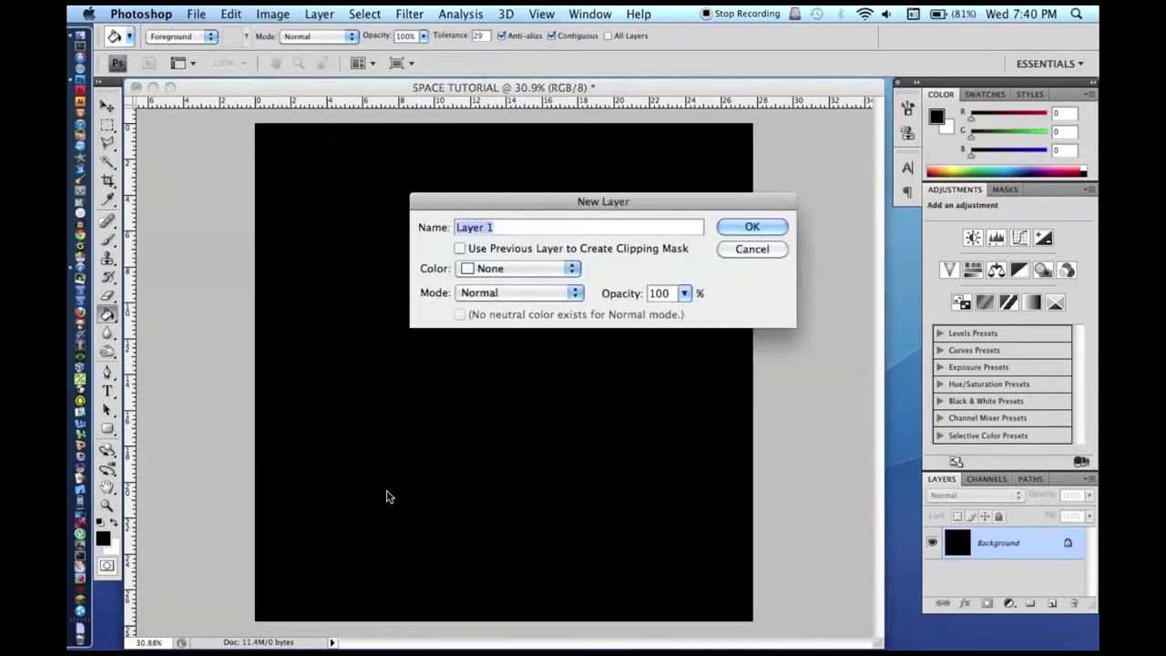
key("Return")
left_click(107, 239)
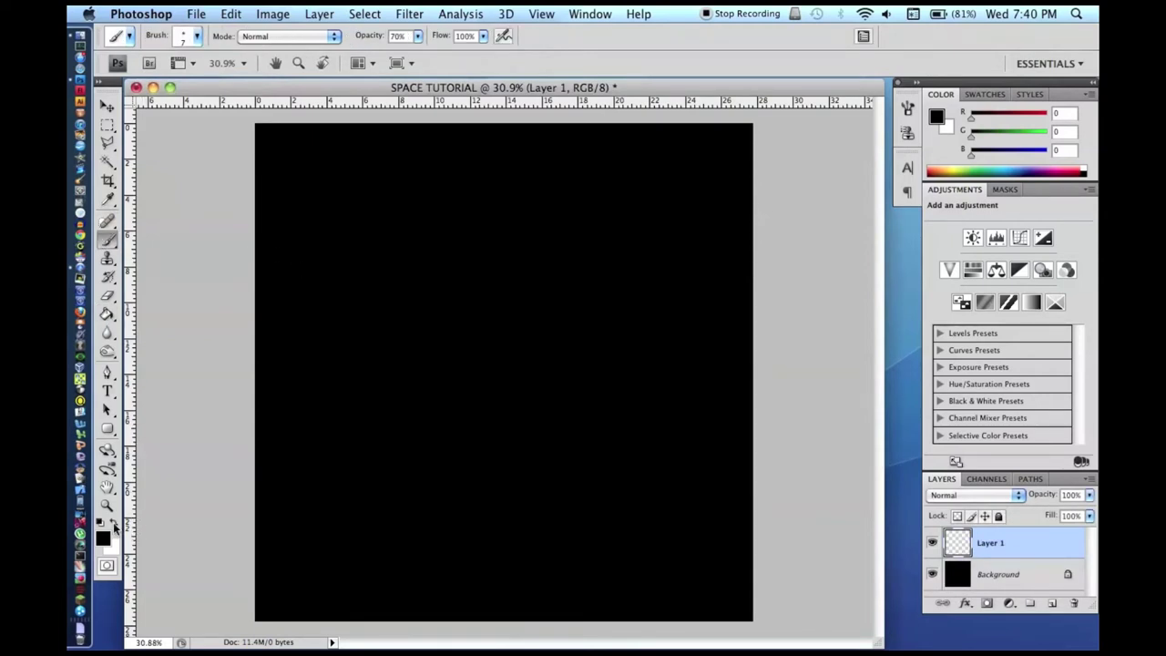
left_click(114, 523)
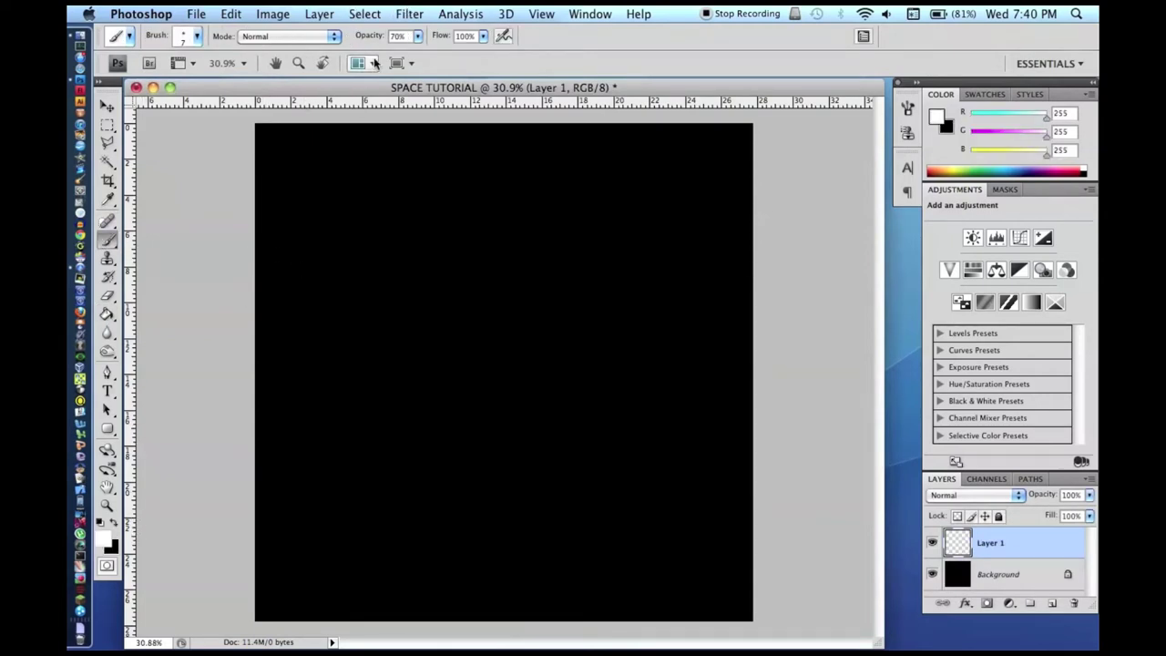
left_click(406, 13)
mouse_move(455, 201)
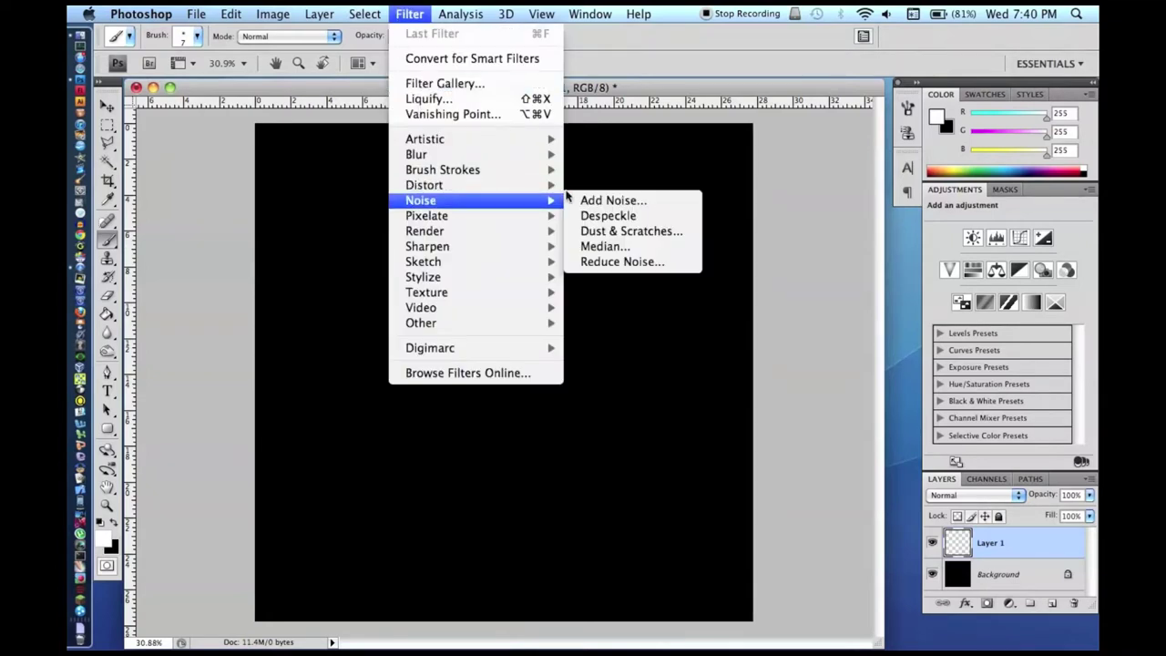
left_click(410, 13)
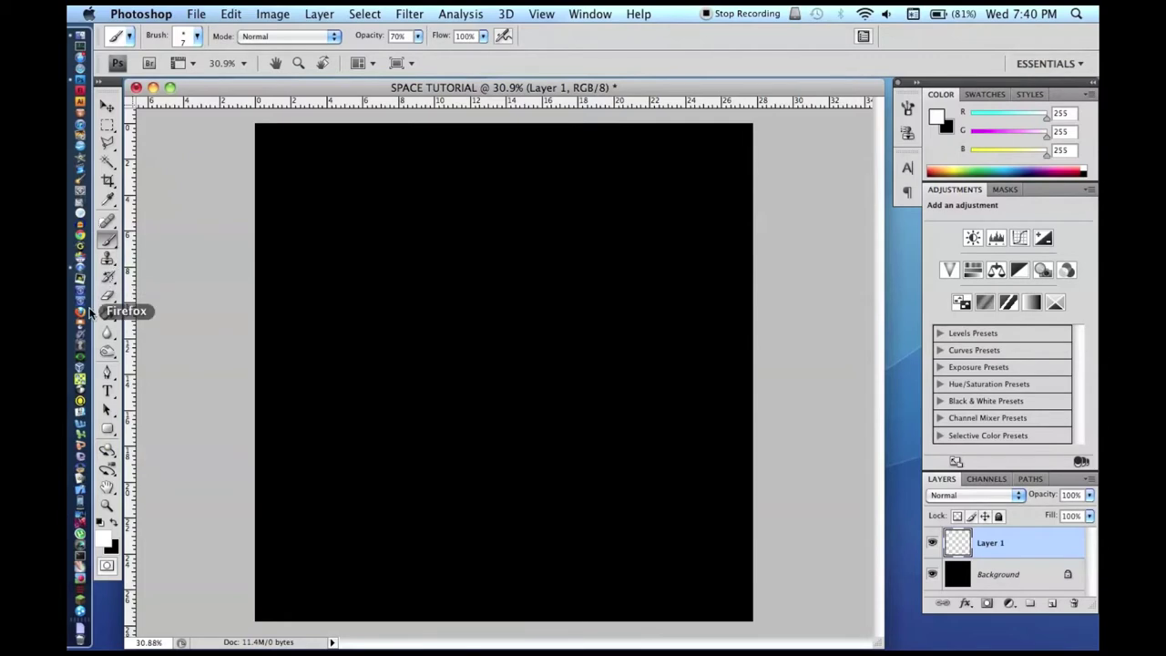
- Paint a cluster of scattered small white star dots in the upper-left area of the black canvas
left_click(333, 346)
left_click(386, 320)
left_click(333, 296)
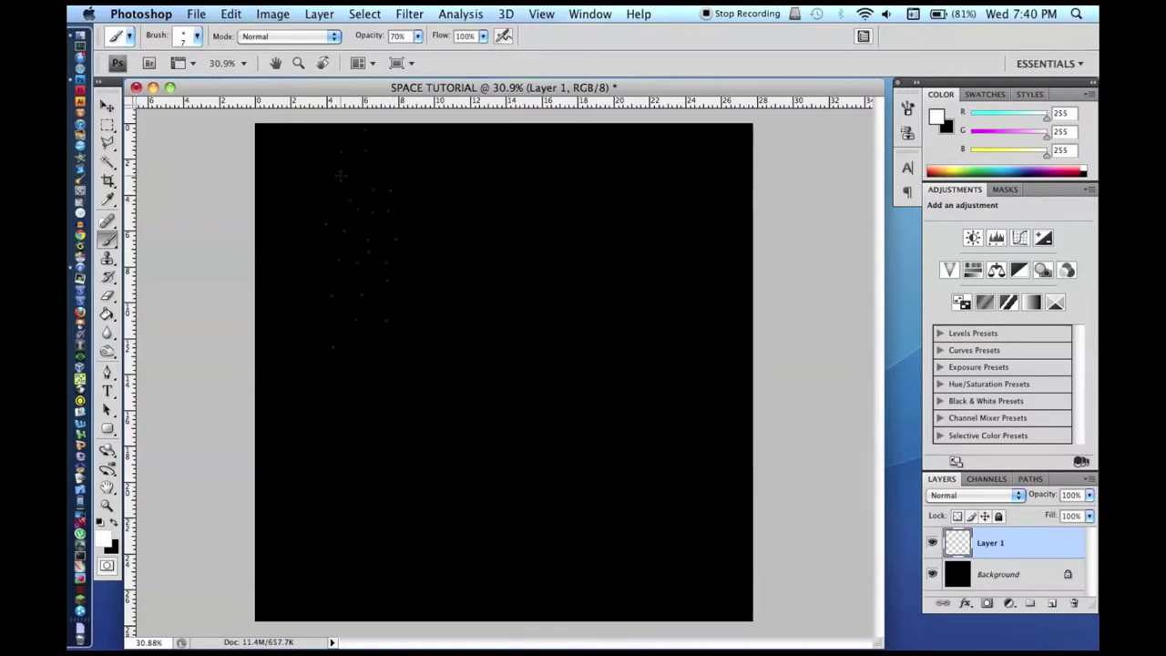
left_click(376, 169)
- Paste three copies of the star cluster and place them side by side across the upper part of the canvas
key("super+a")
key("super+c")
key("super+v")
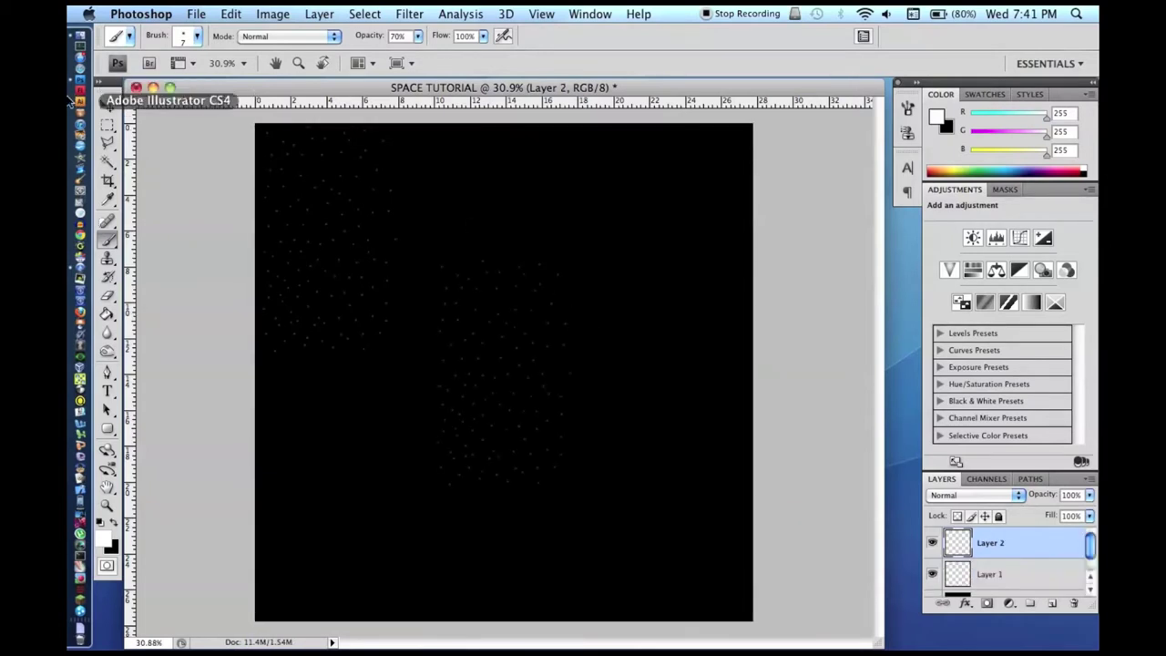
left_click(107, 106)
left_click_drag(541, 428, 495, 300)
key("super+v")
left_click_drag(568, 338, 624, 208)
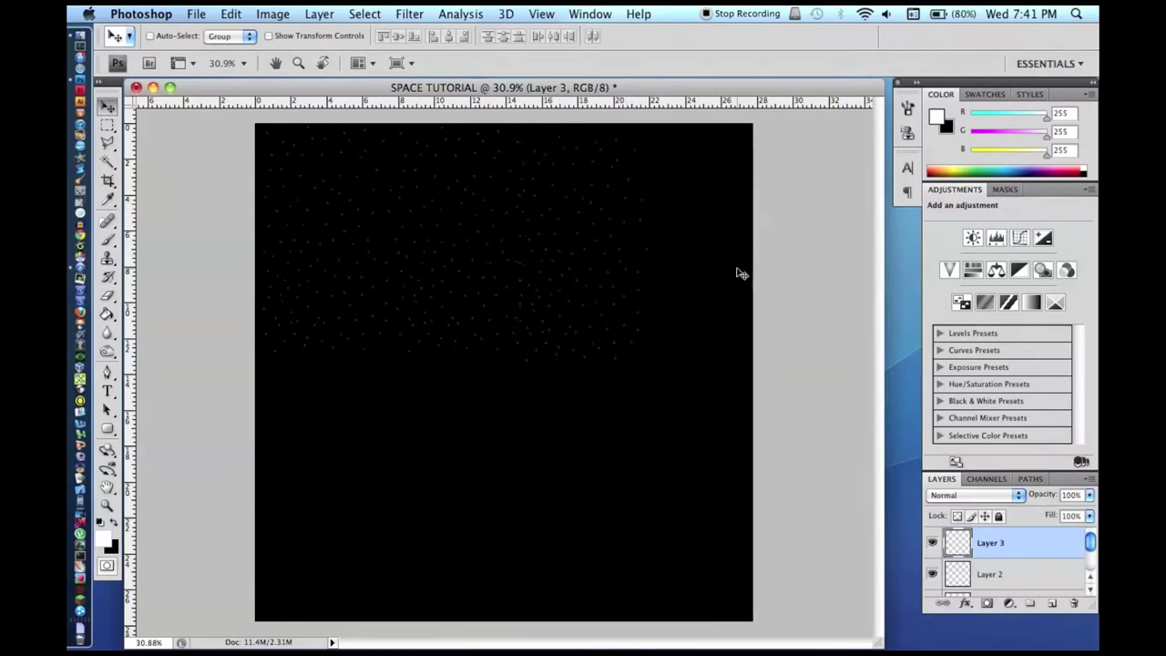
key("super+v")
left_click_drag(392, 385, 536, 268)
- Merge the star cluster copies down into a single star layer
key("super+e")
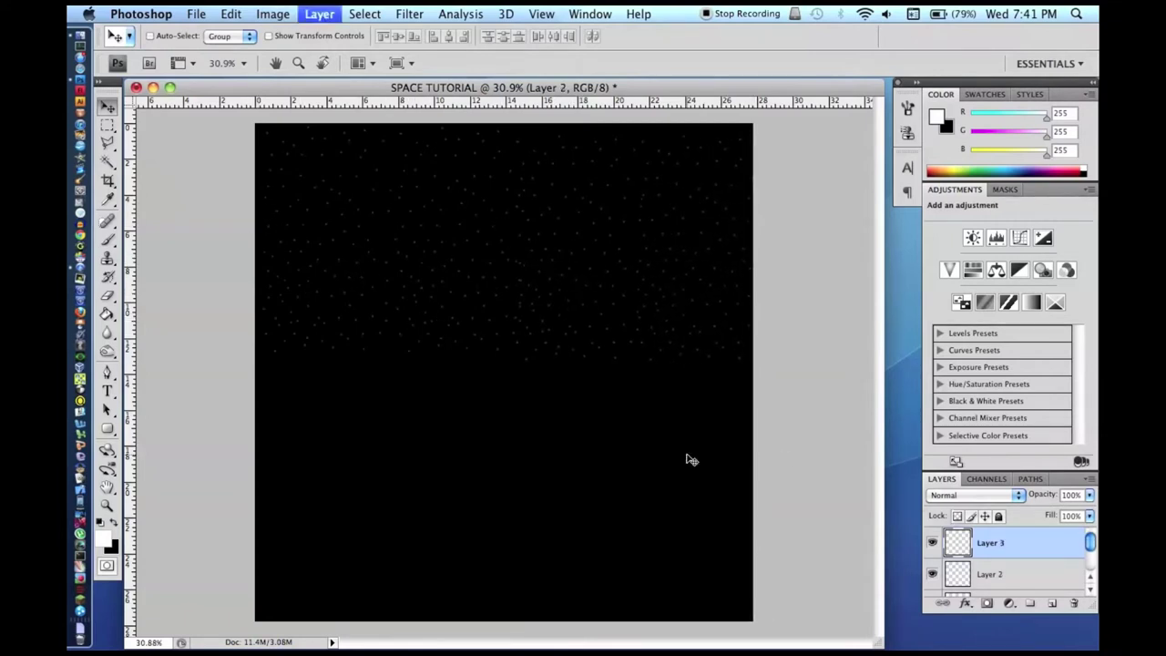
key("super+e")
key("super+e")
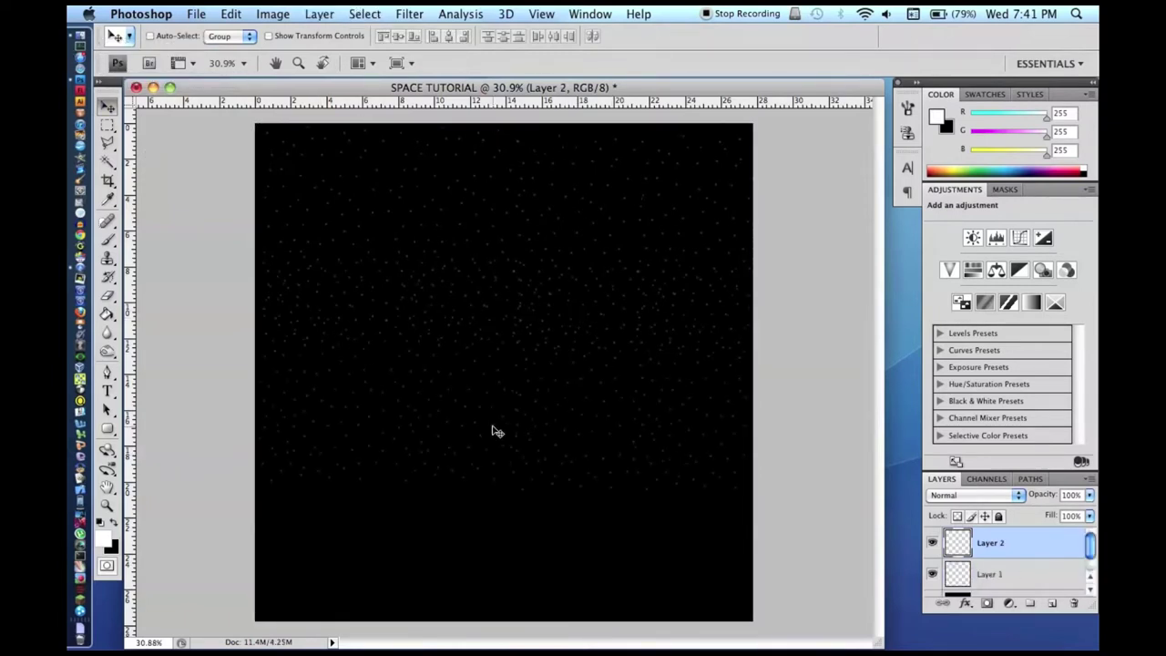
- Extend the star field over the rest of the canvas with further copies and merge all star layers into Layer 1
left_click(1053, 603)
left_click(993, 576)
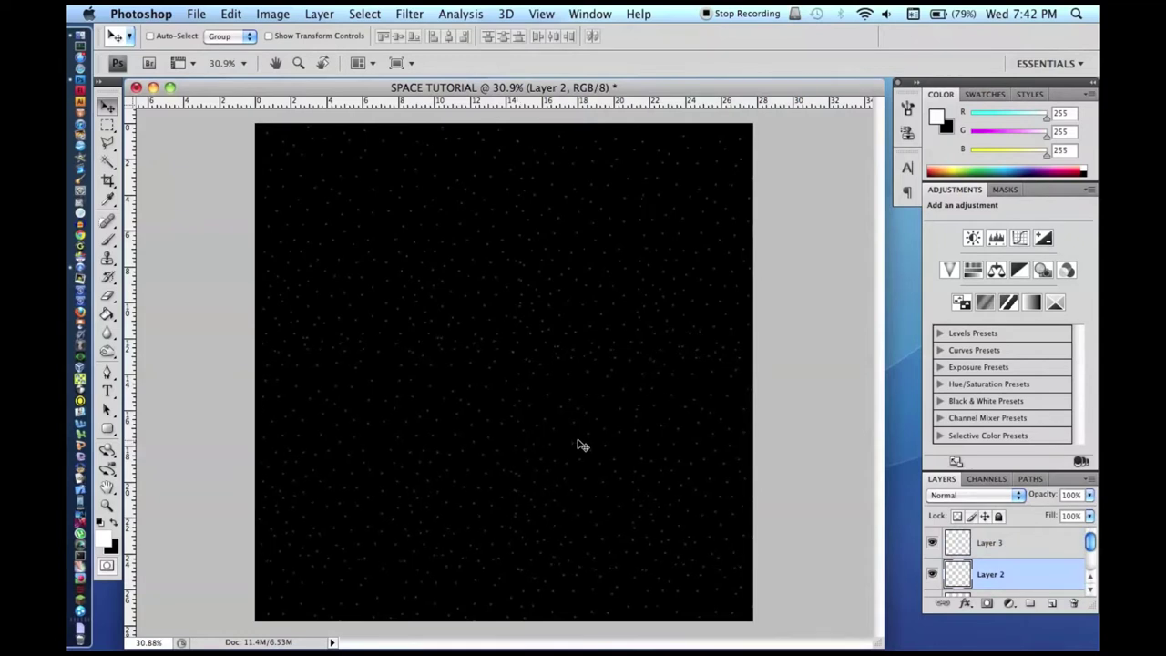
left_click(959, 533, "shift")
key("Delete")
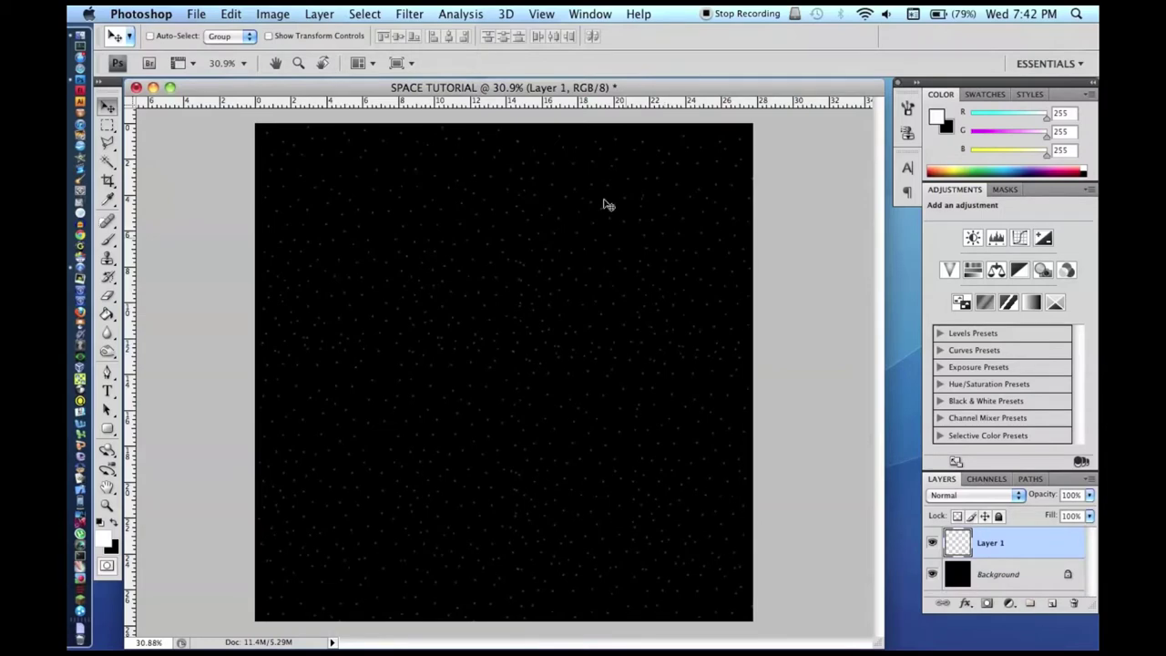
left_click(381, 9)
mouse_move(335, 11)
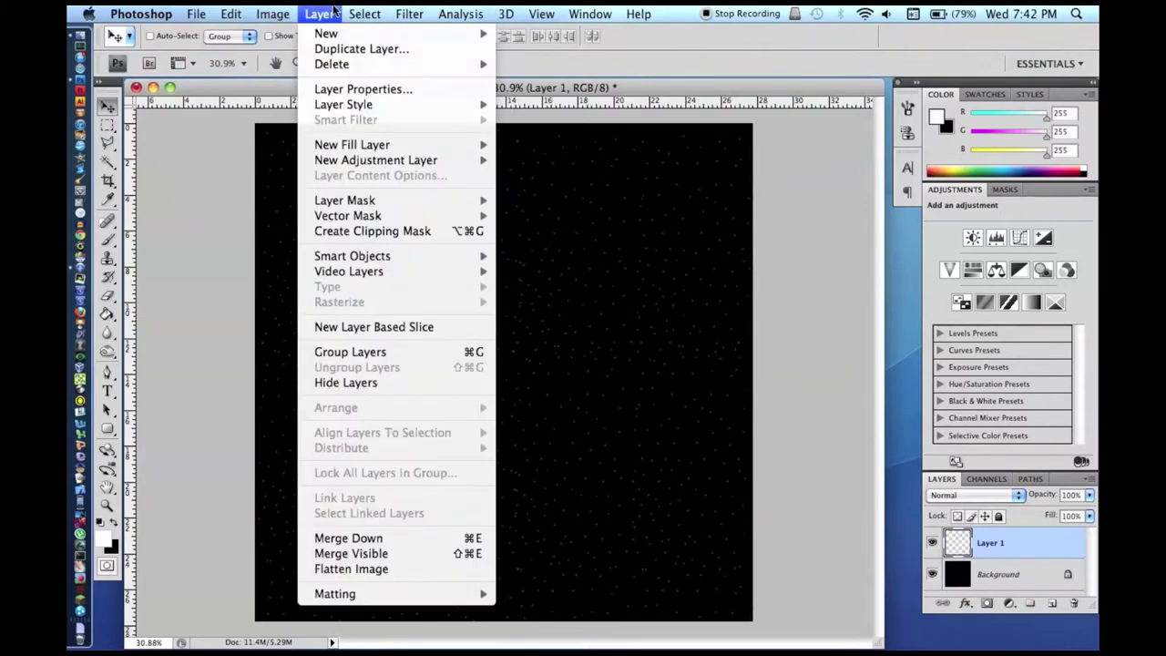
left_click(635, 476)
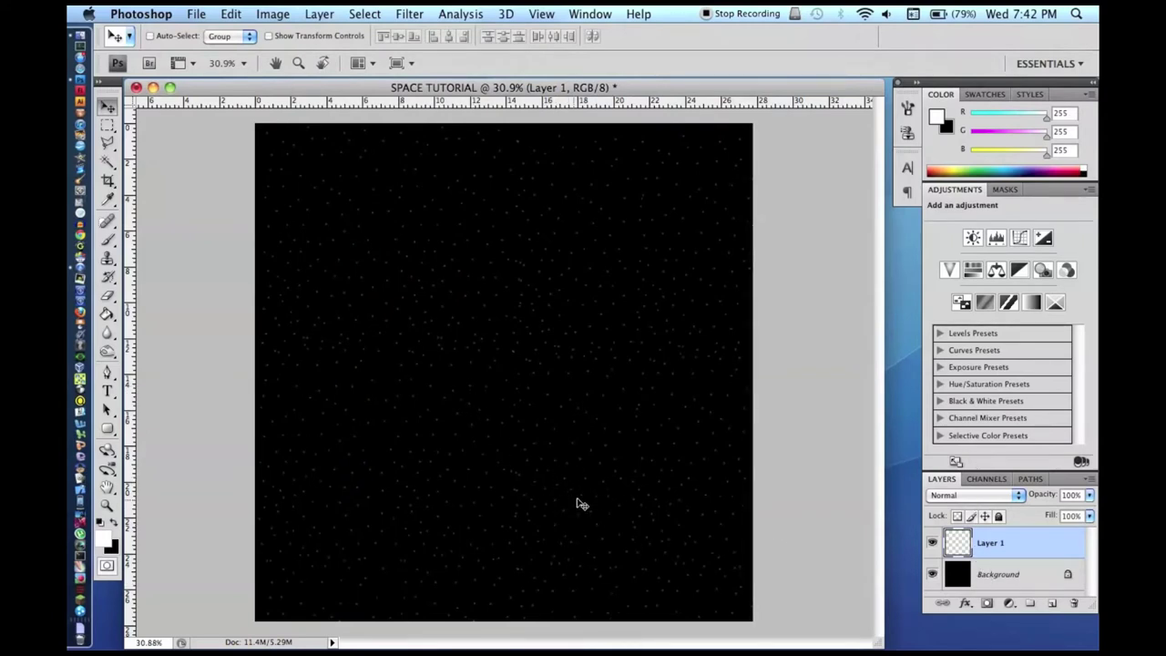
- Duplicate the full star field onto a new layer and offset the copy slightly from the original
key("super+a")
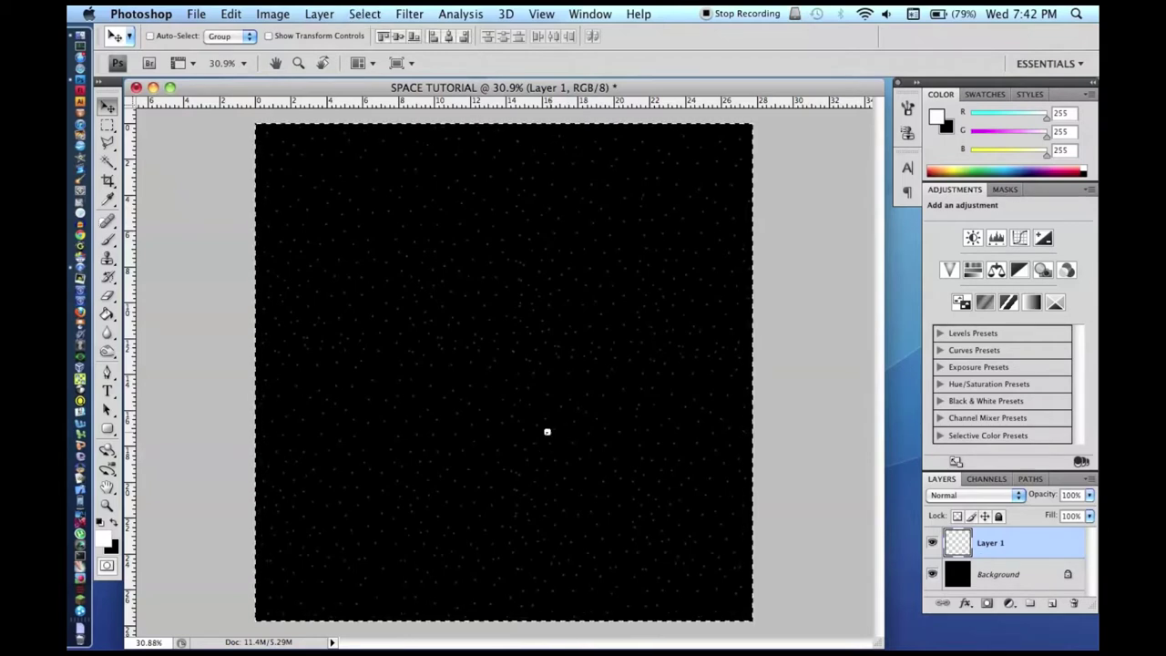
key("super+j")
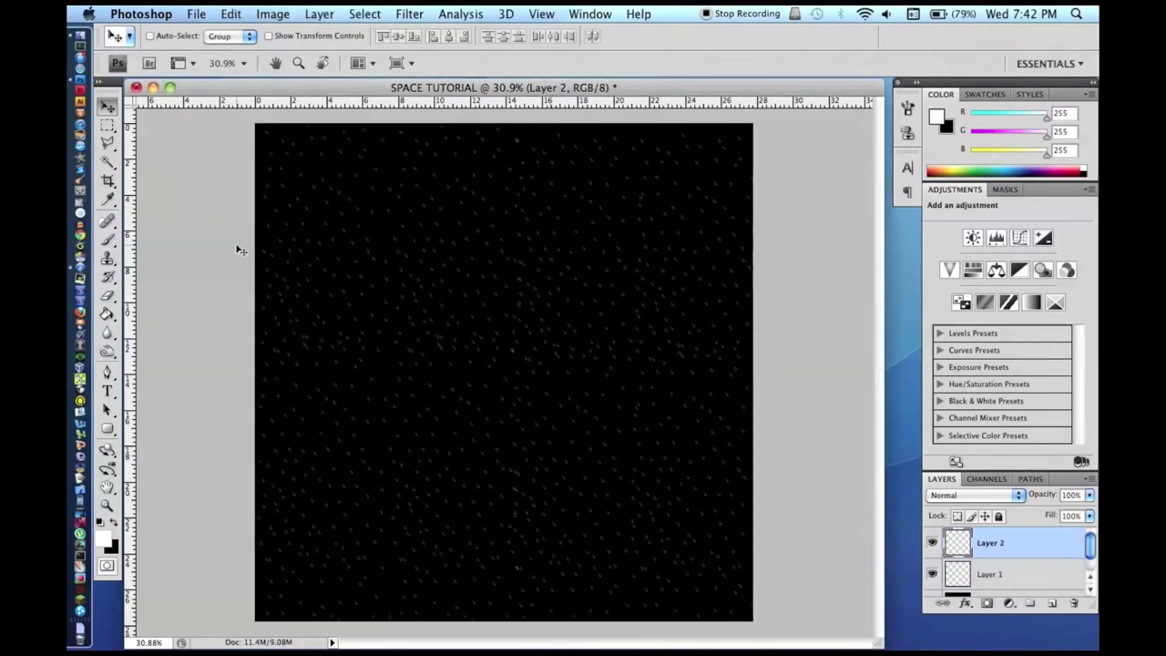
left_click_drag(471, 263, 467, 266)
- Enlarge the duplicated star layer with Free Transform, pulling its upper-left corner well beyond the canvas
scroll(478, 357, "down", 3)
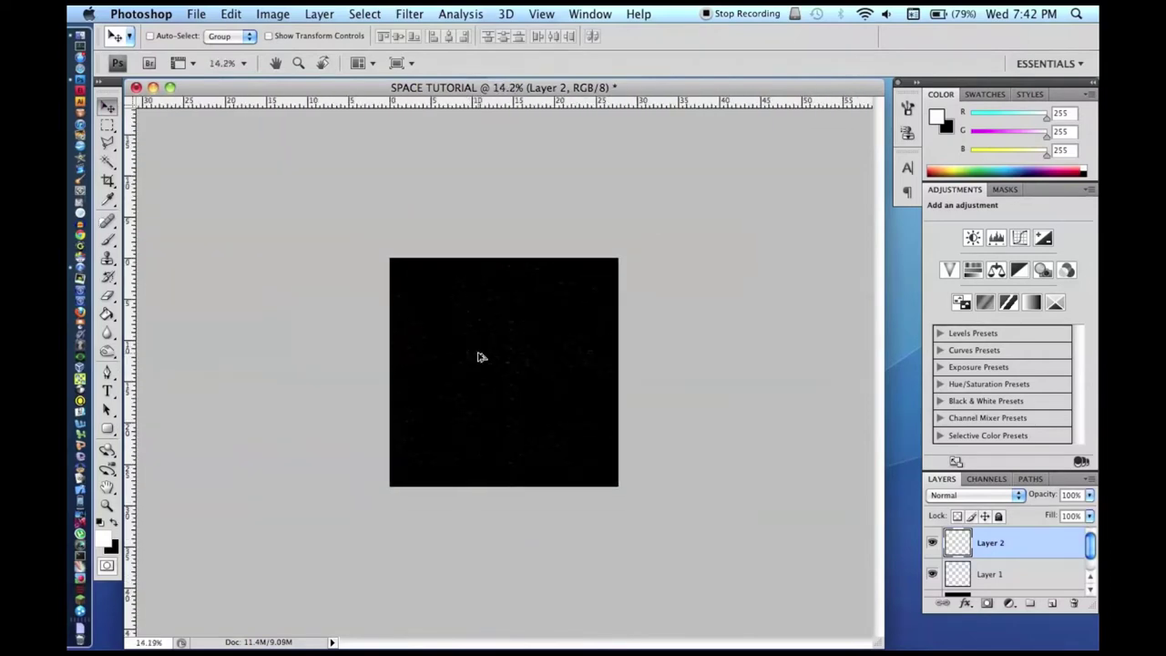
scroll(478, 357, "up", 2)
key("super+t")
left_click_drag(312, 188, 169, 109)
key("Return")
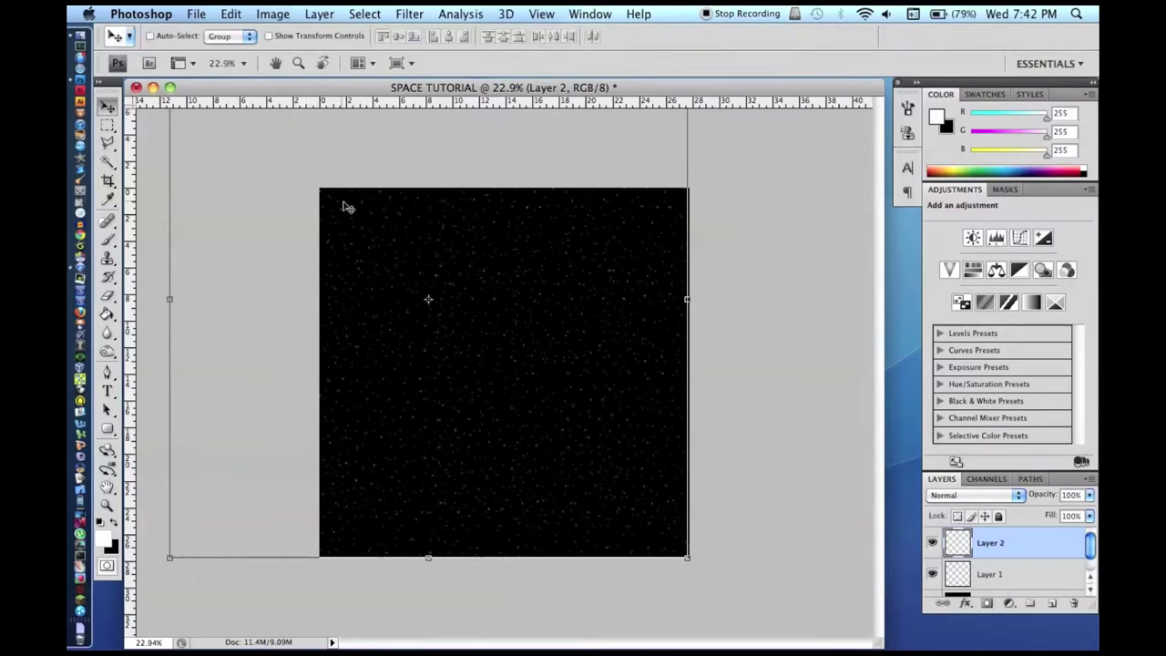
scroll(437, 290, "up", 3)
scroll(437, 289, "down", 2)
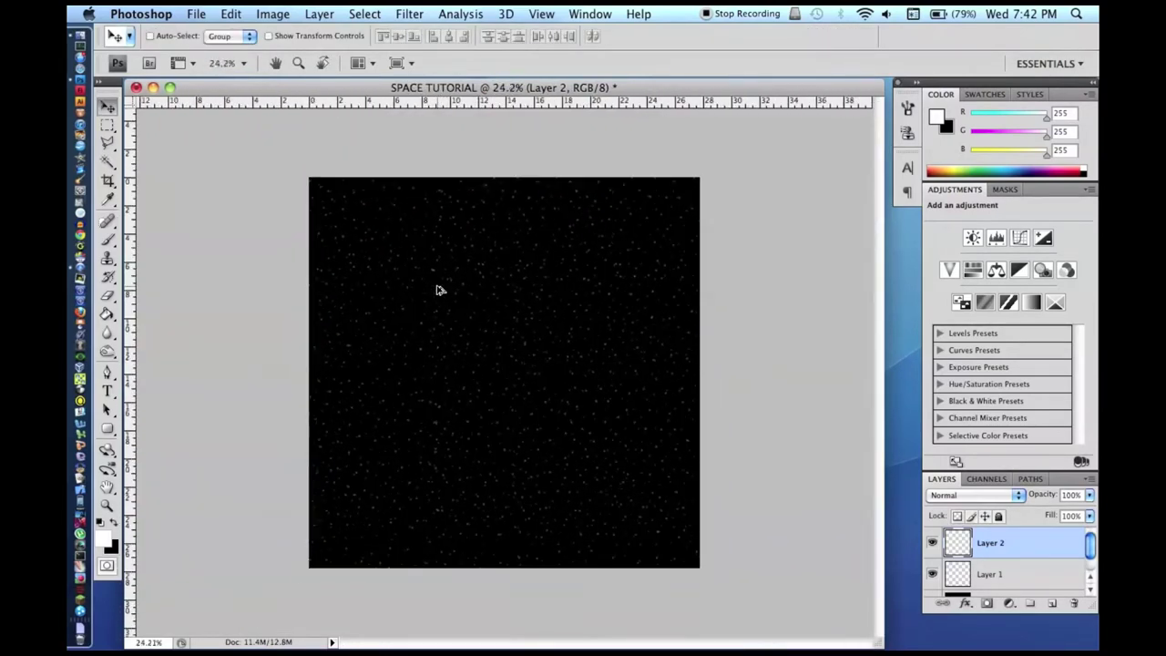
- Copy the enlarged stars onto a new layer and scale that copy up beyond the canvas's upper-right corner
scroll(437, 290, "down", 1)
key("super+a")
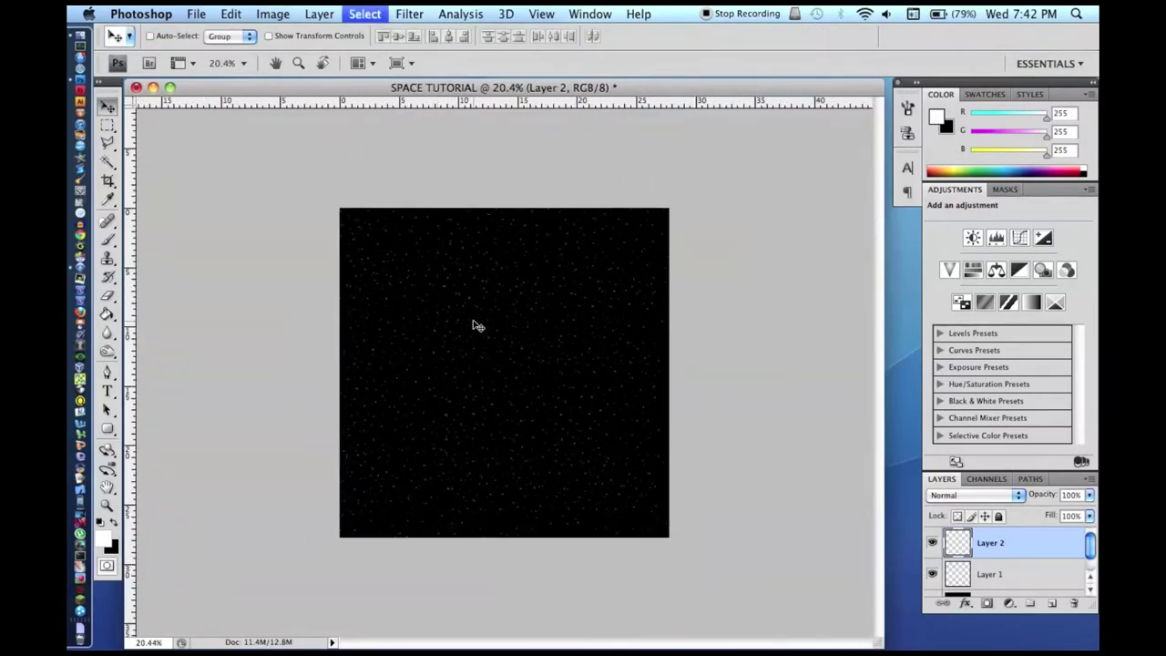
key("super+c")
key("super+v")
scroll(475, 325, "down", 2)
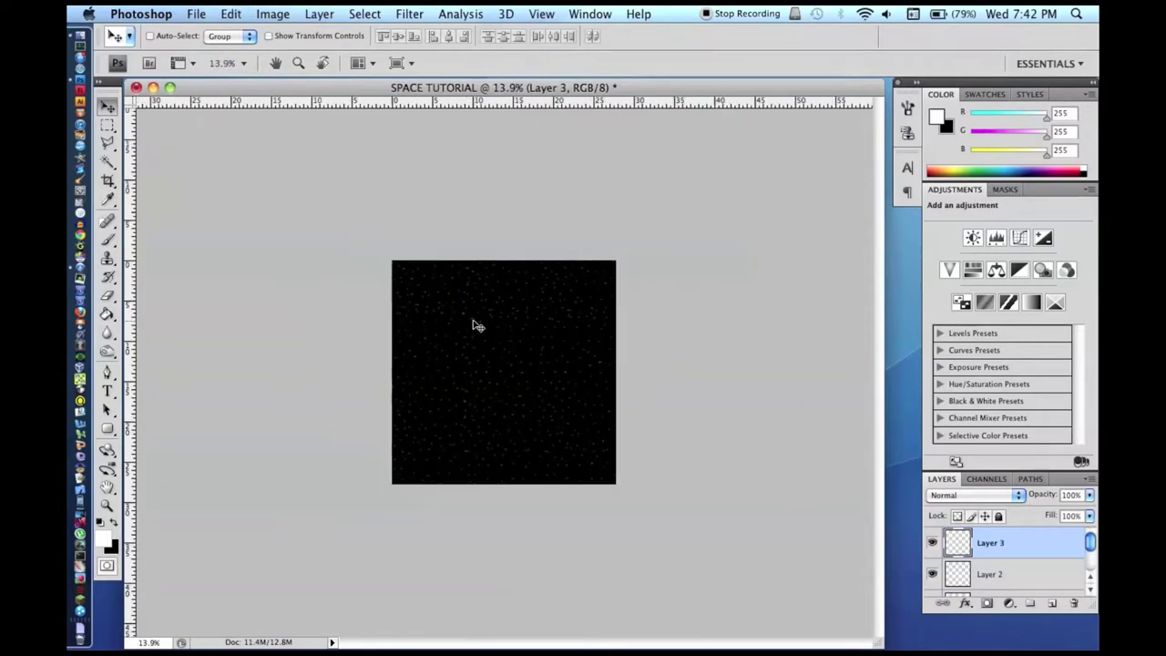
key("super+t")
left_click_drag(623, 256, 708, 125)
key("Escape")
scroll(575, 301, "up", 5)
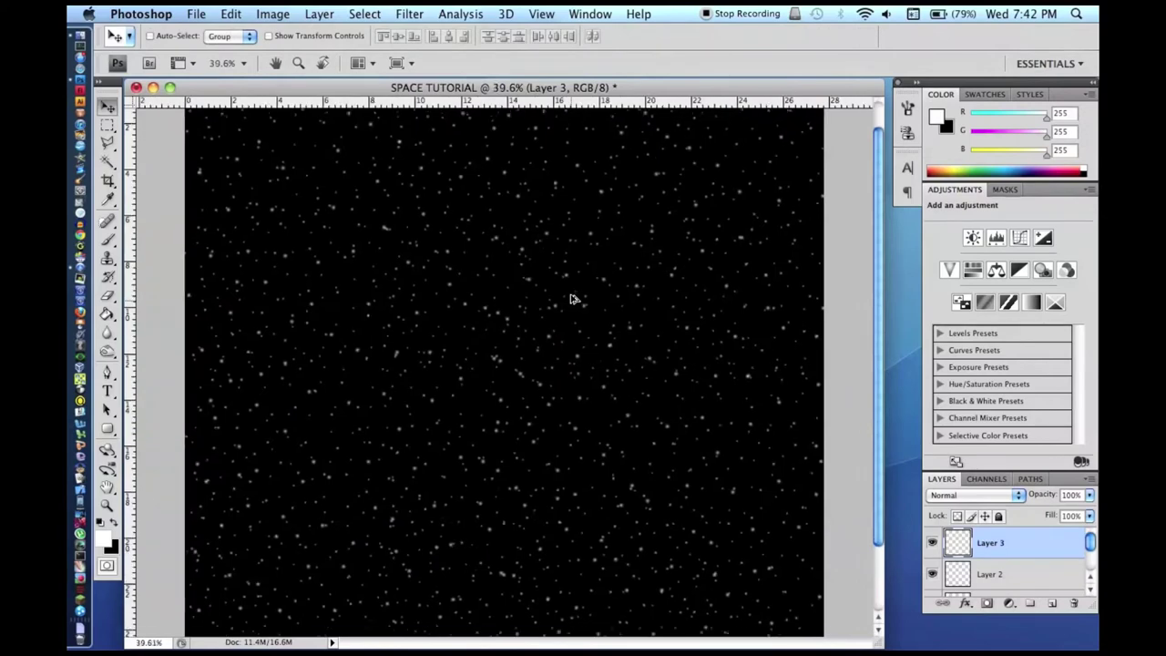
- Duplicate the whole star field onto a new layer and scale the copy to about 172% beyond the canvas's upper-left corner
scroll(575, 301, "down", 4)
scroll(610, 385, "down", 1)
key("super+a")
key("super+j")
key("super+t")
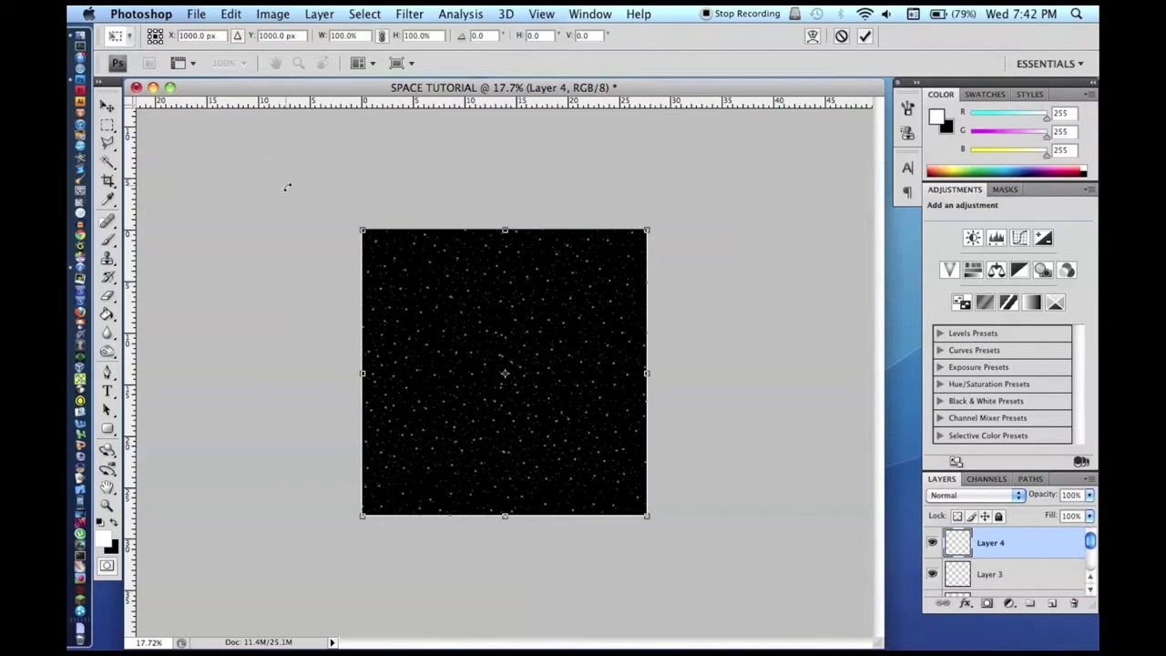
left_click_drag(362, 228, 155, 107)
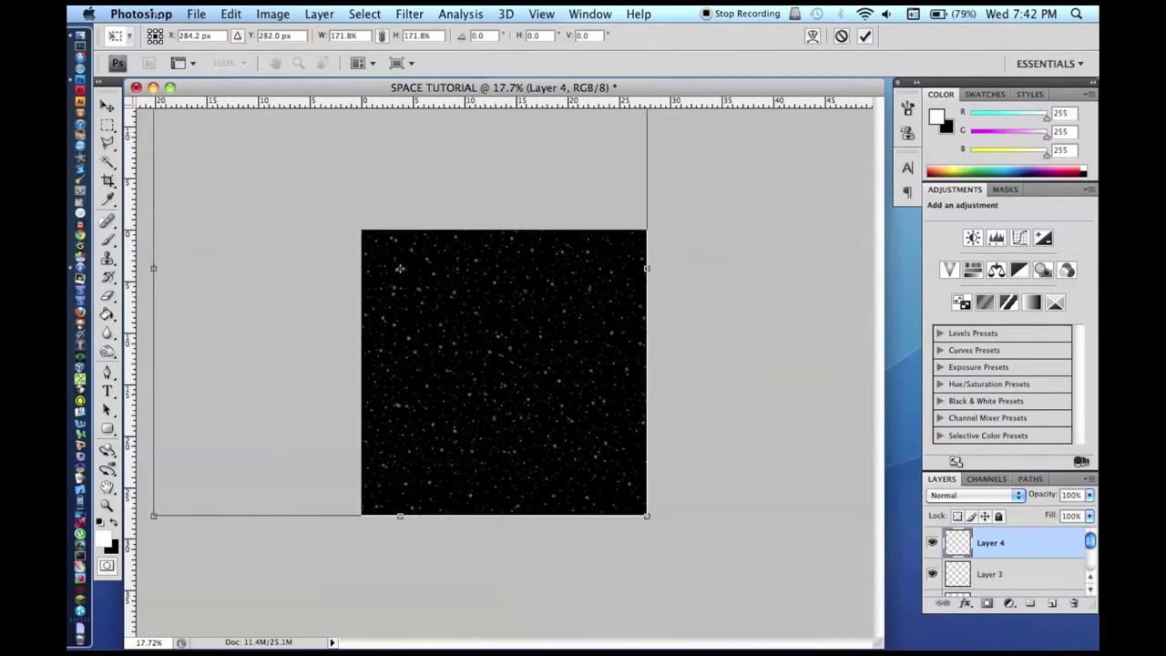
key("Return")
scroll(407, 469, "up", 3)
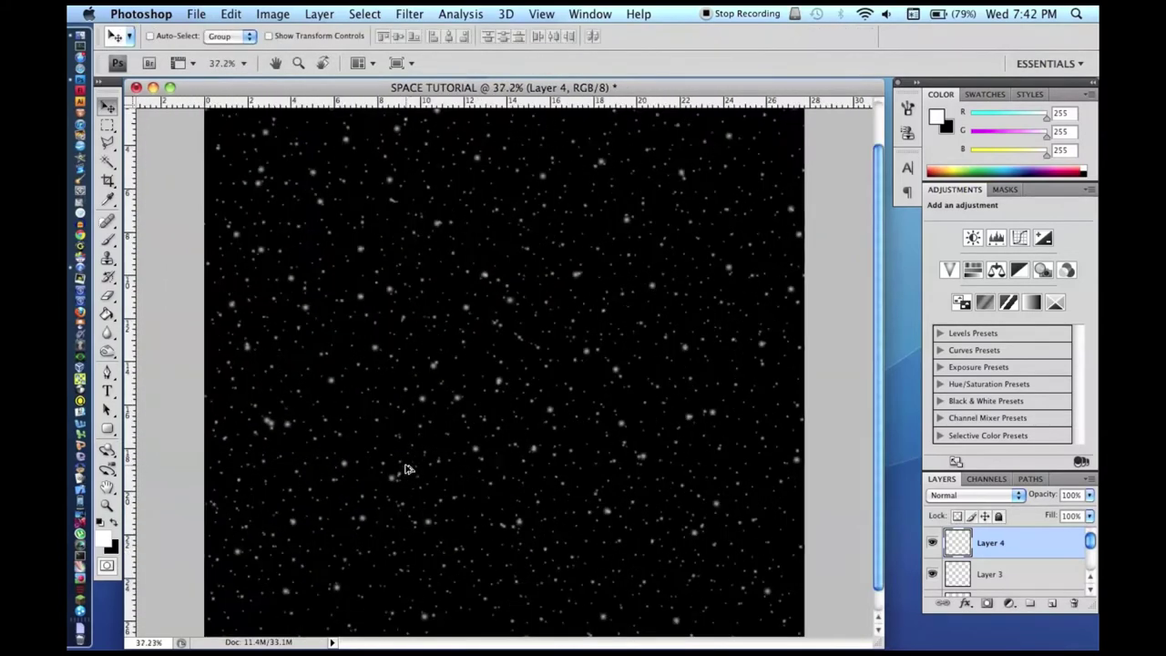
scroll(407, 469, "up", 2)
scroll(407, 469, "down", 1)
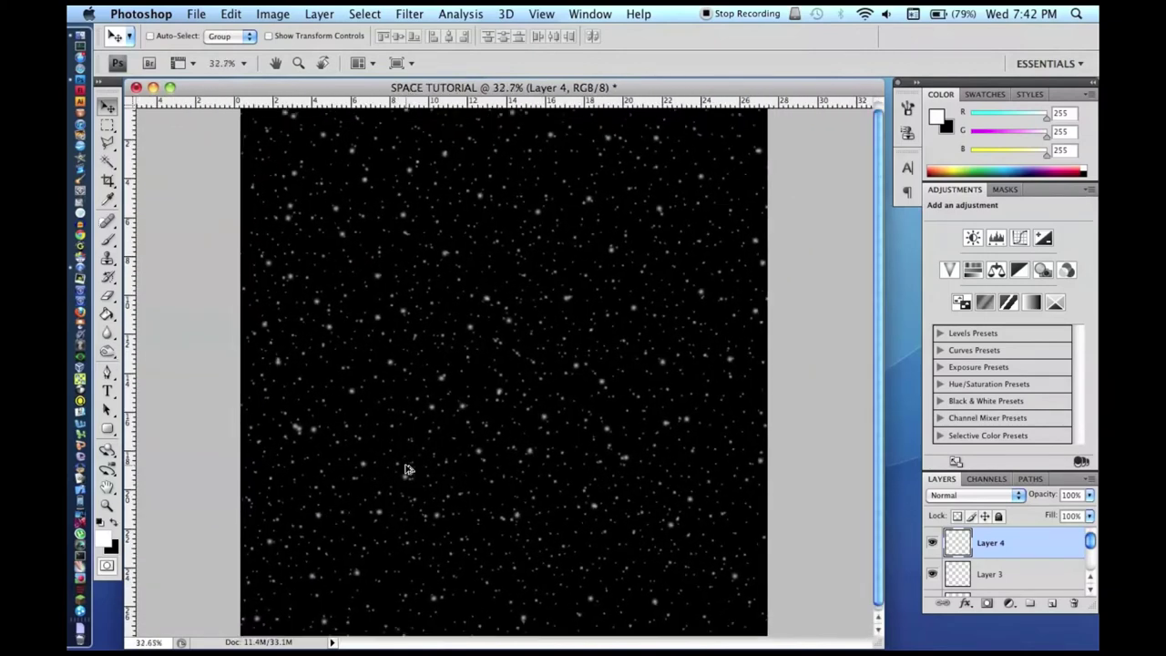
- Copy the stars onto another new layer and scale that copy to about 129% beyond the canvas's upper-right corner
scroll(407, 469, "down", 5)
key("super+v")
scroll(544, 499, "down", 1)
key("super+t")
left_click_drag(650, 226, 733, 128)
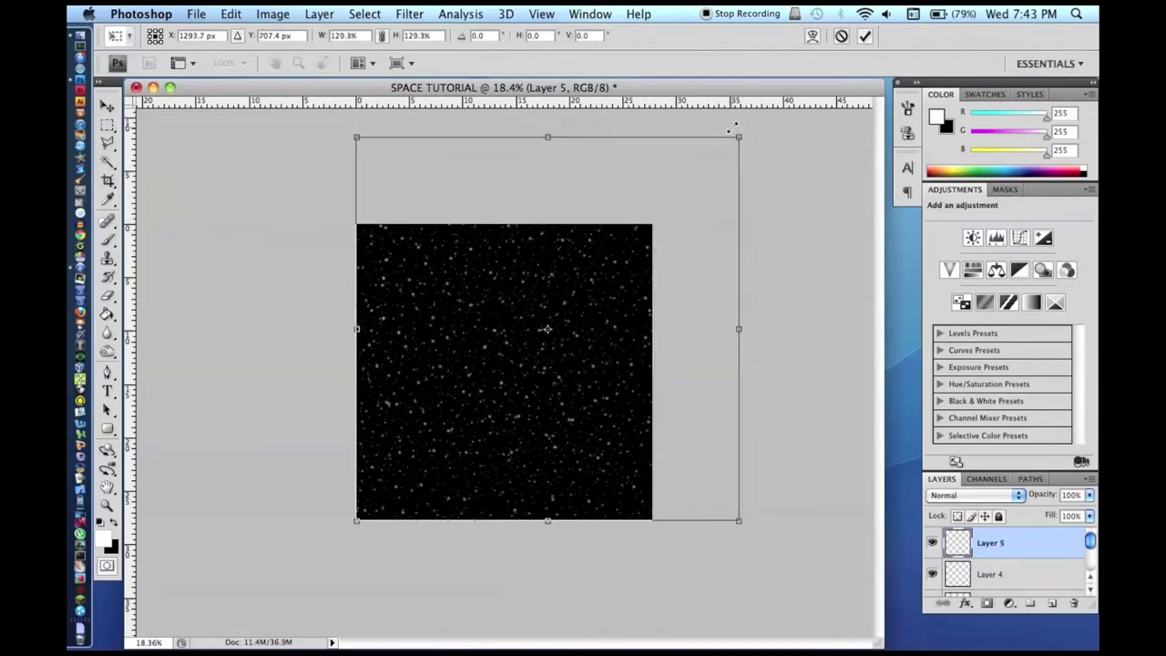
key("Return")
scroll(593, 334, "up", 4)
scroll(593, 333, "down", 2)
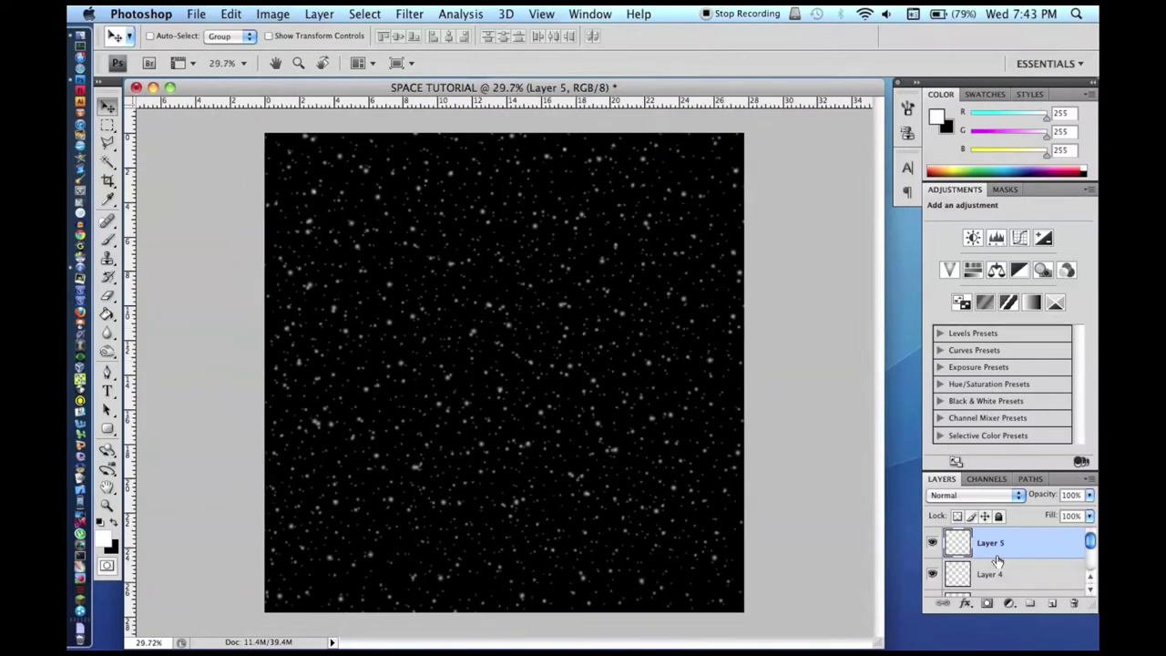
- Lower the opacity of the topmost star layer and set the opacity of Layer 4 beneath it to 60%
scroll(1086, 565, "down", 5)
left_click(1047, 550)
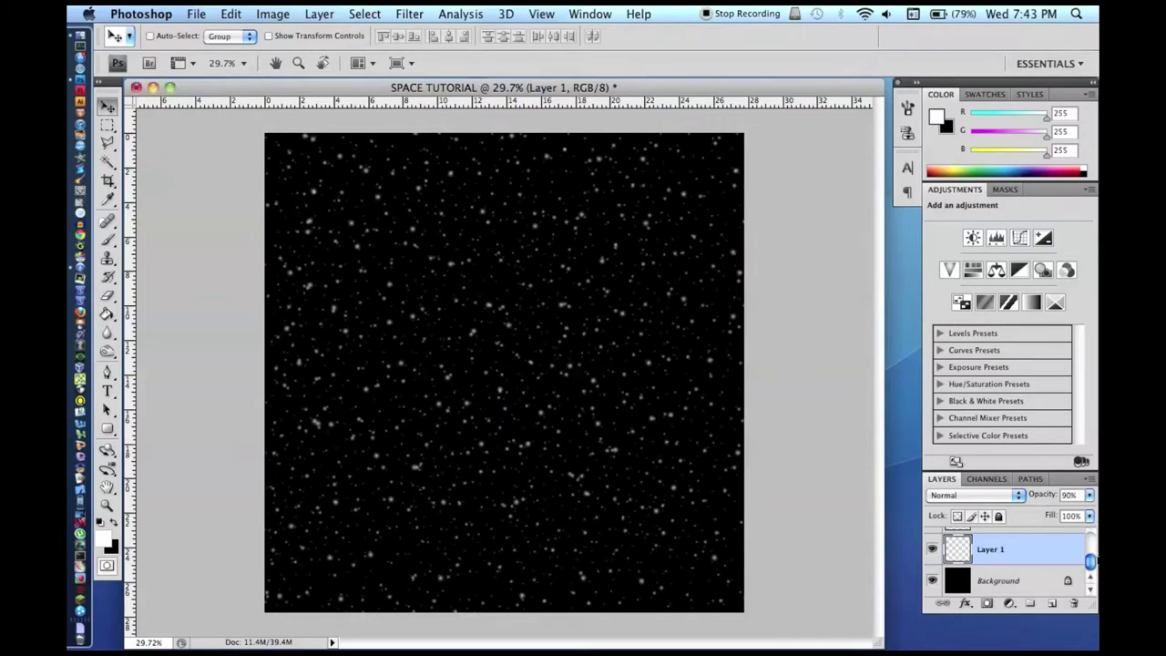
scroll(1025, 539, "up", 4)
left_click(1013, 542)
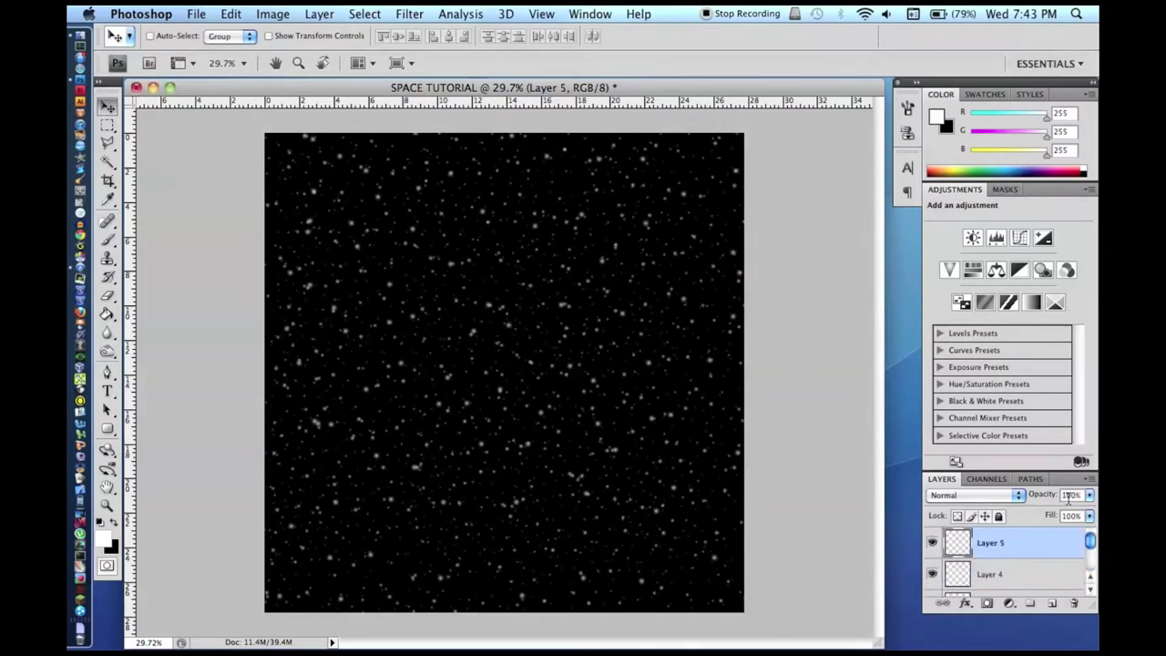
double_click(1069, 495)
type("0")
left_click(998, 572)
key("6")
- Merge all star layers down into Layer 1, keeping the black Background separate
key("super+e")
key("super+e")
key("super+e")
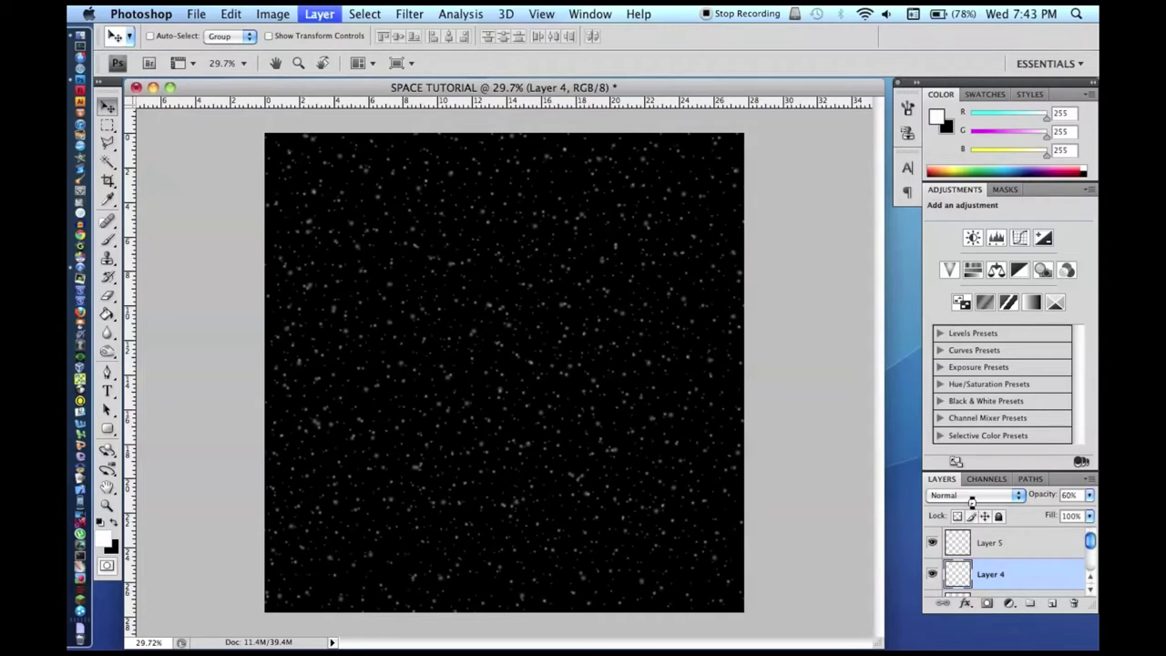
left_click(996, 545)
key("super+e")
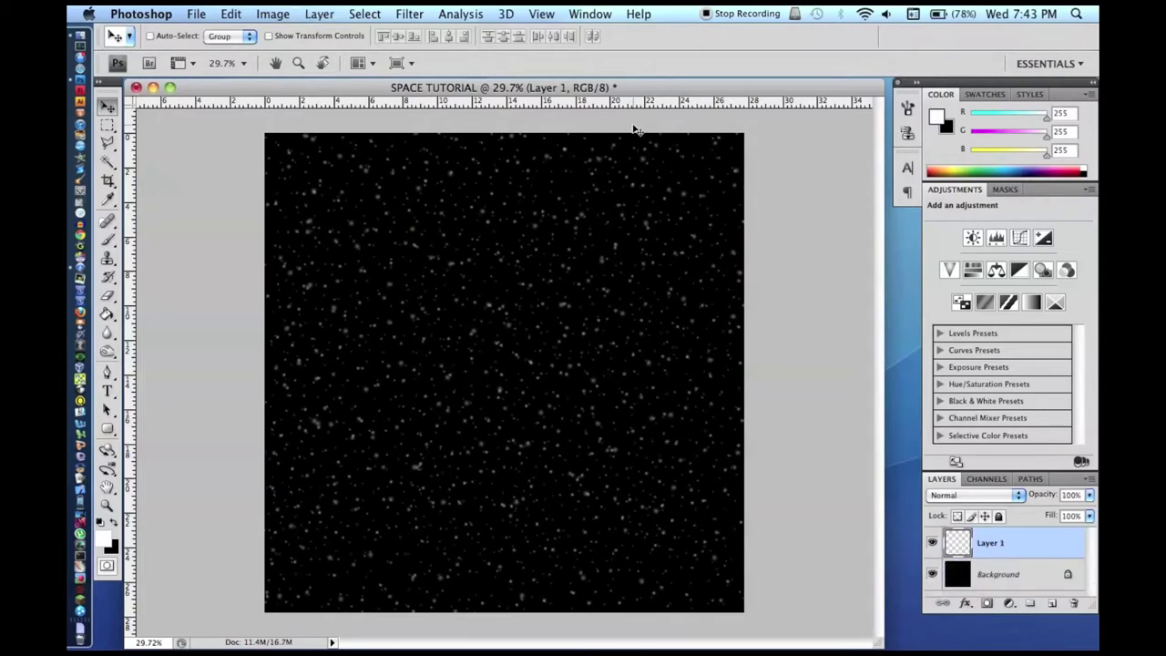
- Apply a Radial Blur to the merged star layer with amount 5, the Zoom method and Good quality
left_click(410, 14)
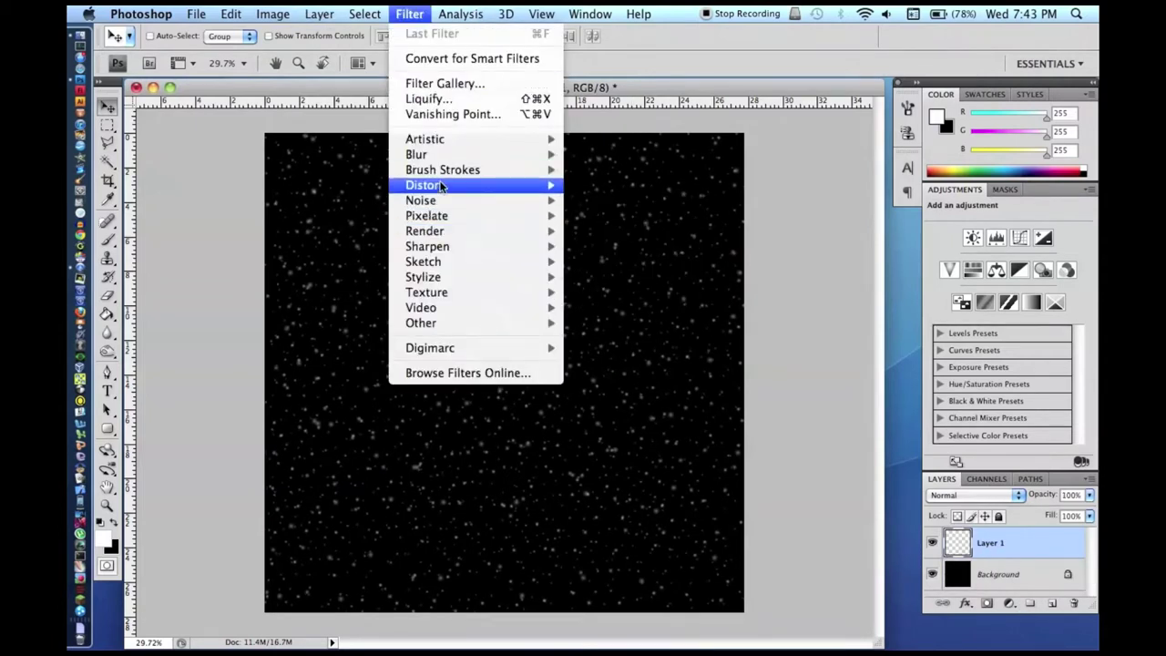
mouse_move(449, 156)
left_click(611, 263)
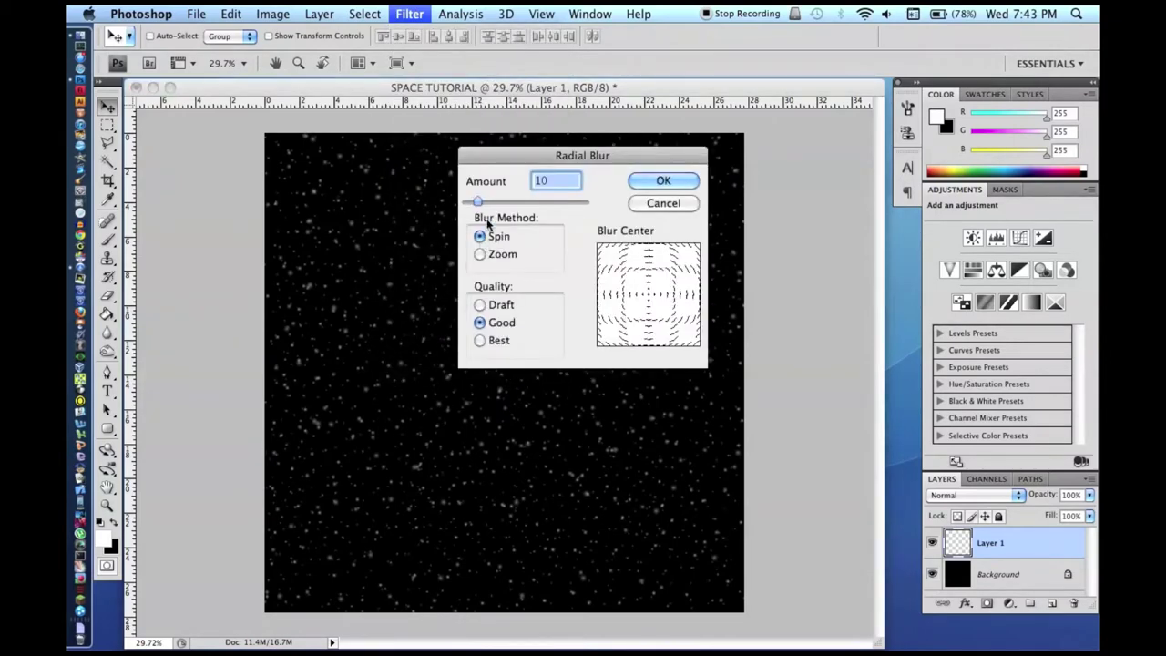
left_click(481, 254)
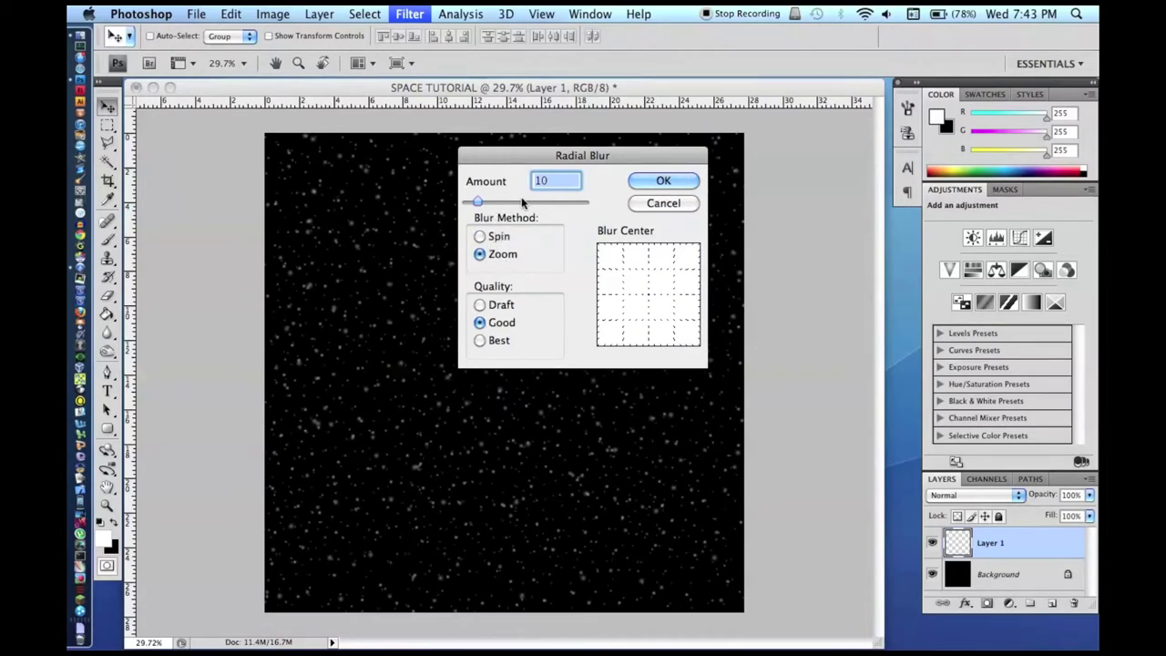
type("1")
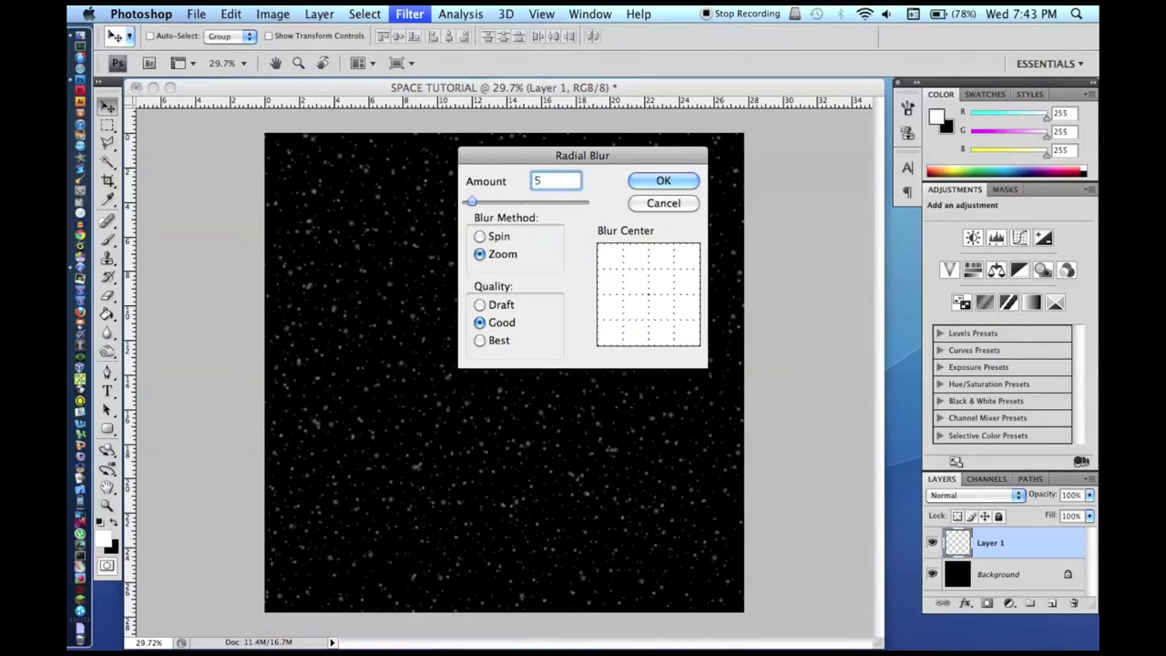
key("Return")
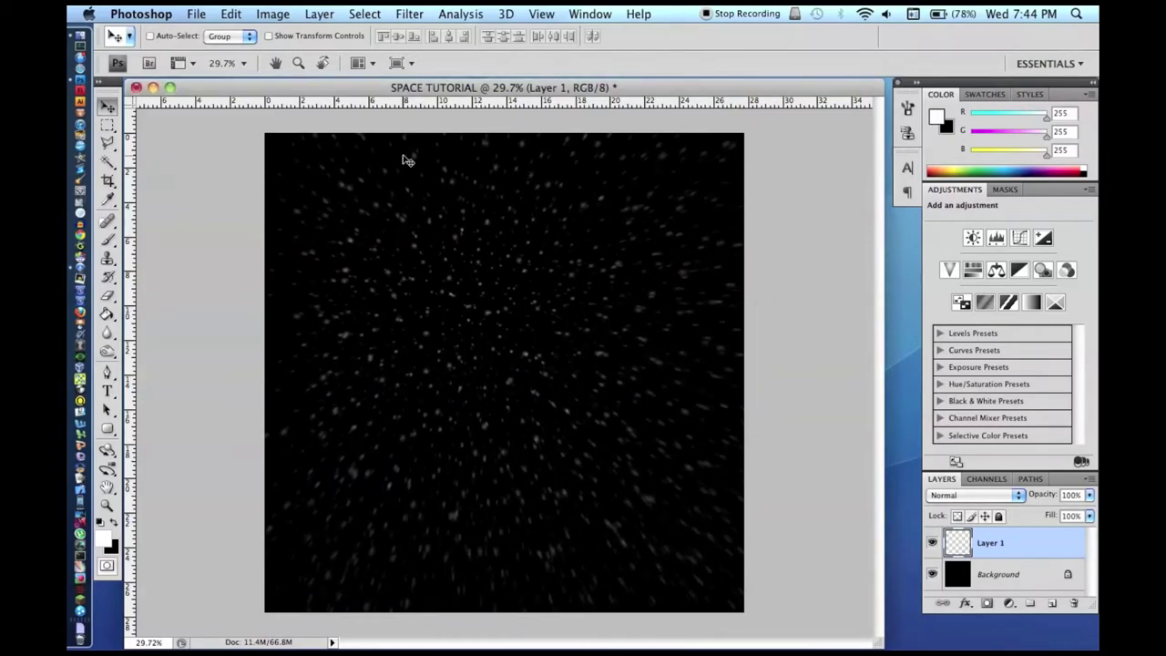
- Shift the blurred stars slightly downward at 90% layer opacity, and add an empty layer above them
left_click_drag(450, 247, 458, 269)
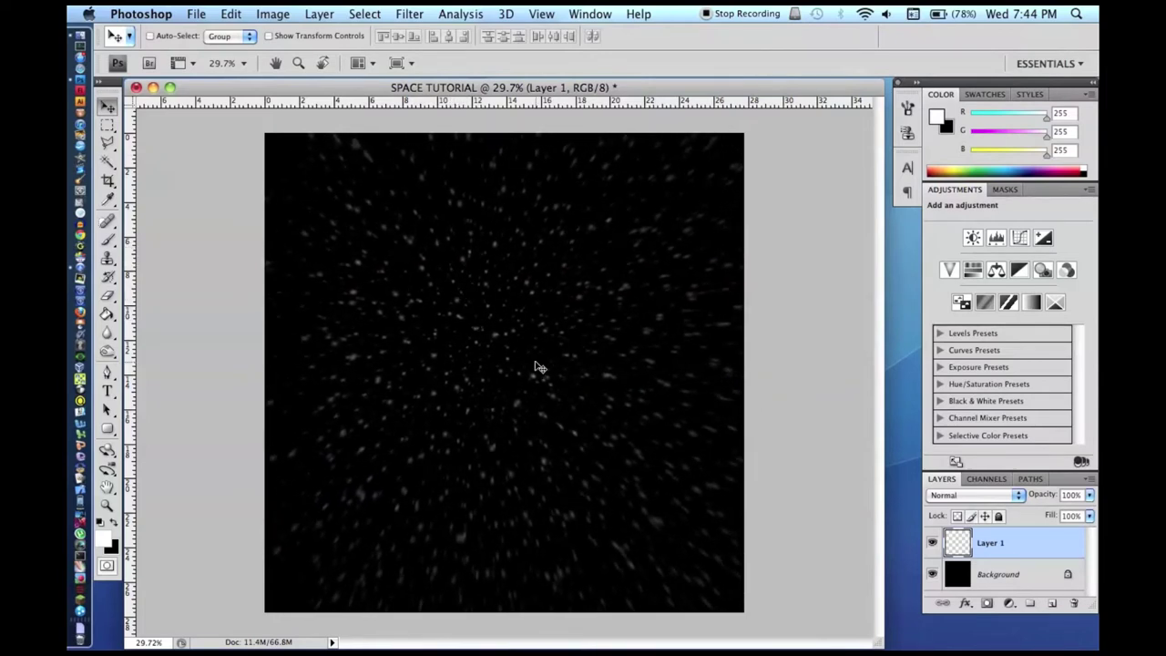
left_click(1068, 496)
type("90")
key("super+shift+n")
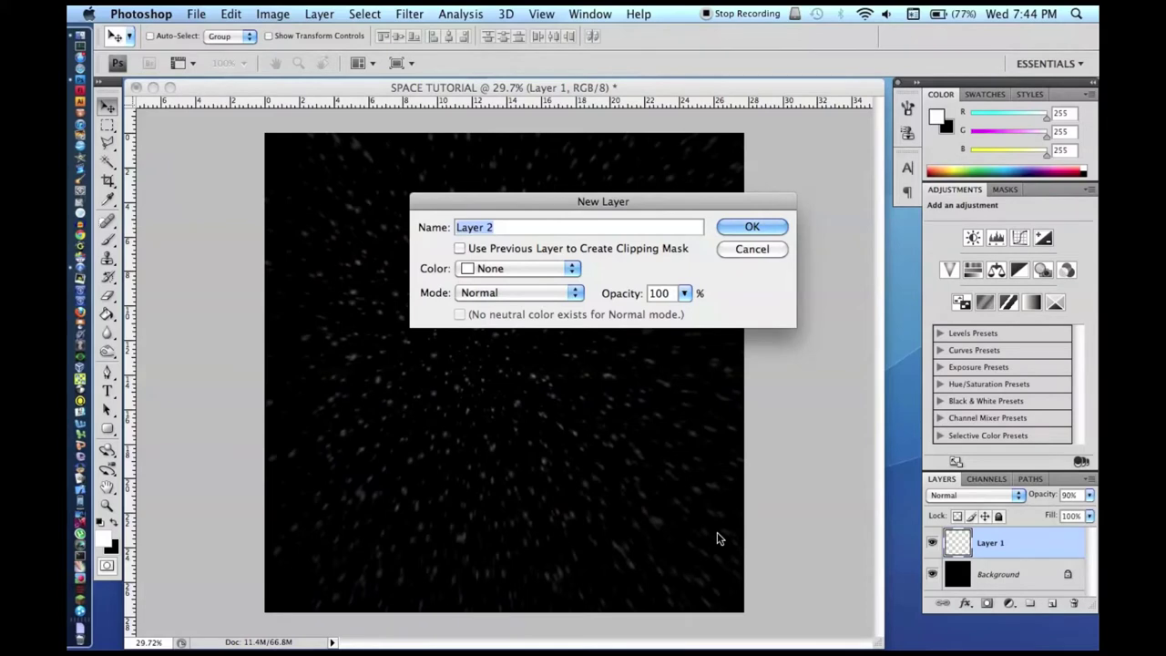
key("Return")
- Create a new 3000 × 3000 pixel RGB document at 72 pixels/inch with a white background
key("super+n")
key("Tab")
type("3000")
key("Tab")
type("3000")
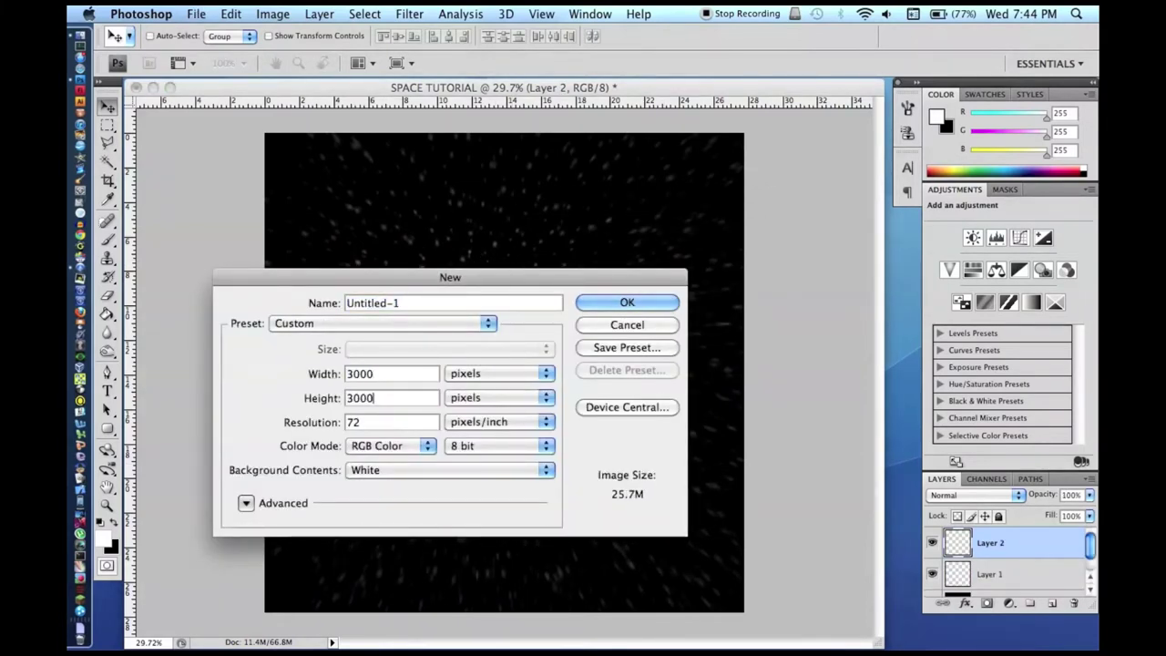
key("Return")
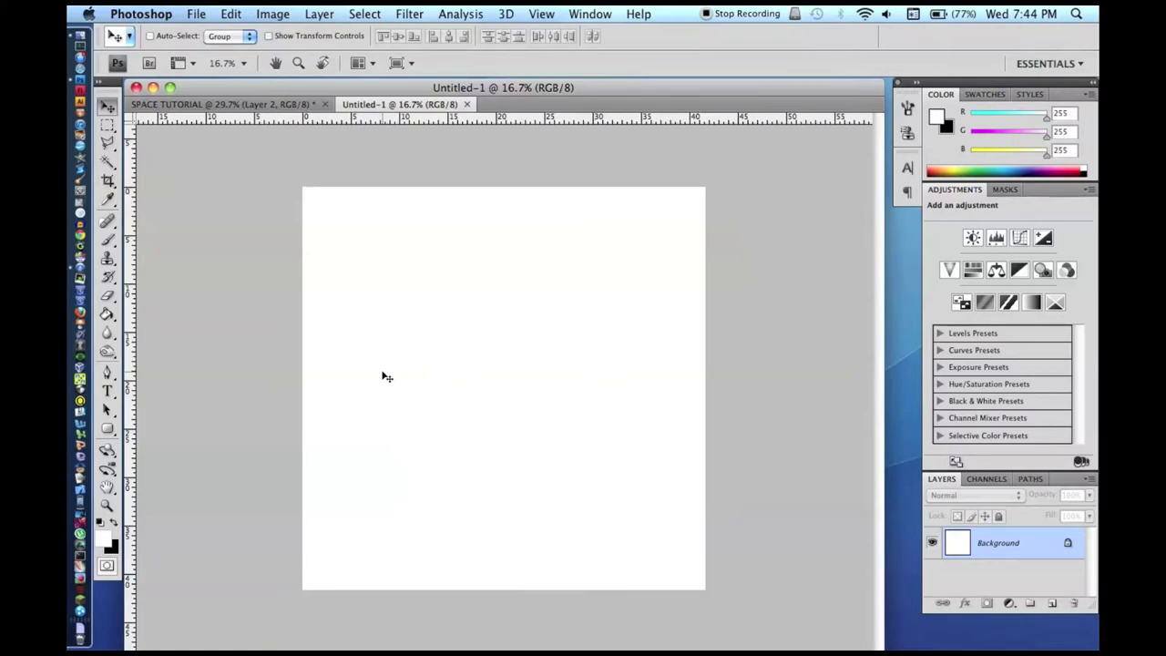
- Set the foreground colour to a dark reddish brown, RGB 104, 44, 8
left_click(108, 314)
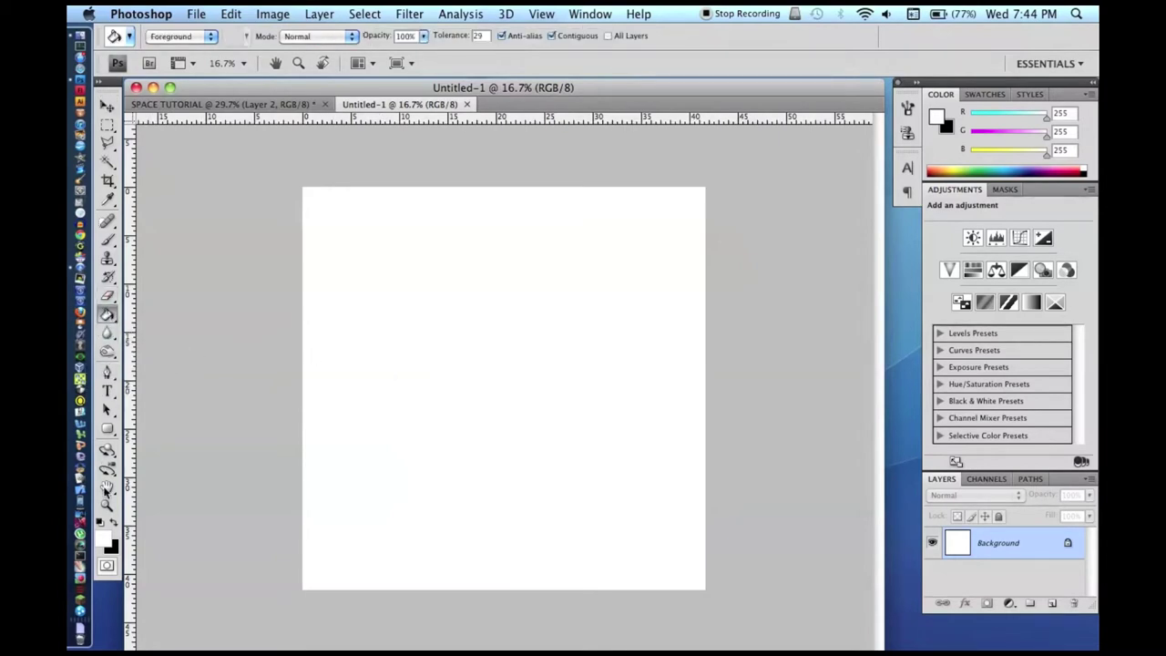
left_click(106, 541)
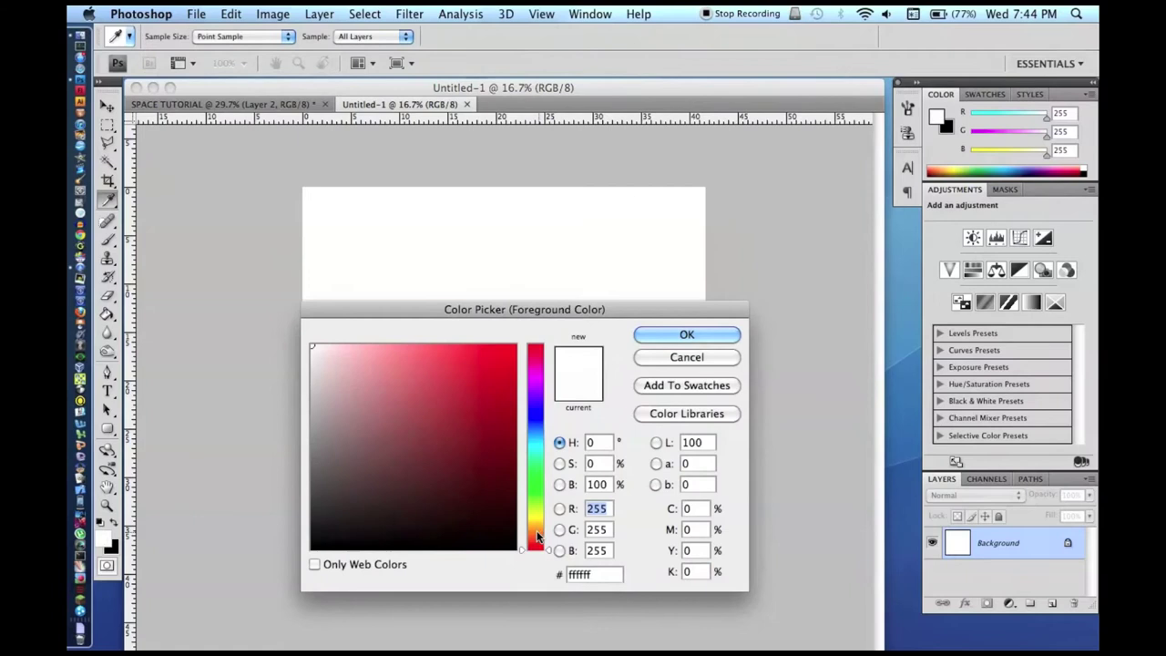
left_click_drag(535, 545, 535, 546)
left_click_drag(496, 496, 507, 453)
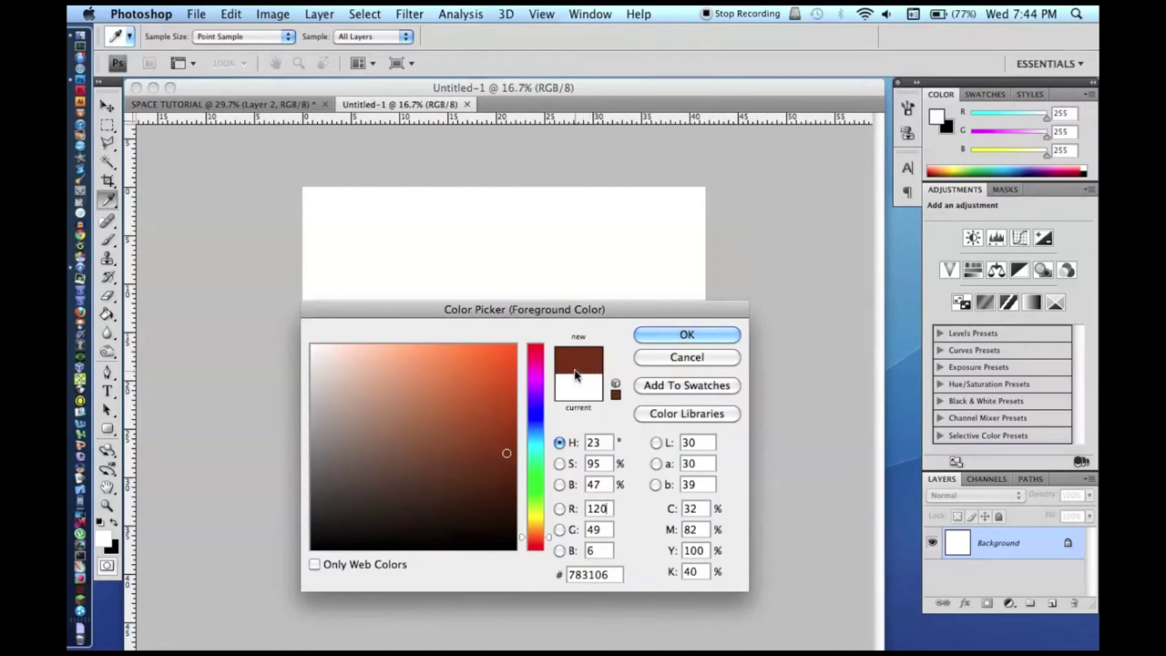
left_click(501, 466)
key("Return")
key("g")
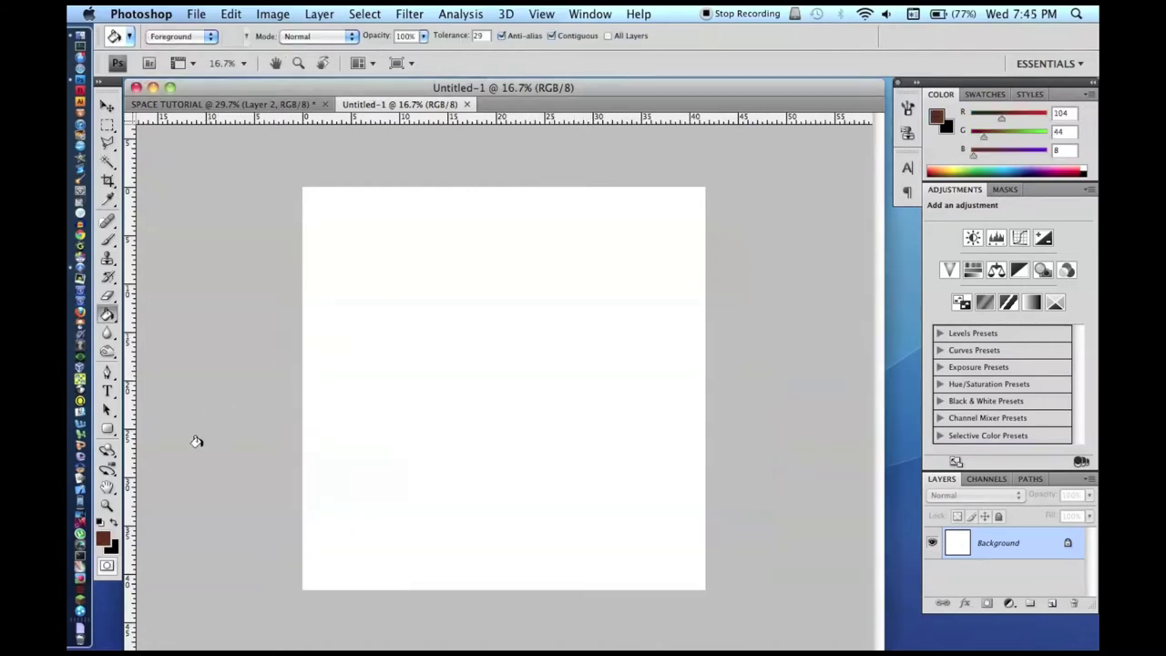
- Set the background colour to dark grey, #4e4e4e
left_click(114, 547)
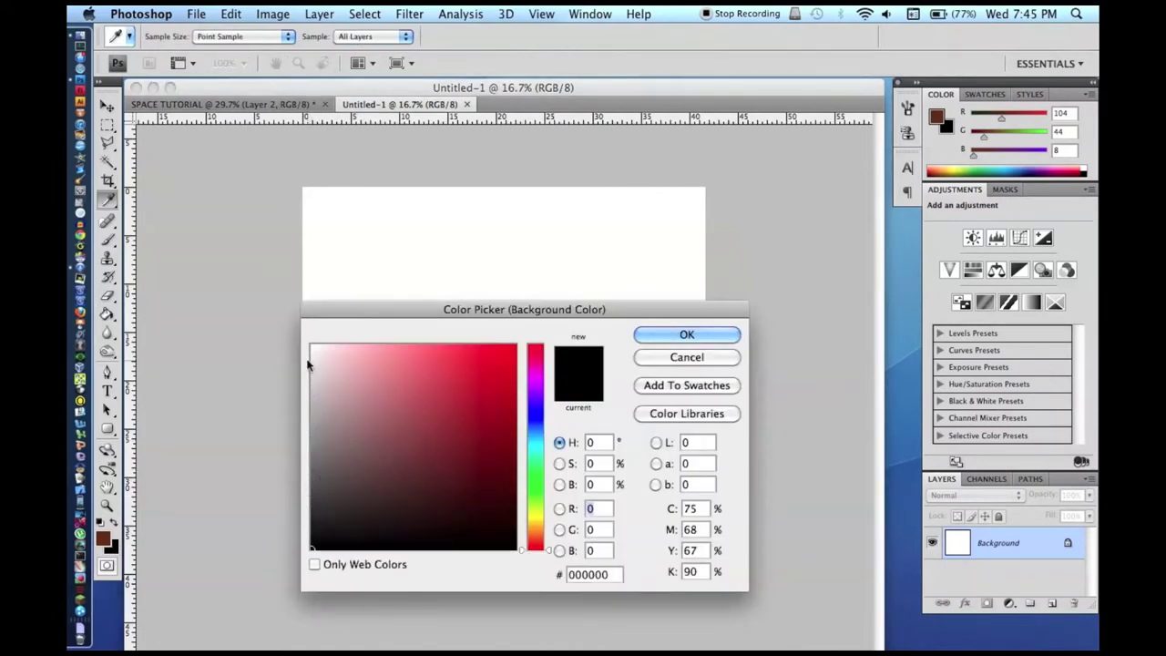
left_click(312, 464)
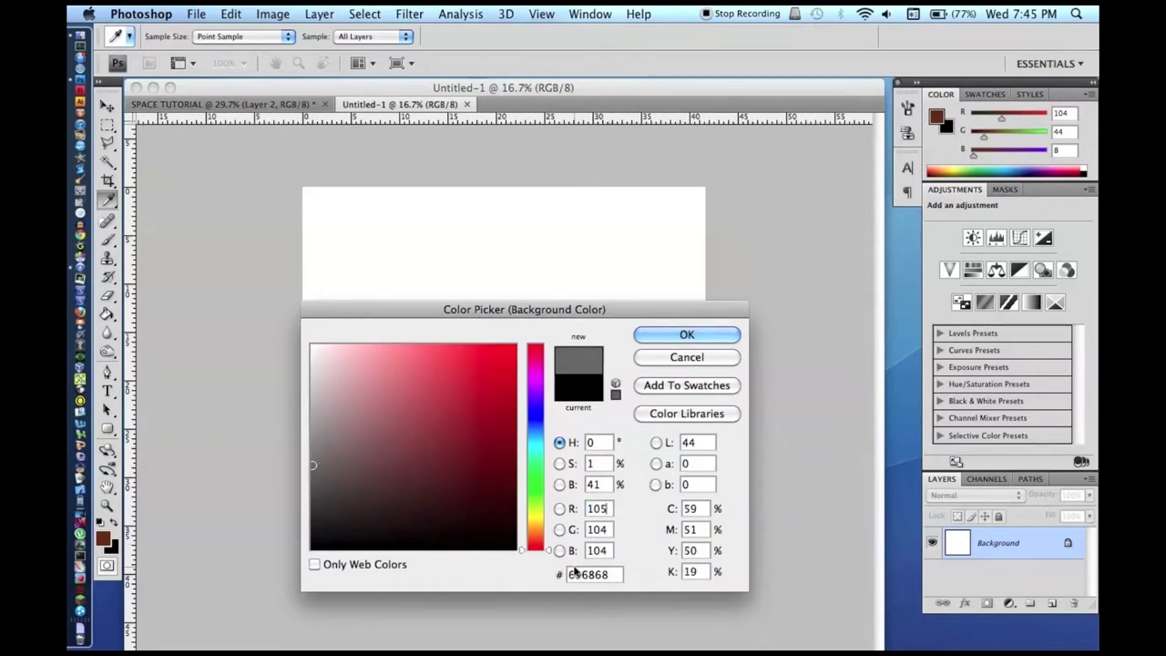
left_click(307, 465)
left_click(310, 487)
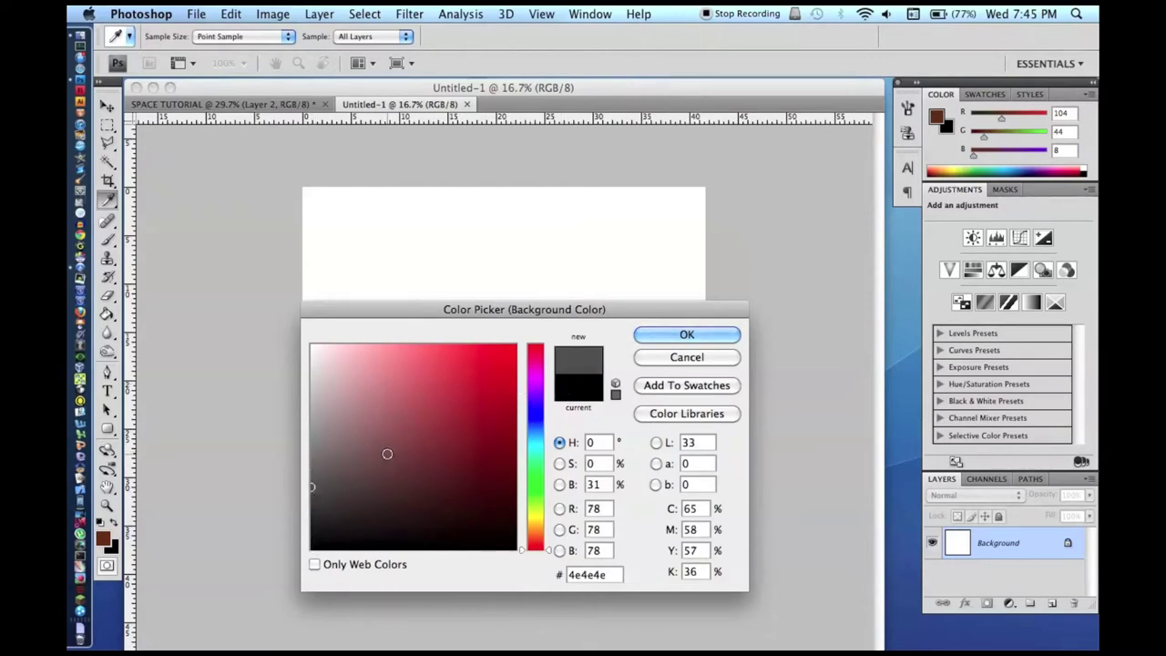
key("Return")
key("g")
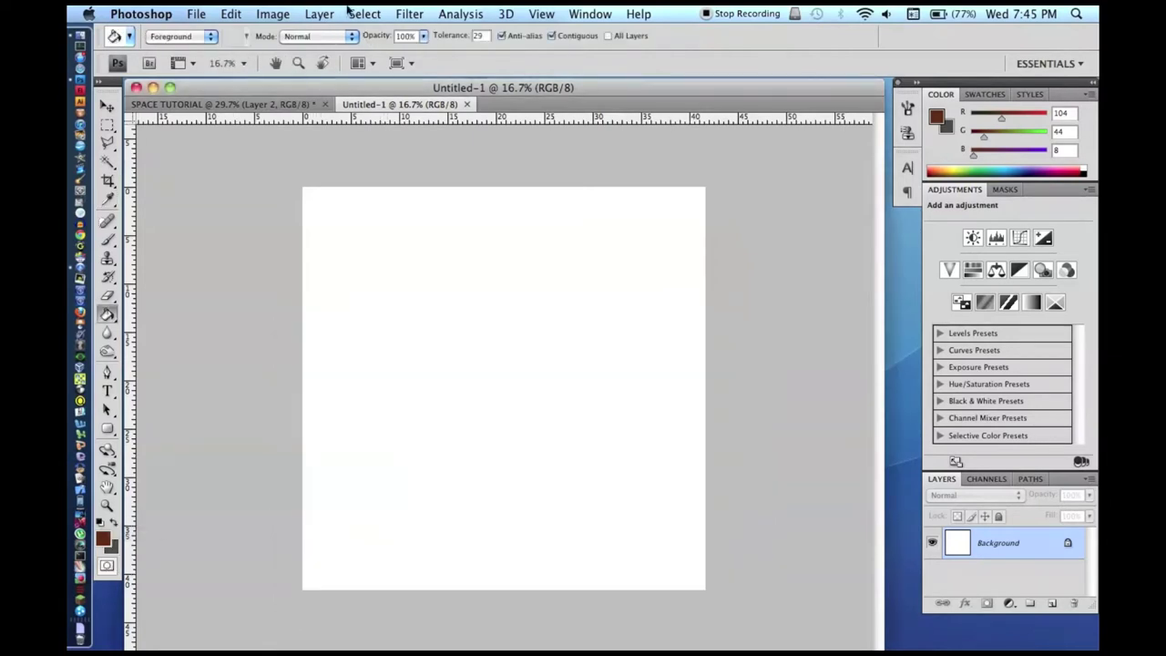
- Render Clouds over the blank canvas using the brown and grey colours
left_click(423, 10)
mouse_move(441, 239)
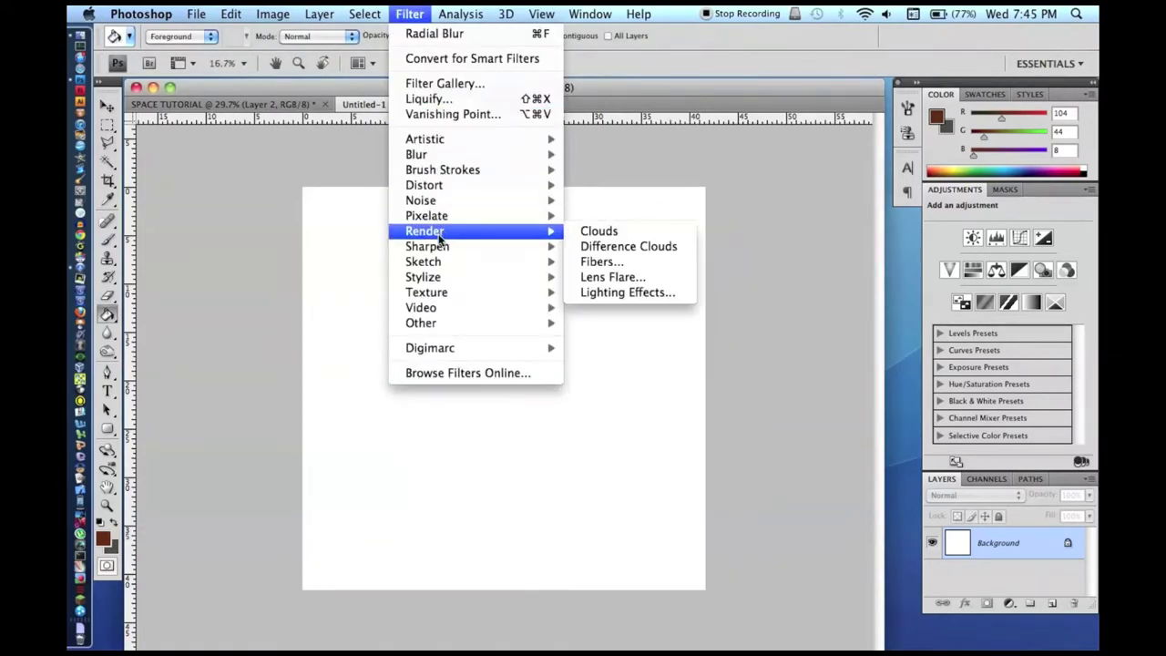
left_click(589, 230)
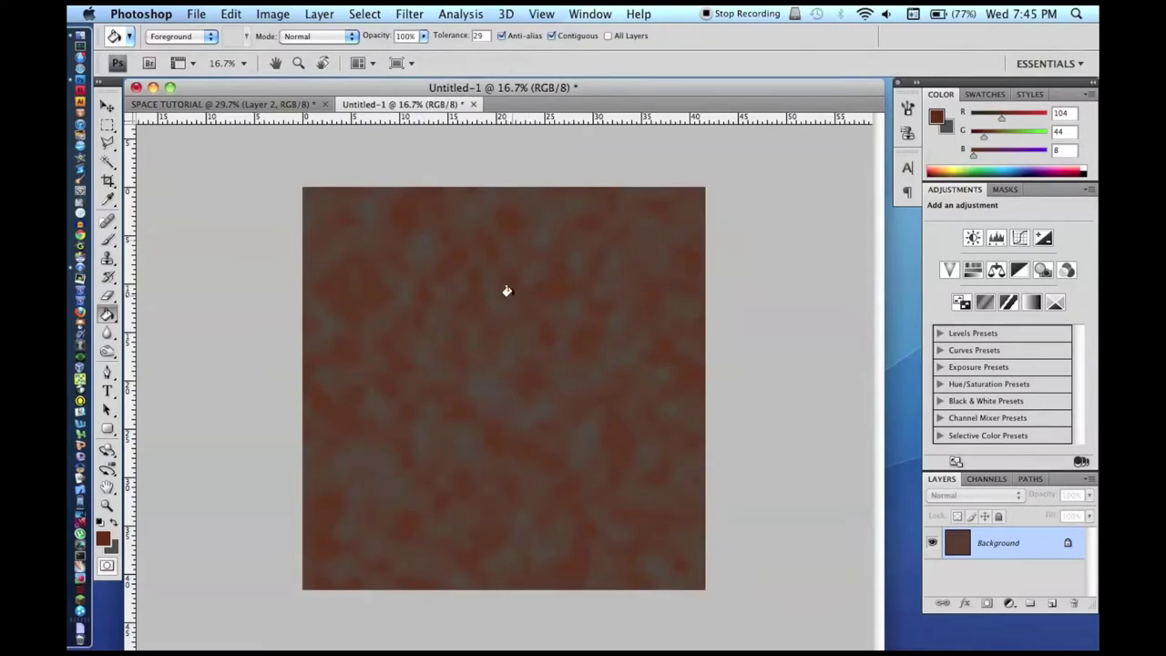
key("super+minus")
key("super+minus")
key("super+equal")
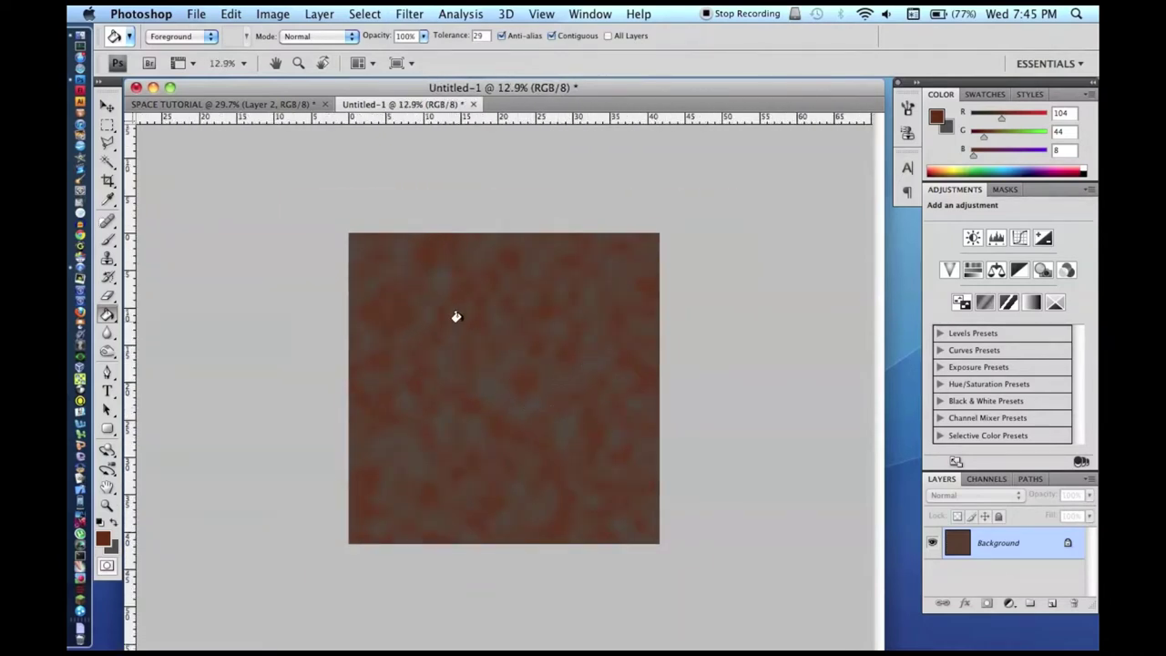
- Put the whole cloud texture on its own new layer and delete the Background layer
scroll(466, 315, "down", 8)
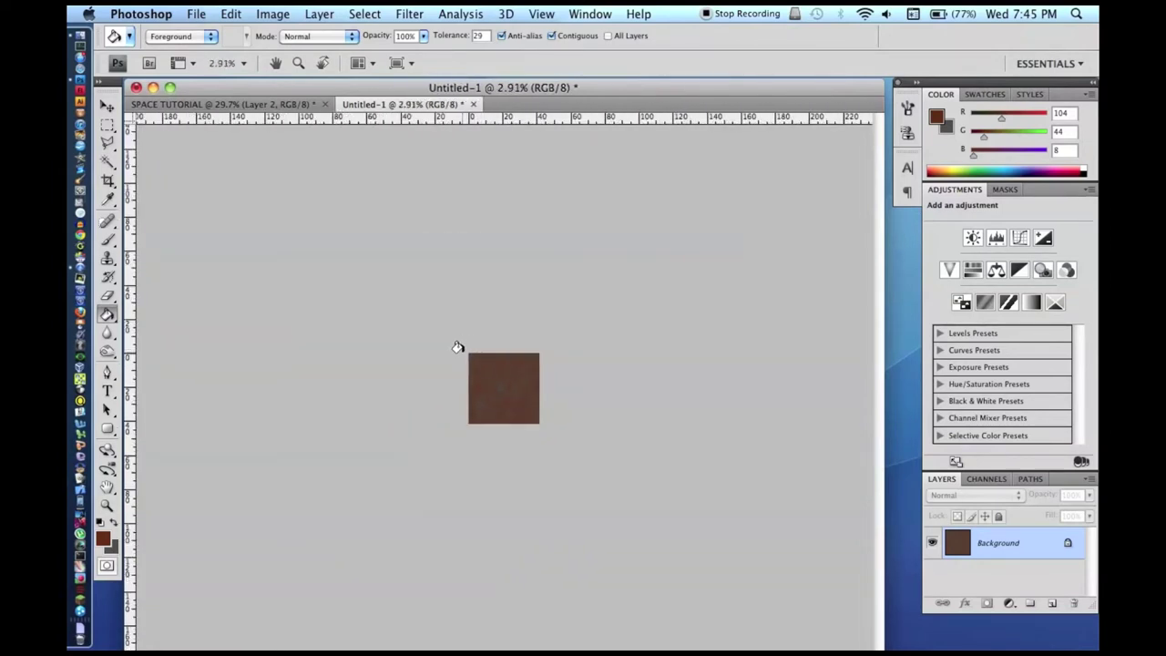
key("super+a")
key("super+shift+n")
key("Return")
key("alt+BackSpace")
left_click_drag(1022, 574, 1074, 603)
- Enlarge the cloud texture layer with Free Transform to about 366%, extending it beyond the canvas's upper-right corner
key("super+t")
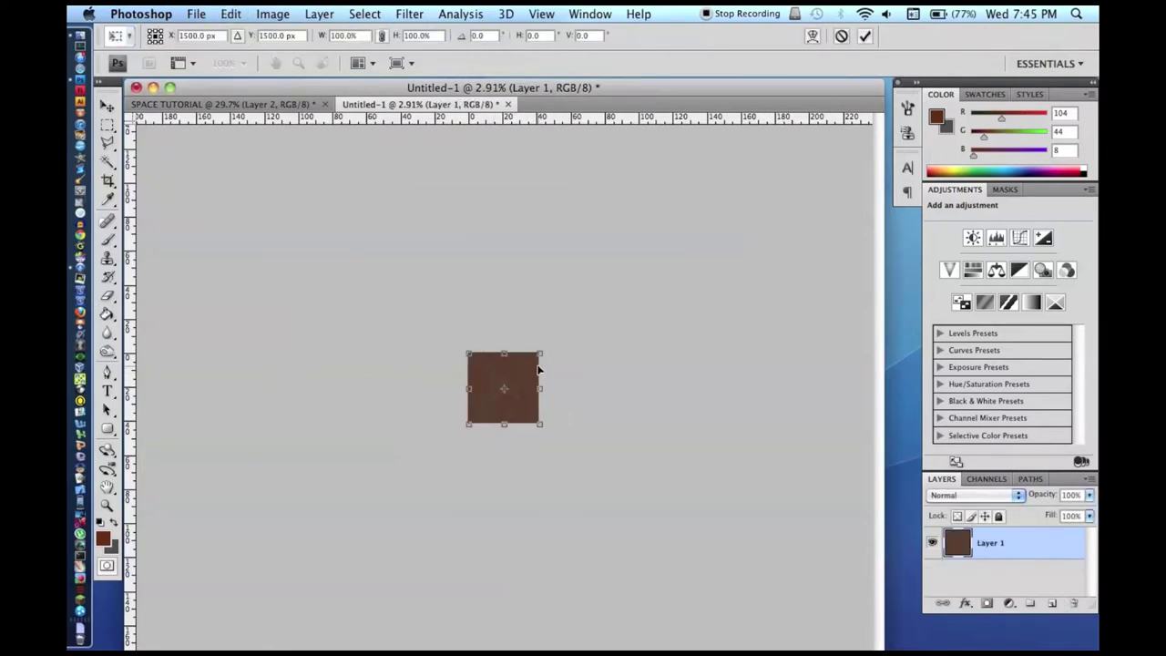
left_click_drag(539, 351, 757, 191)
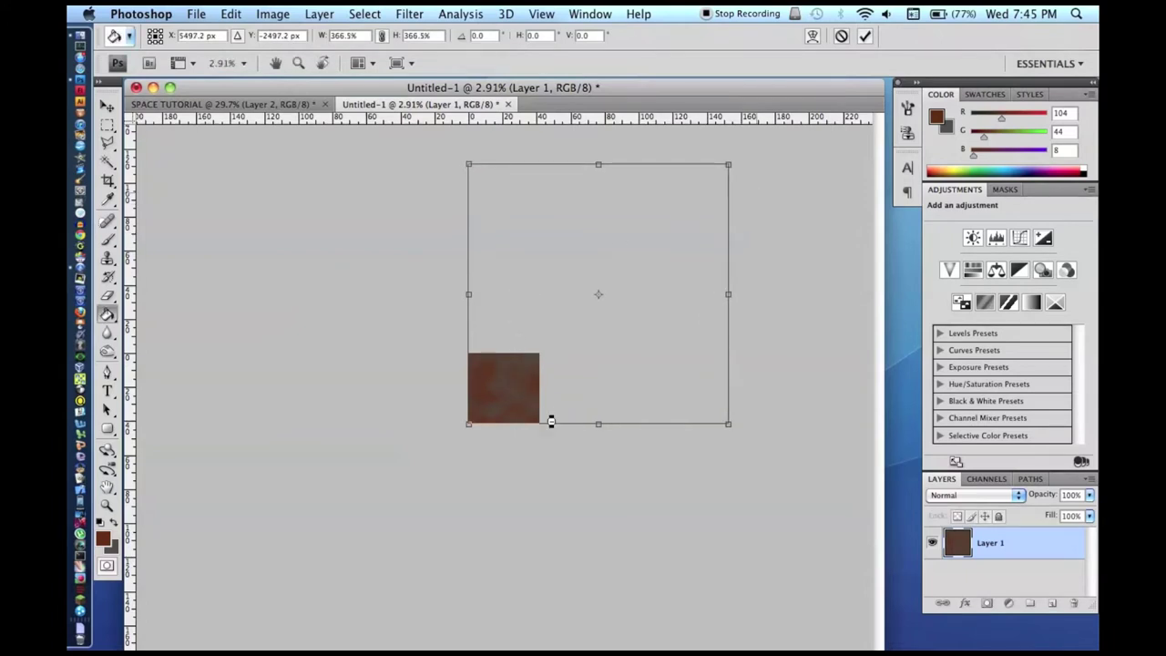
key("Escape")
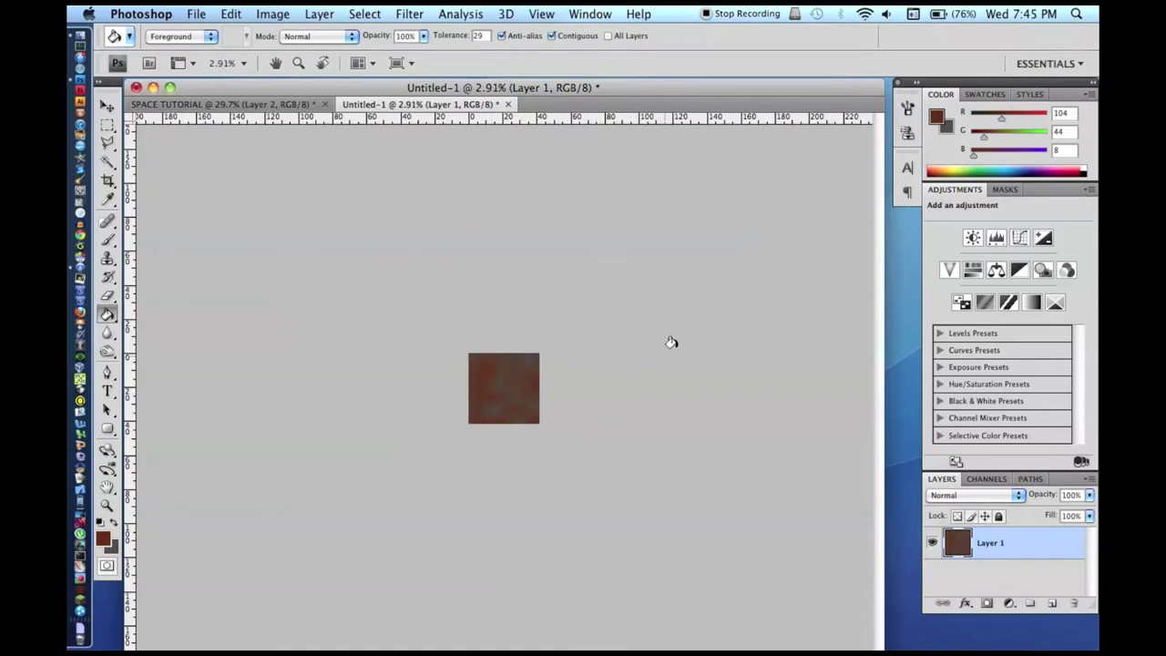
- Copy the visible part of the enlarged cloud texture onto a new layer above Layer 1
key("super+a")
key("super+shift+n")
key("Return")
key("super+d")
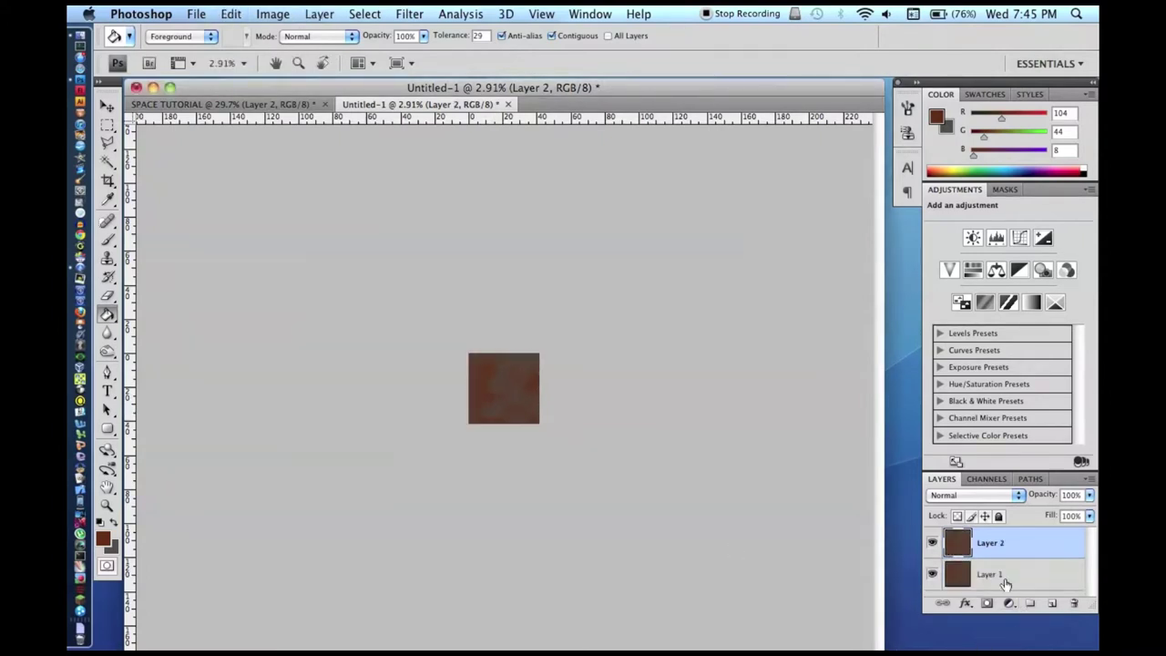
- Delete Layer 1, keeping only the copied cloud layer, and create a new alpha channel
left_click_drag(1006, 584, 1074, 604)
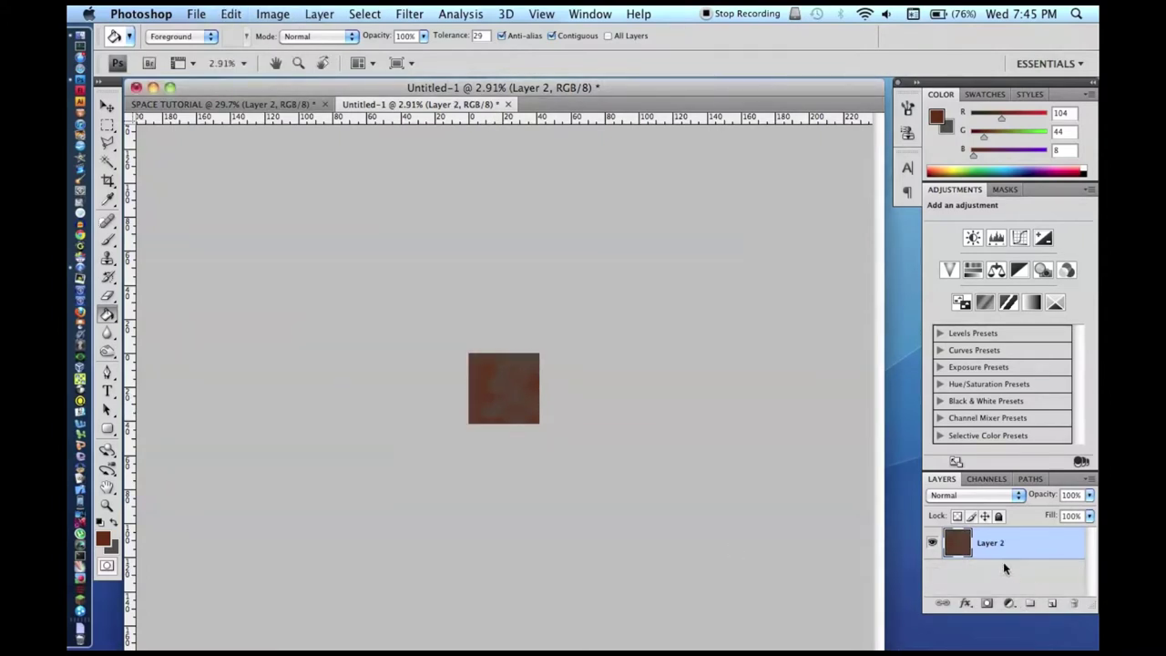
scroll(462, 432, "up", 5)
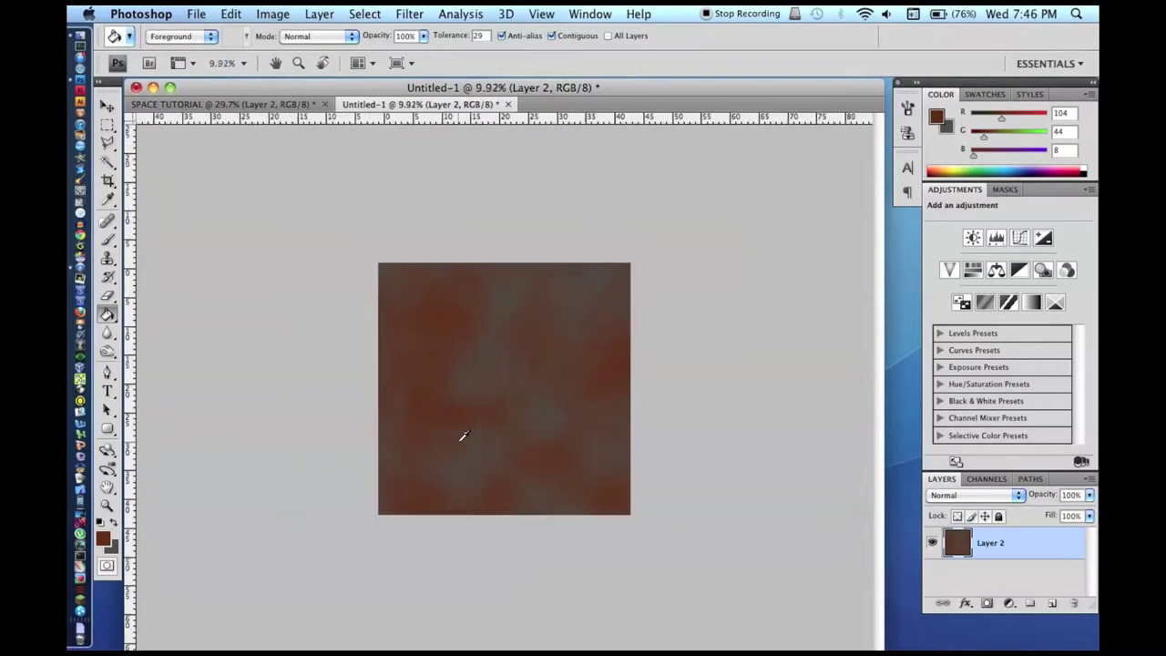
left_click(989, 480)
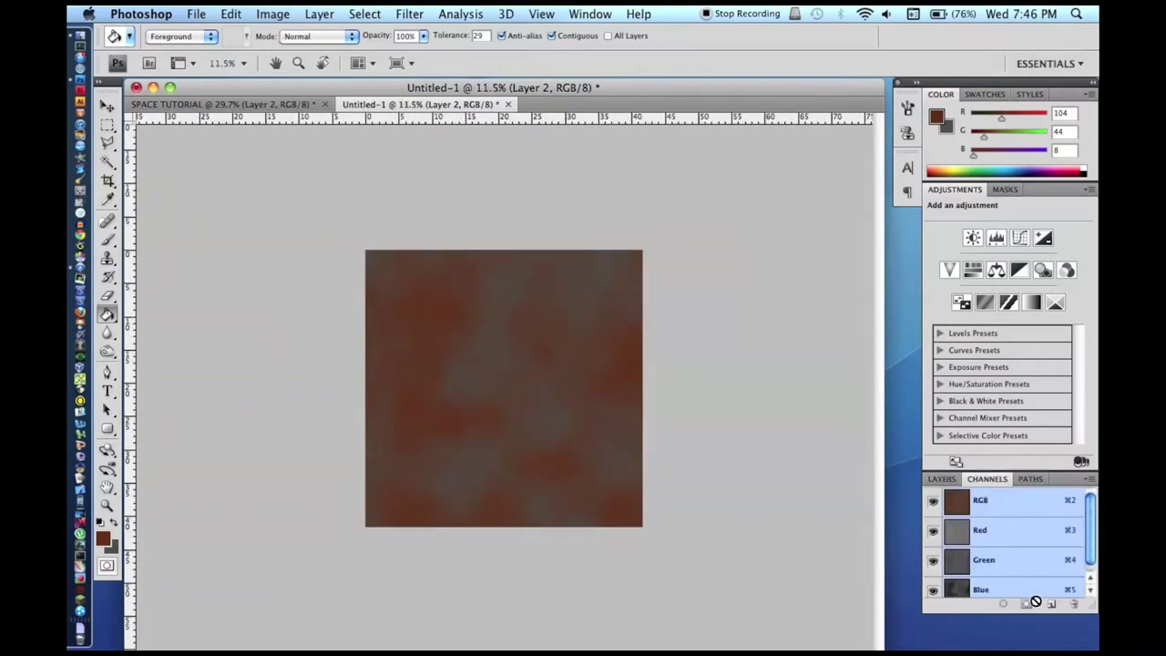
left_click(1049, 603)
- Render Difference Clouds repeatedly in the Alpha 1 channel to build up a dense black-and-white texture
left_click(399, 13)
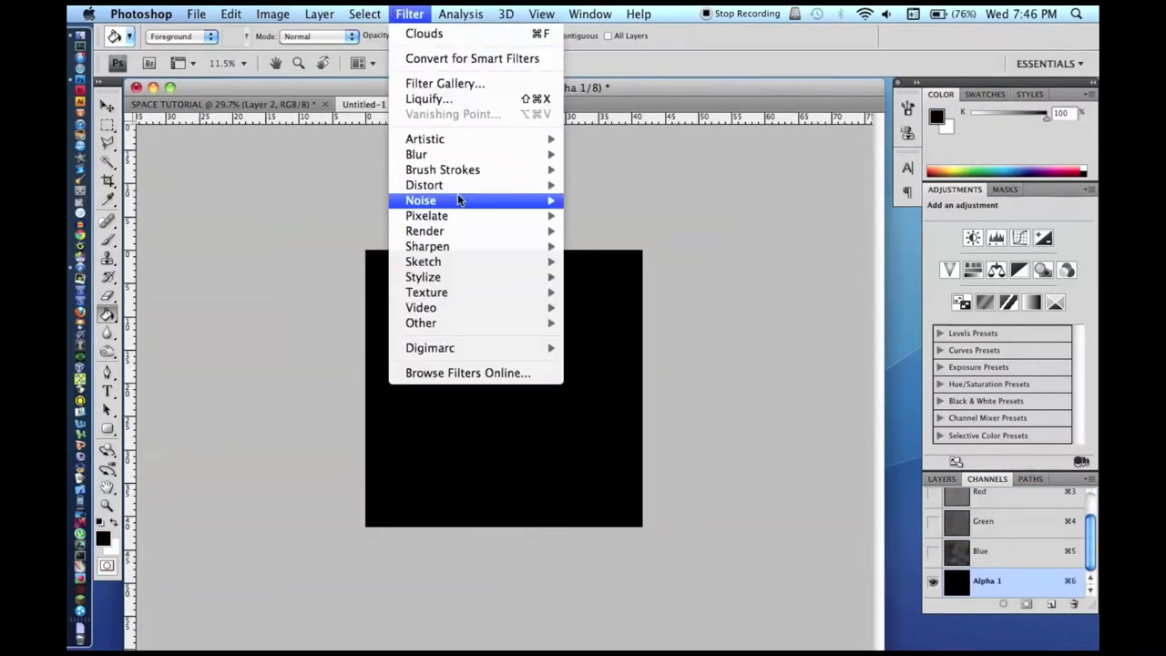
mouse_move(460, 232)
left_click(615, 247)
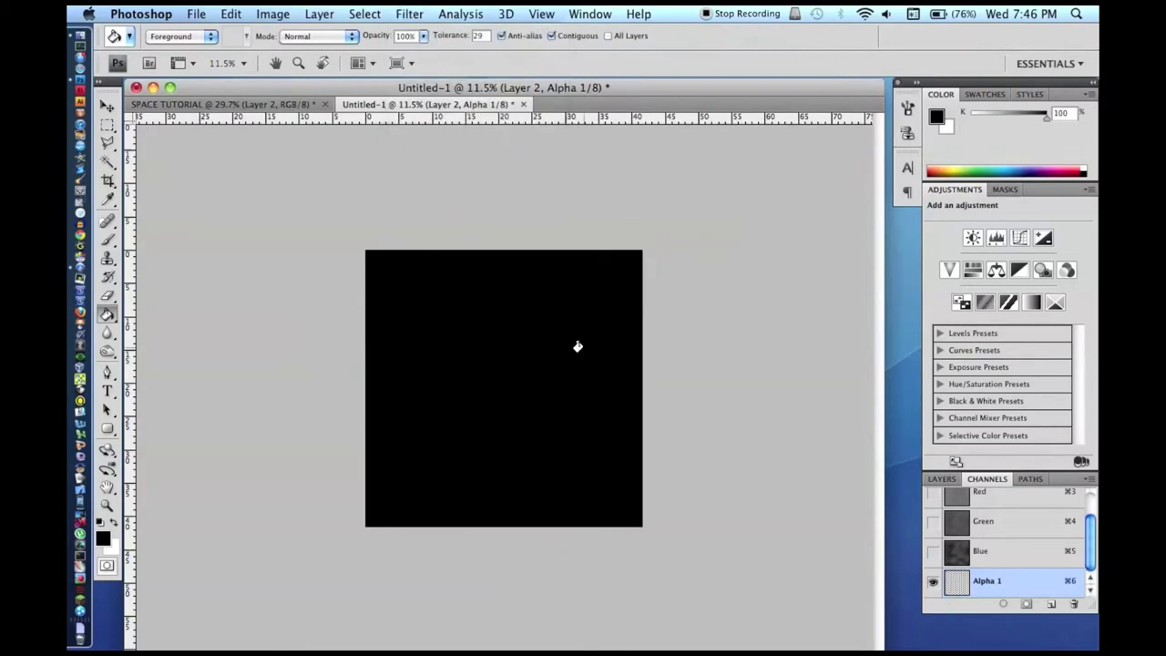
key("super+f")
key("super+f")
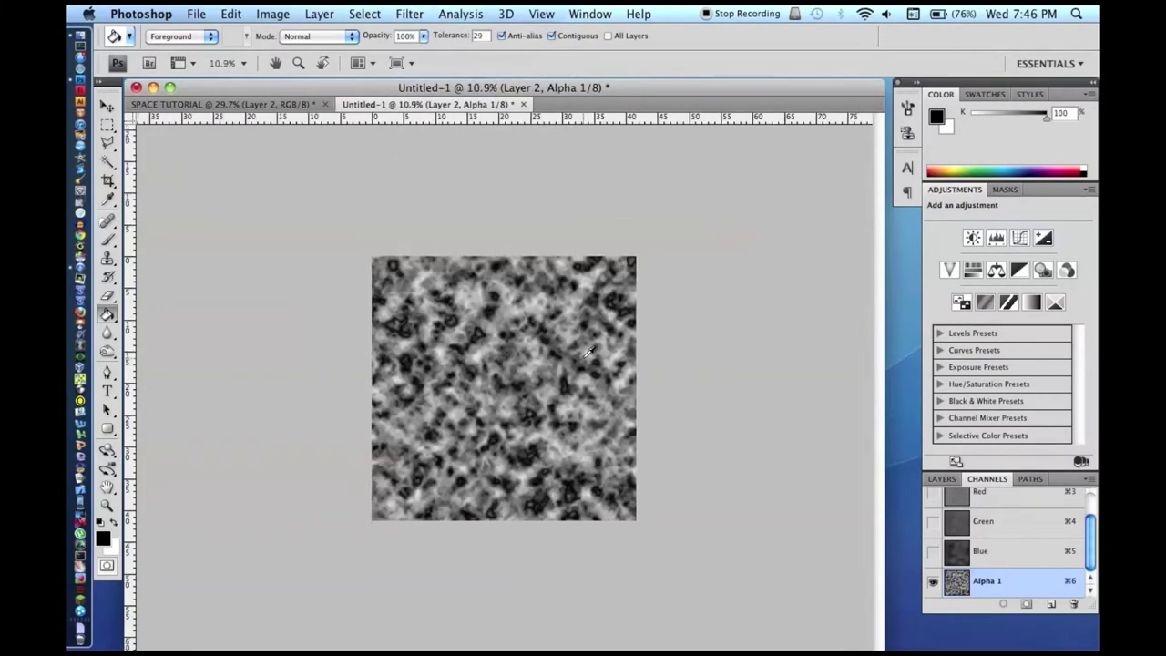
key("super+minus")
key("super+f")
- Enlarge the Alpha 1 cloud texture with Free Transform to about 270%, extending it beyond the canvas's upper-right corner
key("super+t")
left_click_drag(590, 297, 891, 3)
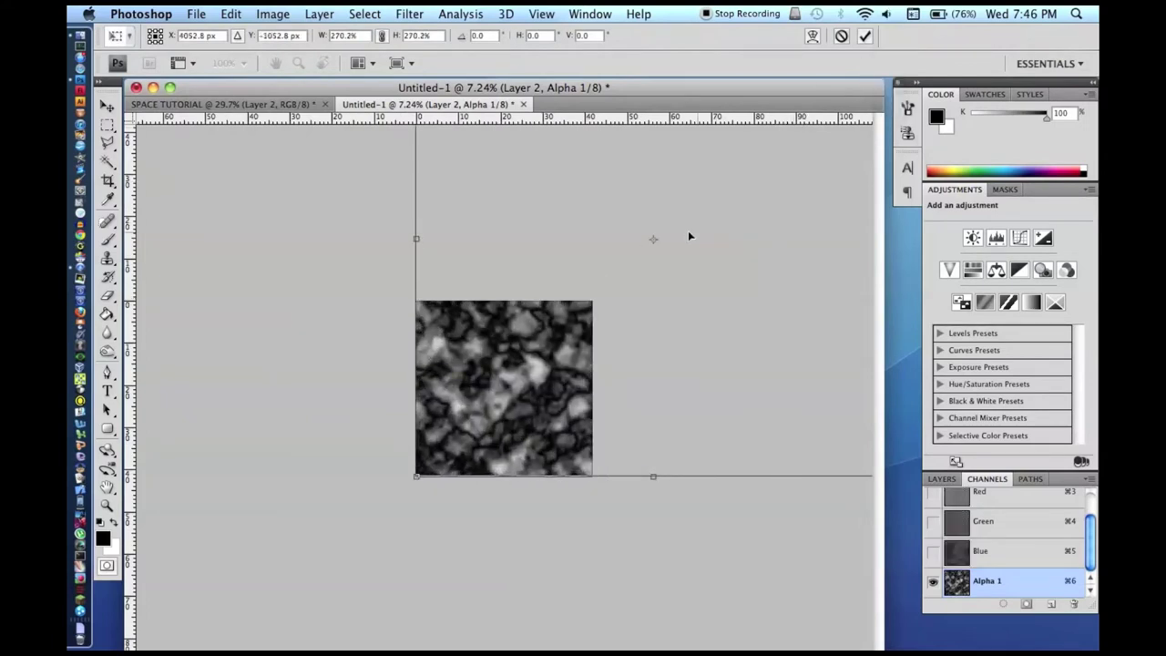
key("Return")
key("g")
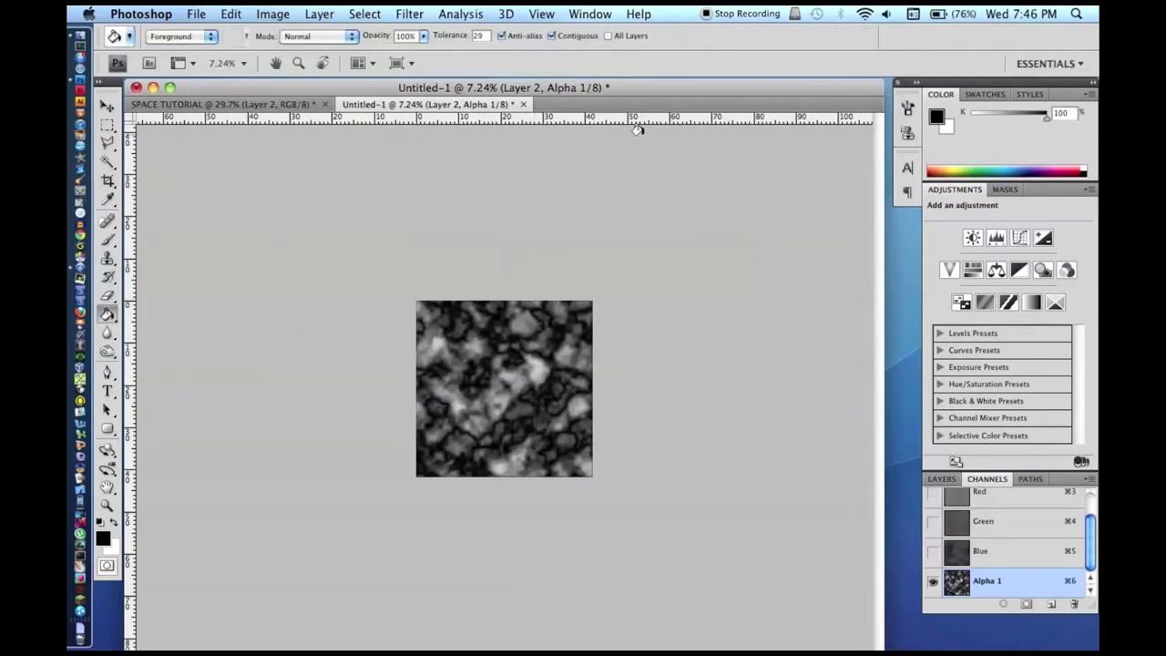
- Start Lighting Effects on Layer 2, aim the spotlight from the image's upper-left corner and widen its ellipse slightly
left_click(942, 479)
left_click(1019, 542)
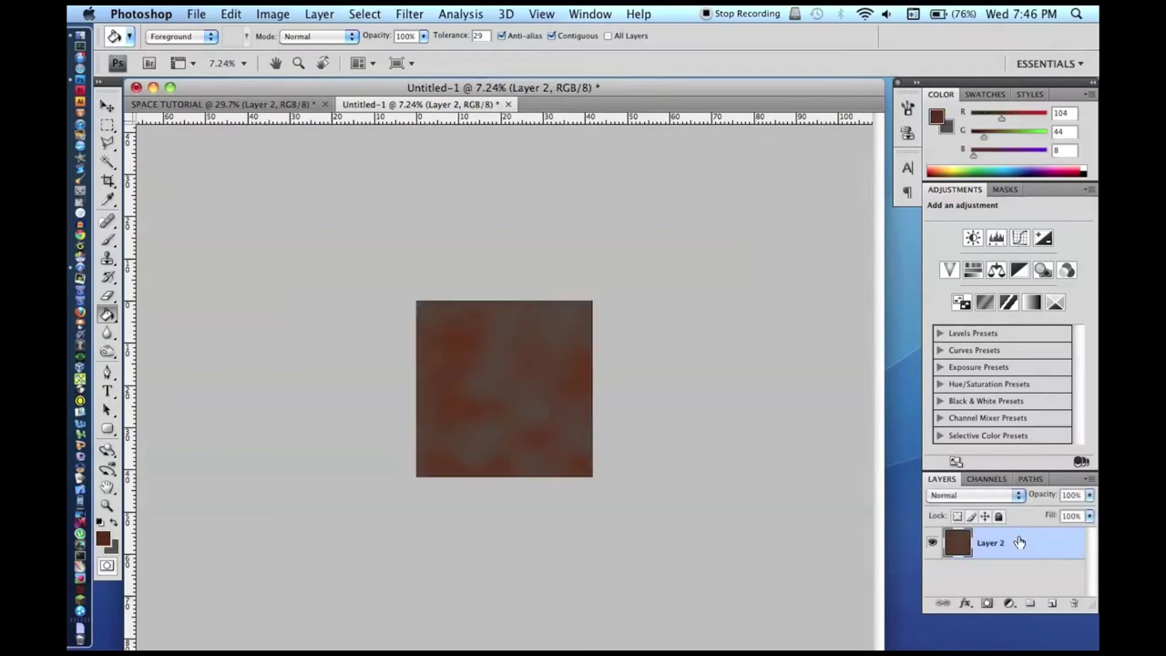
left_click(409, 13)
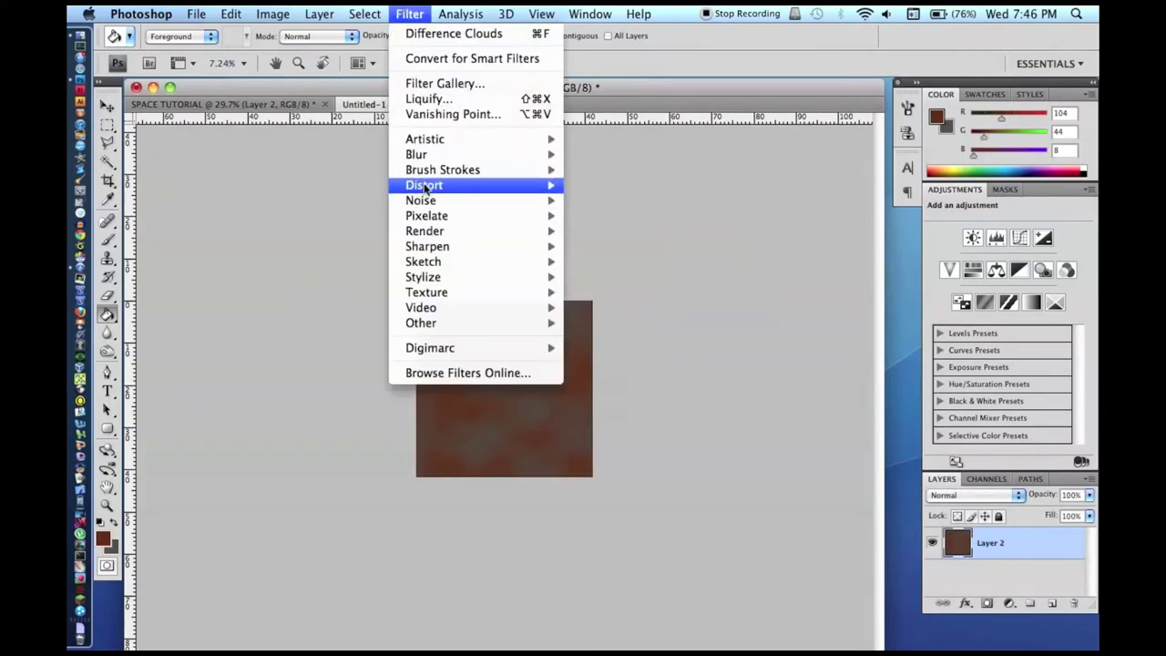
mouse_move(428, 234)
left_click(618, 293)
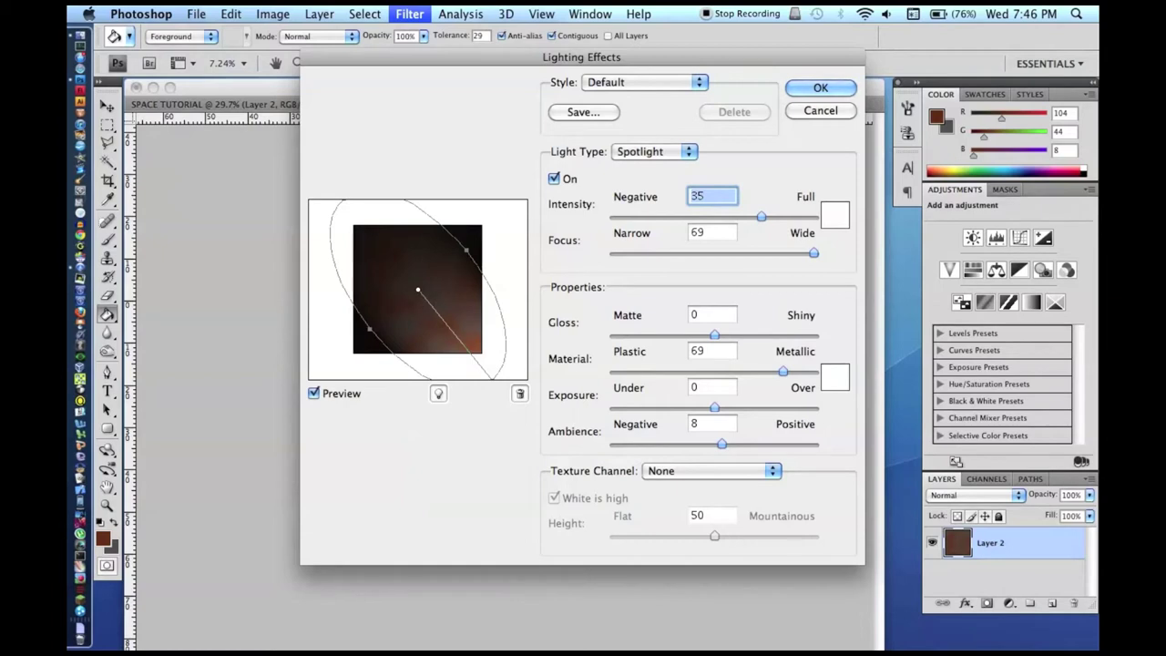
left_click_drag(498, 375, 407, 201)
left_click_drag(368, 328, 358, 342)
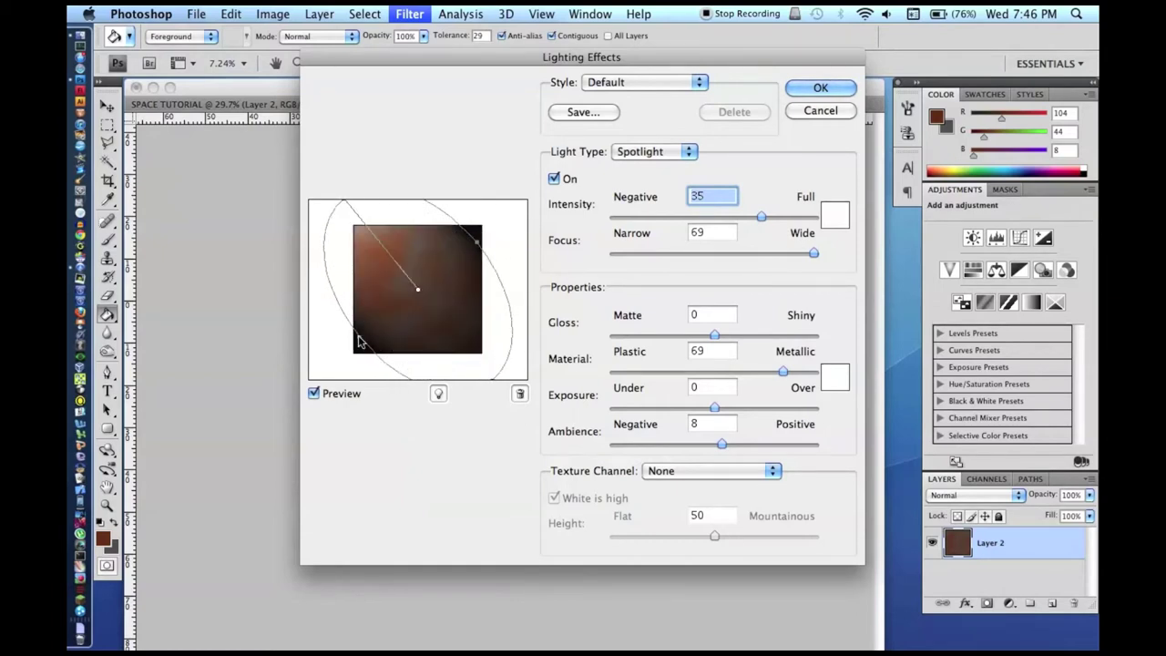
- Use Alpha 1 as the lighting's texture channel with White is high enabled and a height of 95
left_click(681, 475)
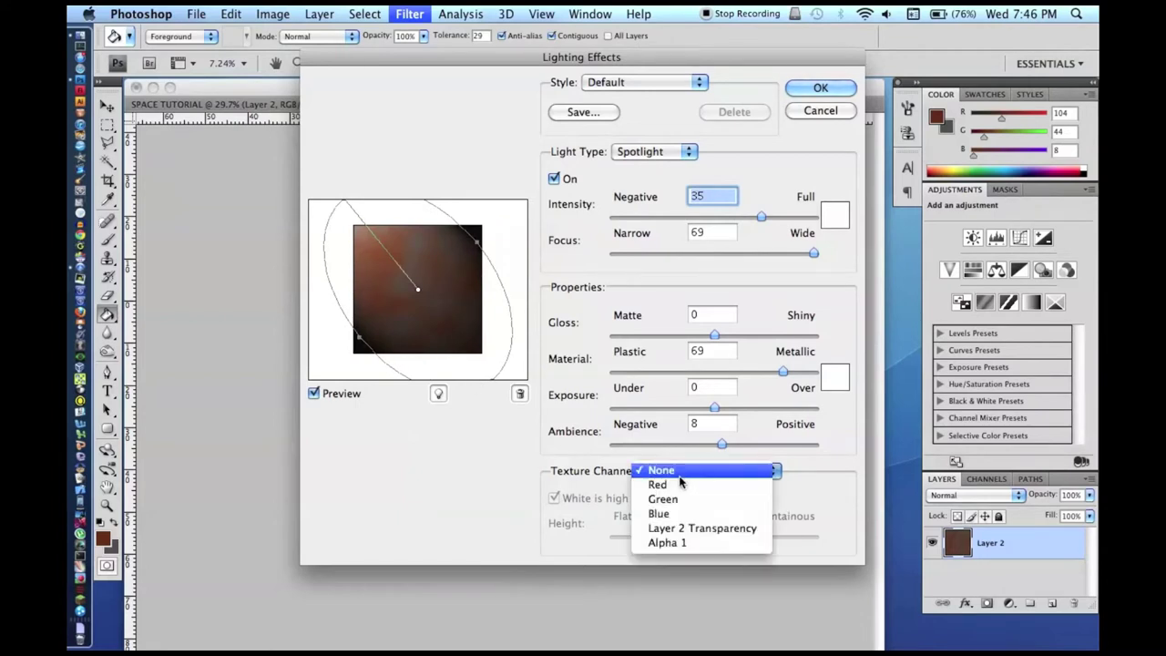
left_click(672, 542)
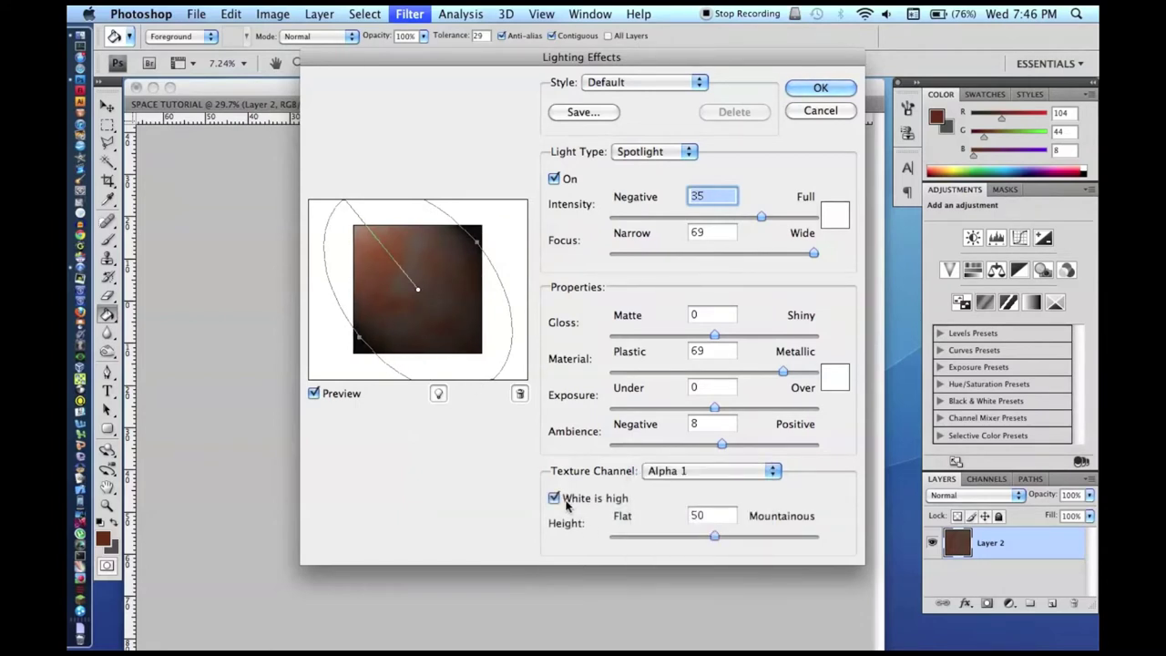
left_click(556, 498)
left_click(561, 498)
left_click(561, 498)
left_click(561, 498)
left_click(560, 498)
left_click(560, 498)
left_click(557, 498)
left_click(558, 498)
left_click_drag(717, 537, 805, 537)
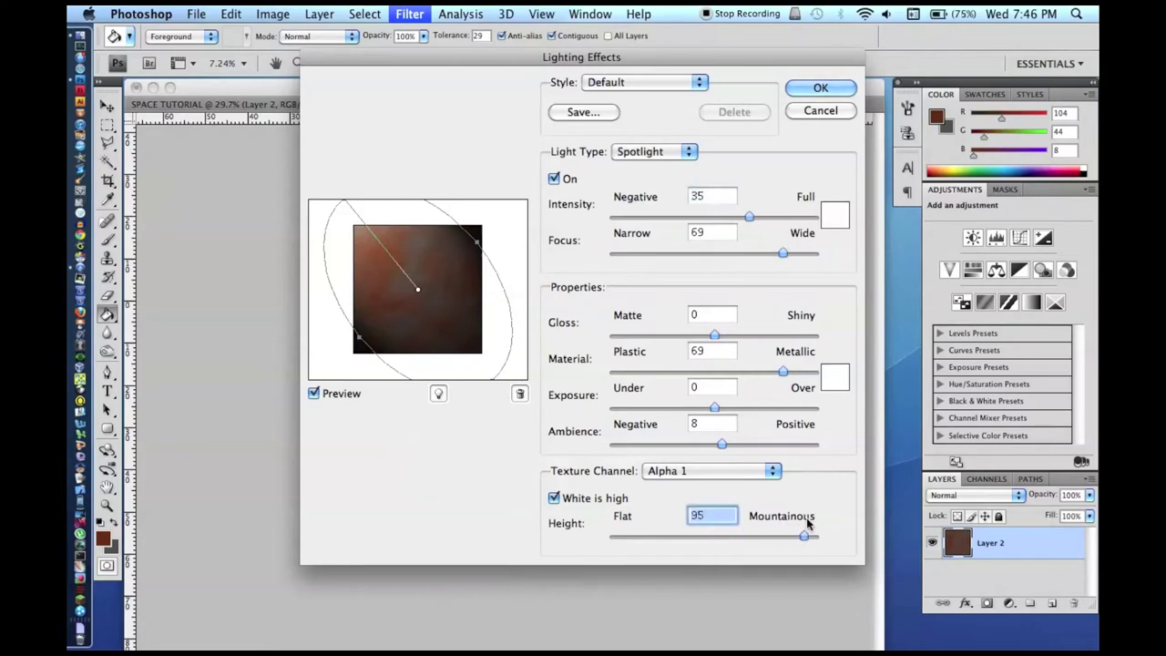
- Set the lighting's exposure to 6, material to 58, gloss to 30 and intensity to 30
left_click(719, 412)
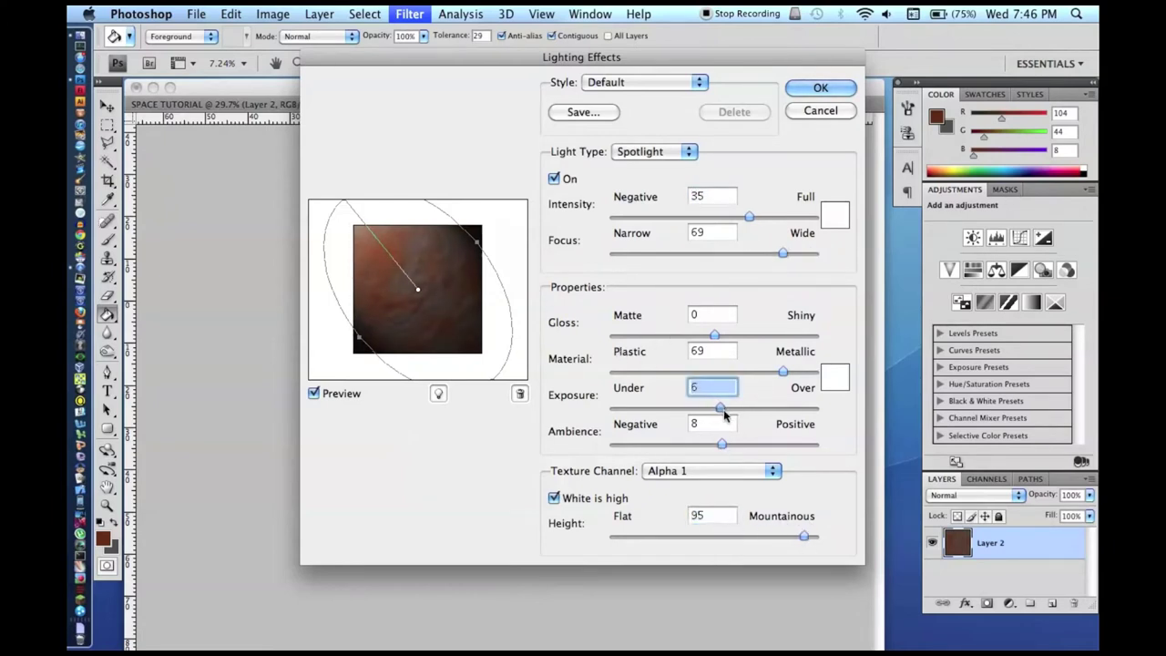
left_click(783, 371)
mouse_move(785, 373)
left_mouse_down()
mouse_move(802, 374)
mouse_move(768, 373)
left_mouse_up()
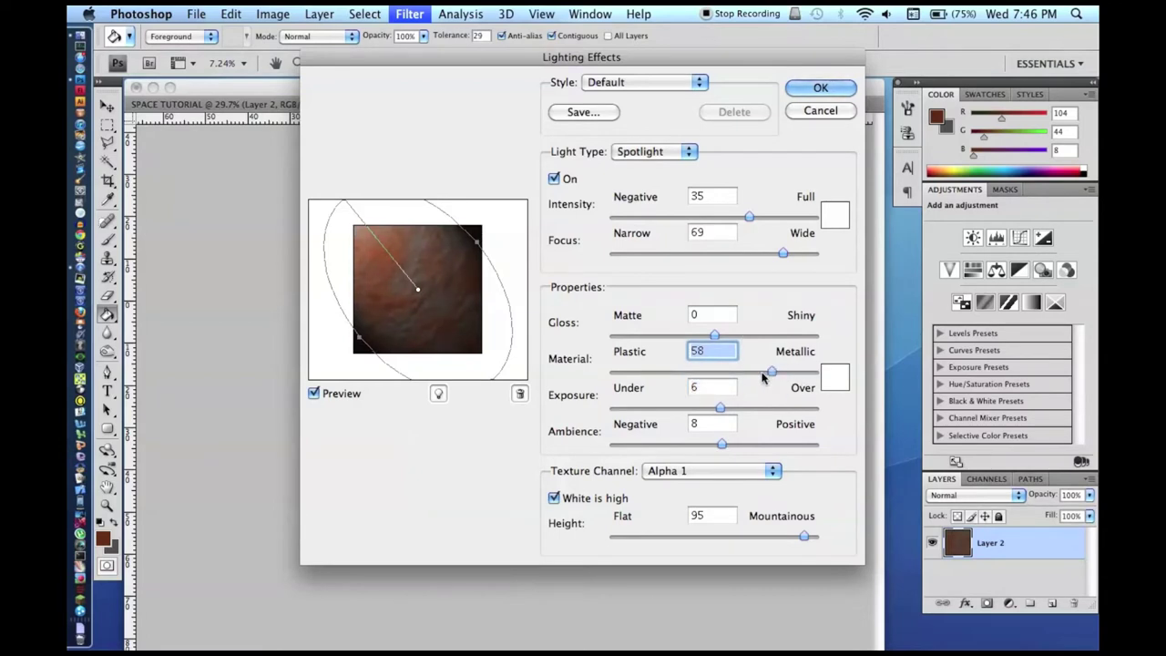
left_click_drag(716, 336, 747, 337)
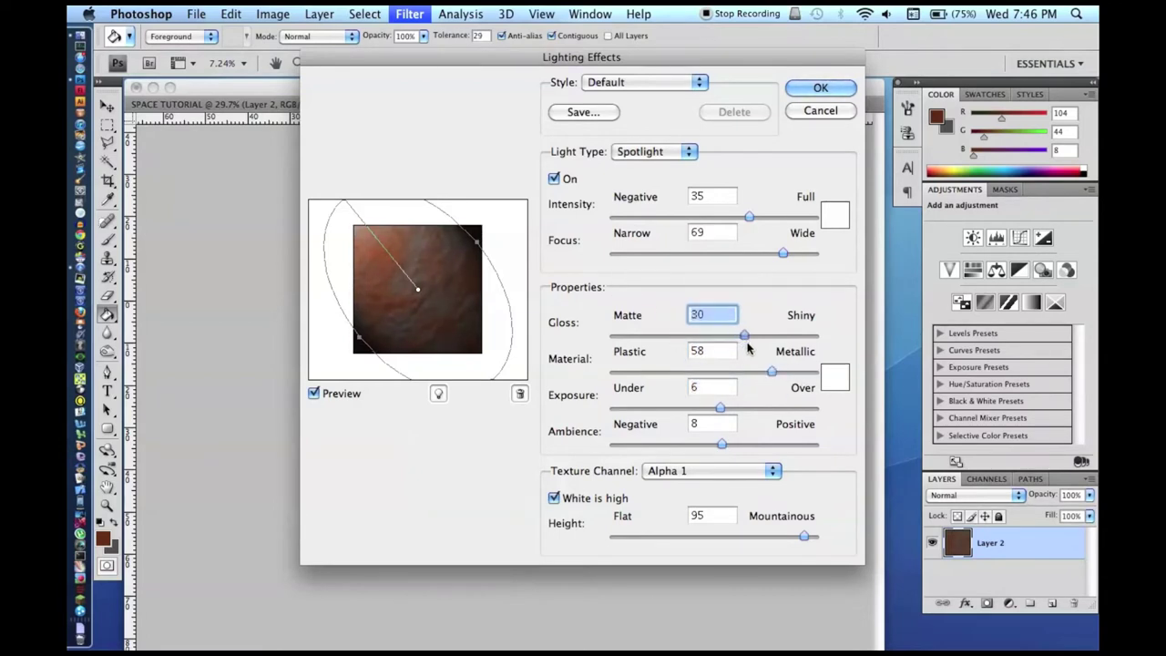
left_click_drag(751, 217, 746, 217)
- Try the Omni and Directional light types in the lighting preview and return to Spotlight
left_click(639, 152)
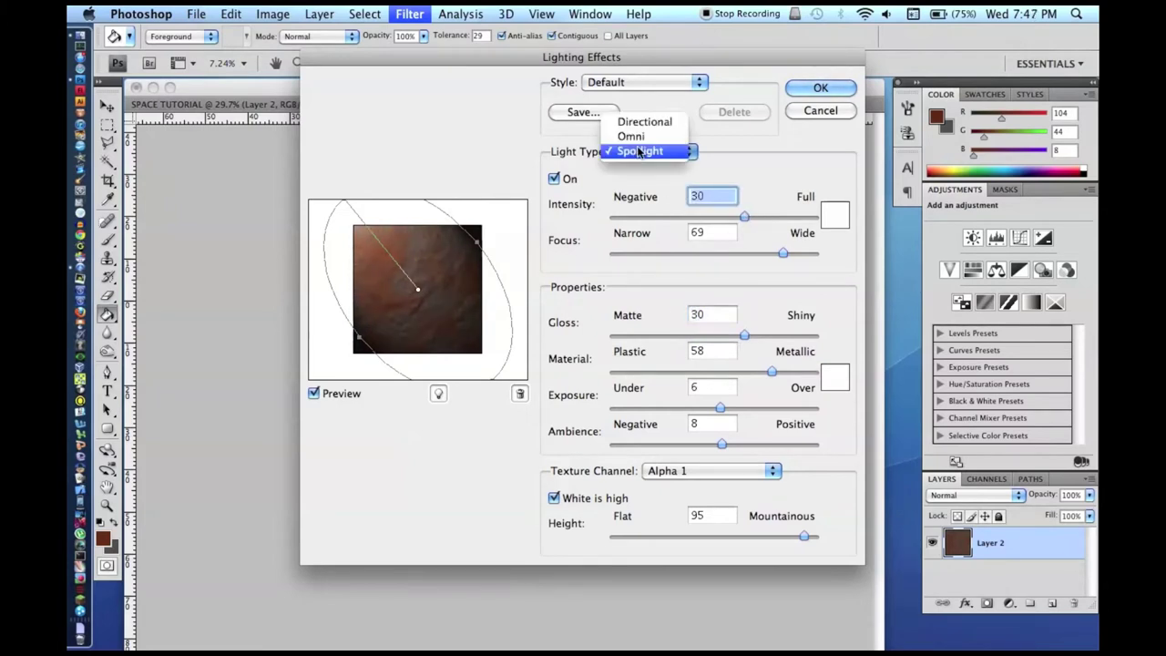
left_click(637, 136)
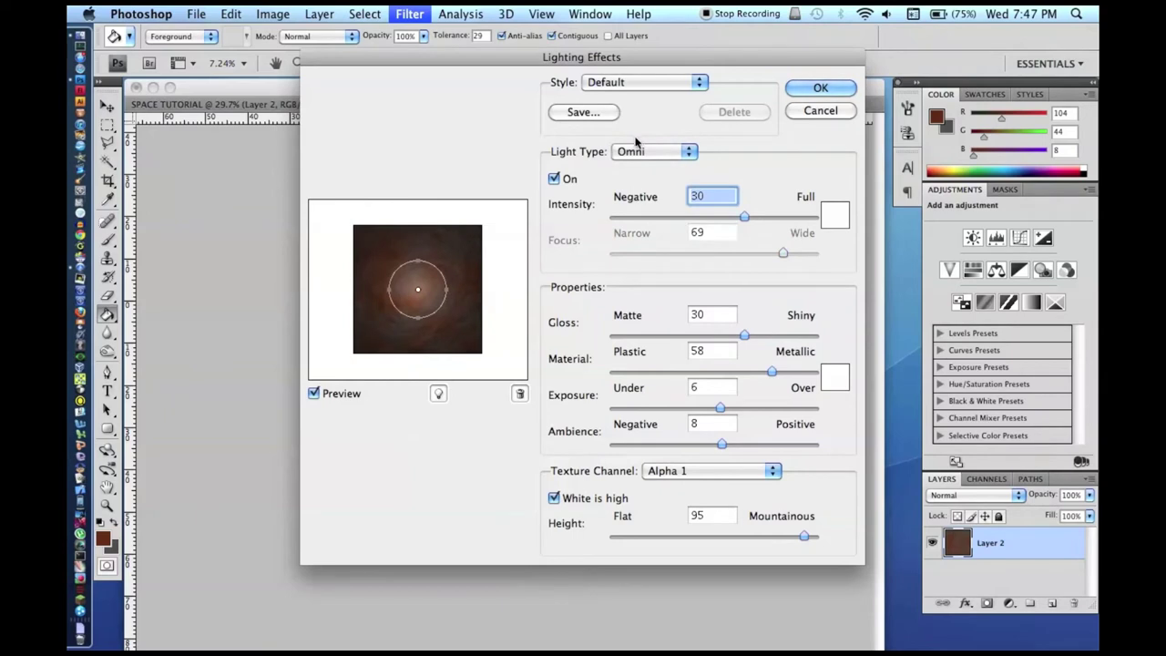
left_click(637, 153)
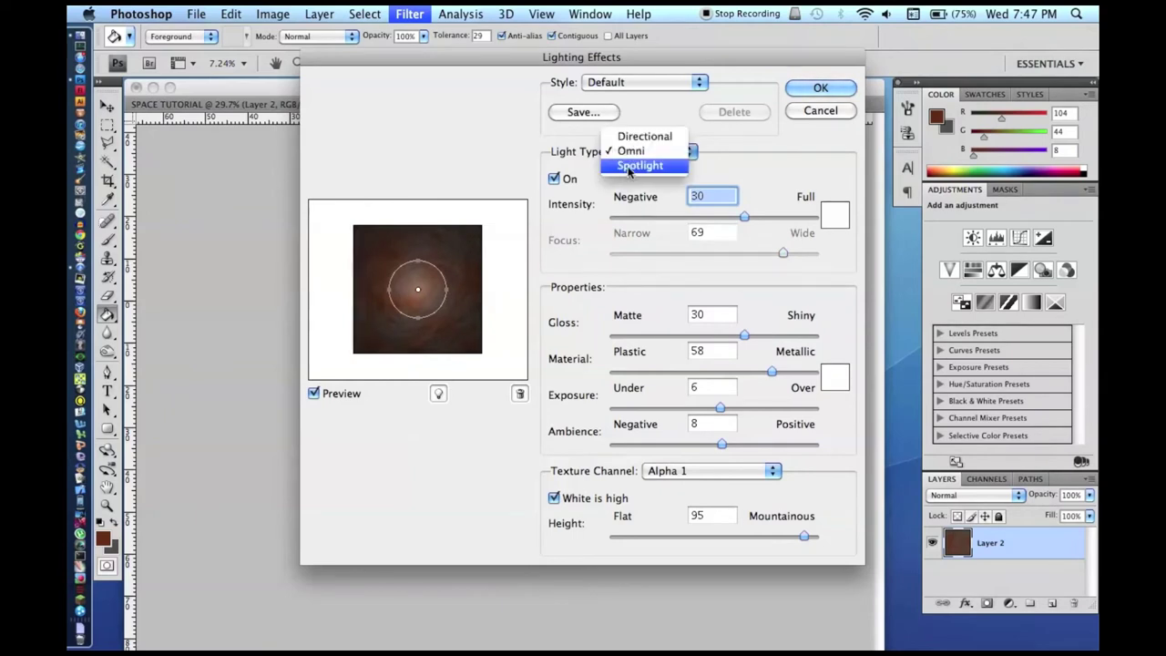
left_click(629, 166)
left_click(638, 151)
left_click(628, 124)
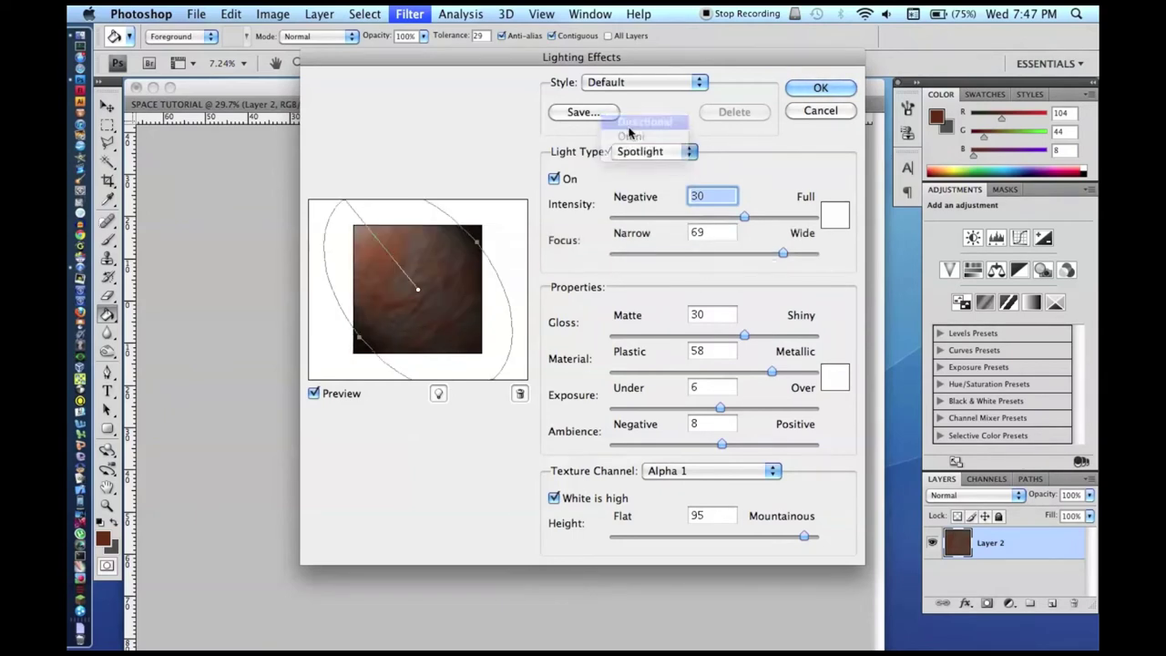
left_click(638, 151)
left_click(628, 179)
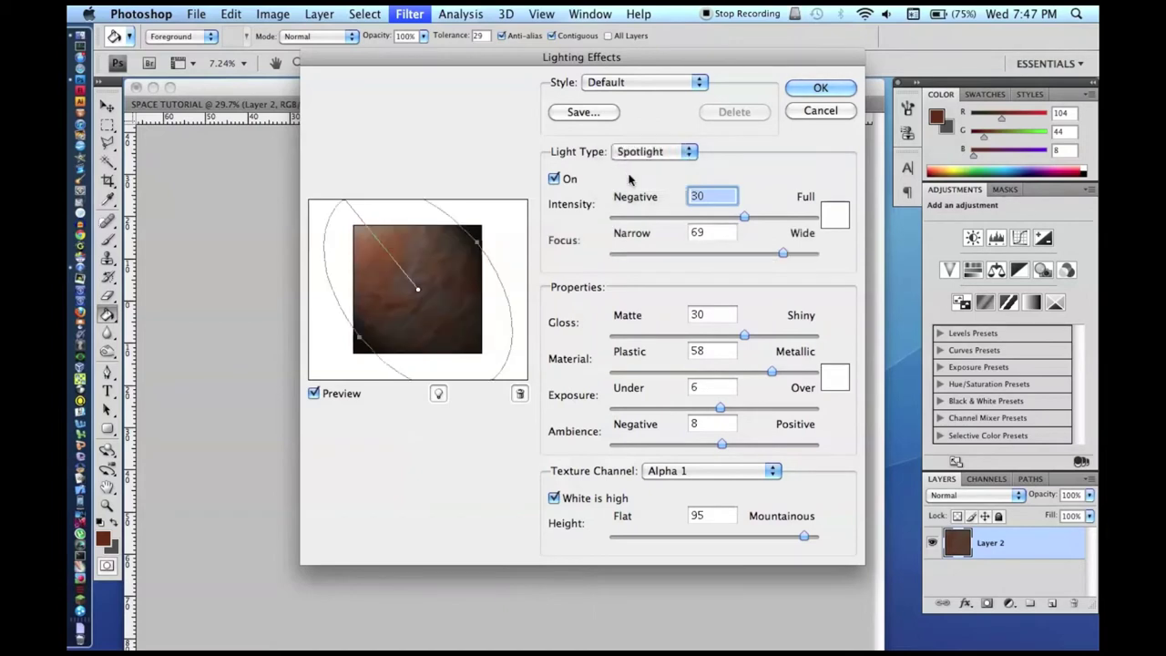
- Apply the Lighting Effects filter to Layer 2 and inspect the rocky texture up close
key("Return")
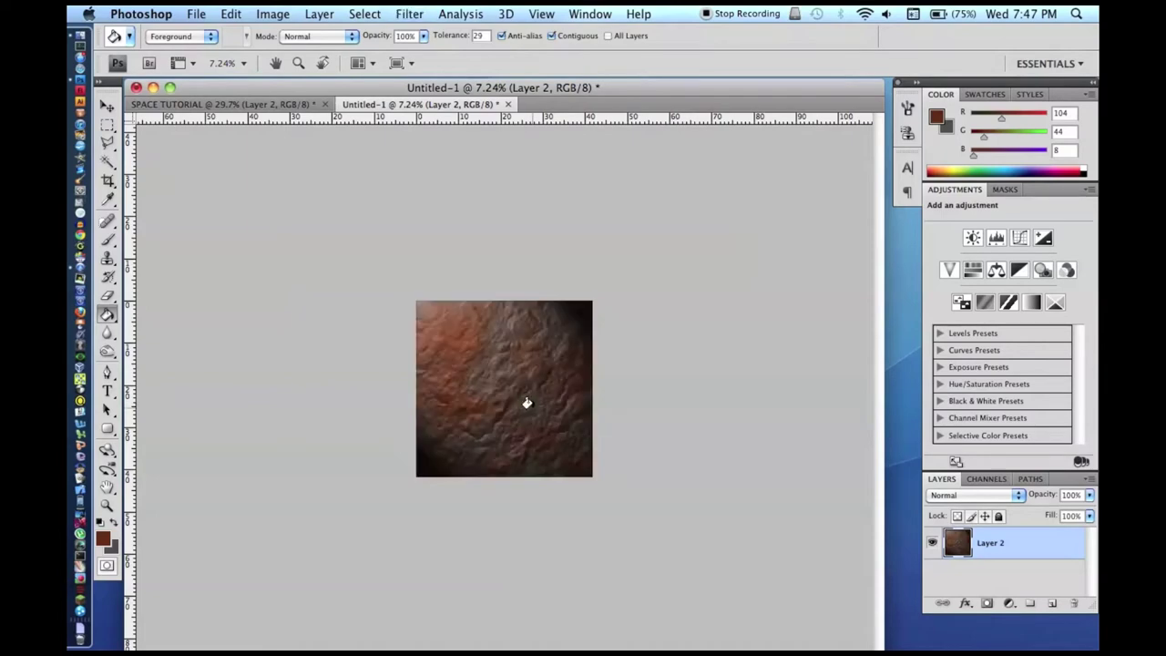
scroll(524, 405, "up", 5)
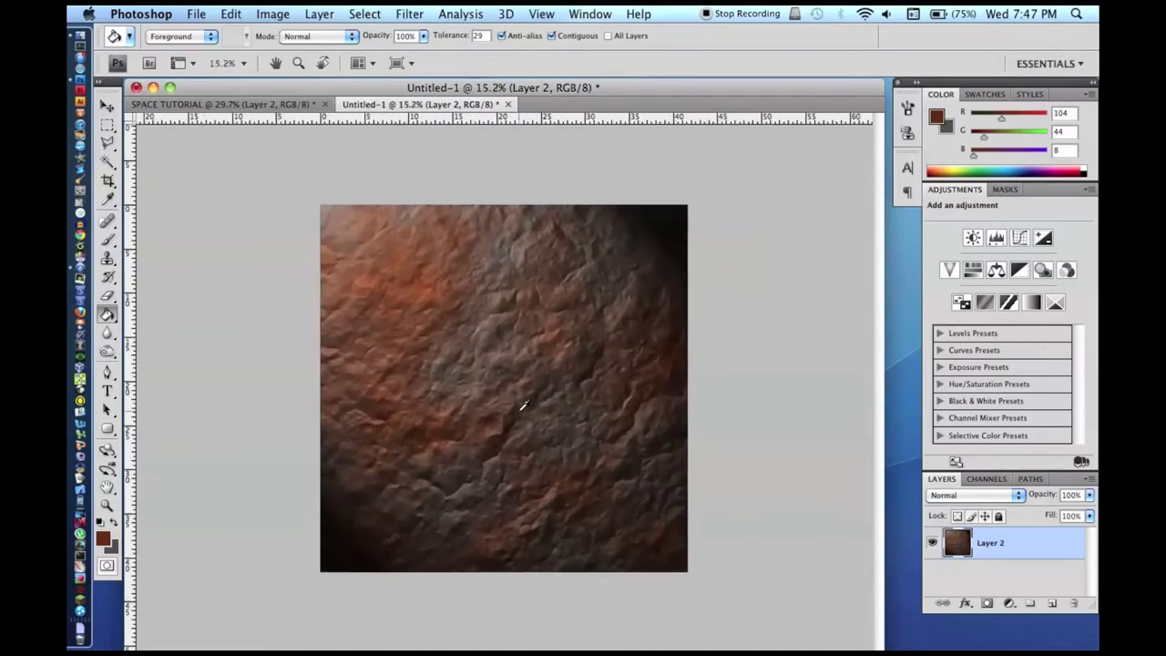
scroll(524, 406, "up", 2)
scroll(524, 405, "down", 4)
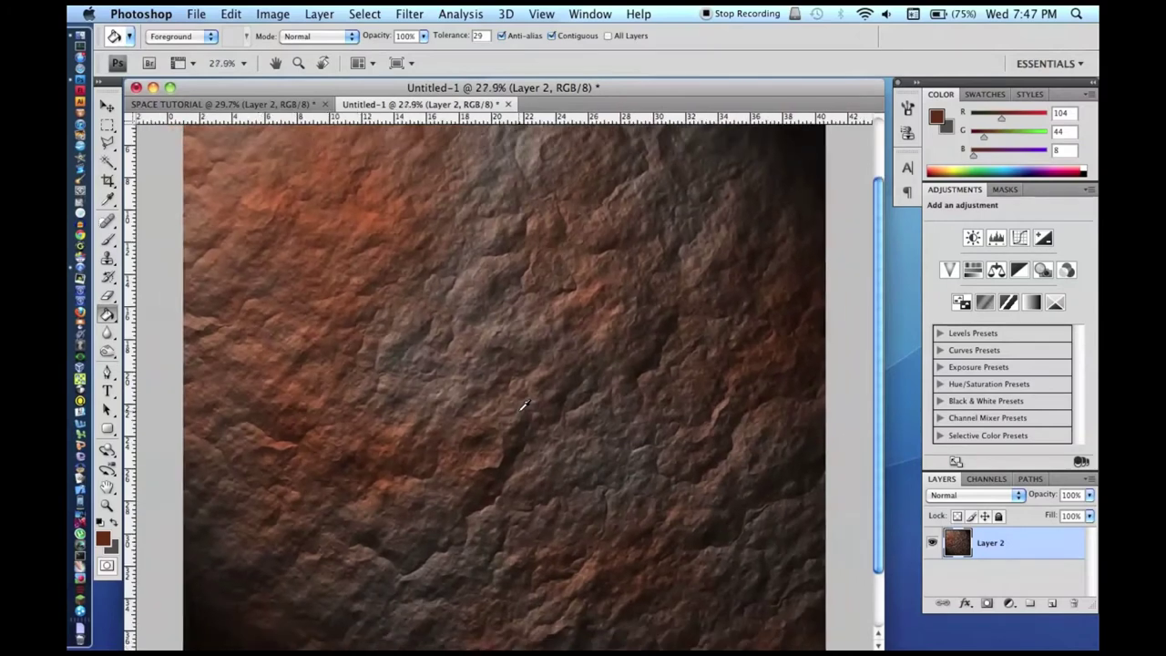
scroll(524, 406, "down", 2)
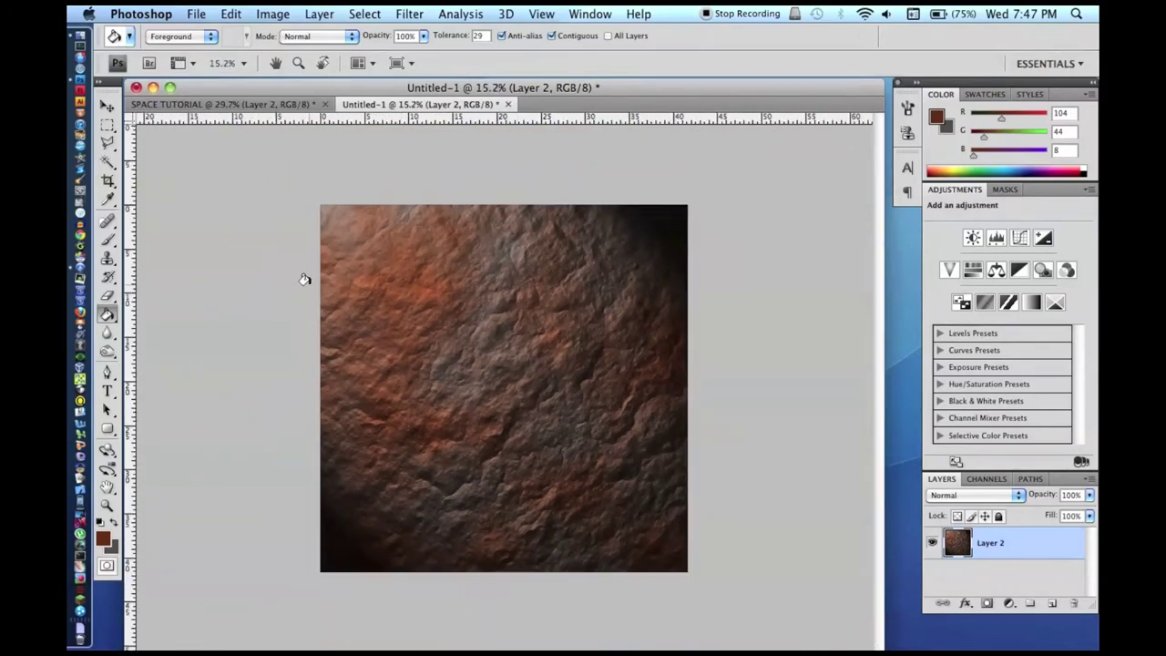
- Copy a 1665 × 1665 pixel square from the middle of the rock texture into a new document of the same size
left_click(107, 124)
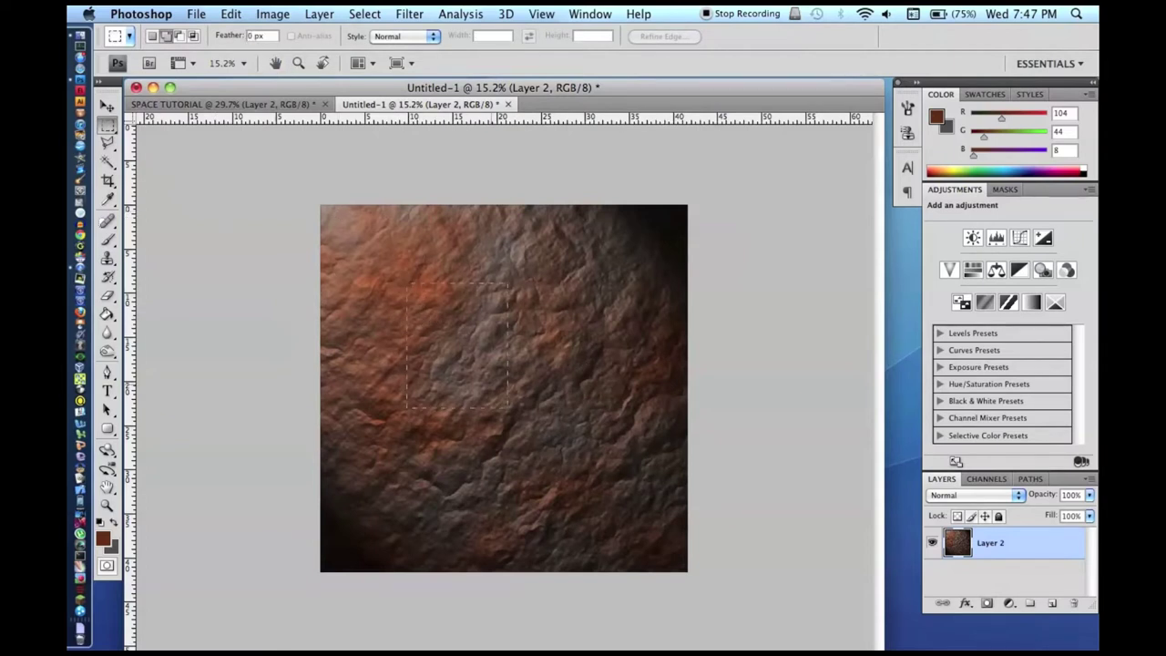
left_click_drag(575, 499, 610, 491)
key("ctrl+n")
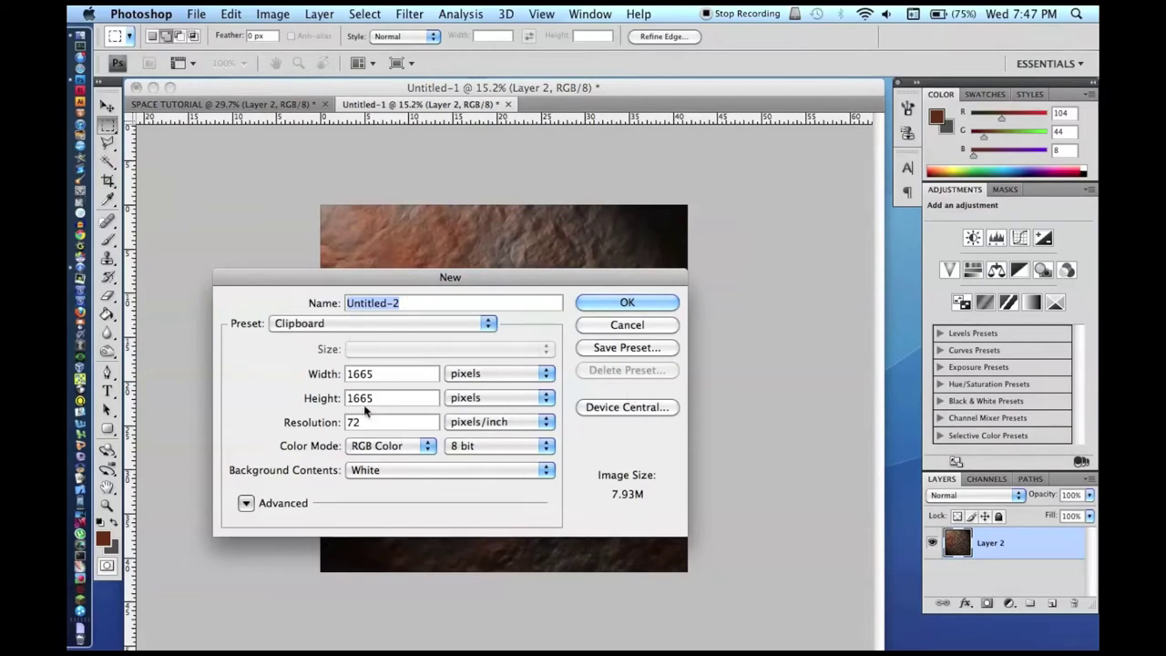
key("Return")
key("ctrl+v")
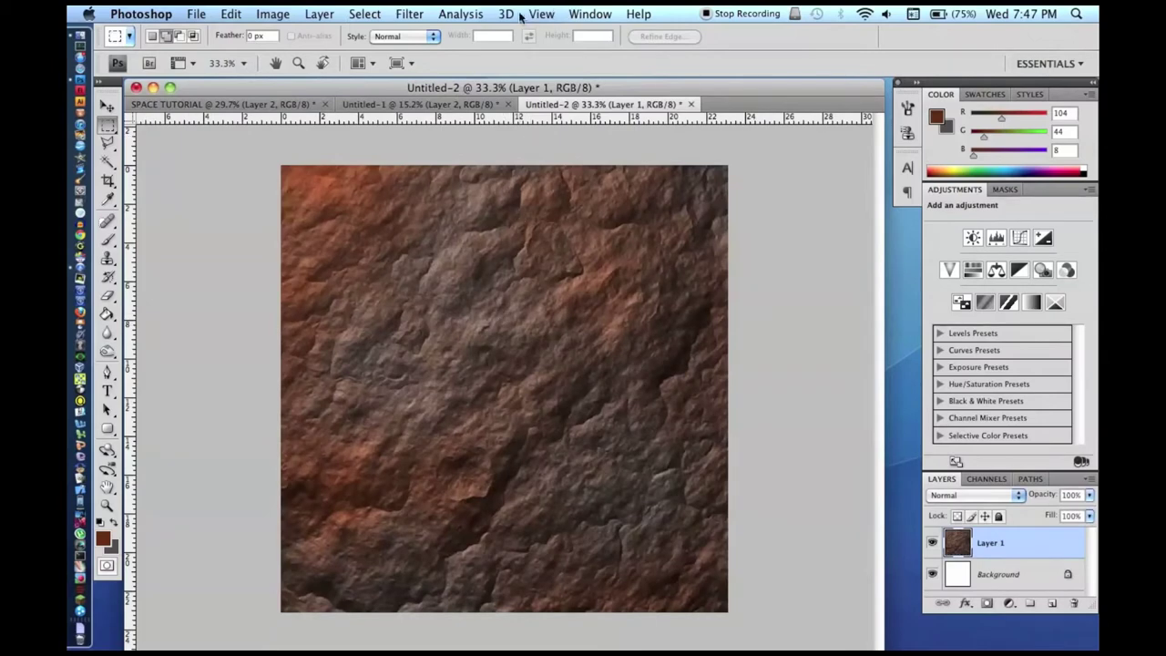
- Wrap the pasted rock texture on Layer 1 around a new 3D sphere
left_click(518, 14)
mouse_move(528, 78)
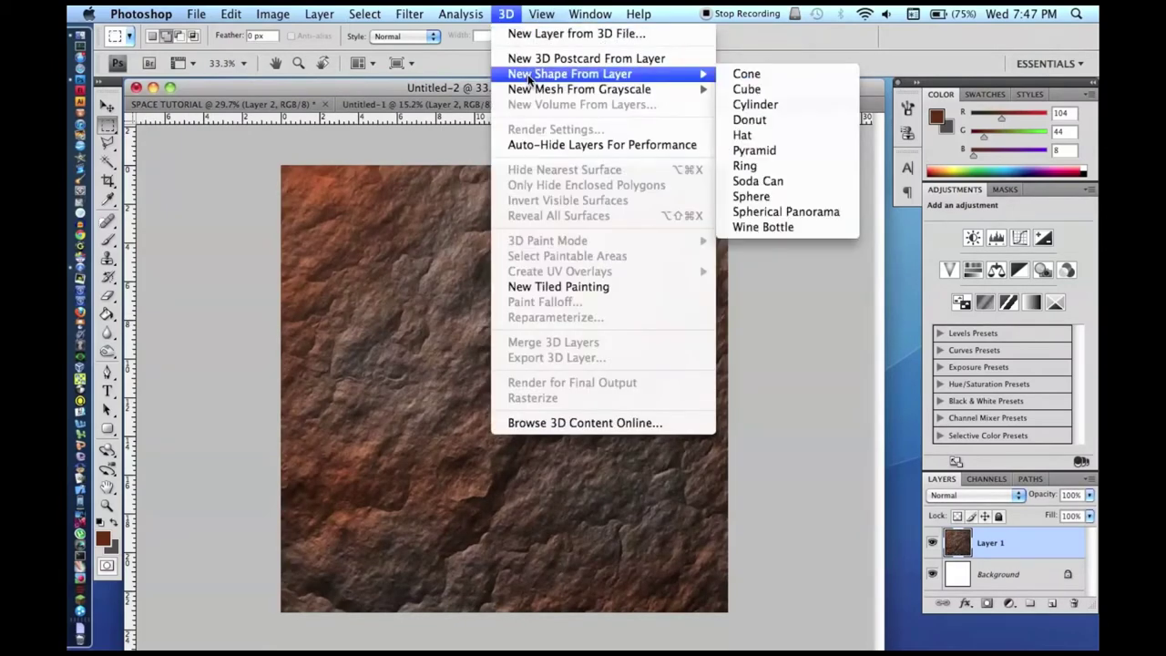
left_click(770, 197)
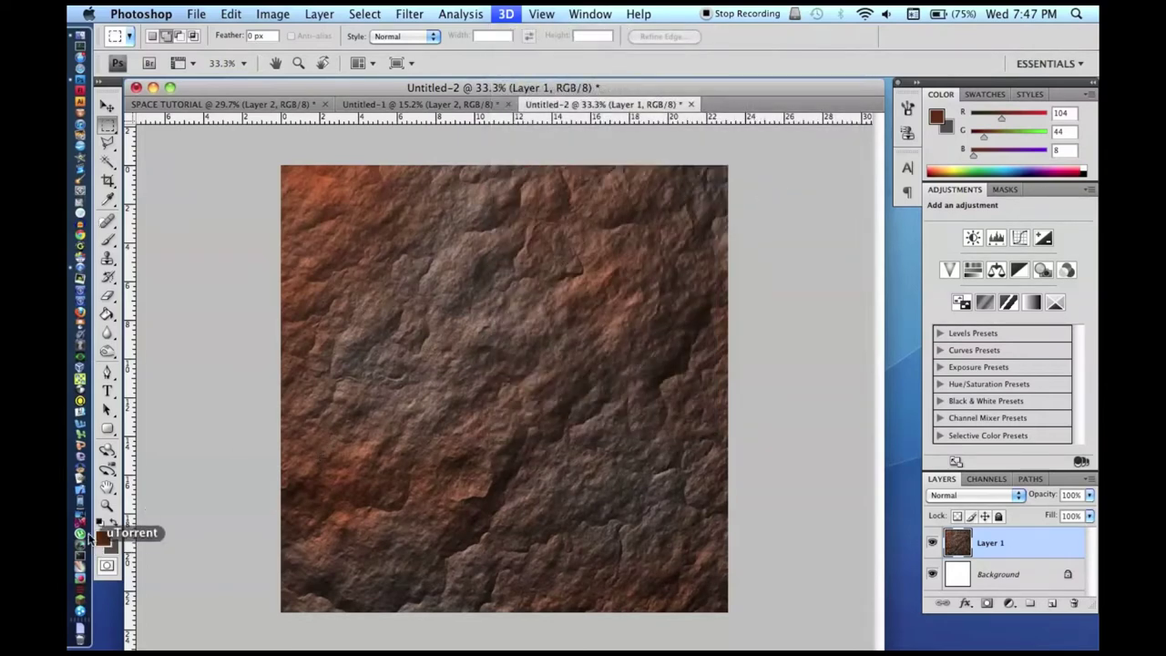
- Rotate the sphere to about X -10.3, Y -30.8, Z 40.7 and convert its layer to a Smart Object
left_click(107, 449)
left_click_drag(504, 389, 561, 361)
left_click_drag(504, 389, 1089, 550)
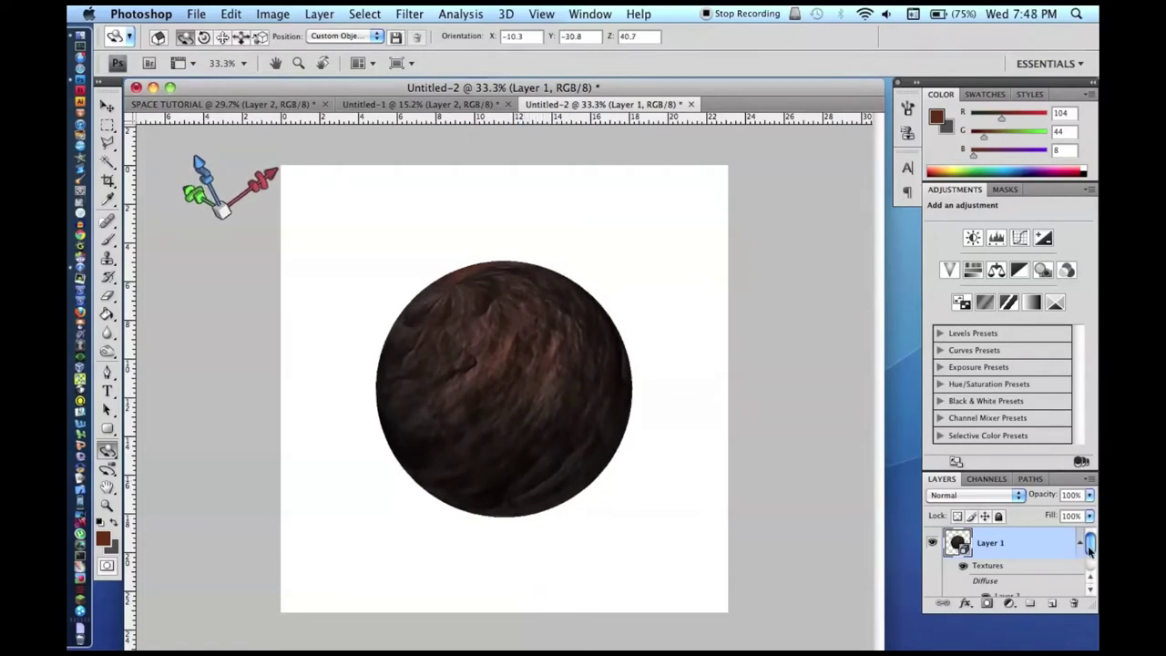
right_click(1050, 548)
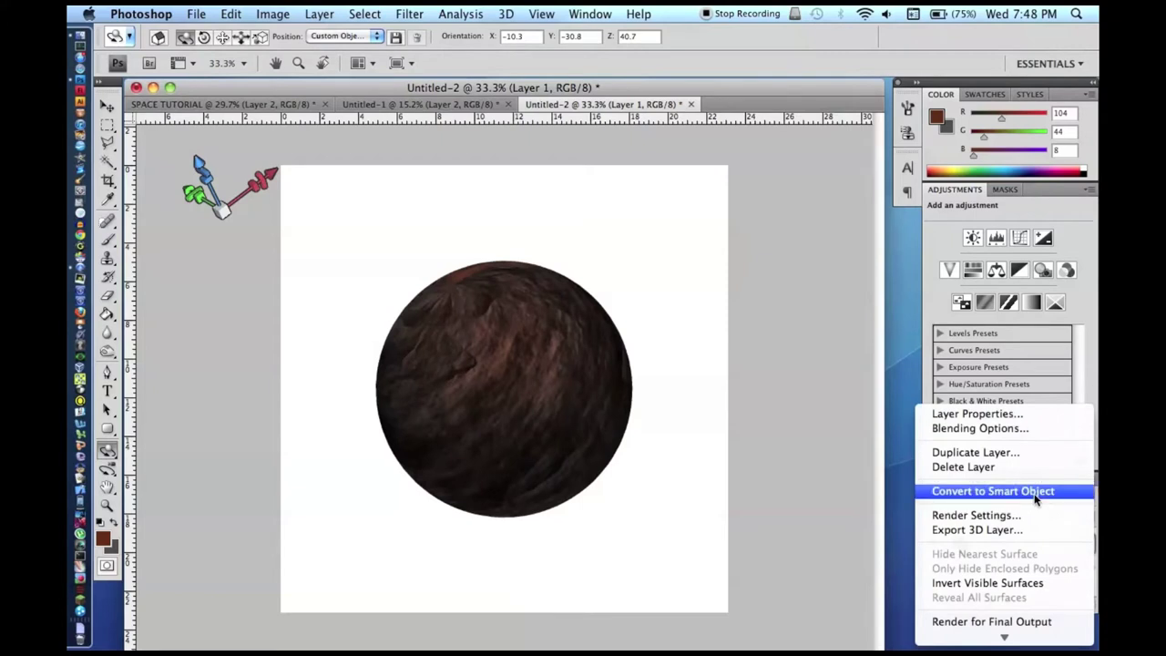
left_click(1034, 493)
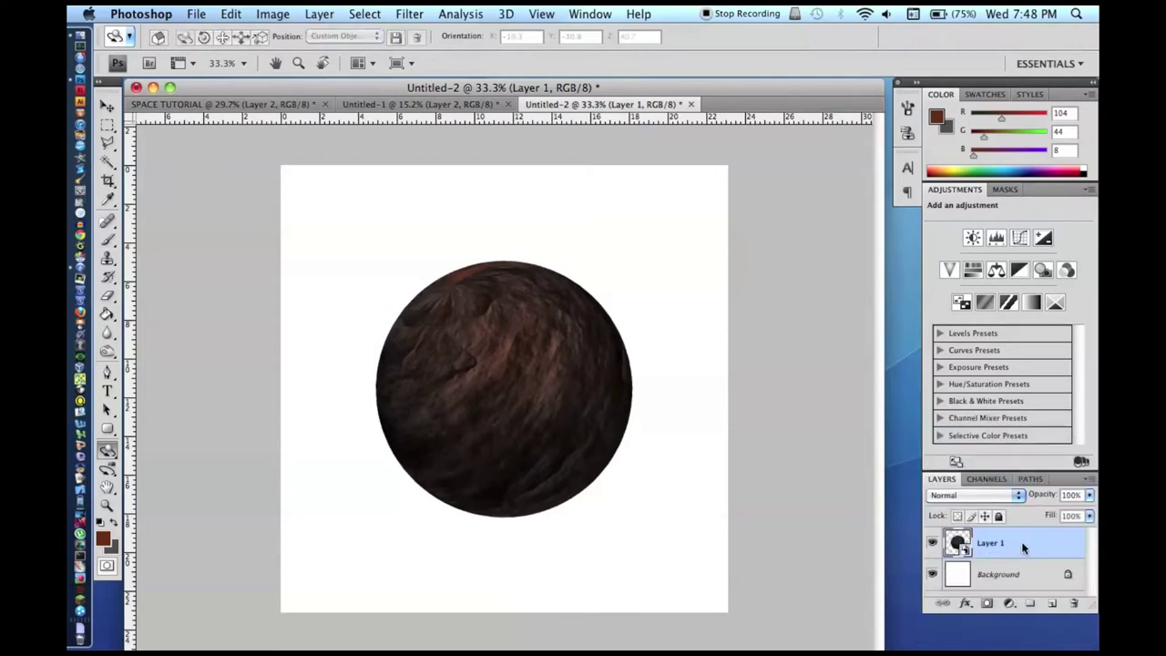
- Rasterize the sphere's Smart Object layer and copy the sphere into the SPACE TUTORIAL document
right_click(1002, 543)
left_click(953, 414)
key("super+a")
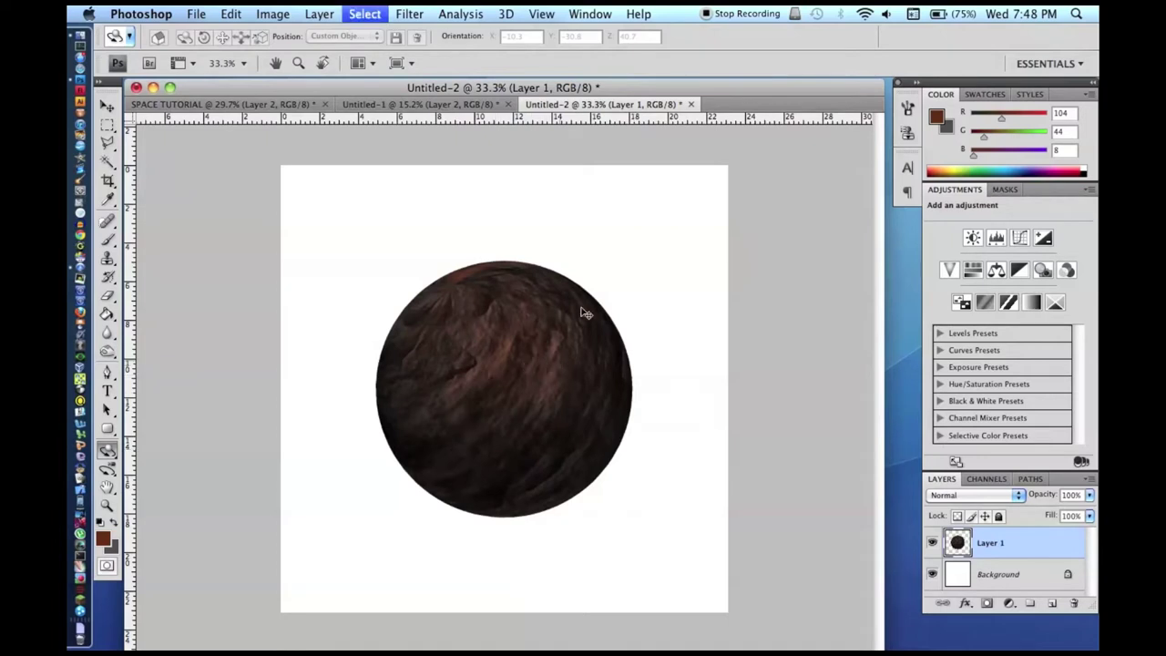
key("super+c")
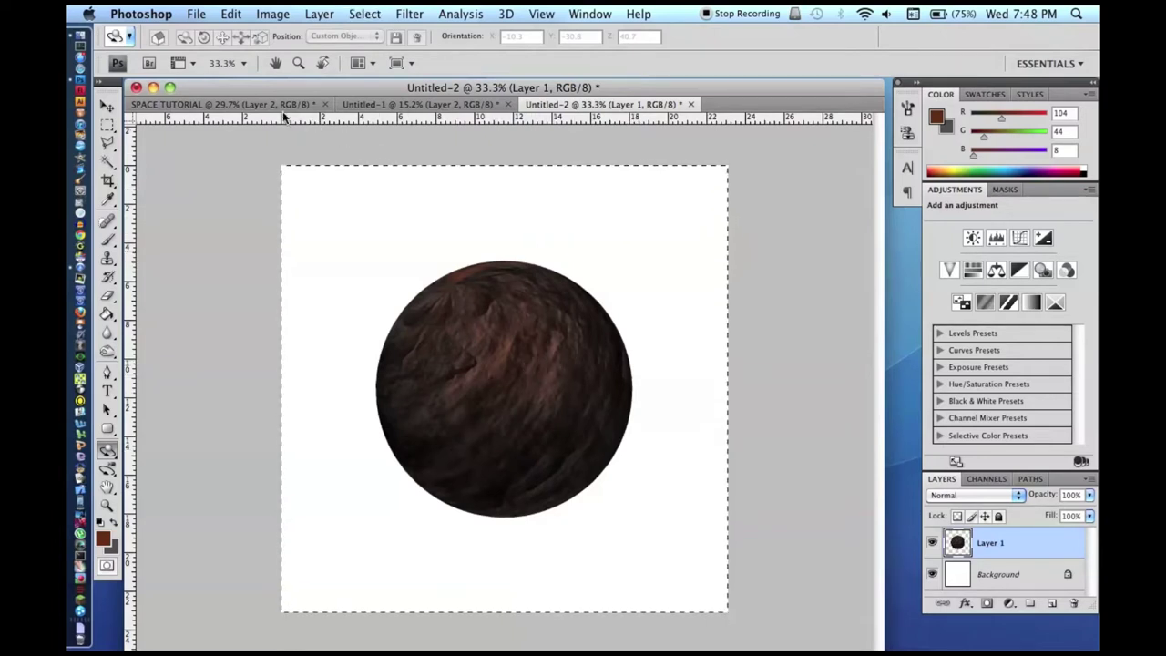
left_click(273, 105)
key("super+v")
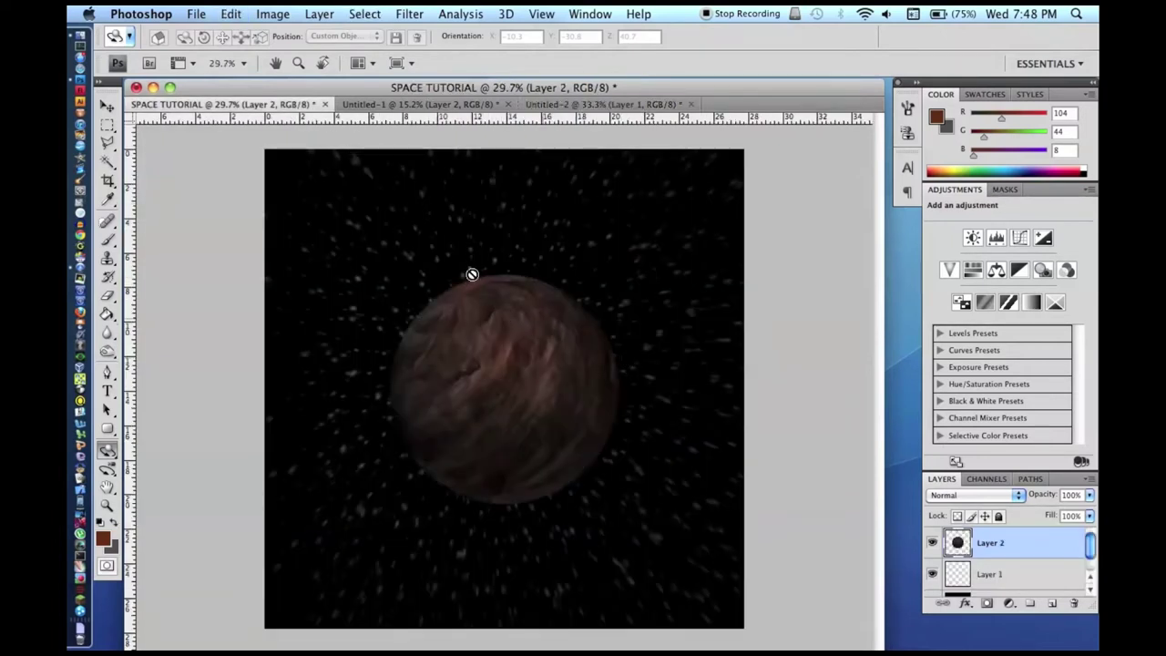
- Move the planet toward the lower-right part of the star field and scale it down slightly
left_click(108, 105)
left_click_drag(507, 372, 617, 447)
key("super+t")
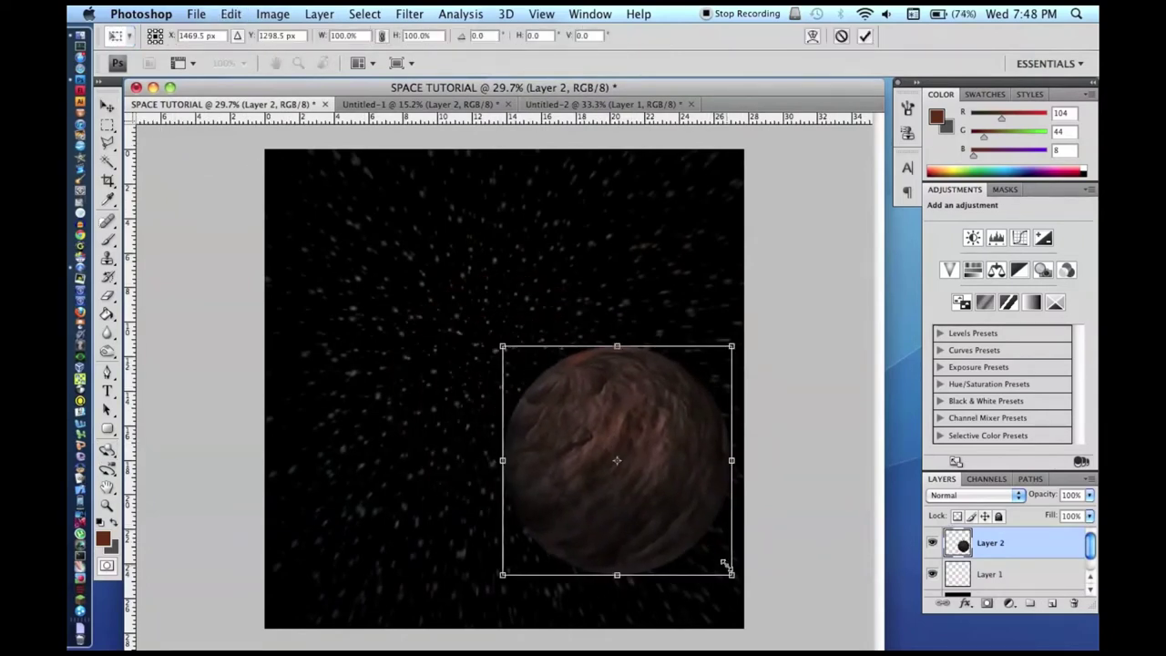
left_click_drag(726, 570, 713, 556)
key("Return")
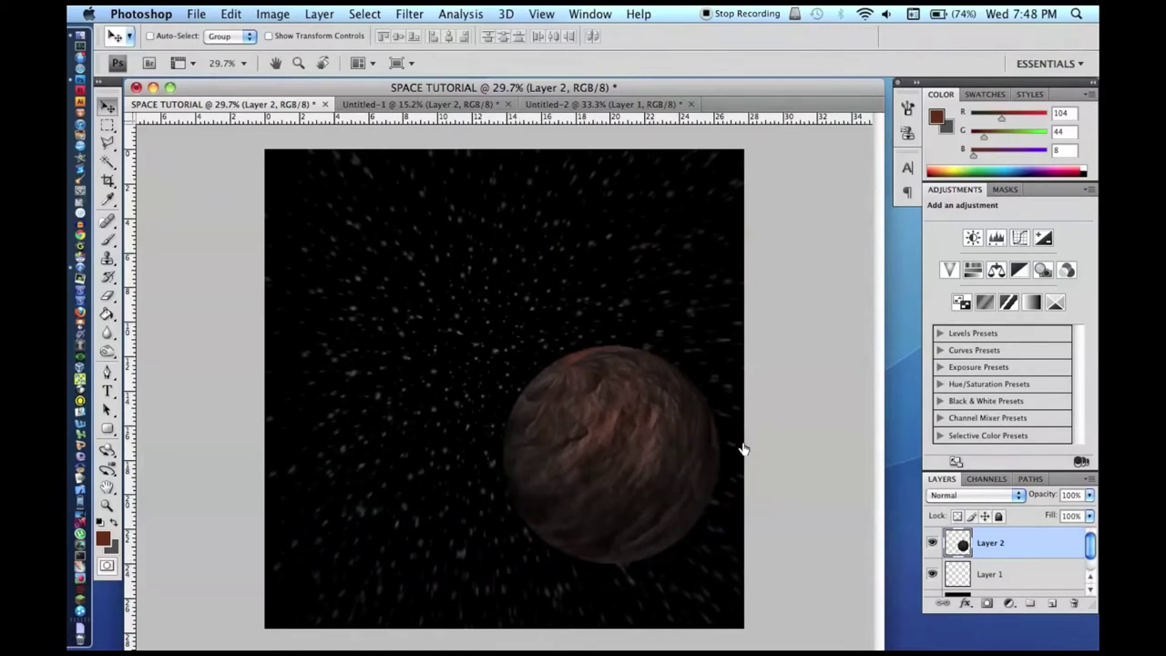
- Add an Outer Glow style to the planet on Layer 2 and set the glow color to bright cyan
left_click(694, 163)
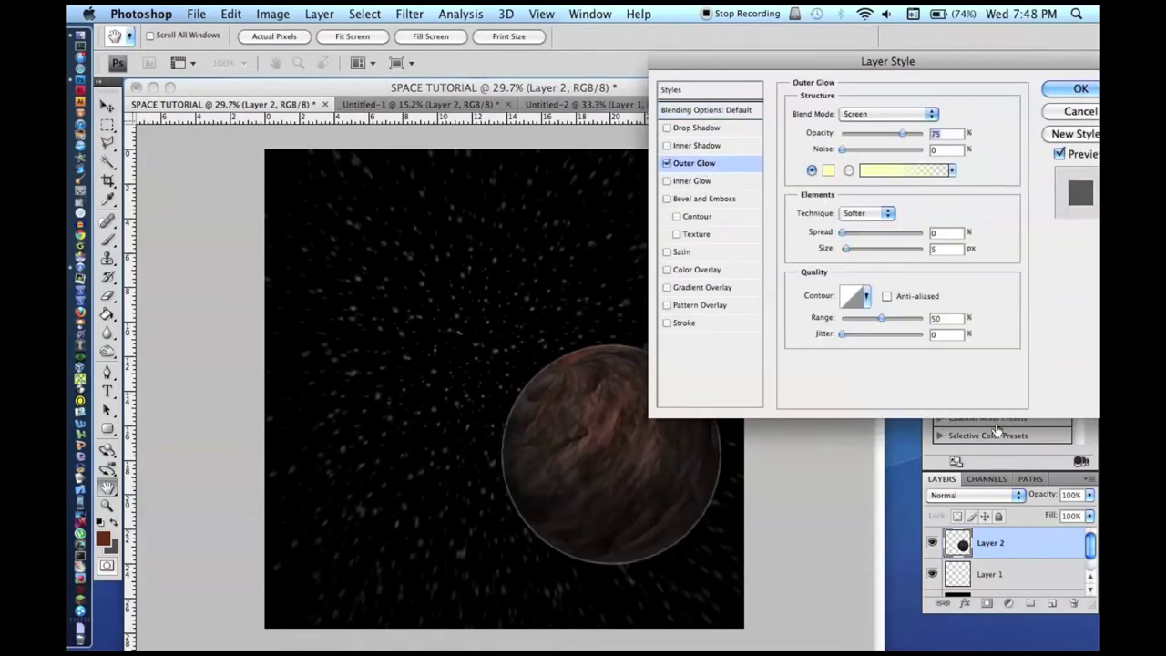
left_click(828, 170)
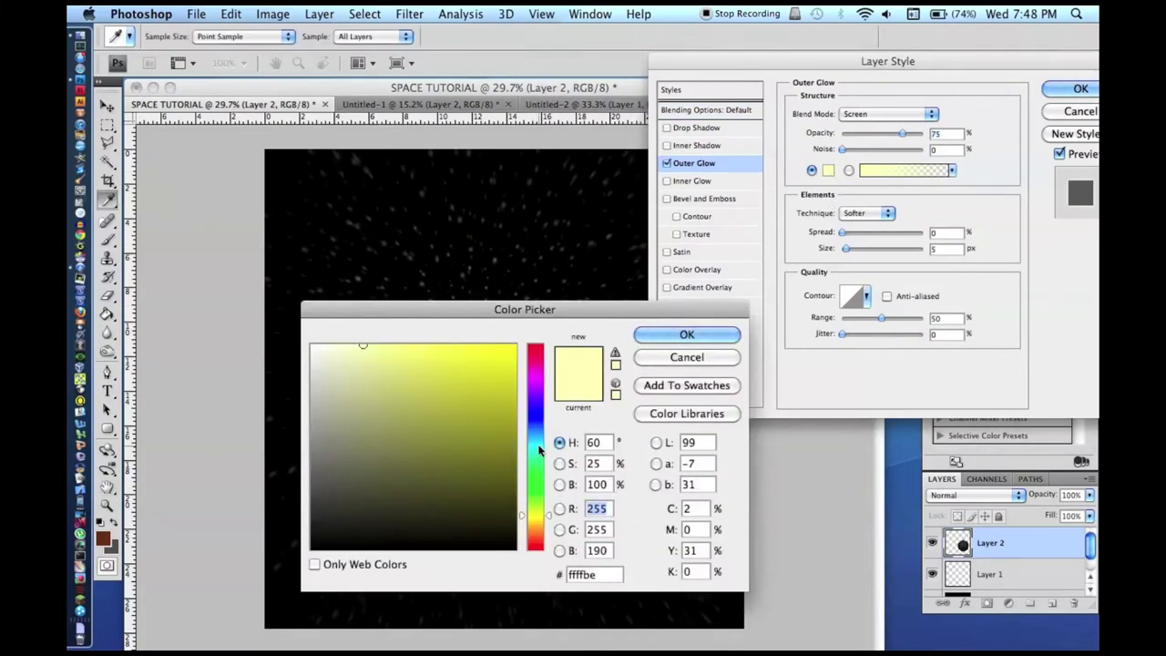
left_click(538, 446)
left_click(473, 384)
mouse_move(474, 384)
left_mouse_down()
mouse_move(416, 339)
mouse_move(395, 345)
left_mouse_up()
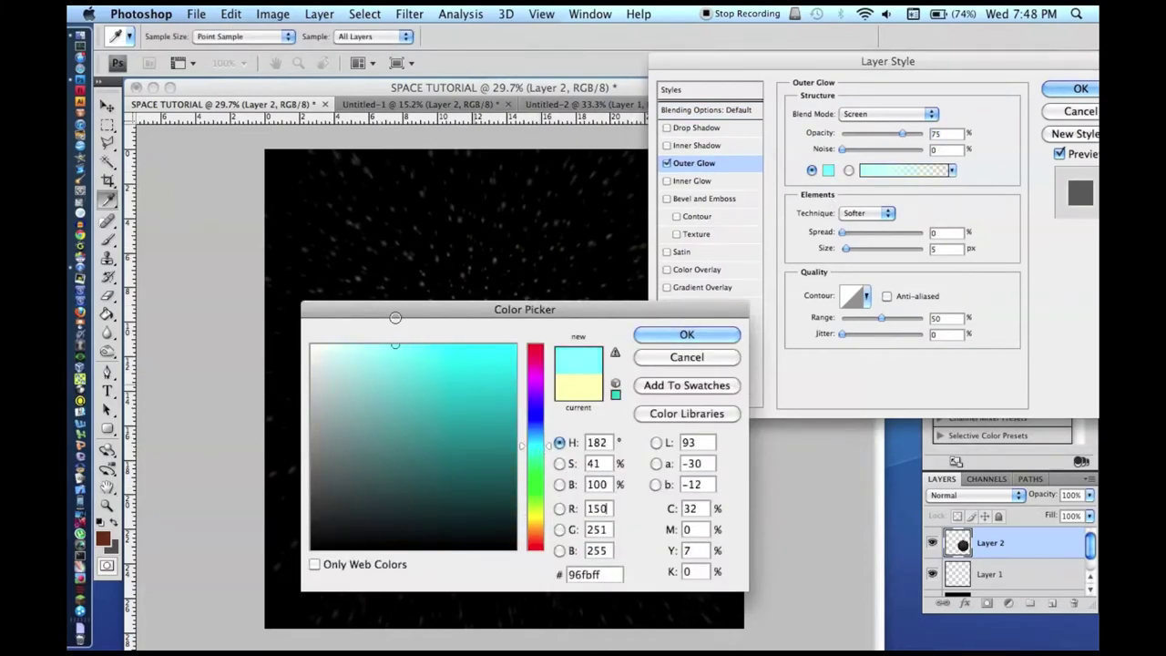
left_click(451, 352)
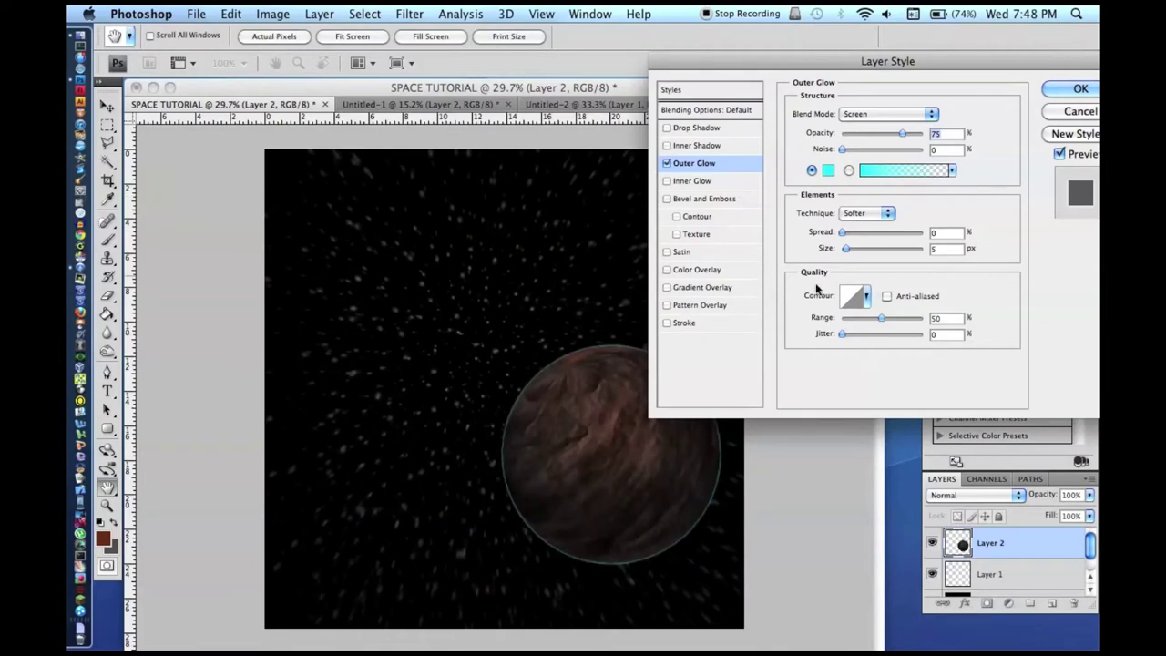
- Adjust the planet's outer glow size, trying 50 and 80 px before settling on 57 px
left_click_drag(847, 250, 863, 256)
type("50")
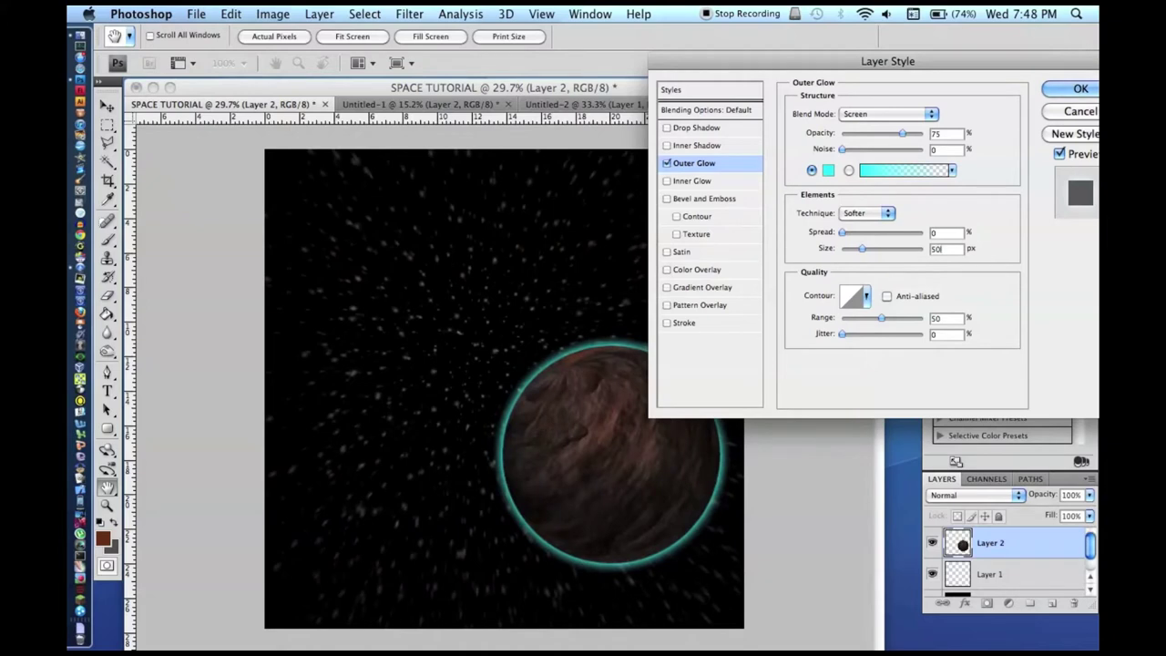
type("80")
key("BackSpace")
key("BackSpace")
key("BackSpace")
key("BackSpace")
type("80")
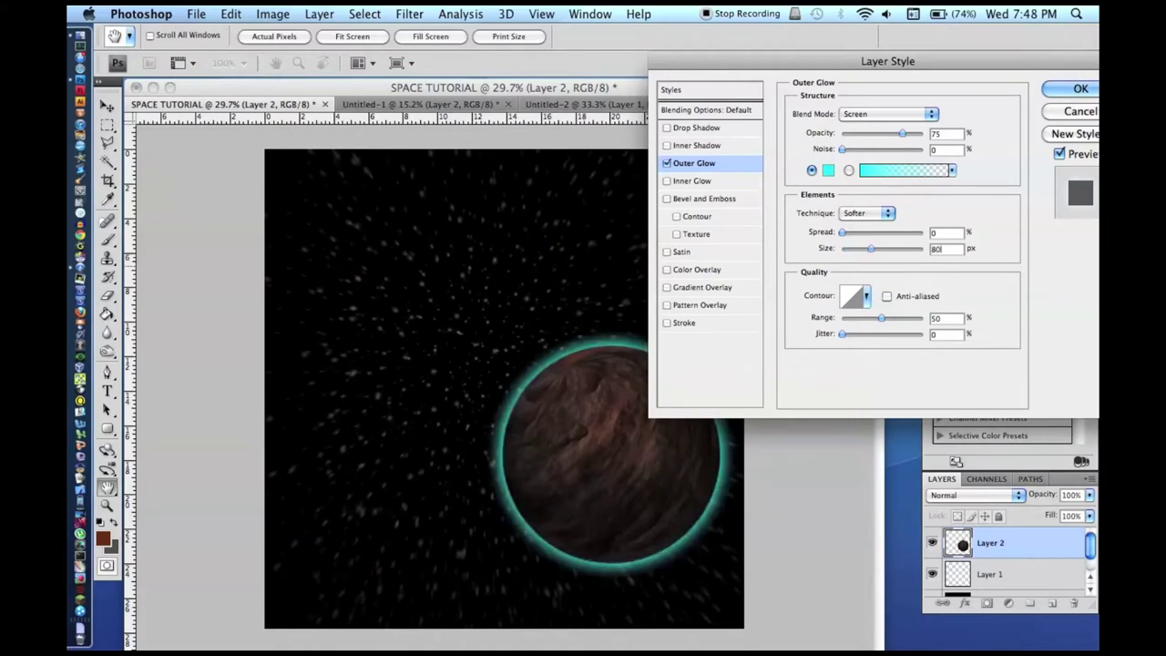
key("BackSpace")
key("BackSpace")
type("1")
key("BackSpace")
type("54")
key("BackSpace")
type("7")
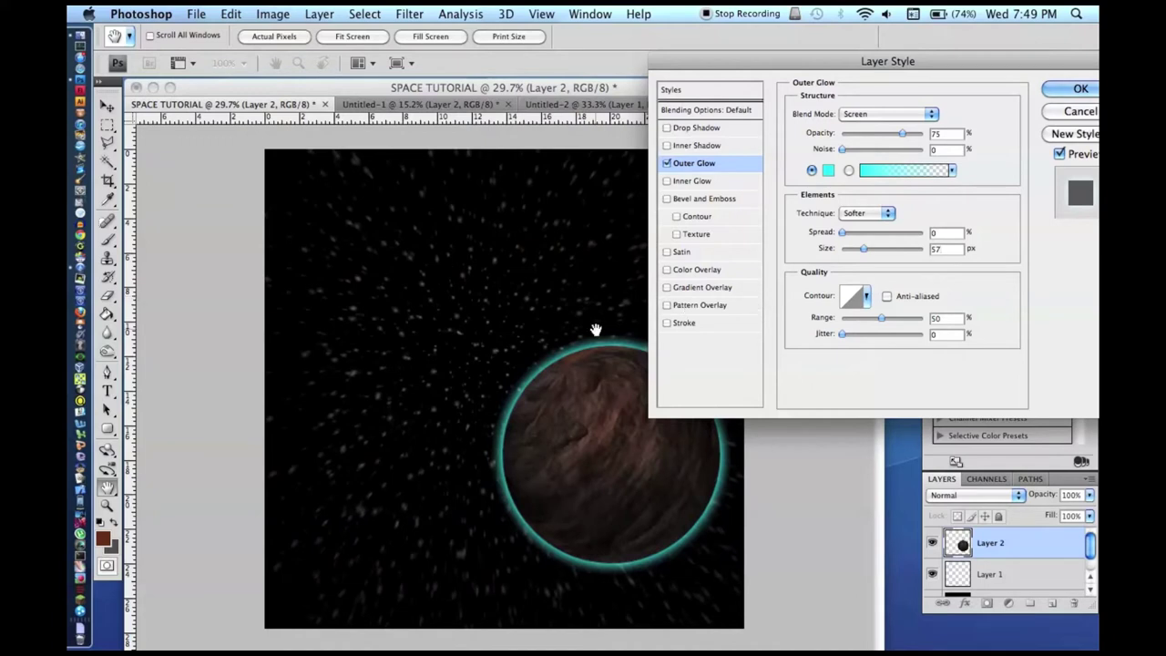
- Try other contour shapes on the outer glow and return to the linear contour
left_click(866, 296)
left_click(868, 364)
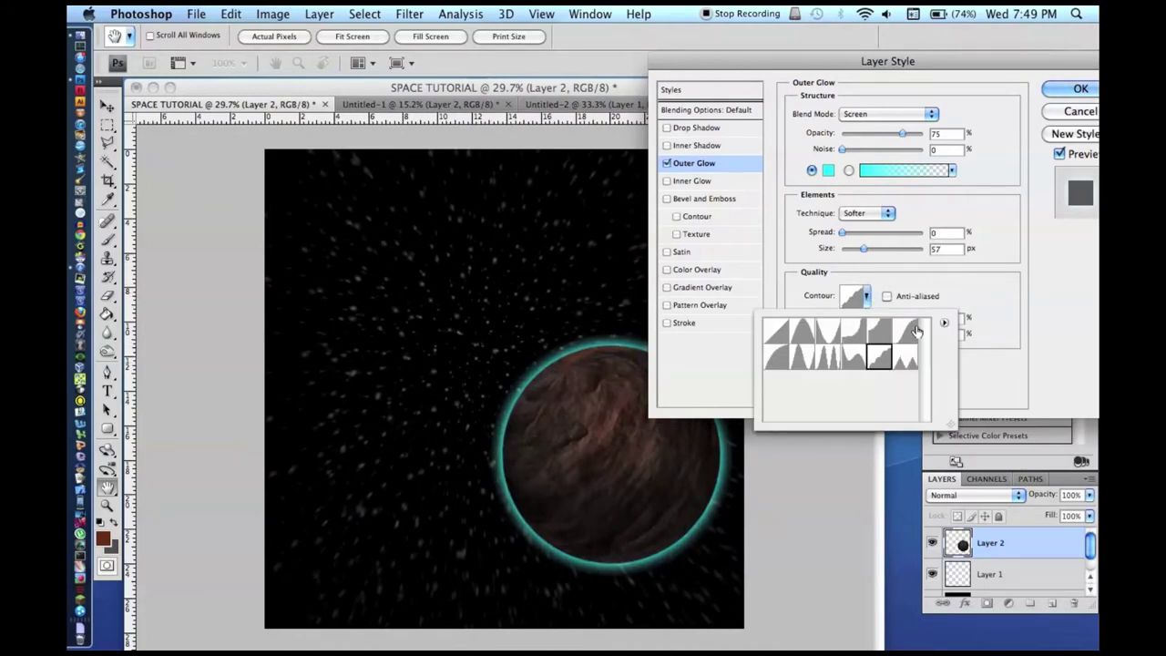
left_click(803, 332)
left_click(775, 332)
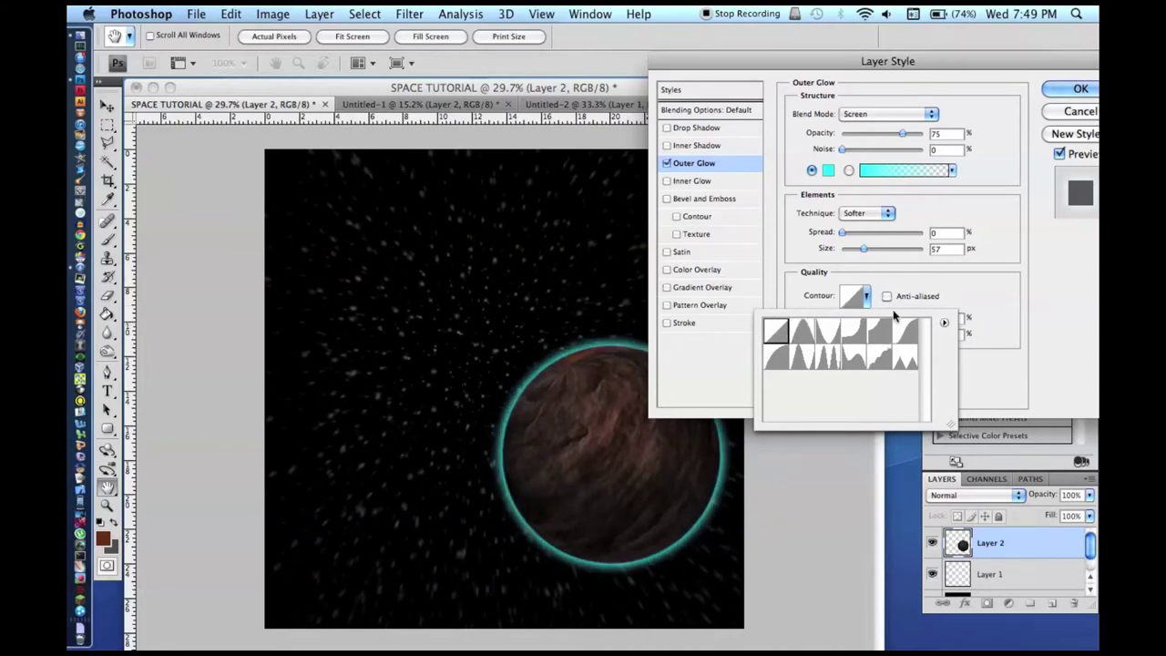
left_click(984, 297)
- Set the outer glow's jitter to 15% and its noise to 3%, and apply the layer style
left_click_drag(842, 335, 853, 335)
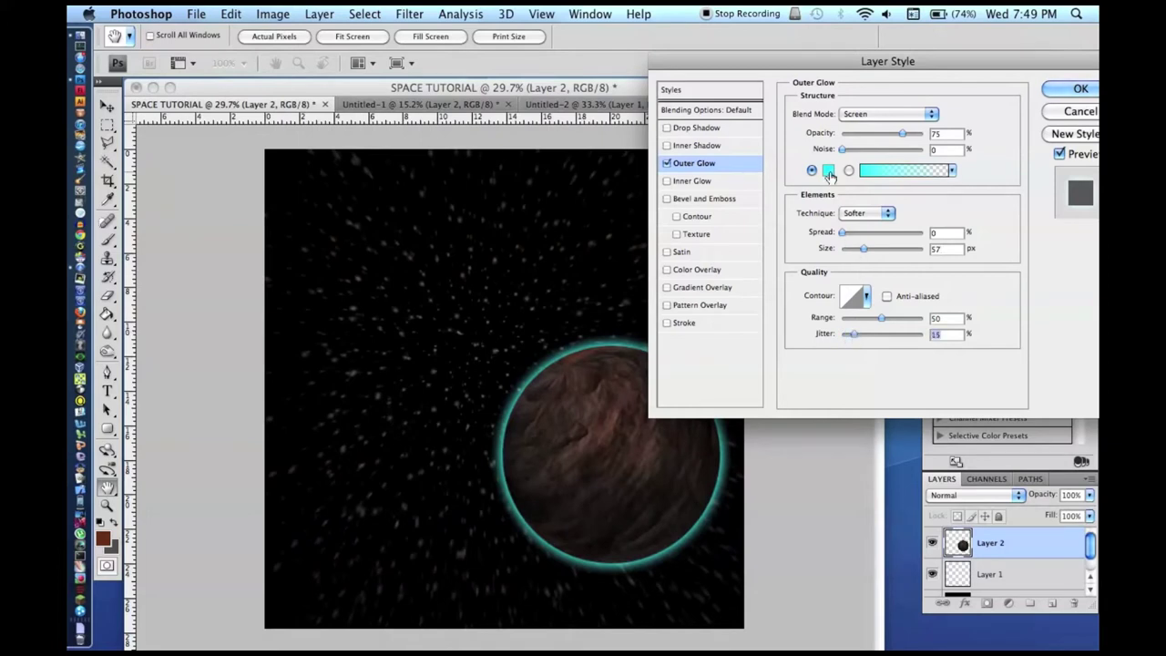
left_click_drag(846, 149, 848, 152)
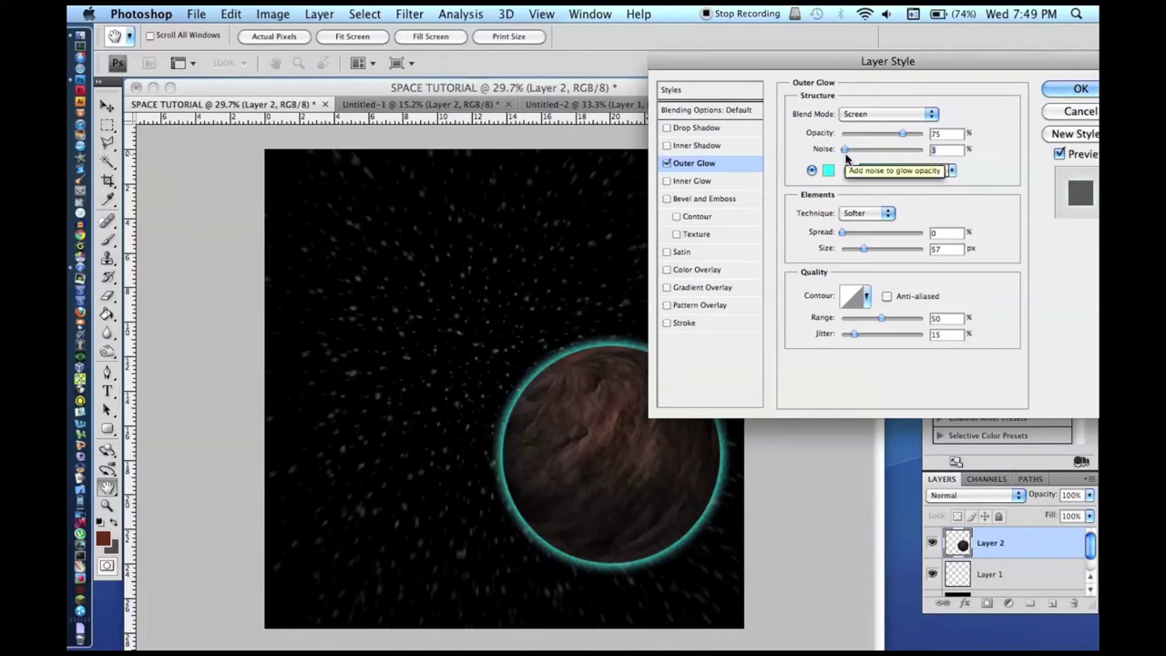
key("Return")
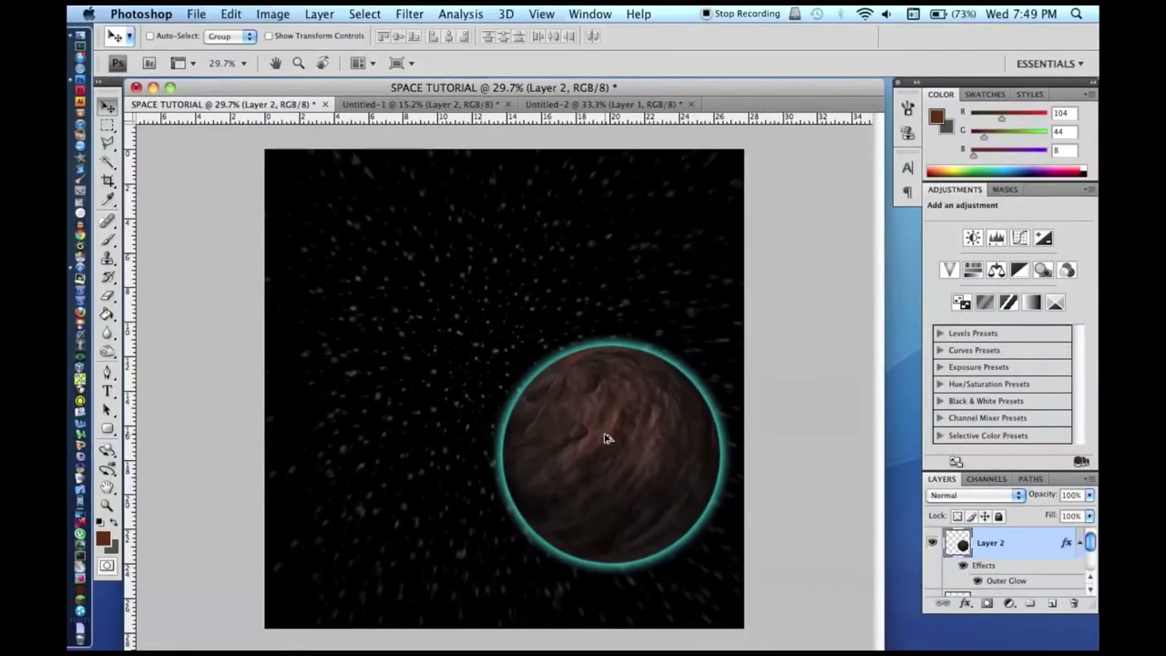
- Examine the planet's glowing edge up close and check the overall composition
scroll(606, 440, "up", 2)
scroll(608, 439, "up", 4)
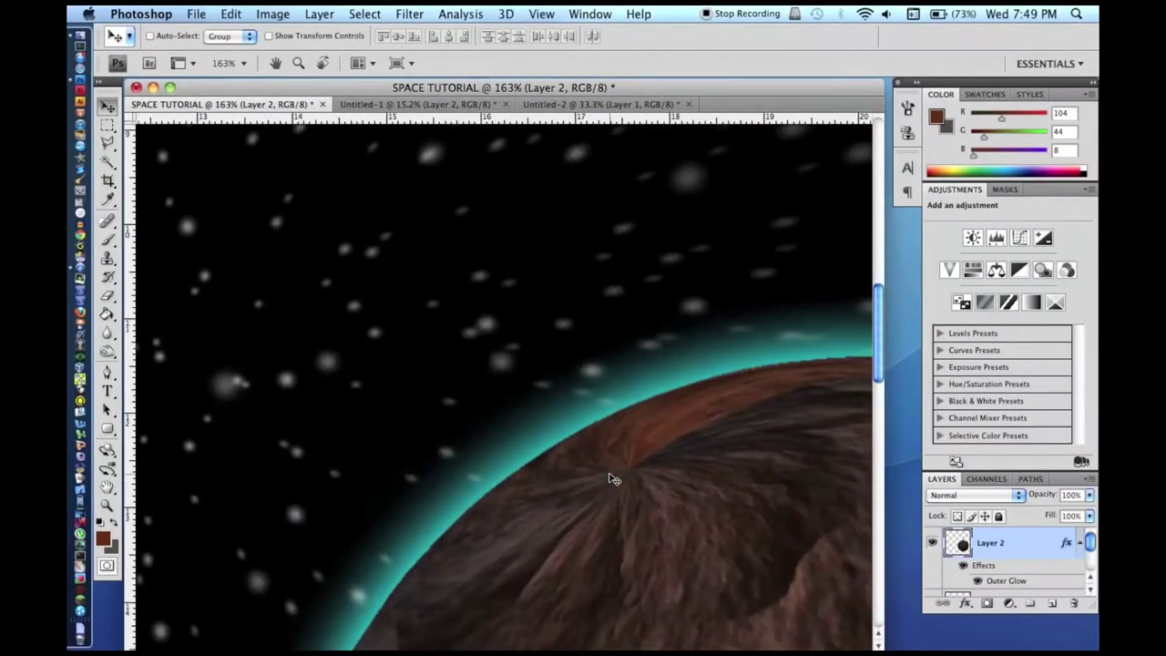
scroll(612, 475, "up", 5)
scroll(601, 452, "up", 1)
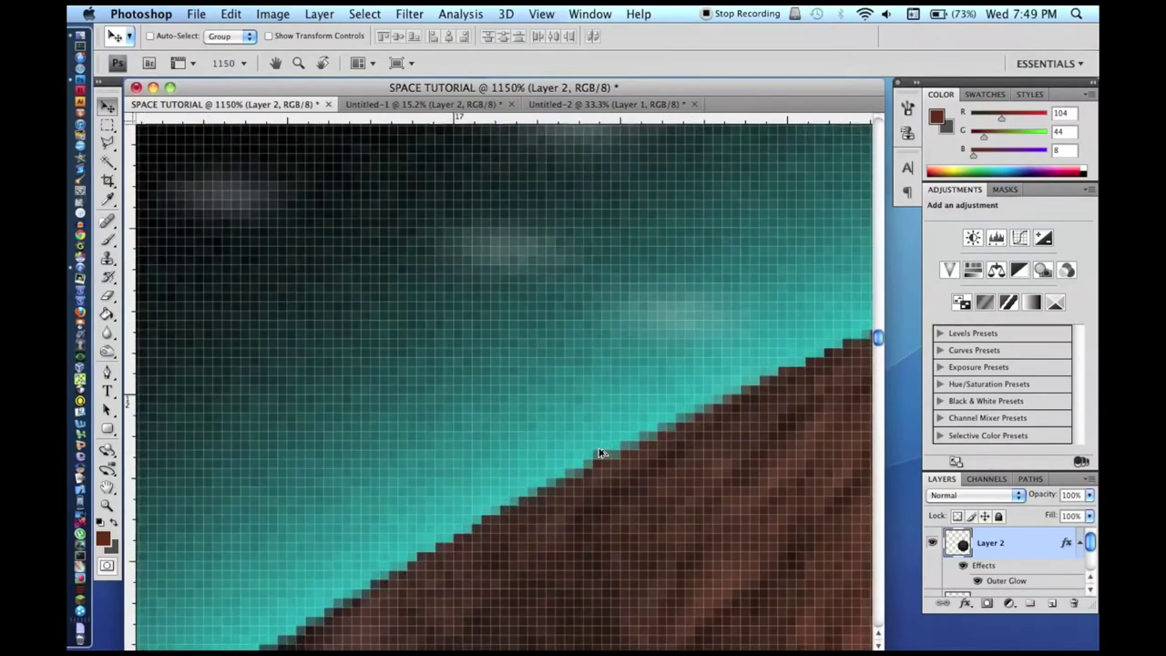
scroll(544, 382, "down", 5)
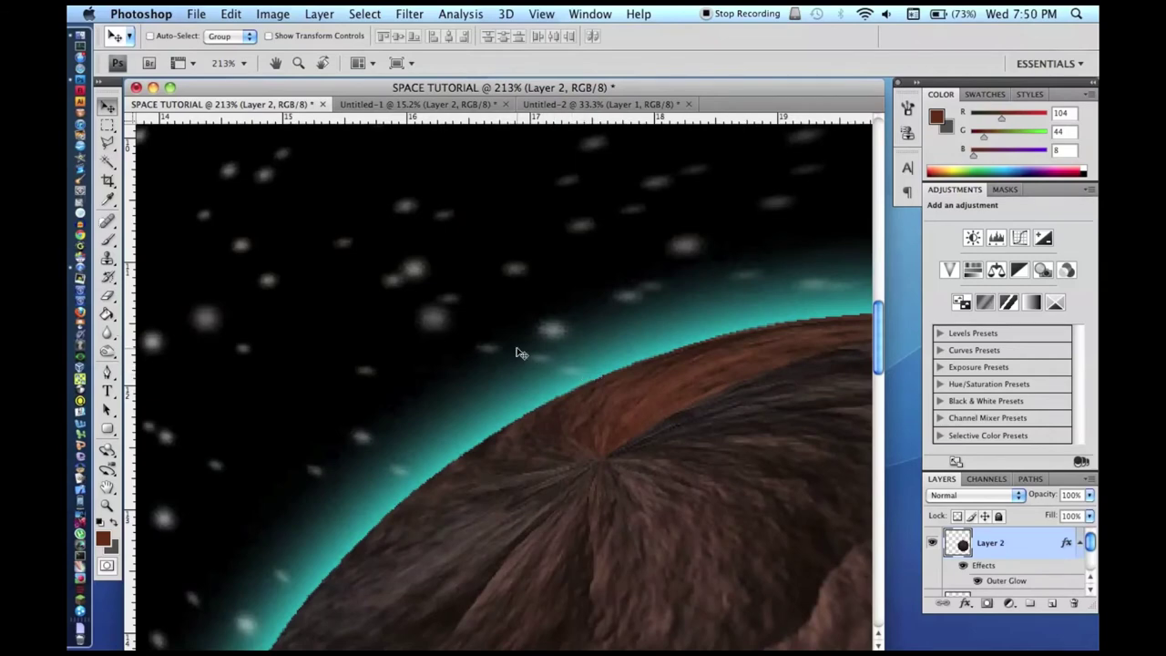
scroll(515, 351, "down", 7)
scroll(515, 350, "down", 2)
scroll(515, 351, "up", 1)
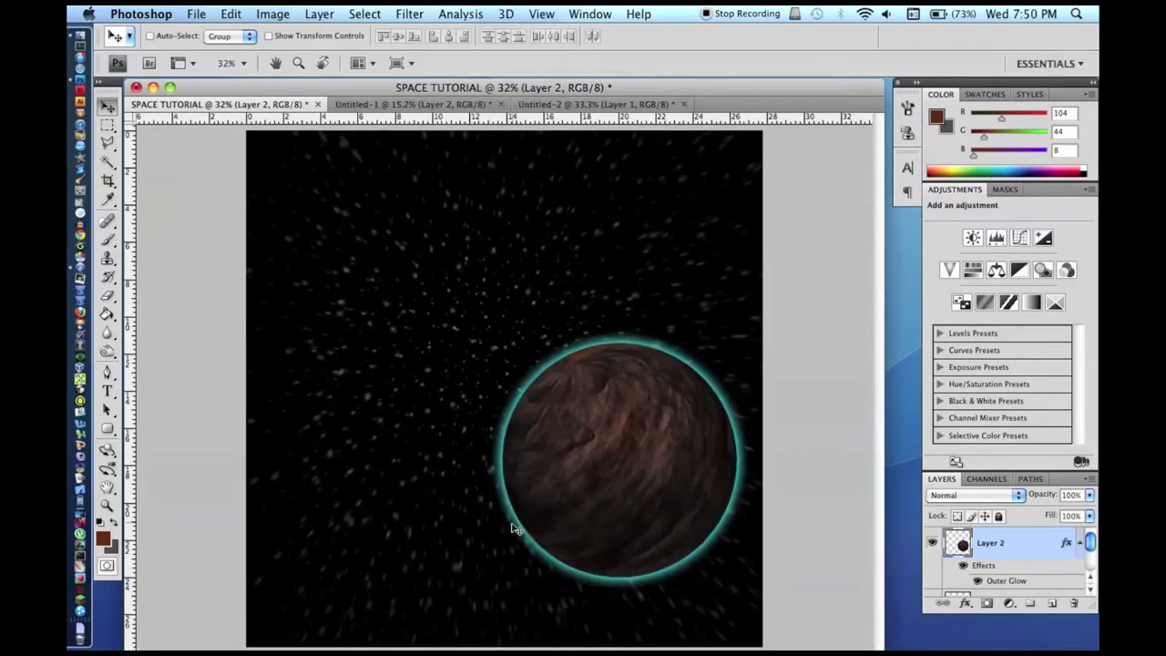
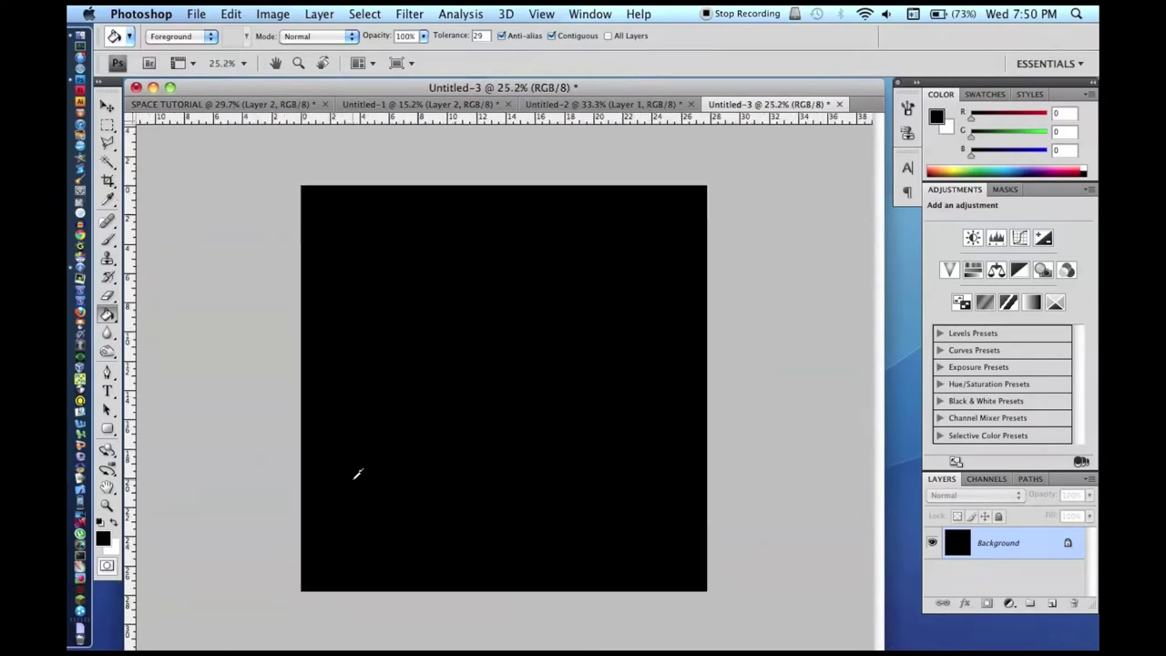
- Render Clouds on the black Background layer of the Untitled-3 document
scroll(357, 474, "up", 1)
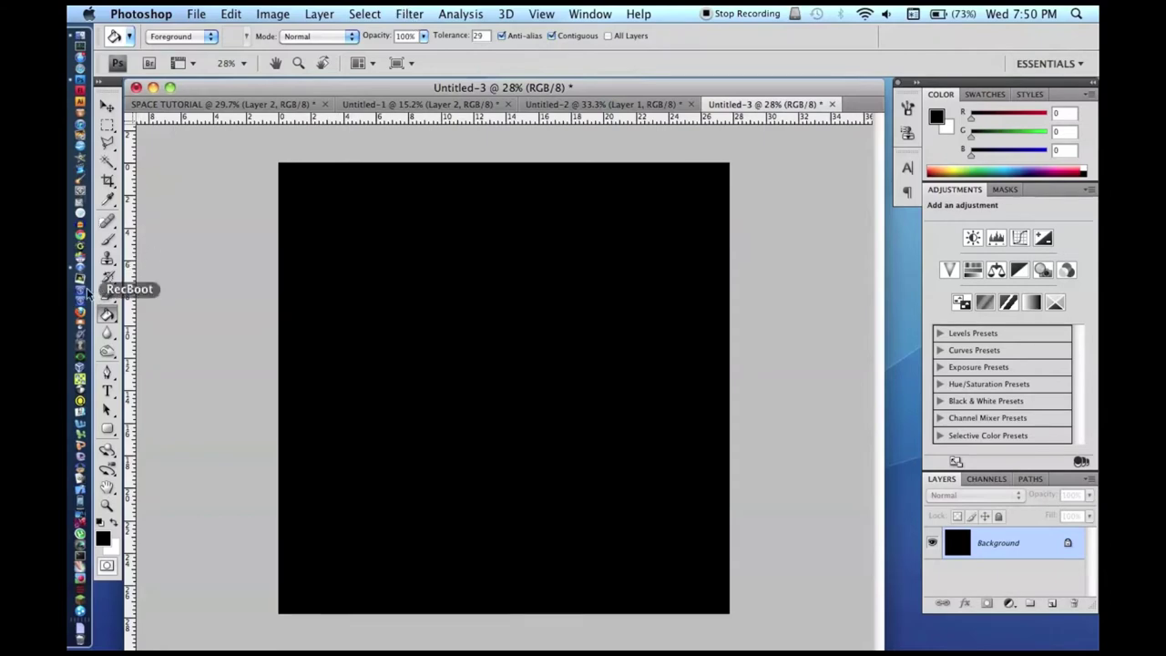
left_click(409, 13)
mouse_move(458, 234)
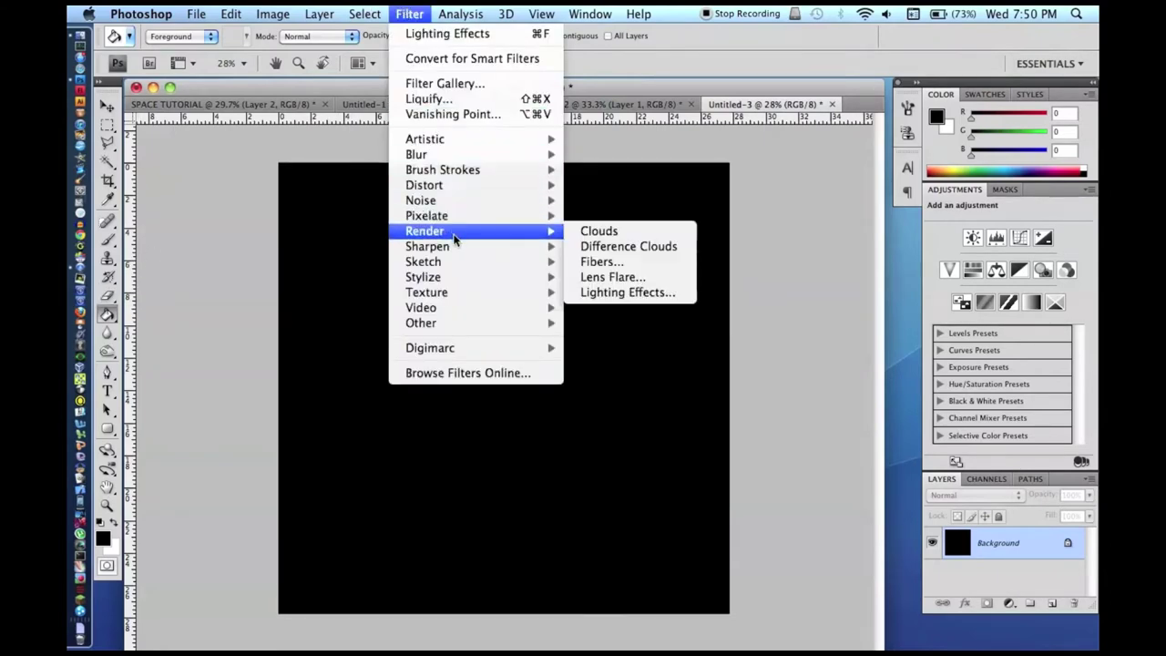
left_click(639, 228)
- Find the Twirl distort filter and apply it to the clouds with an angle of 999°
left_click(402, 8)
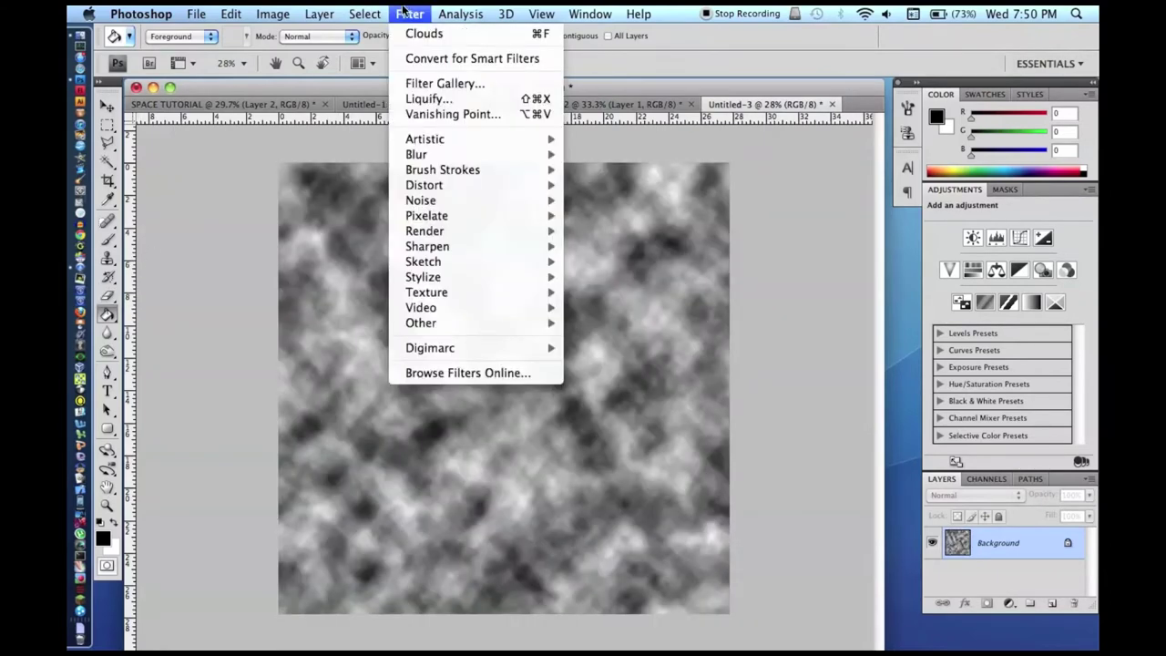
mouse_move(426, 138)
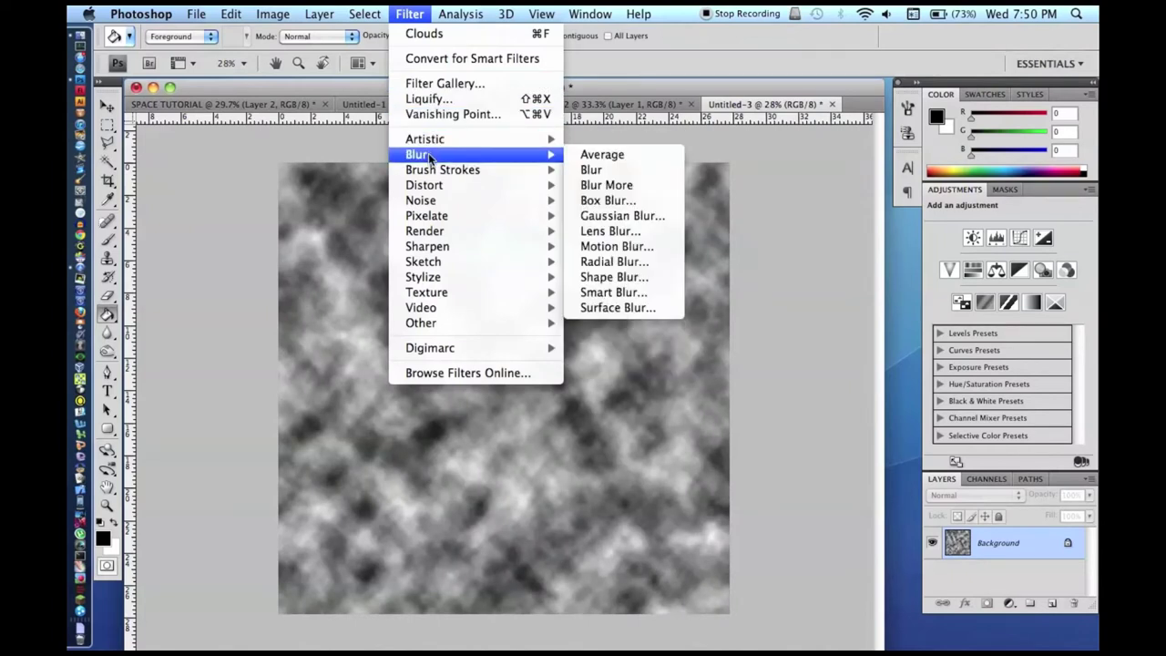
mouse_move(438, 295)
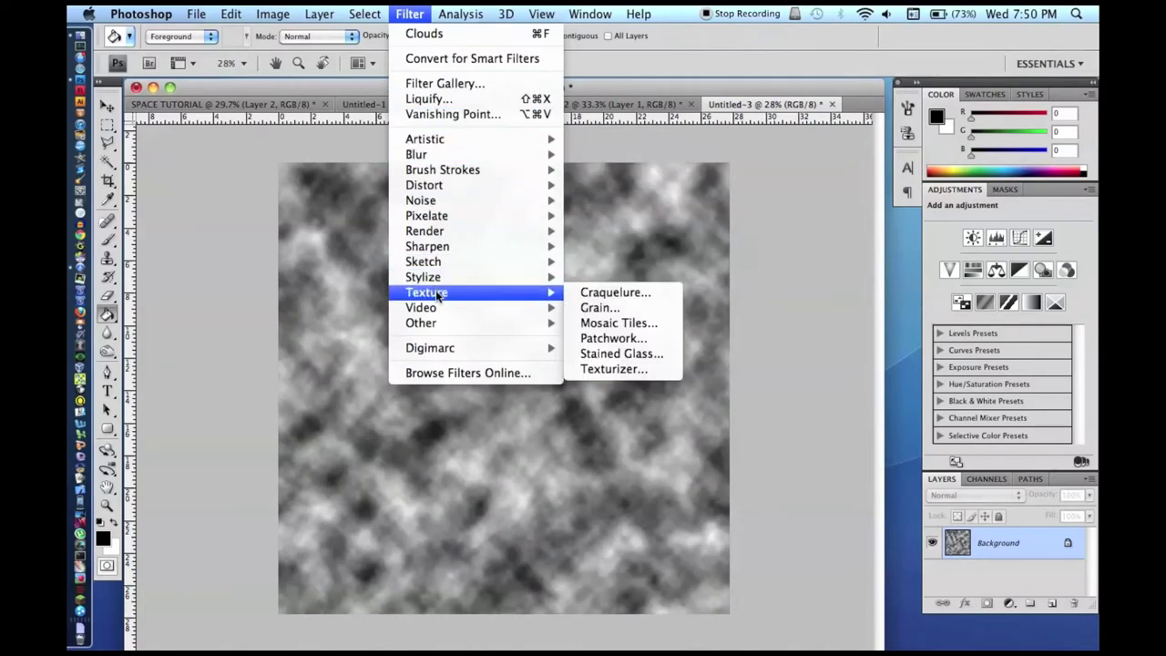
mouse_move(440, 215)
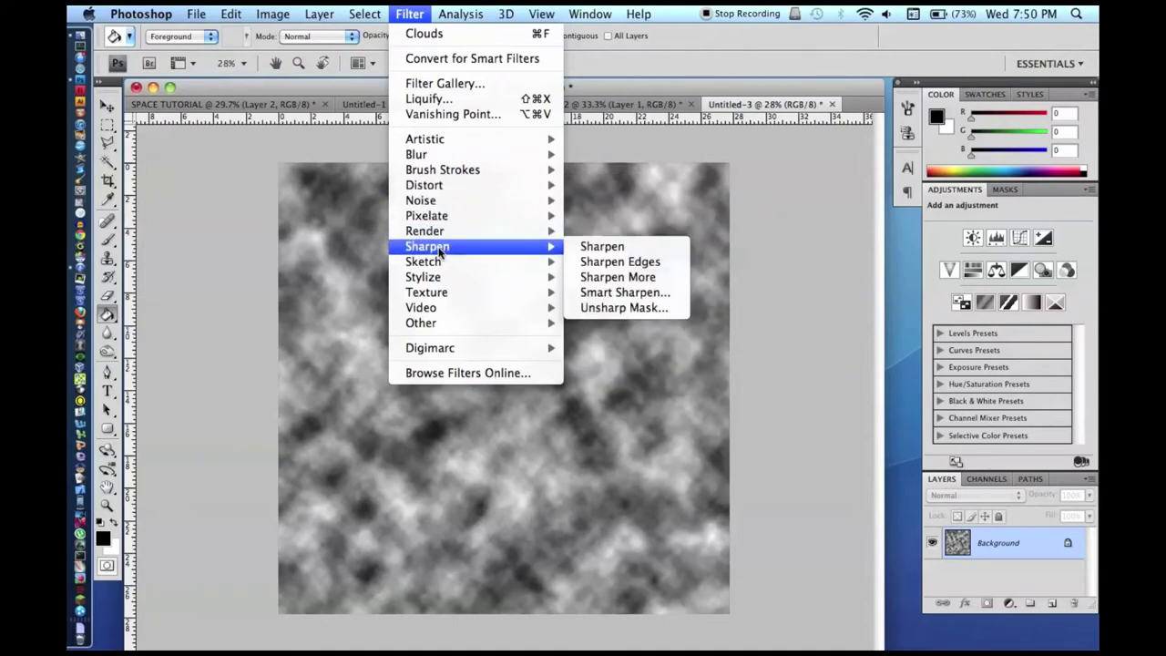
mouse_move(639, 13)
type("twirl")
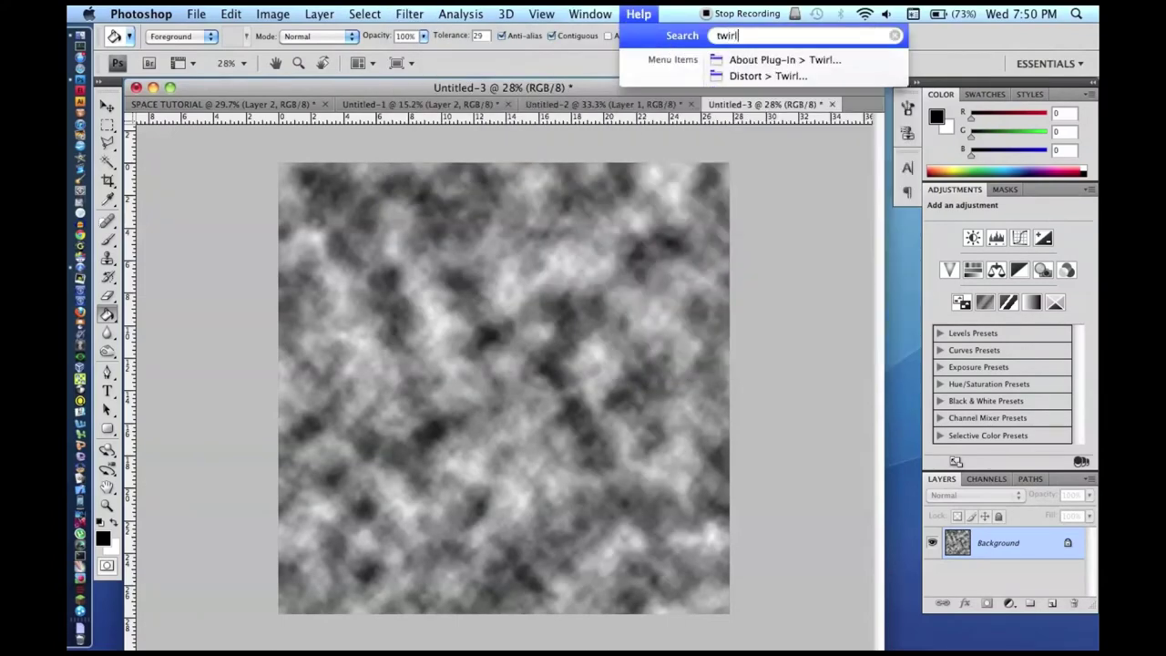
mouse_move(768, 76)
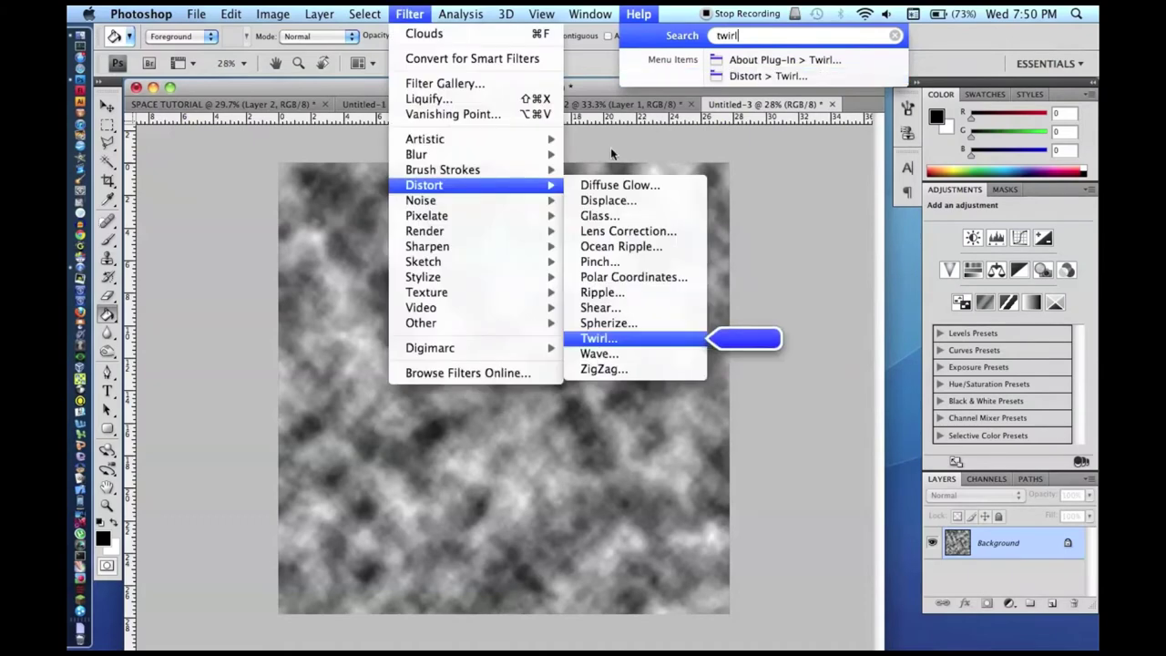
left_click(586, 335)
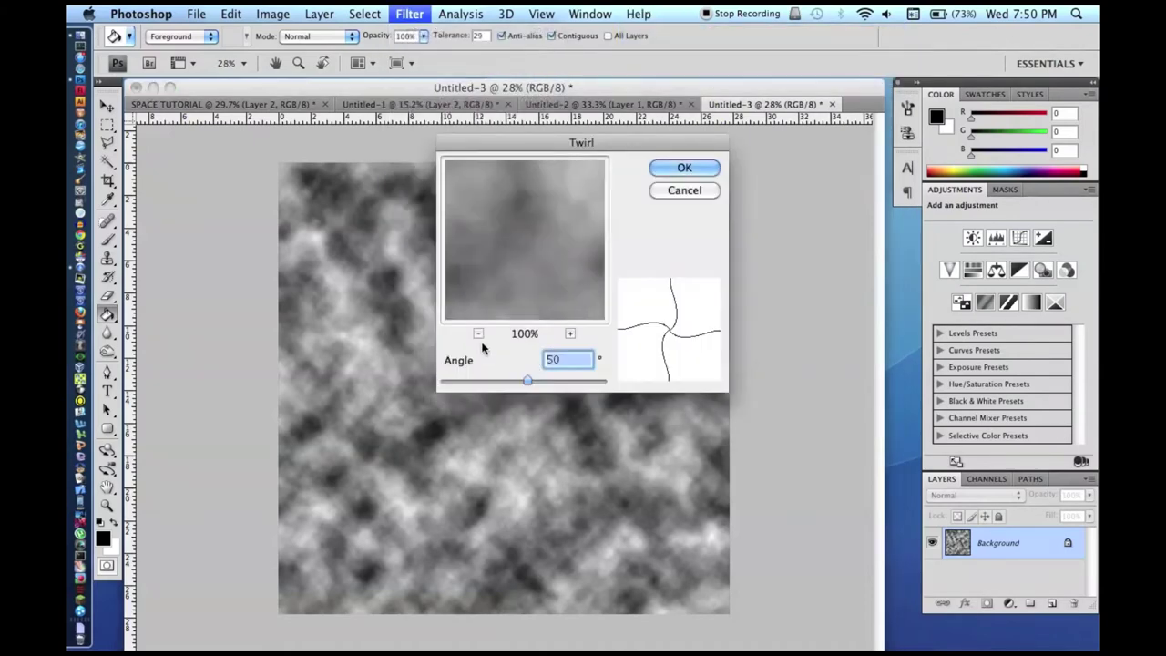
left_click_drag(525, 380, 635, 386)
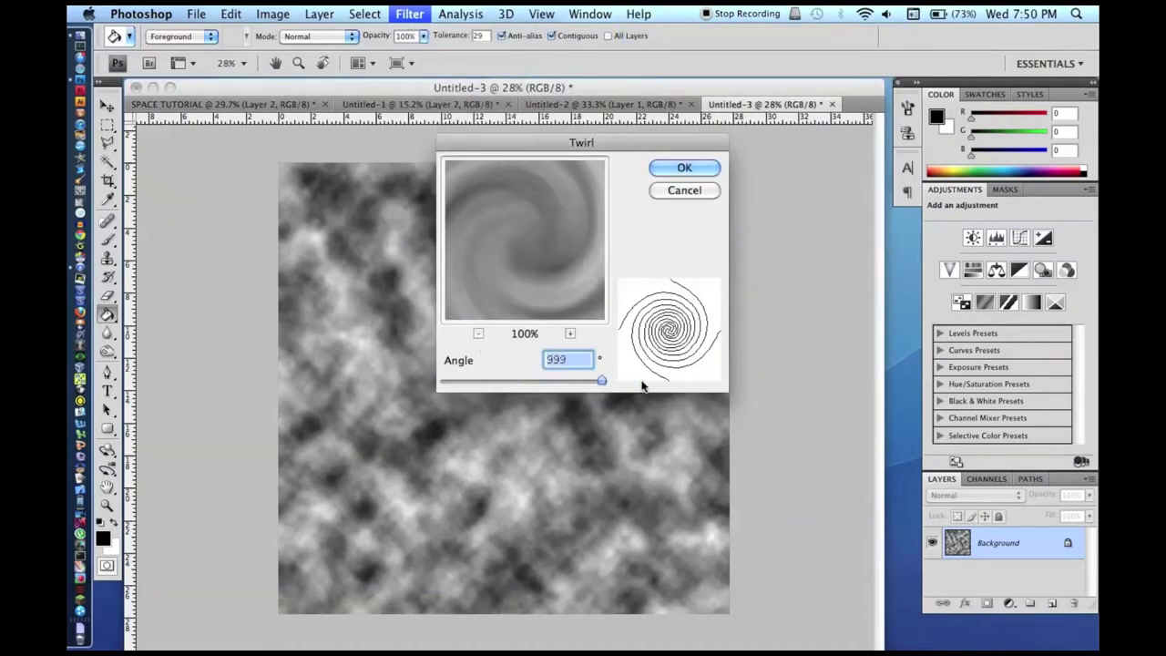
key("Return")
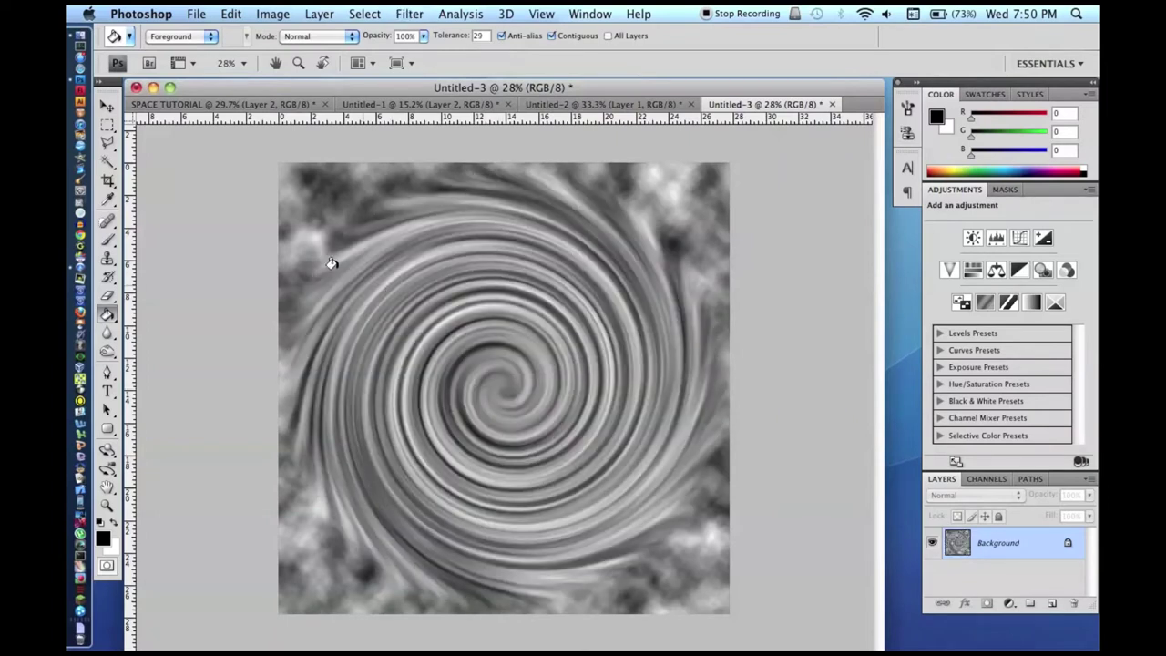
- Draw a circular selection with a 50 px feather around the center of the swirl
left_click_drag(105, 130, 163, 143)
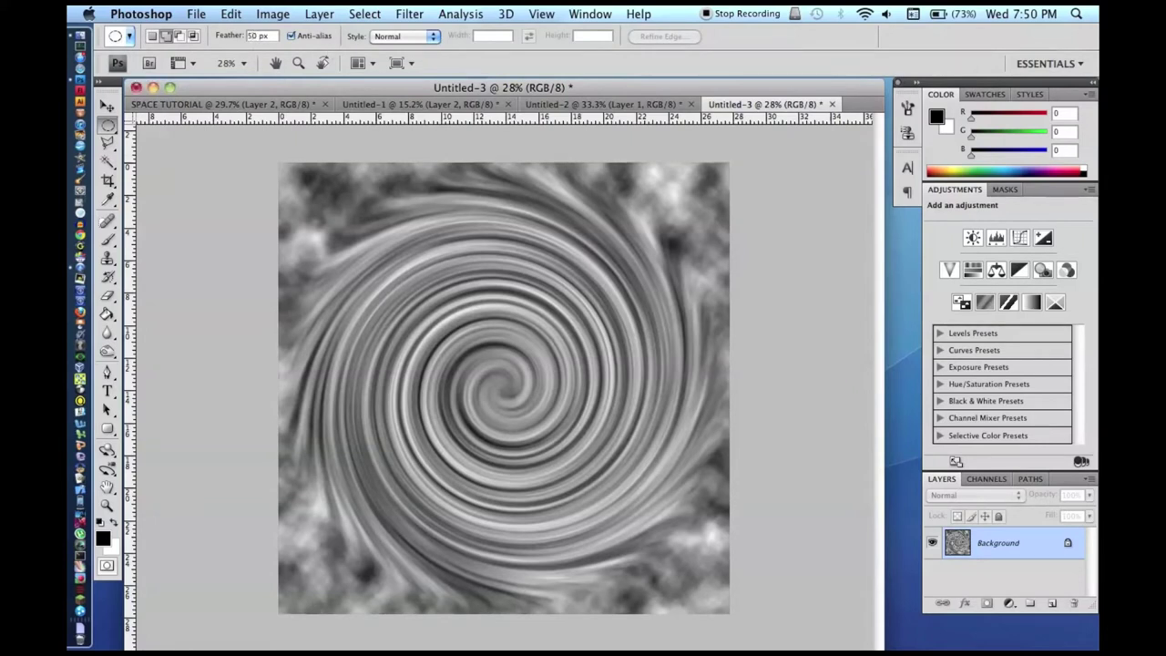
left_click_drag(538, 472, 516, 411)
left_click(461, 341)
left_click_drag(391, 265, 646, 489)
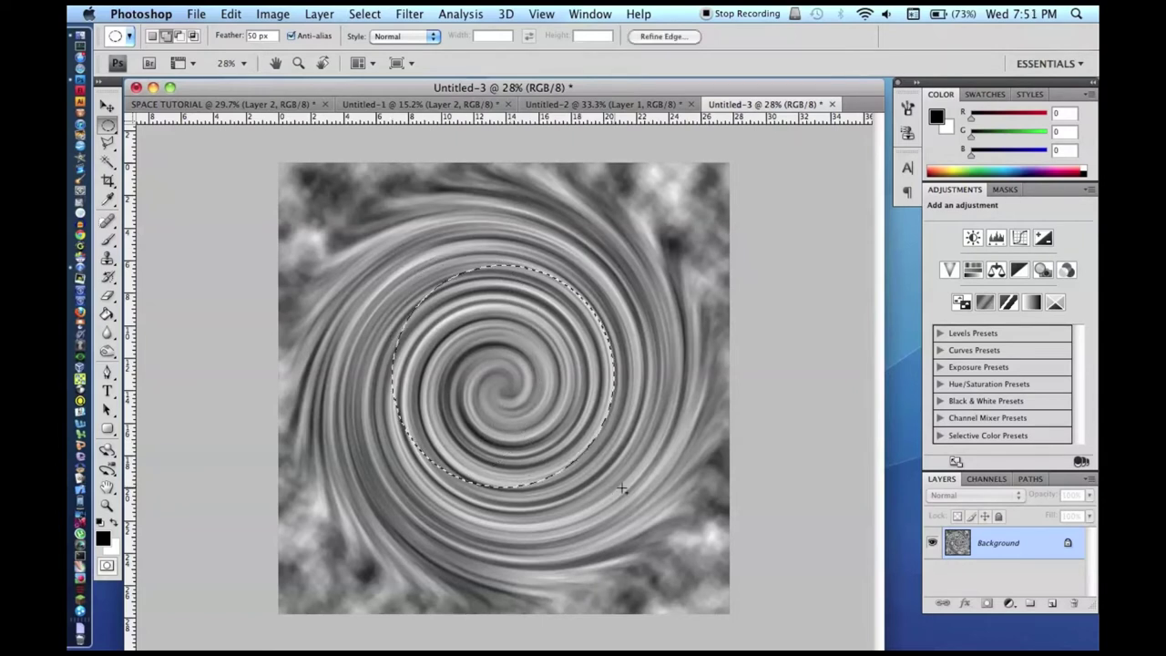
key("super+shift+i")
key("BackSpace")
key("super+d")
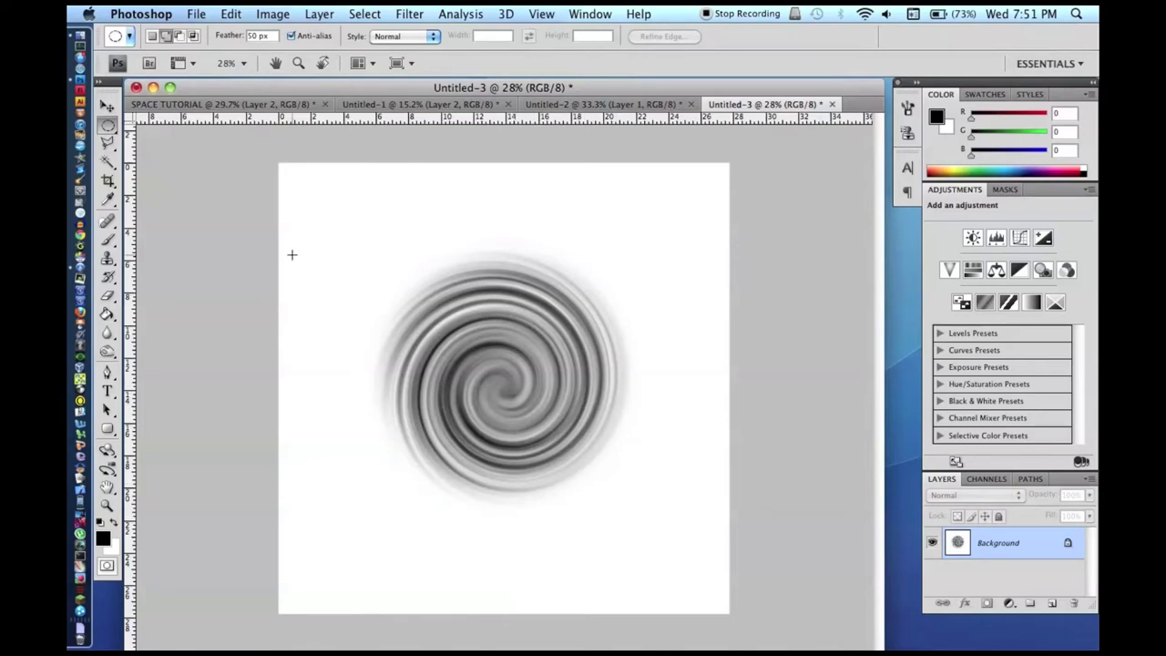
key("super+alt+z")
key("super+alt+z")
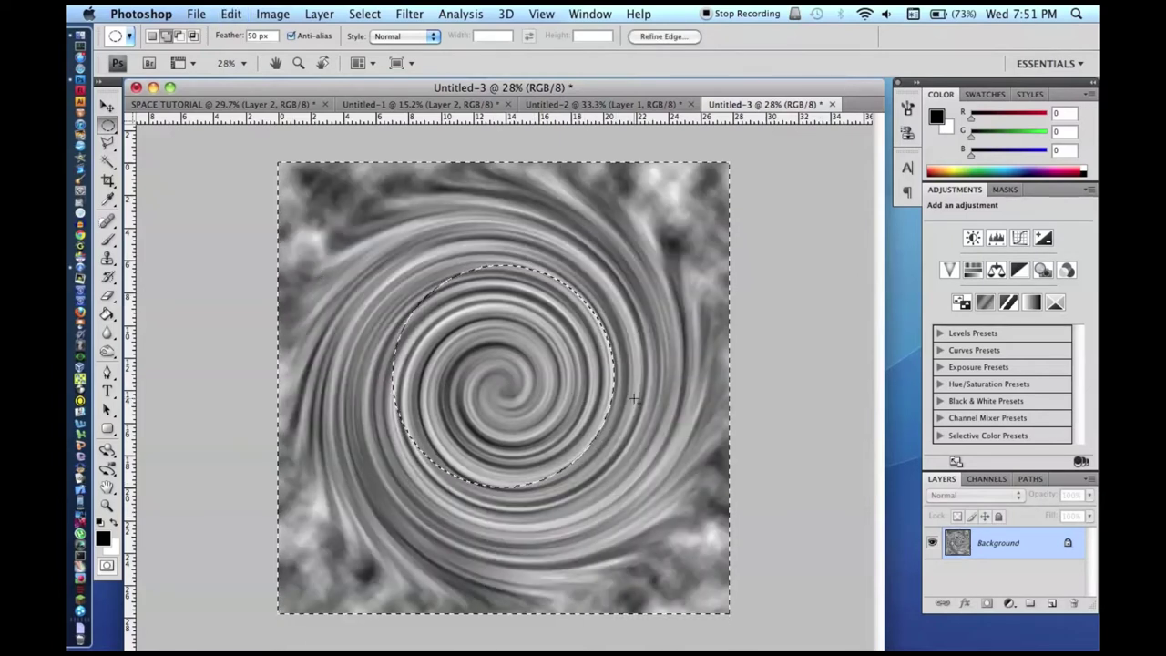
key("super+d")
- Convert the Background into Layer 0, place a new blank layer beneath it, and make Layer 0 the active layer
key("super+shift+n")
key("Return")
right_click(973, 582)
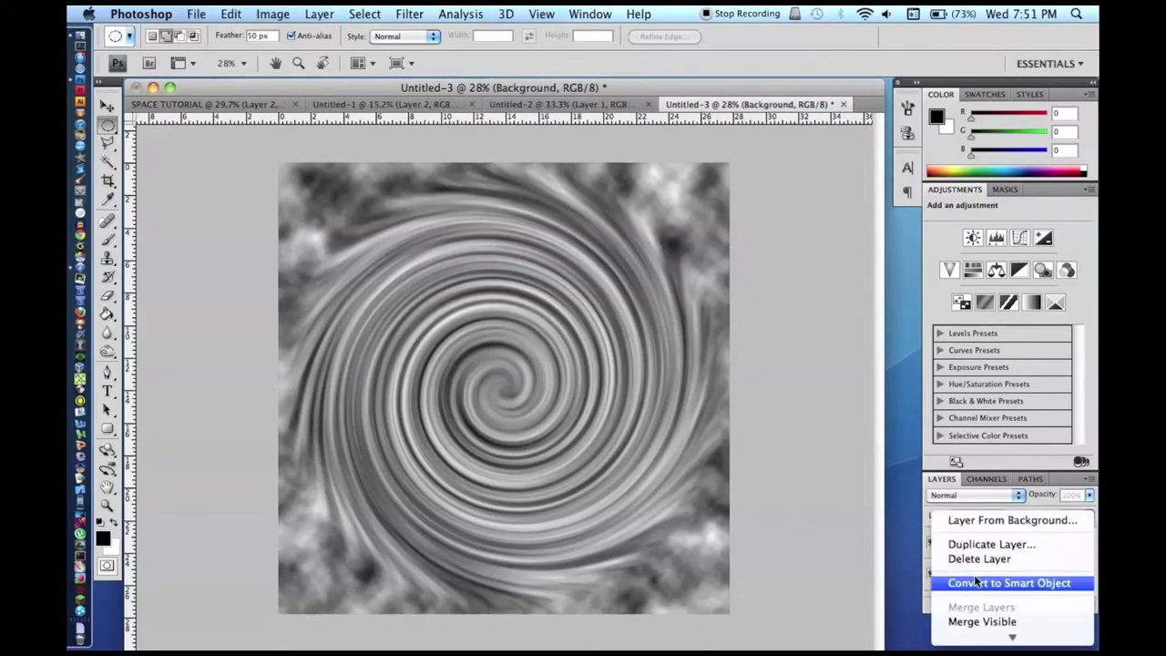
left_click(990, 522)
key("Return")
mouse_move(994, 574)
left_mouse_down()
mouse_move(998, 545)
mouse_move(1003, 560)
left_mouse_up()
left_click(1002, 570)
left_click(986, 542)
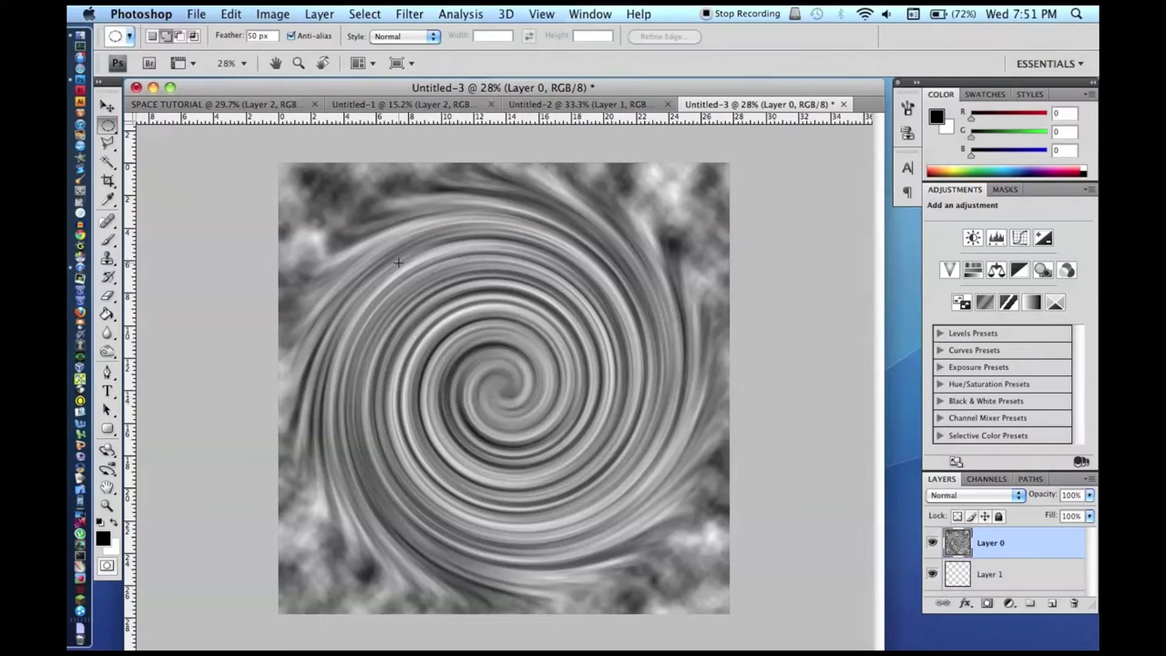
- Isolate the swirl's center on Layer 0 by deleting everything outside a feathered circular selection, and deselect
left_click_drag(598, 487, 598, 489)
key("super+shift+i")
key("Delete")
key("super+d")
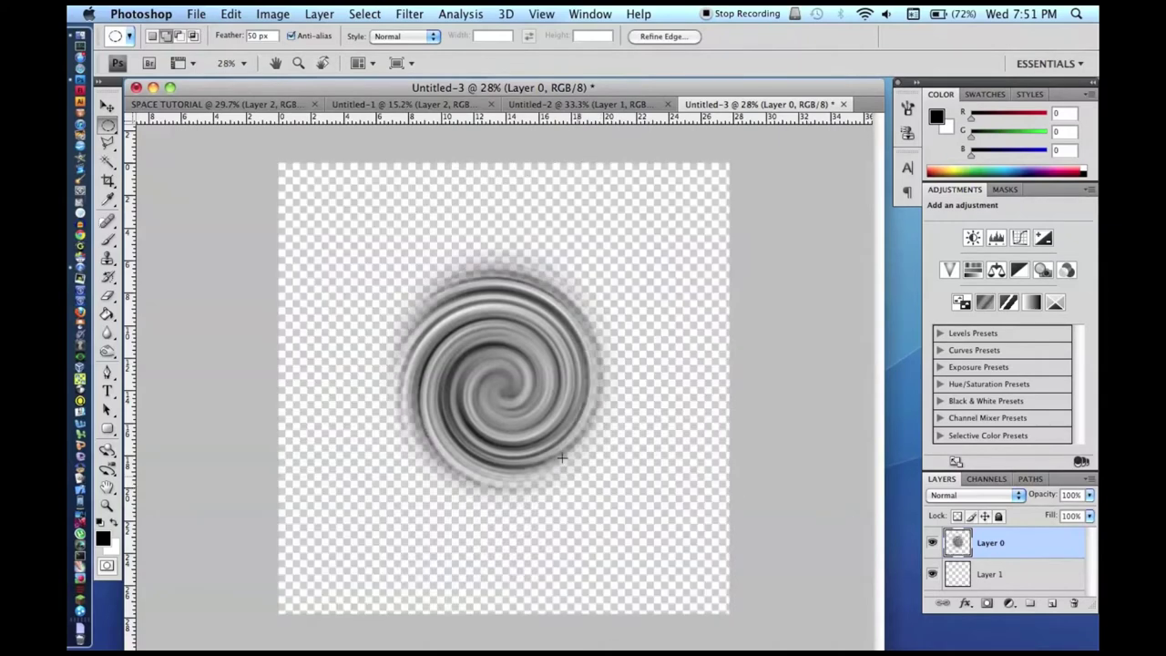
- Move the isolated swirl slightly down and to the left on the canvas
left_click(106, 107)
left_click_drag(563, 431, 553, 436)
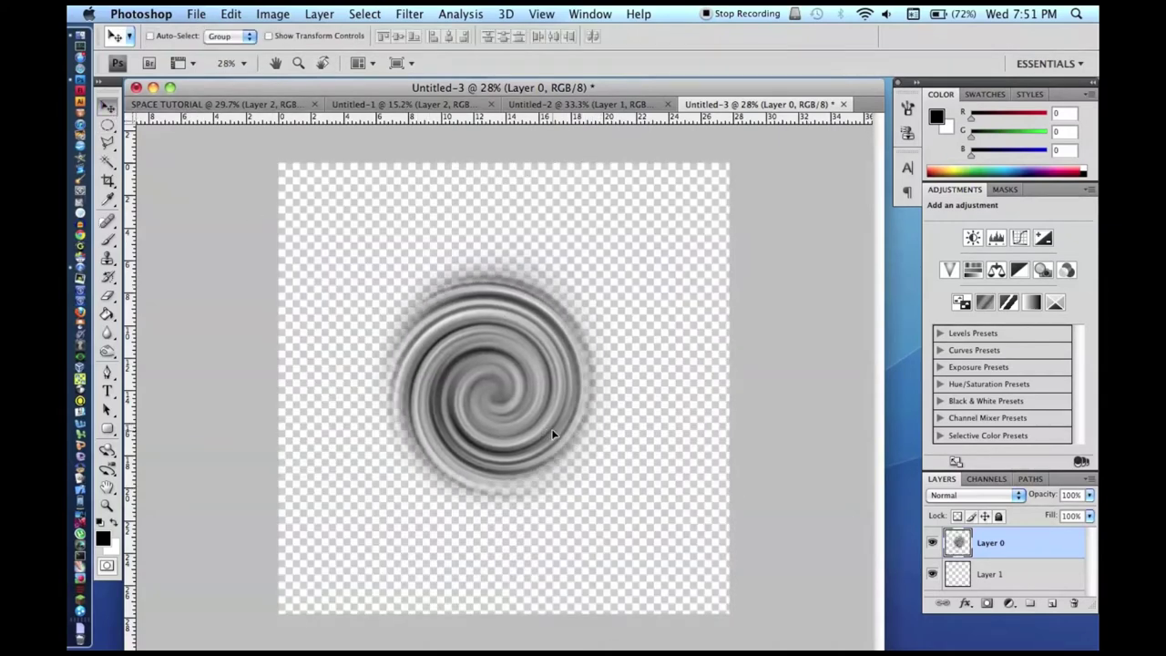
left_click(272, 14)
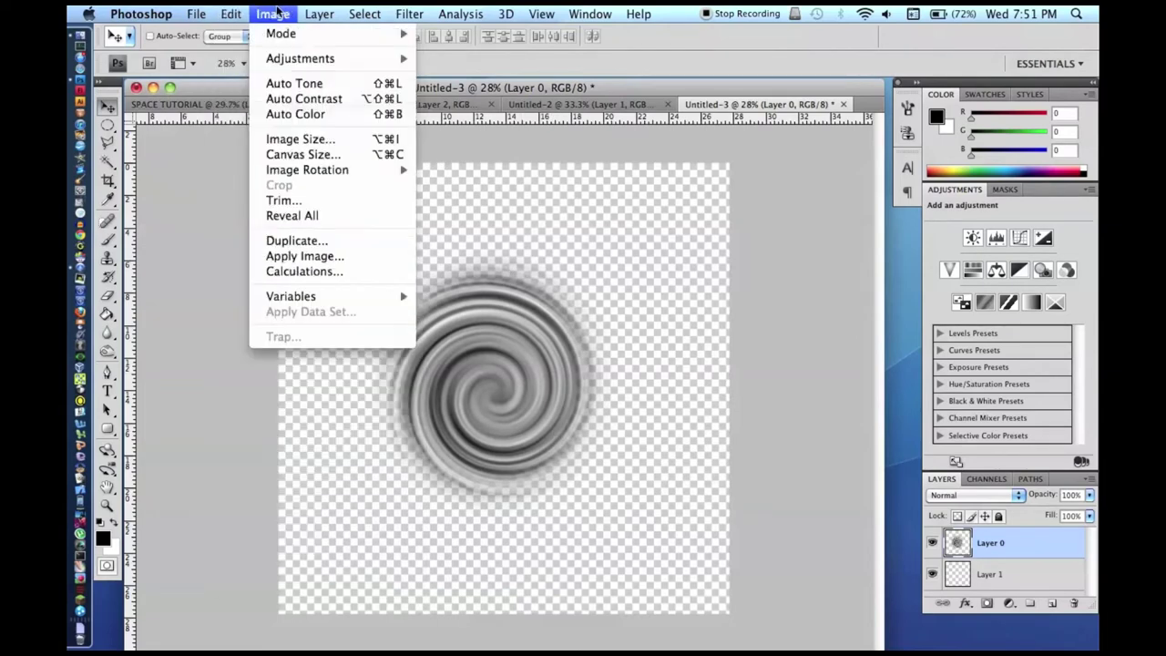
left_click(273, 14)
- Add a new layer and draw a smaller circular selection inside the swirl
left_click(108, 125)
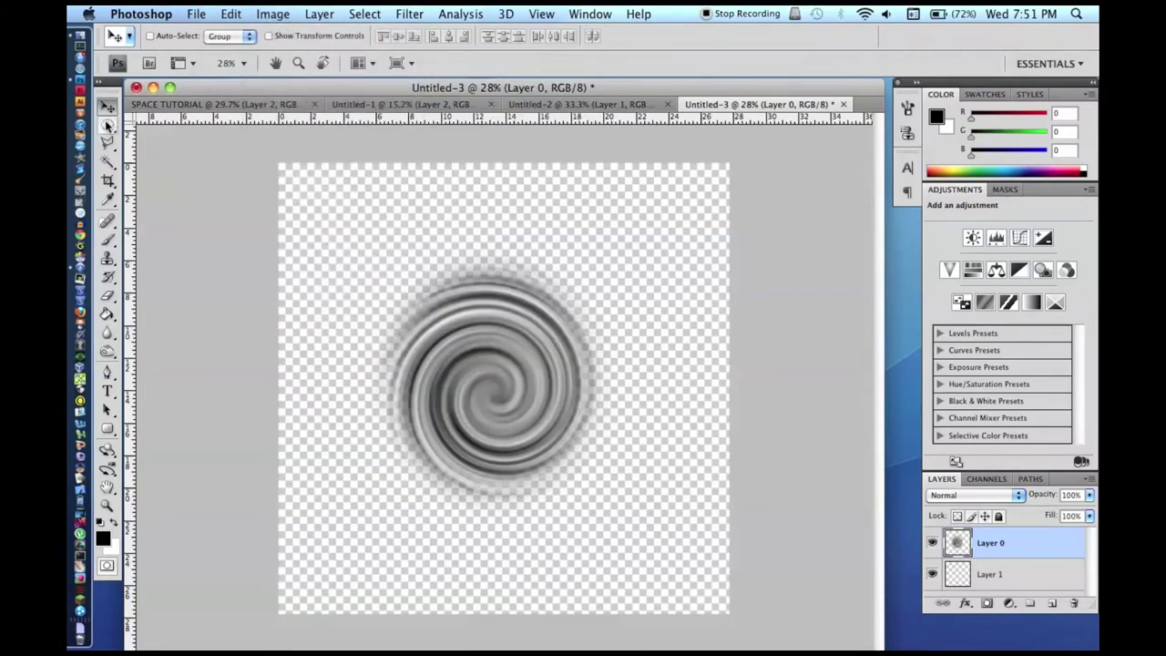
left_click_drag(551, 451, 549, 448)
key("super+shift+n")
key("Return")
left_click(427, 306)
left_click_drag(430, 307, 573, 450)
- Try to transform the circular selection, and nudge it until it is centered inside the swirl
key("v")
key("shift+Left")
key("shift+Left")
key("shift+Left")
key("shift+Left")
key("super+t")
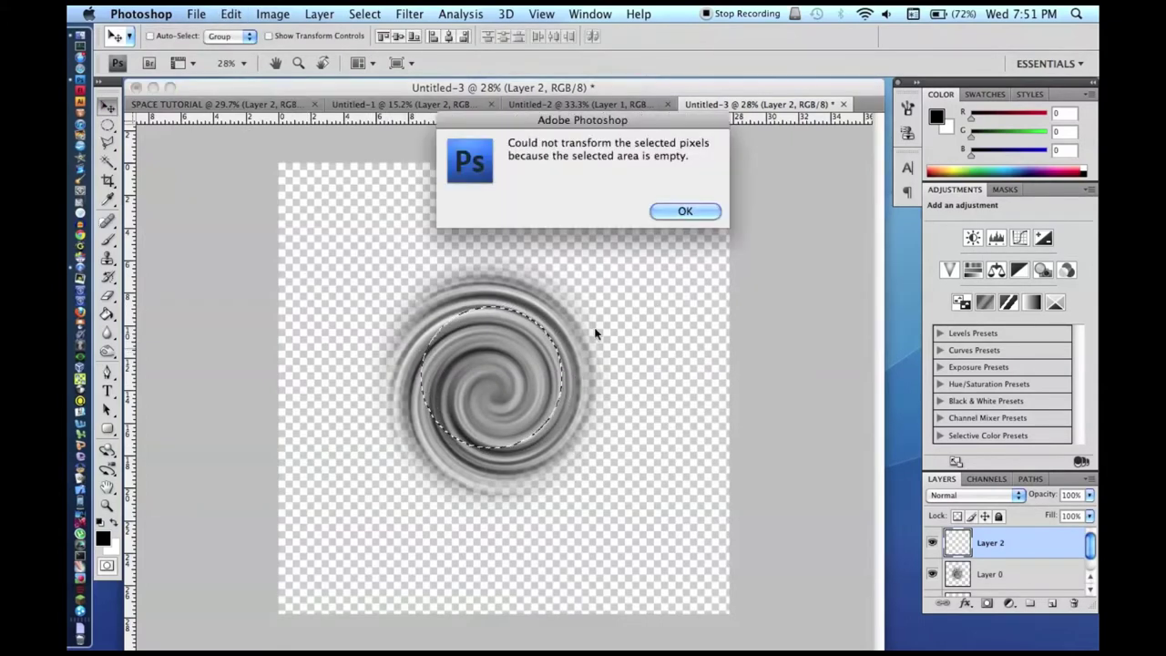
left_click(683, 210)
left_click(478, 363)
key("Return")
key("shift+Left")
key("shift+Left")
key("shift+Left")
key("shift+Left")
key("shift+Down")
key("shift+Down")
key("shift+Right")
key("shift+Right")
key("shift+Right")
- Merge the empty layer into Layer 0 and delete the circular area inside the swirl to leave a ring
key("super+e")
key("super+shift+i")
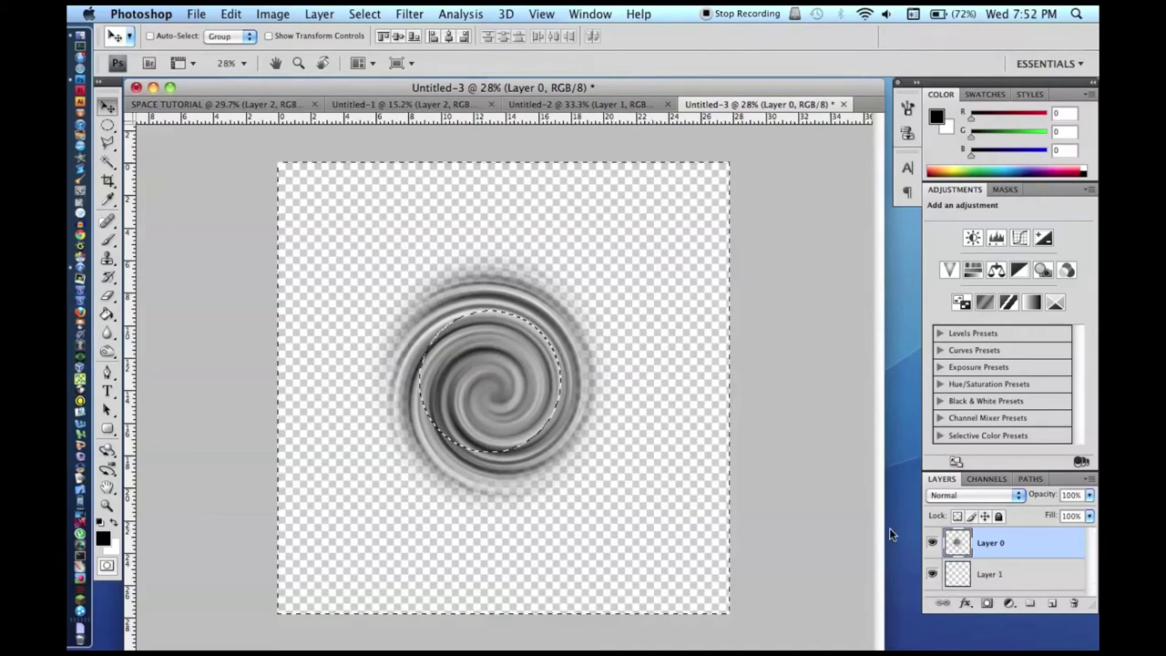
key("Delete")
key("super+z")
key("super+shift+i")
key("Delete")
key("super+d")
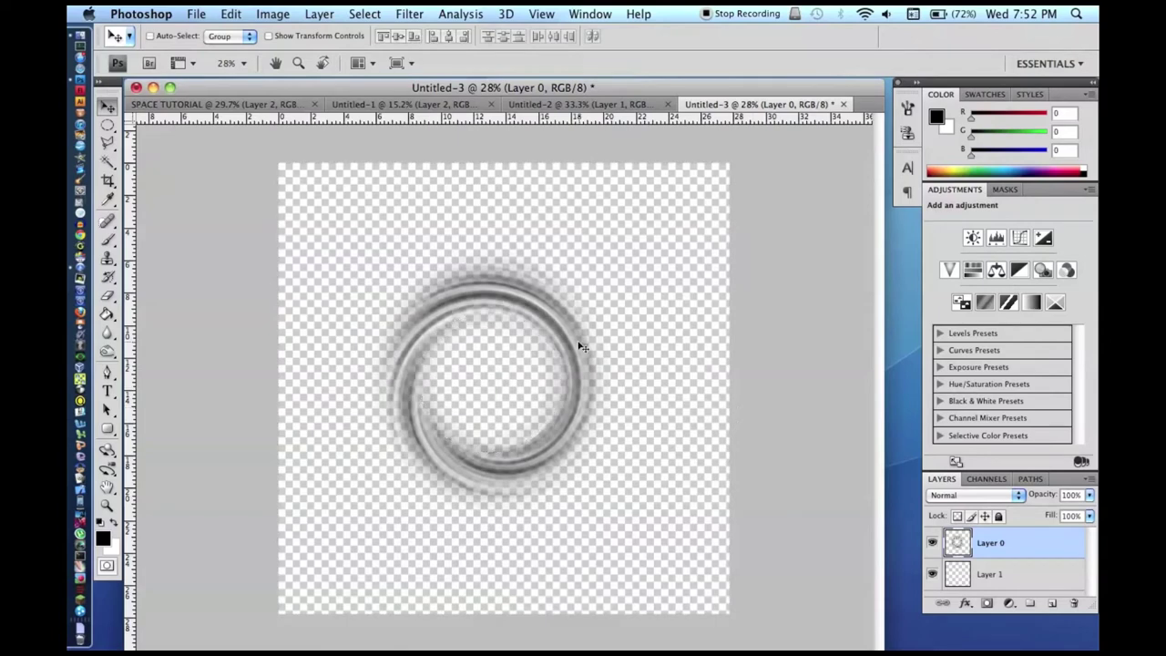
- Apply a Perspective transform to the ring, spreading its lower edge far wider than its upper edge
left_click(258, 12)
mouse_move(272, 60)
mouse_move(241, 15)
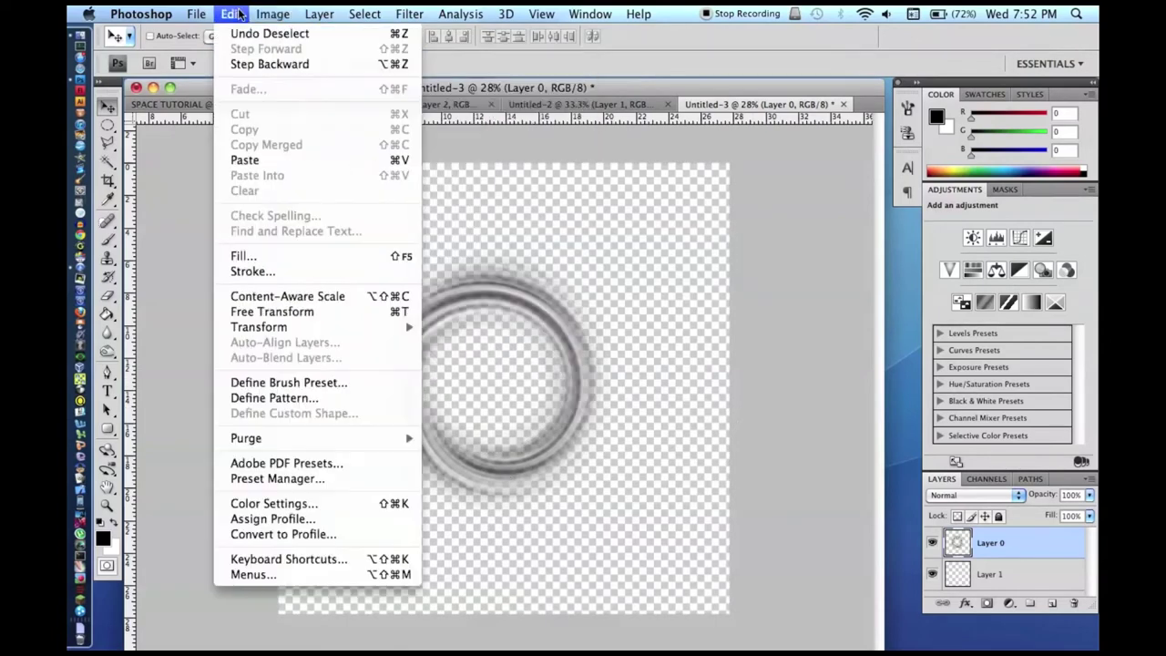
mouse_move(335, 328)
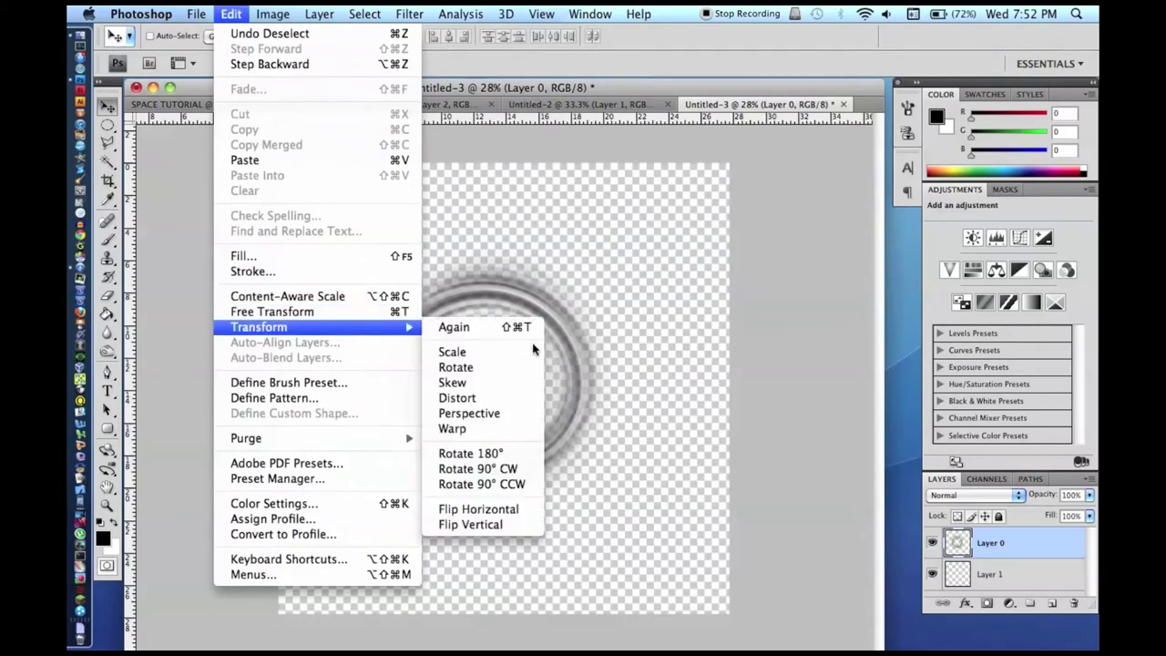
left_click(498, 414)
left_click_drag(623, 518, 993, 521)
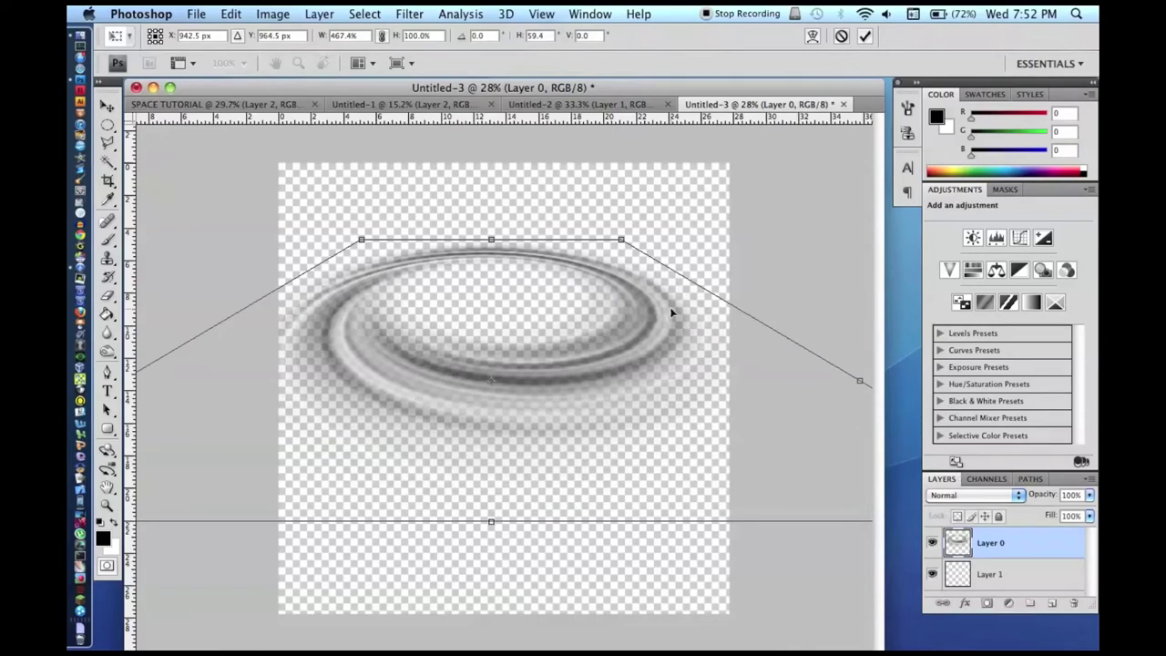
key("Return")
- Flatten the ring vertically into a thin ellipse with Free Transform and move it up toward the canvas center
key("super+t")
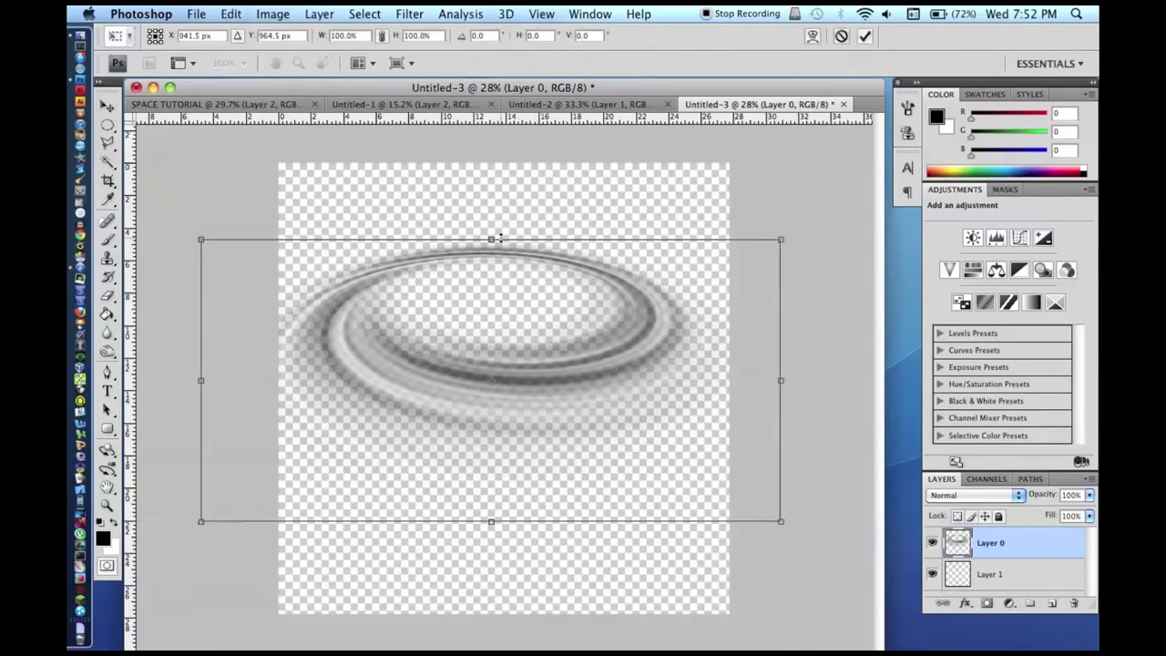
left_click_drag(491, 239, 510, 438)
key("Return")
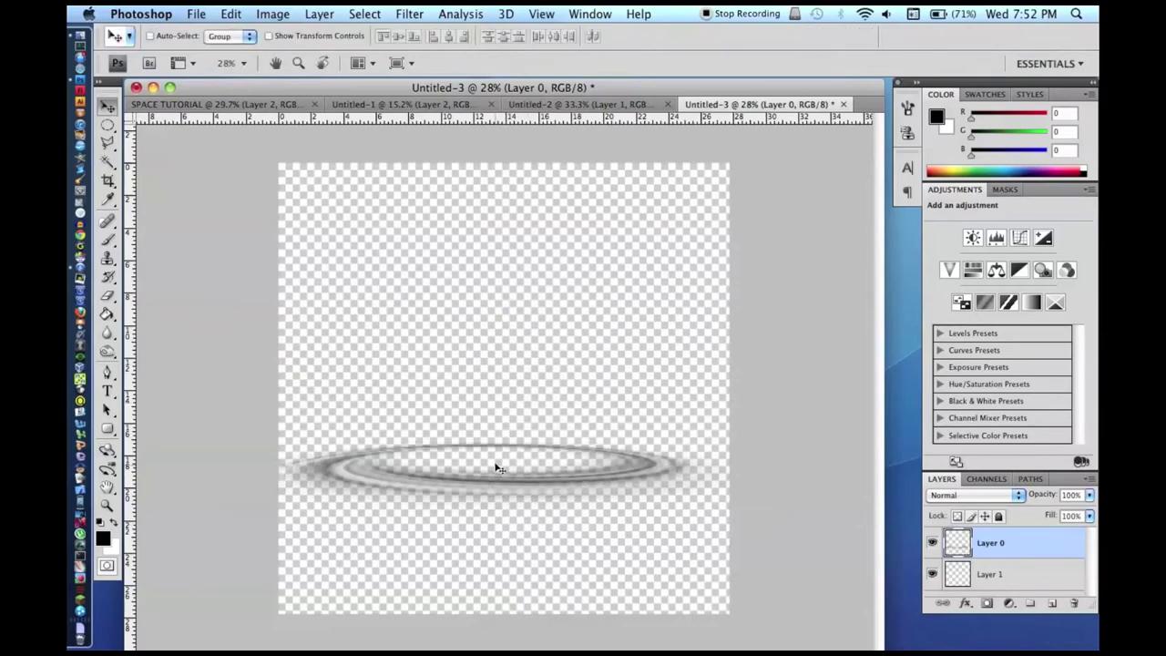
left_click_drag(499, 481, 500, 431)
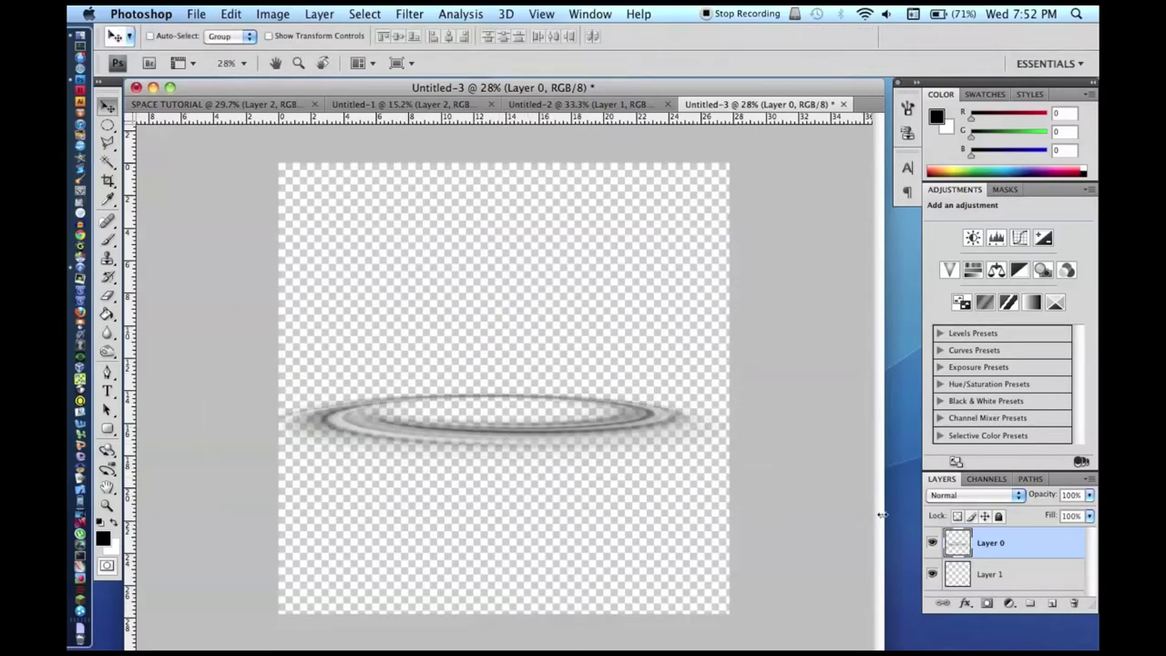
- Add a Color Overlay effect with the Multiply blend mode to the ring on Layer 0
double_click(1029, 550)
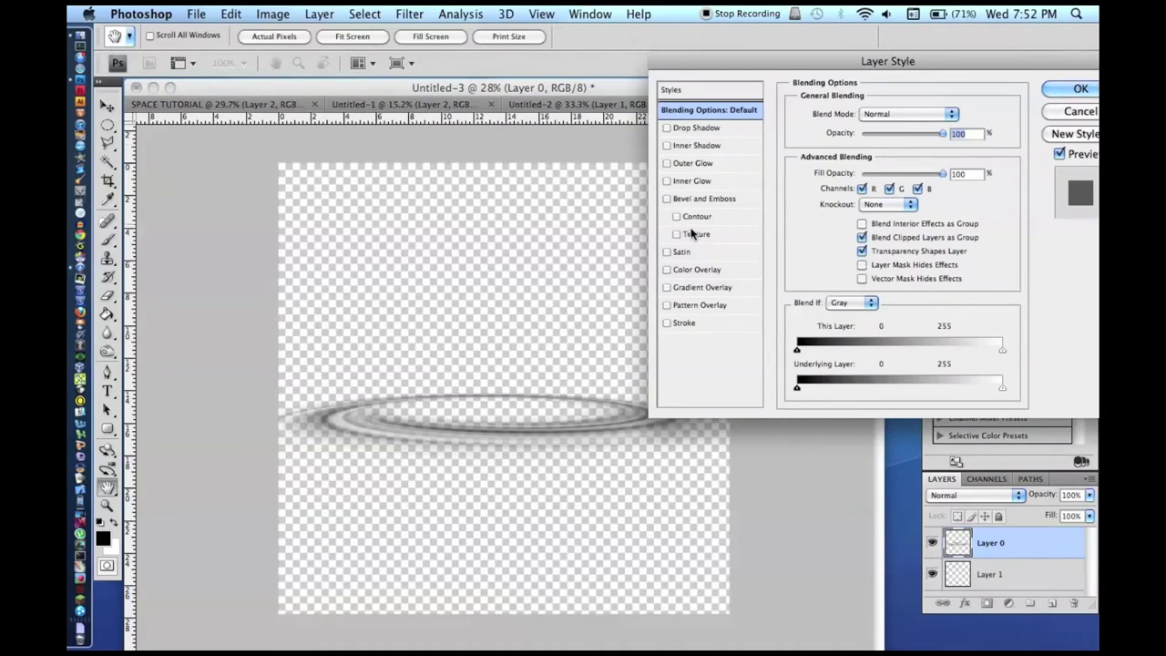
left_click(694, 270)
left_click(861, 113)
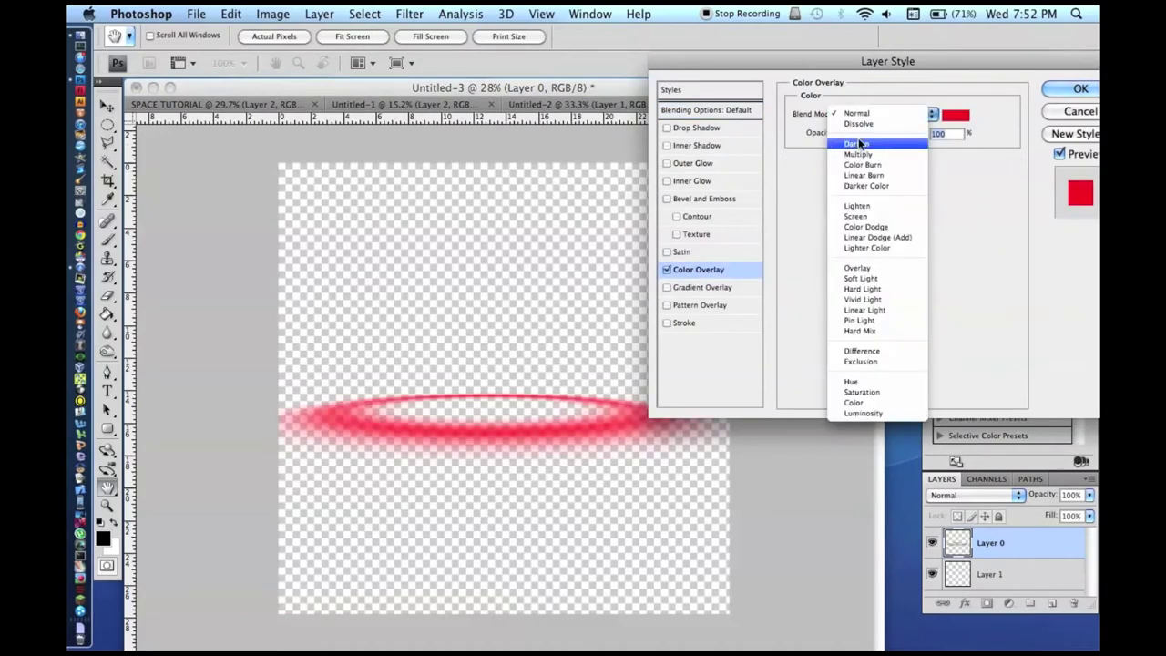
left_click(861, 155)
- Set the overlay color to a dark reddish orange and apply the layer style to the ring
left_click(956, 115)
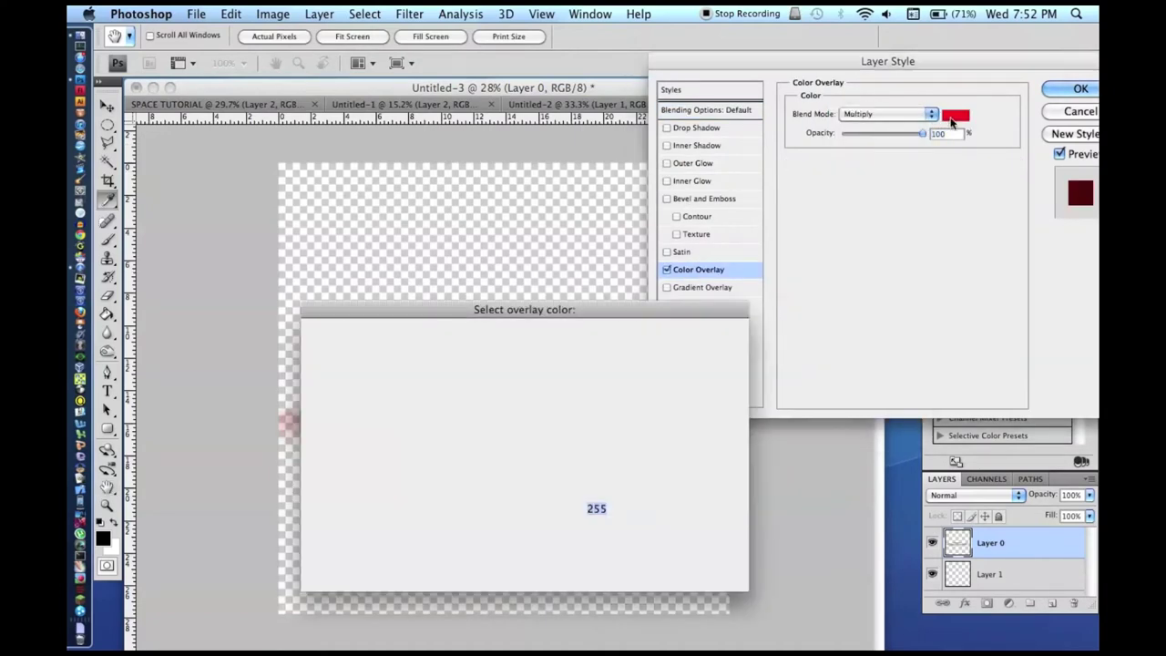
left_click(533, 532)
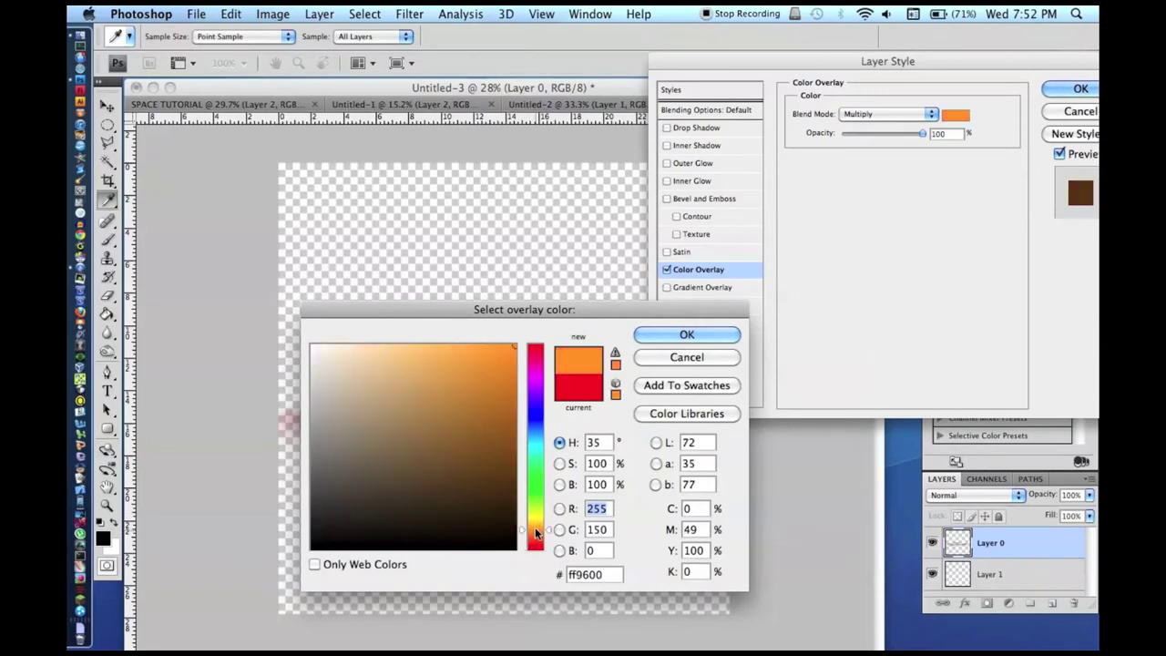
left_click(532, 536)
left_click(510, 410)
left_click(513, 425)
key("Return")
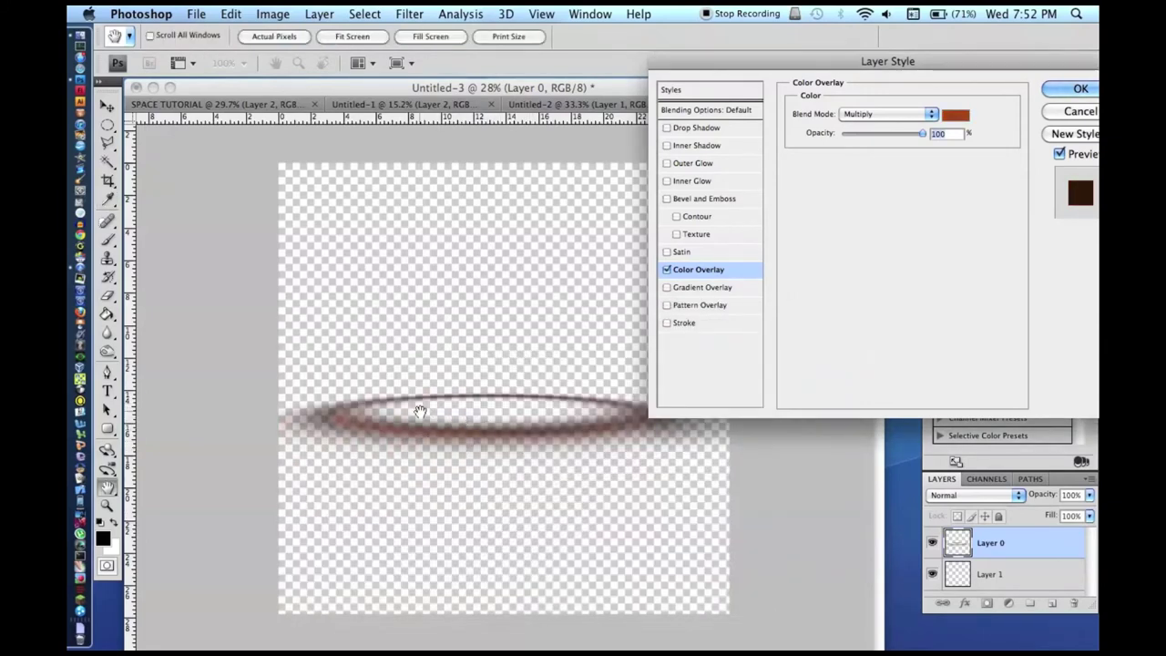
key("Return")
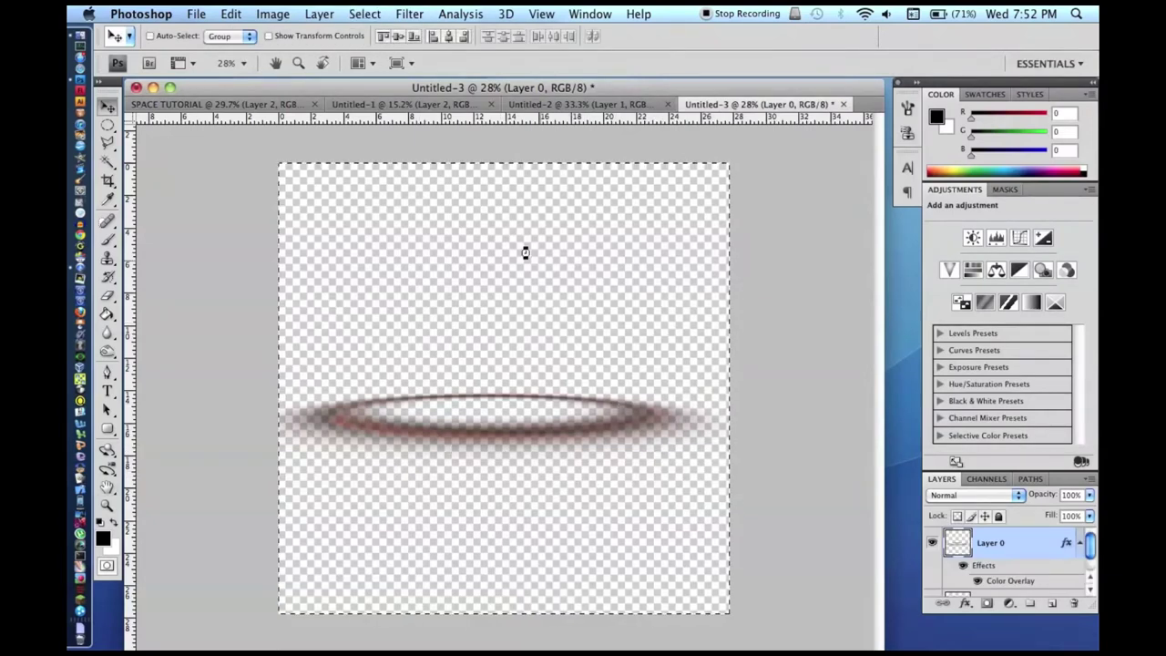
- Copy the ring into the SPACE TUTORIAL document and return to Untitled-3
left_click_drag(233, 107, 328, 210)
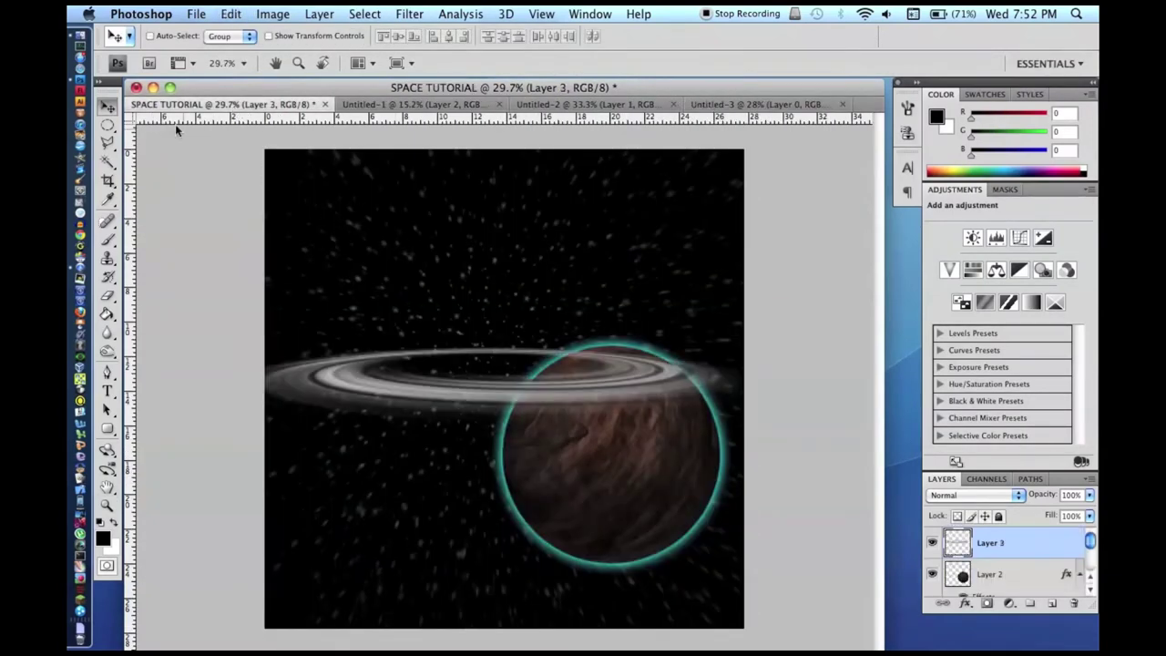
left_click(742, 104)
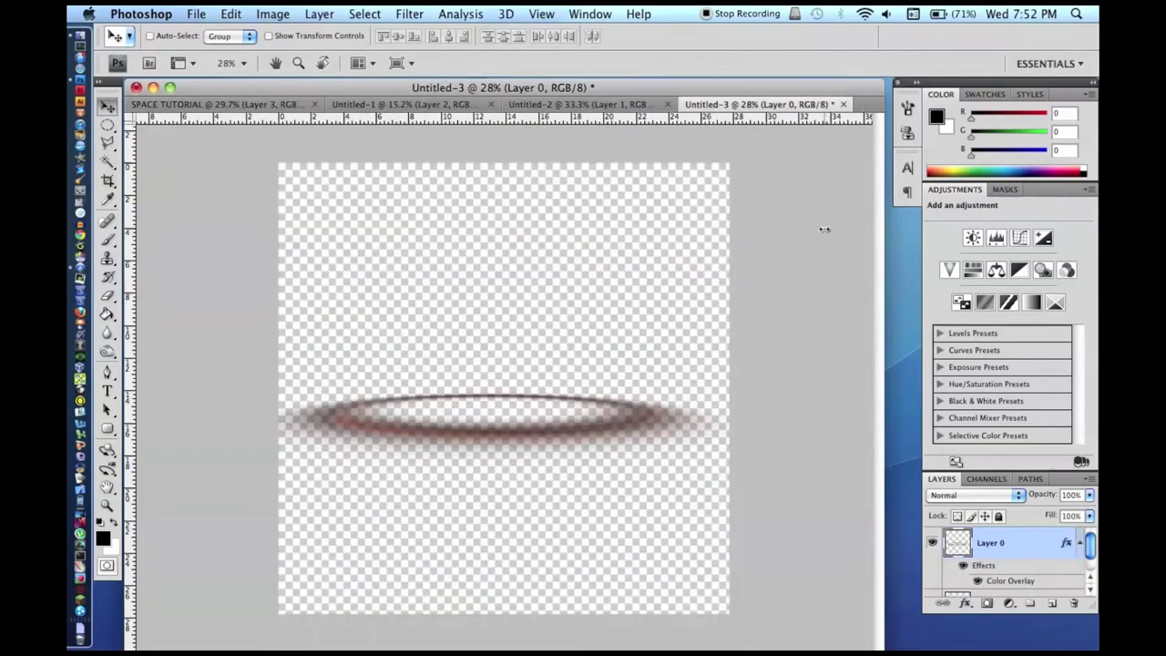
right_click(1025, 547)
left_click(1003, 466)
key("super+z")
- Convert the ring's Layer 0 to a Smart Object and rasterize it to bake in the color overlay
right_click(1025, 547)
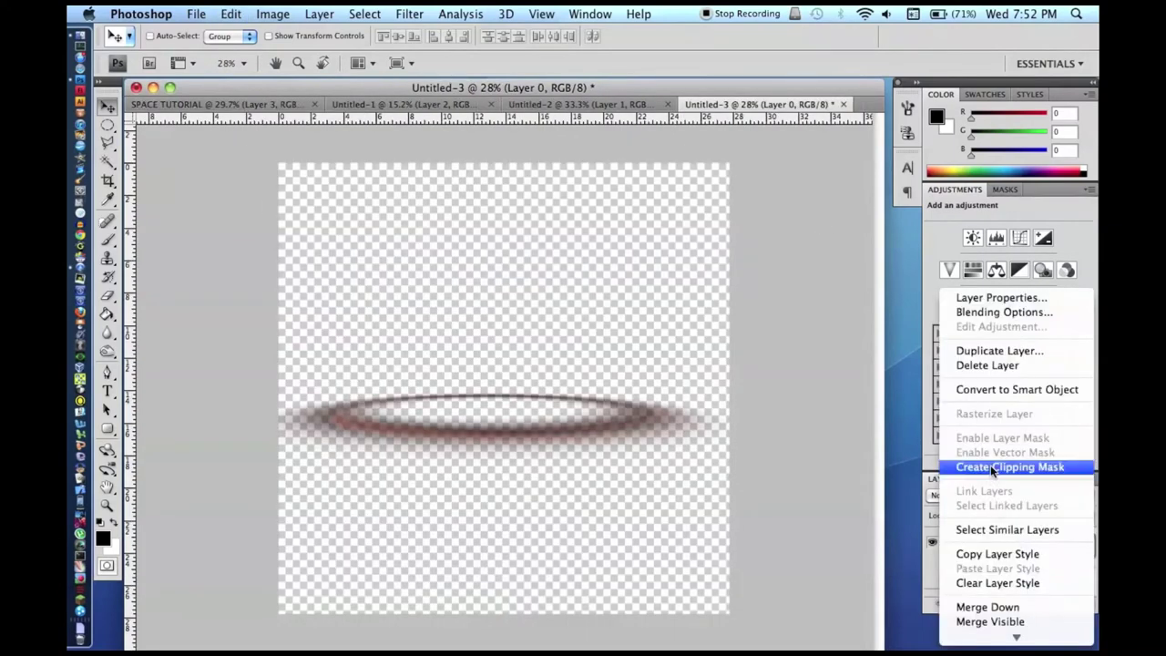
left_click(971, 392)
right_click(1018, 547)
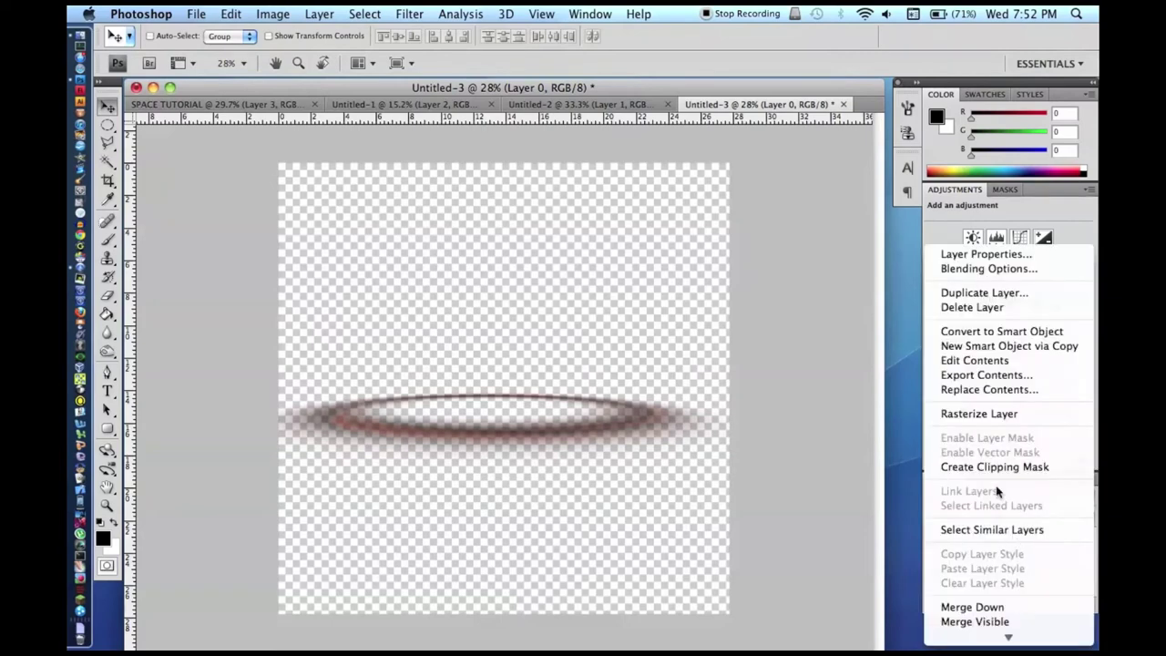
left_click(977, 414)
- Replace the gray ring in SPACE TUTORIAL with a copy of the rasterized orange ring, positioned across the planet
key("super+a")
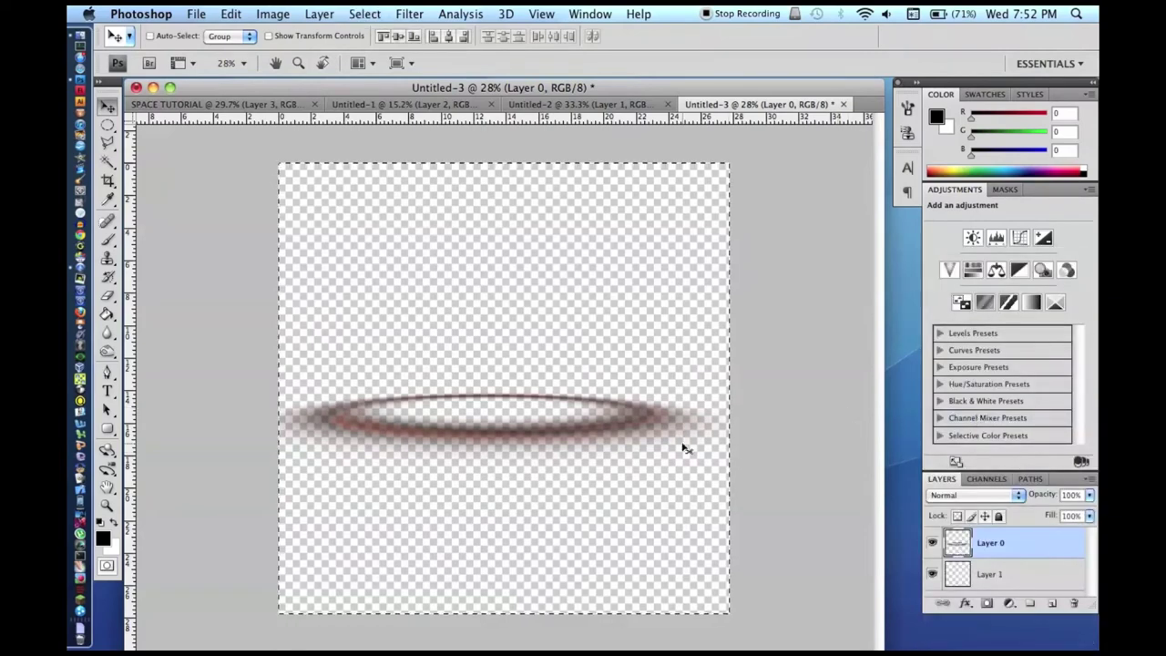
key("super+c")
left_click(292, 103)
key("BackSpace")
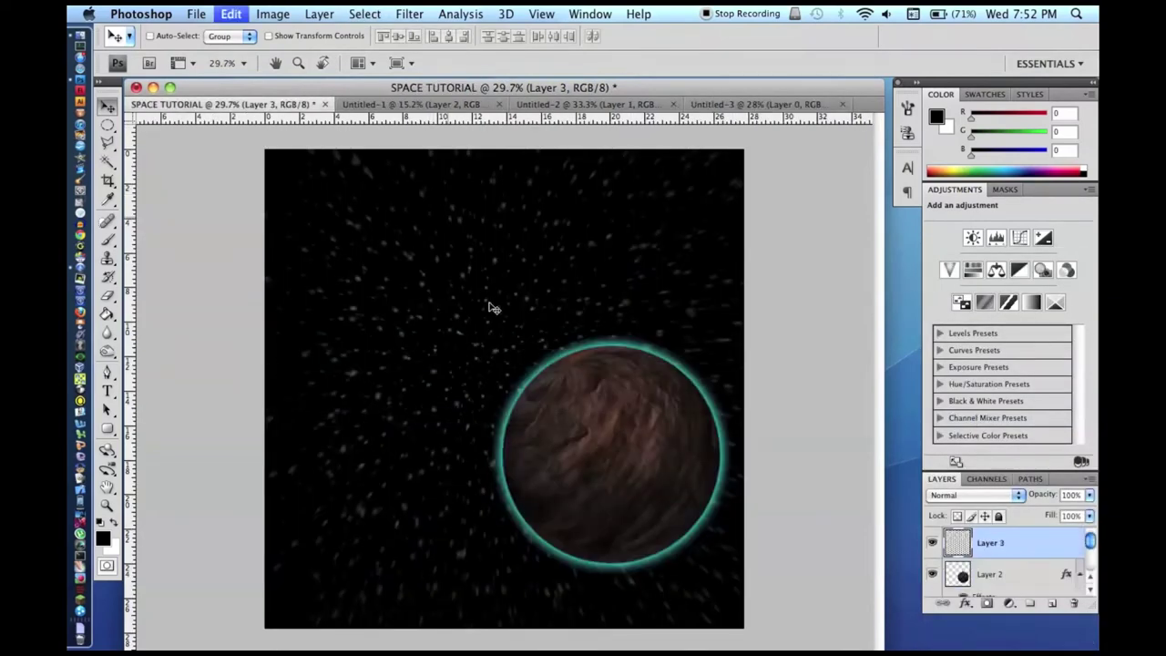
key("super+v")
left_click_drag(515, 390, 606, 458)
- Lasso the left portion of the ring's rear band where it crosses the planet, delete it, and deselect
scroll(539, 468, "up", 3)
scroll(539, 468, "down", 3)
scroll(539, 468, "up", 3)
scroll(540, 468, "up", 5)
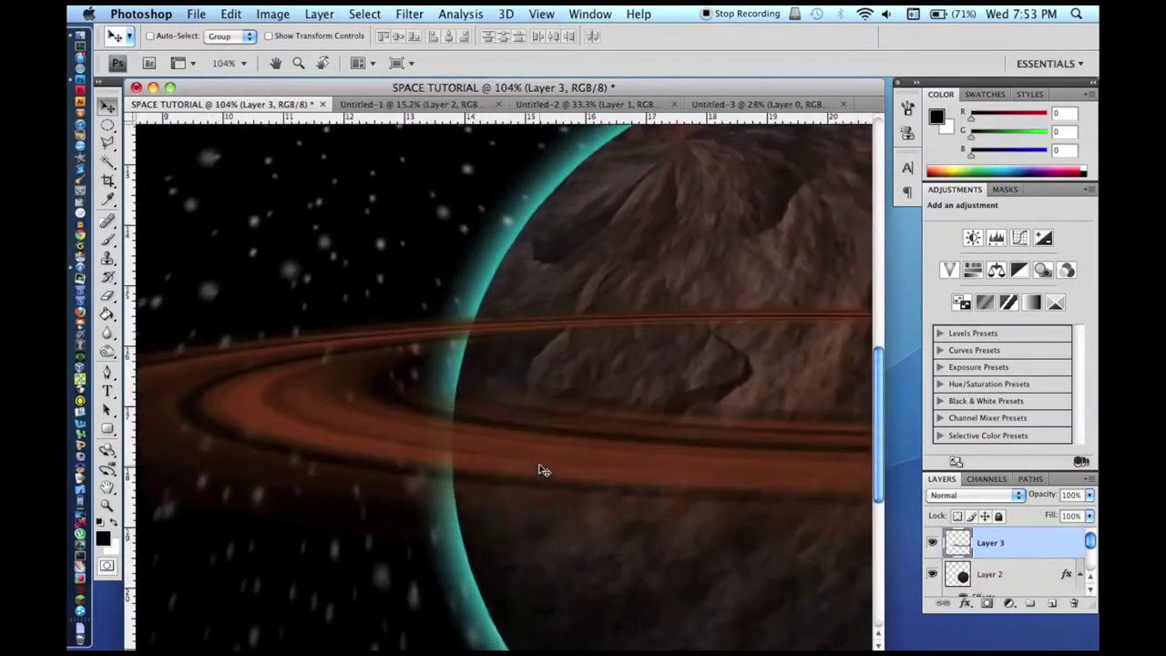
left_click_drag(107, 142, 164, 136)
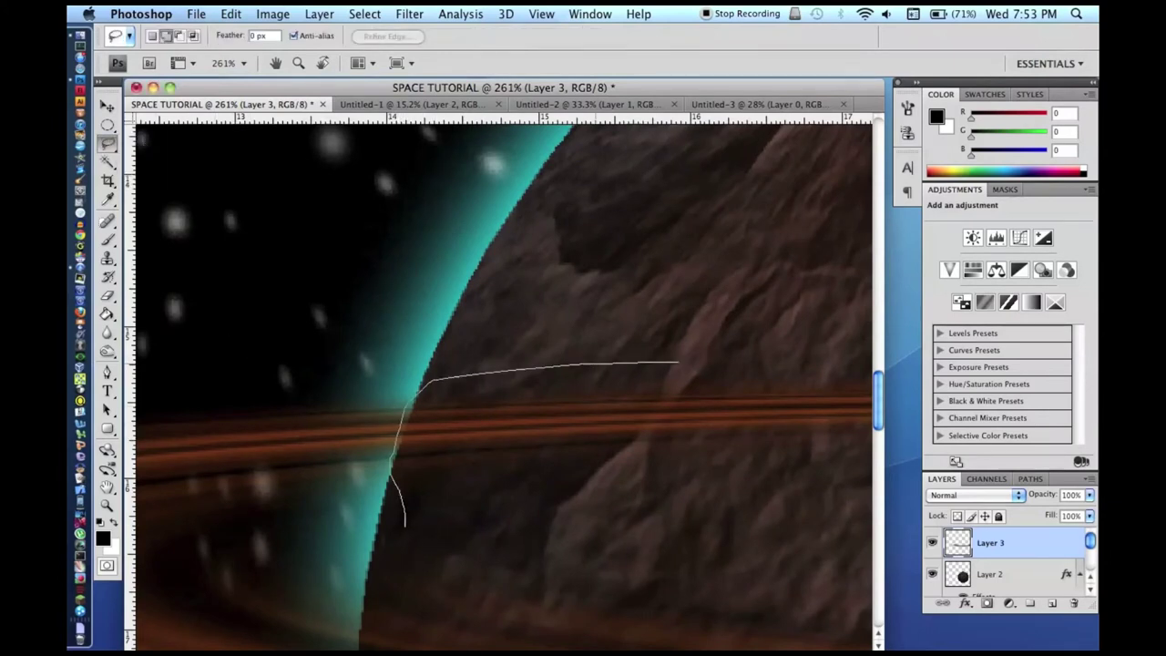
left_click_drag(845, 394, 684, 531)
key("BackSpace")
key("super+d")
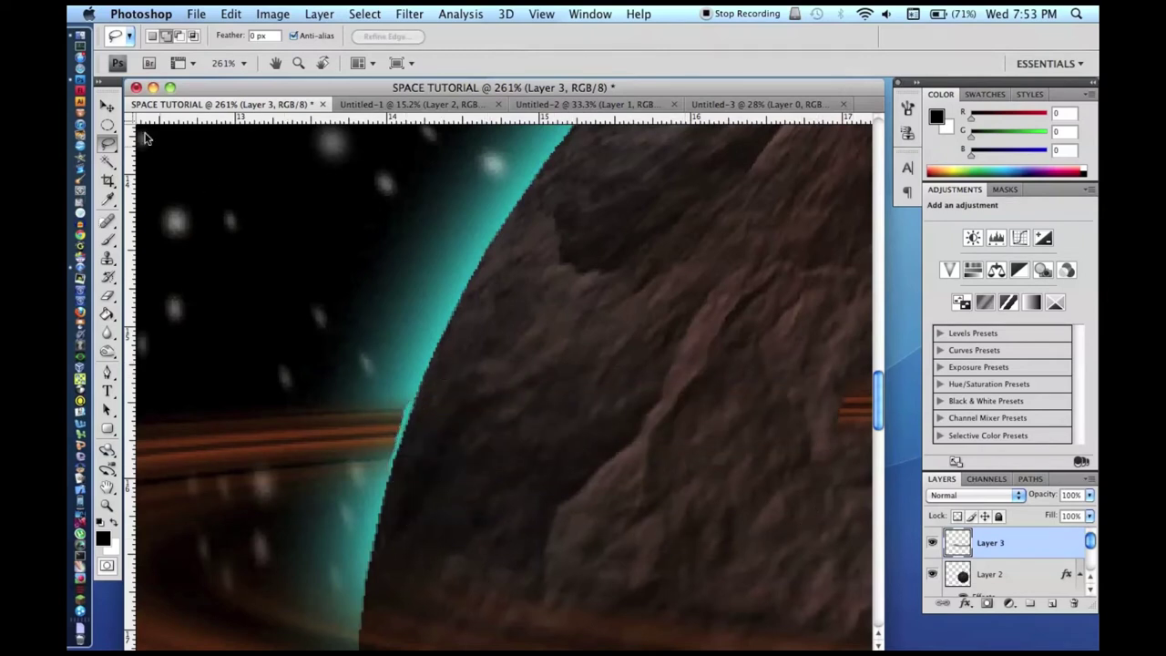
- Nudge the ring slightly to the right so its cut end meets the planet's left edge
left_click(107, 105)
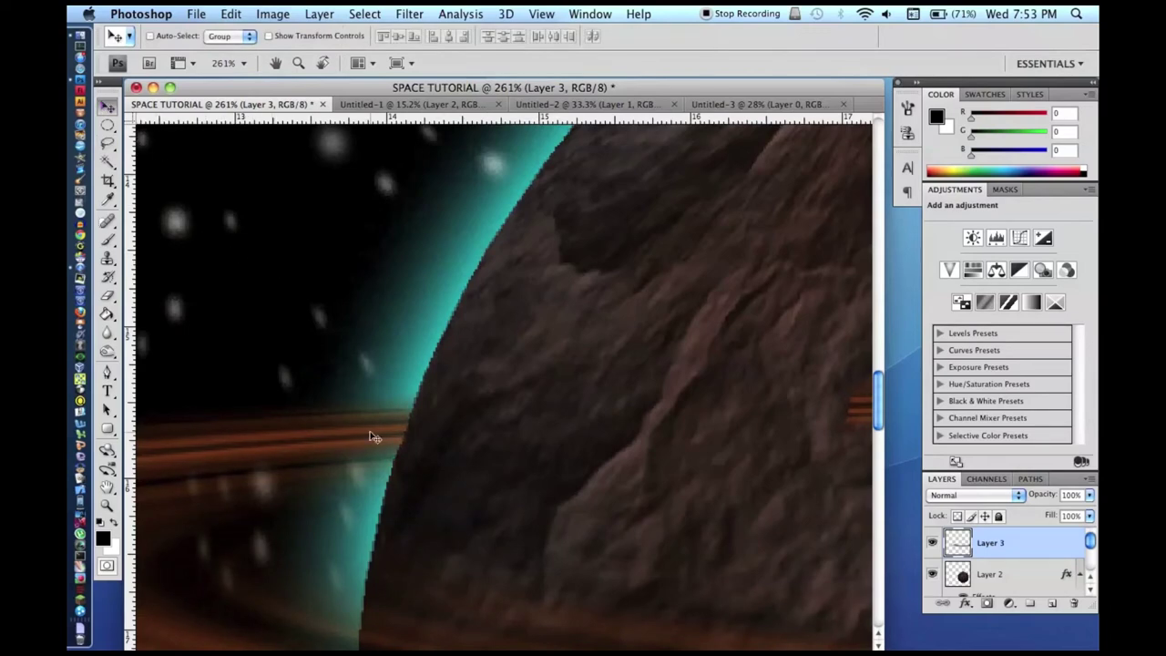
scroll(391, 456, "down", 5)
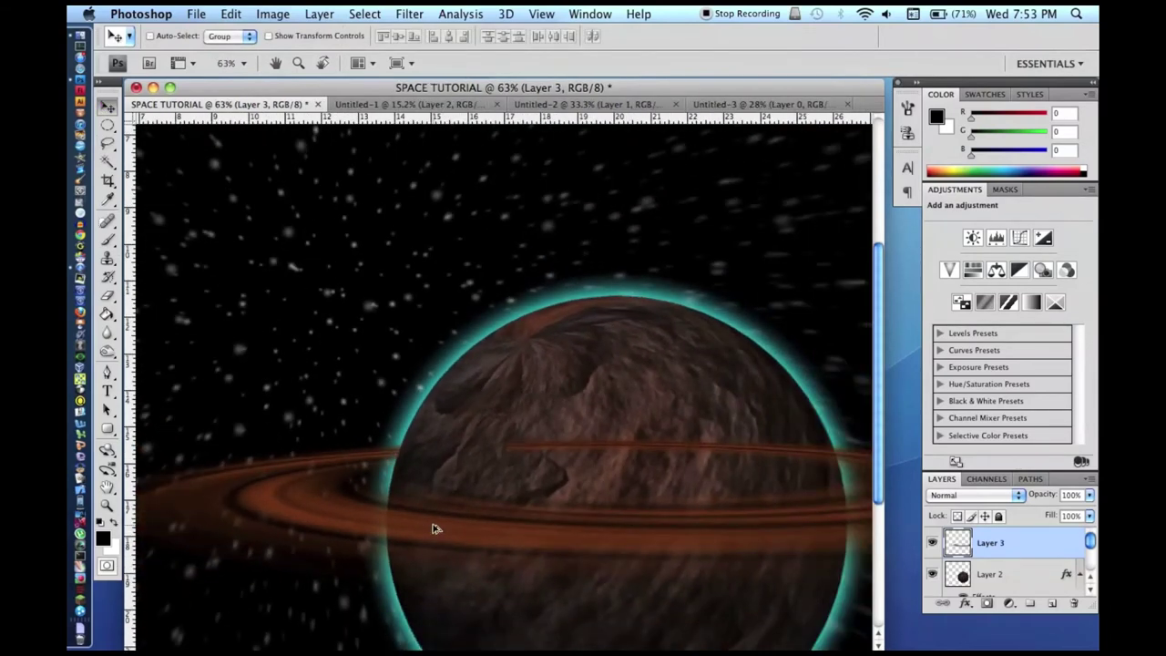
scroll(435, 528, "up", 5)
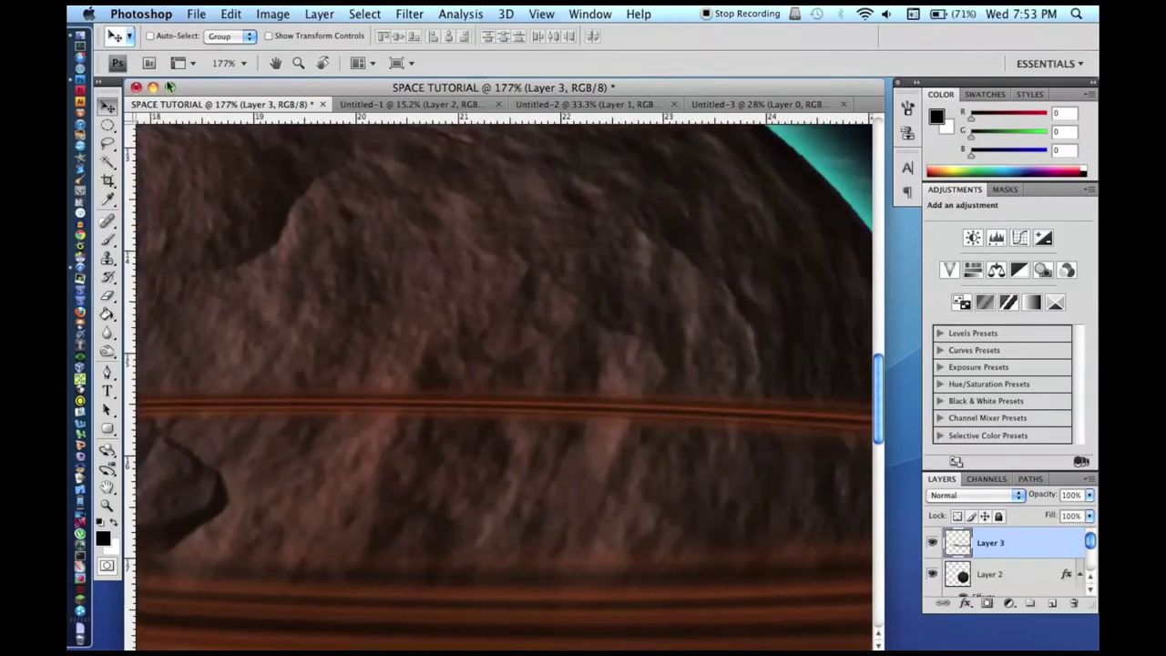
- Lasso the next stretch of the ring's rear band crossing the planet's middle, delete it, and deselect
left_click(107, 144)
scroll(203, 149, "left", 8)
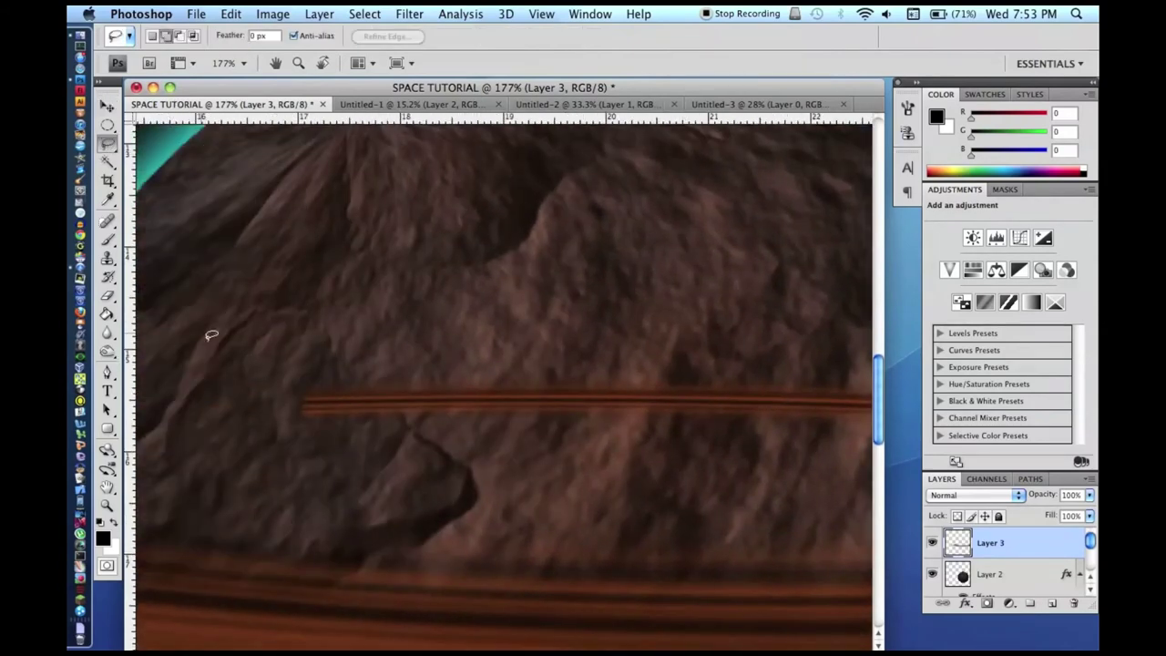
mouse_move(345, 448)
left_mouse_down()
mouse_move(794, 391)
mouse_move(294, 177)
left_mouse_up()
key("Delete")
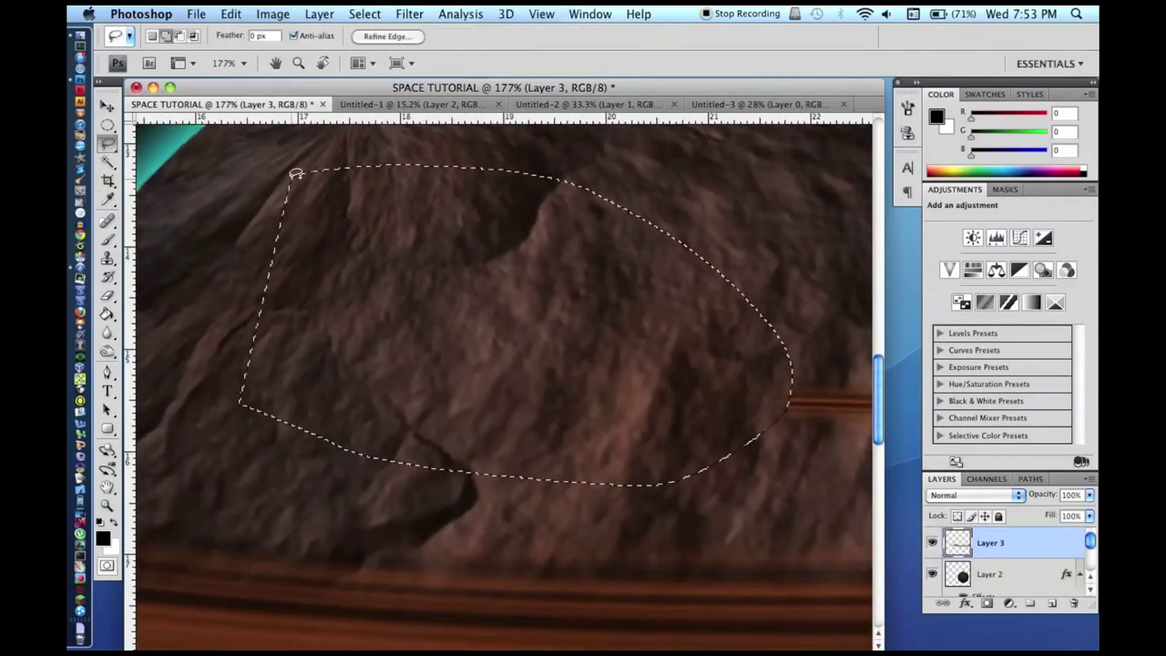
key("super+d")
- Lasso and remove the remaining rear band up to the planet's right edge, trimming the leftover bit at the rim
scroll(413, 416, "right", 15)
left_click_drag(222, 420, 665, 484)
left_click_drag(697, 433, 701, 421)
key("super+d")
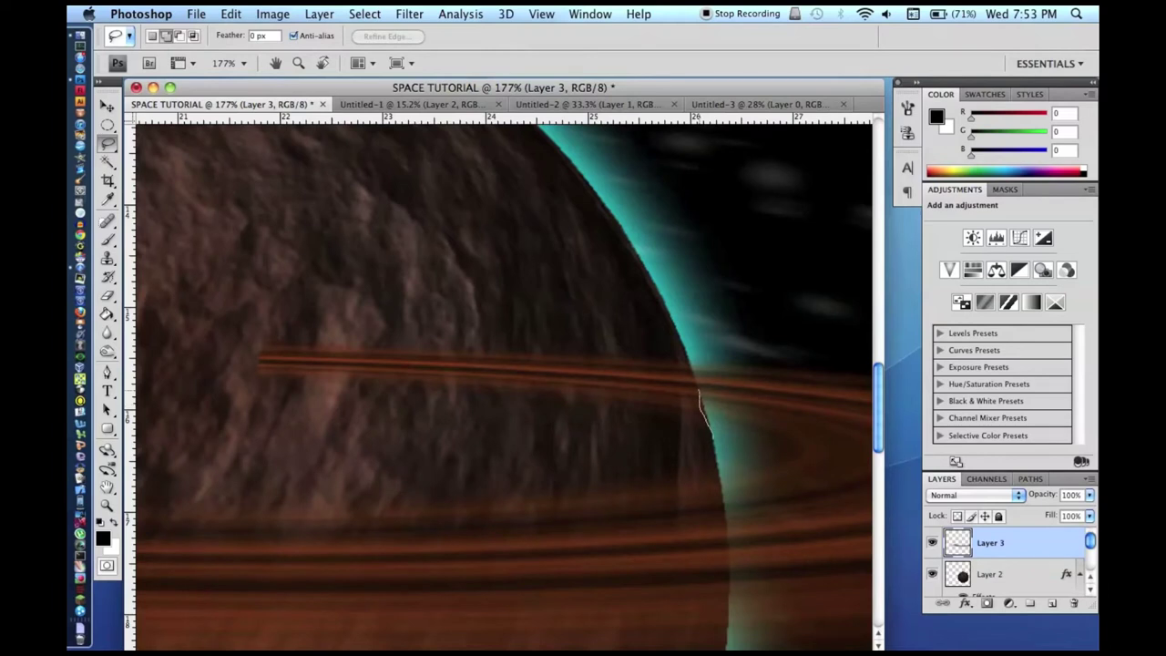
mouse_move(207, 375)
left_mouse_down()
mouse_move(355, 438)
mouse_move(572, 477)
left_mouse_up()
key("super+d")
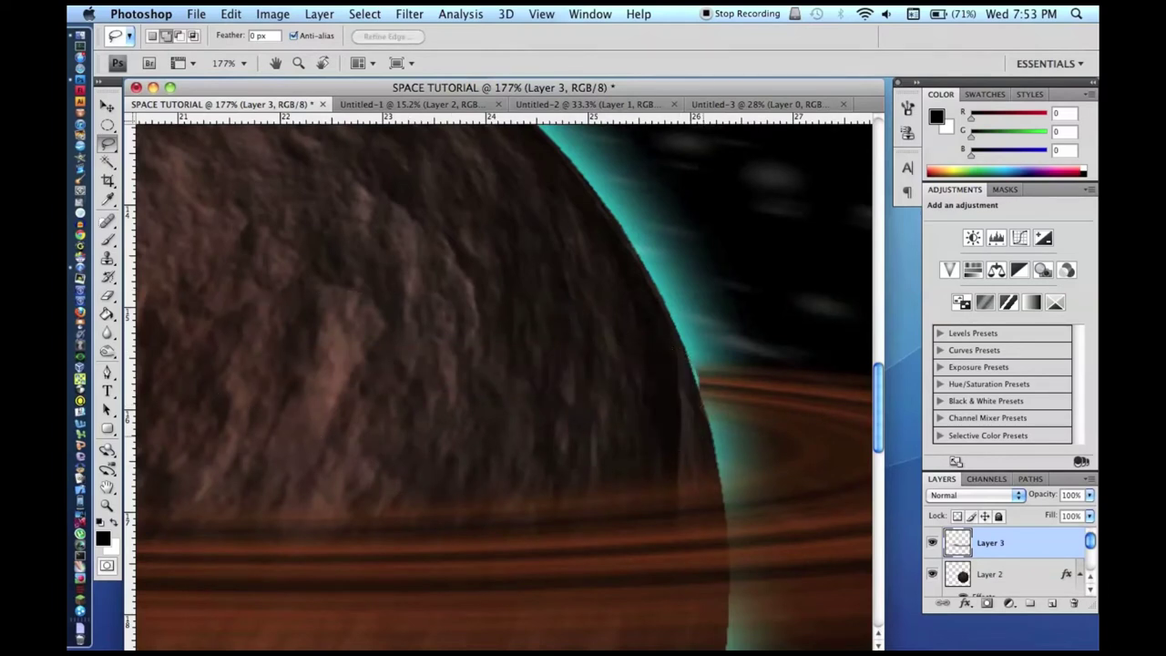
mouse_move(703, 434)
left_mouse_down()
mouse_move(691, 381)
mouse_move(703, 428)
left_mouse_up()
- Set the opacity of the ring on Layer 3 to 60%
left_click(107, 106)
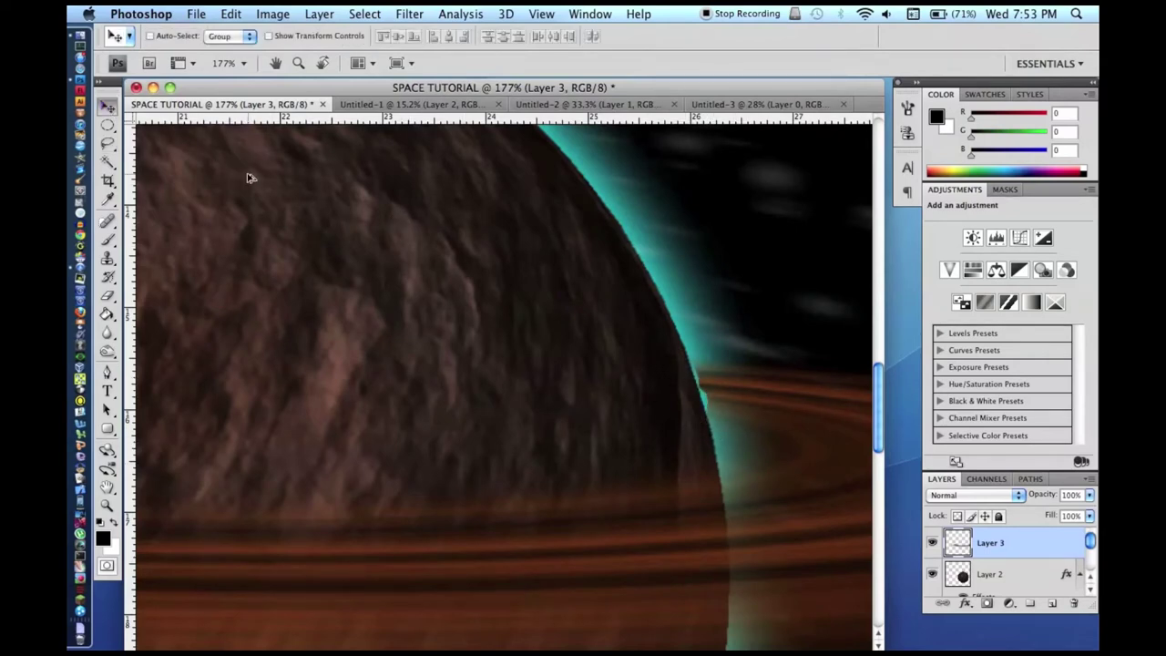
key("super+minus")
key("super+minus")
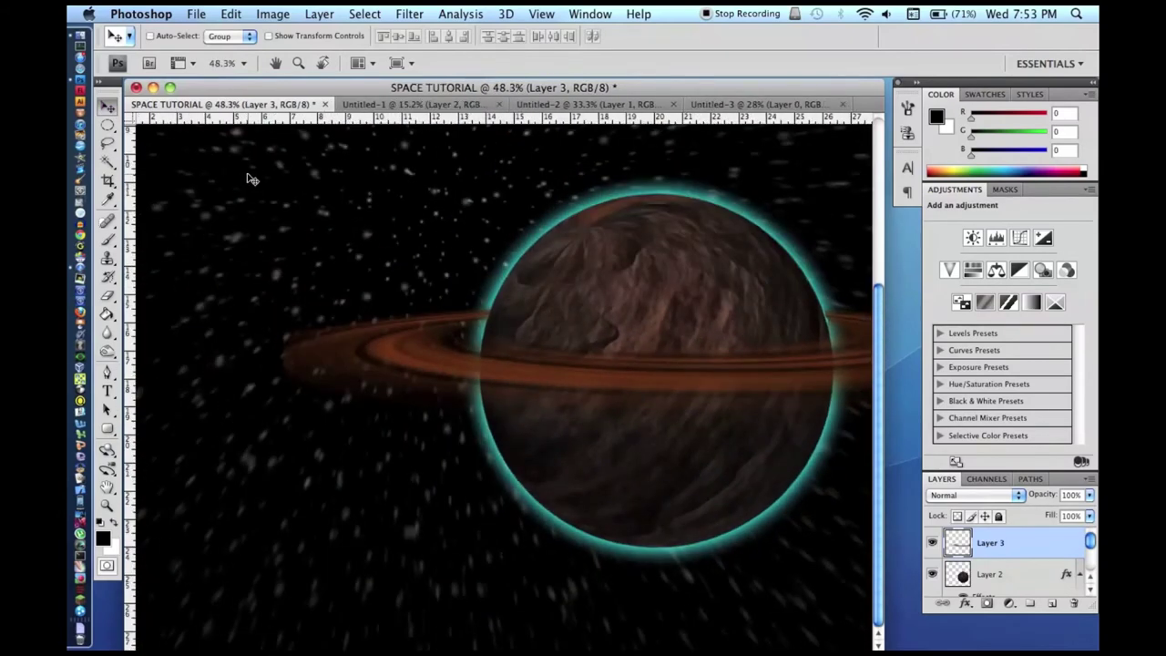
key("super+minus")
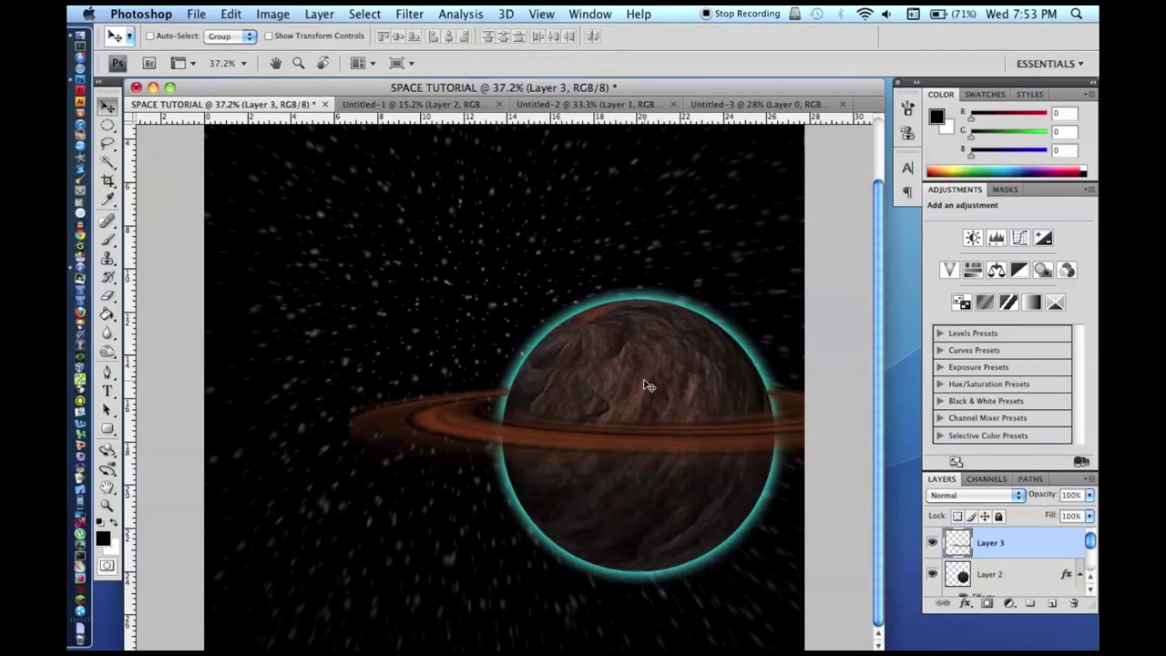
key("super+minus")
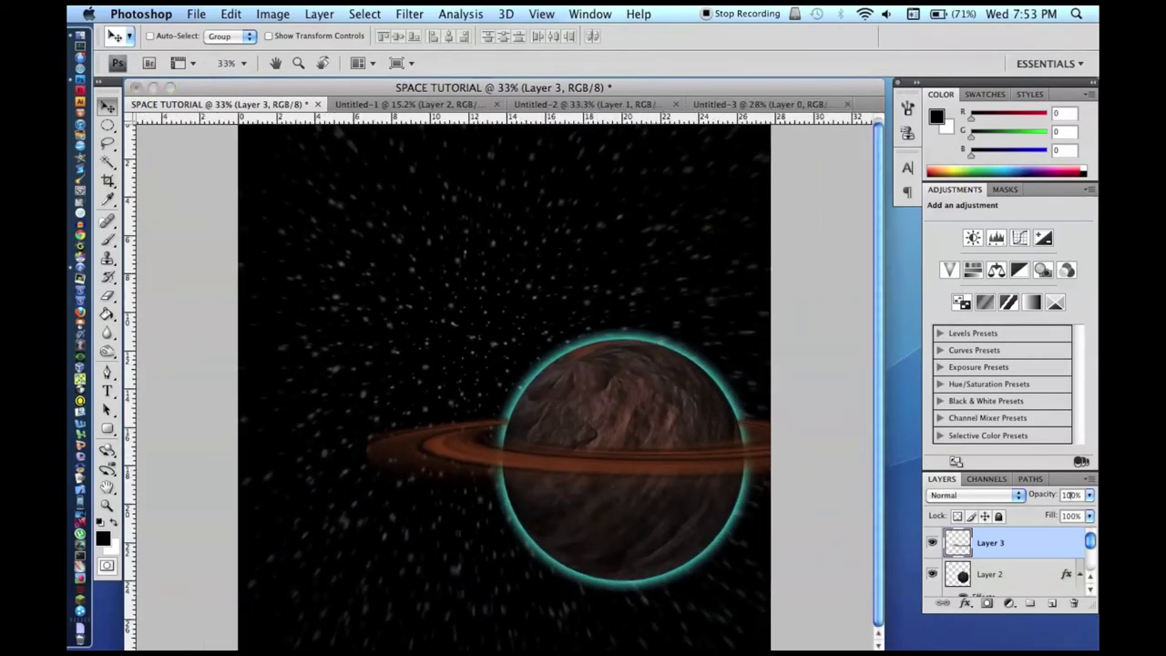
type("60")
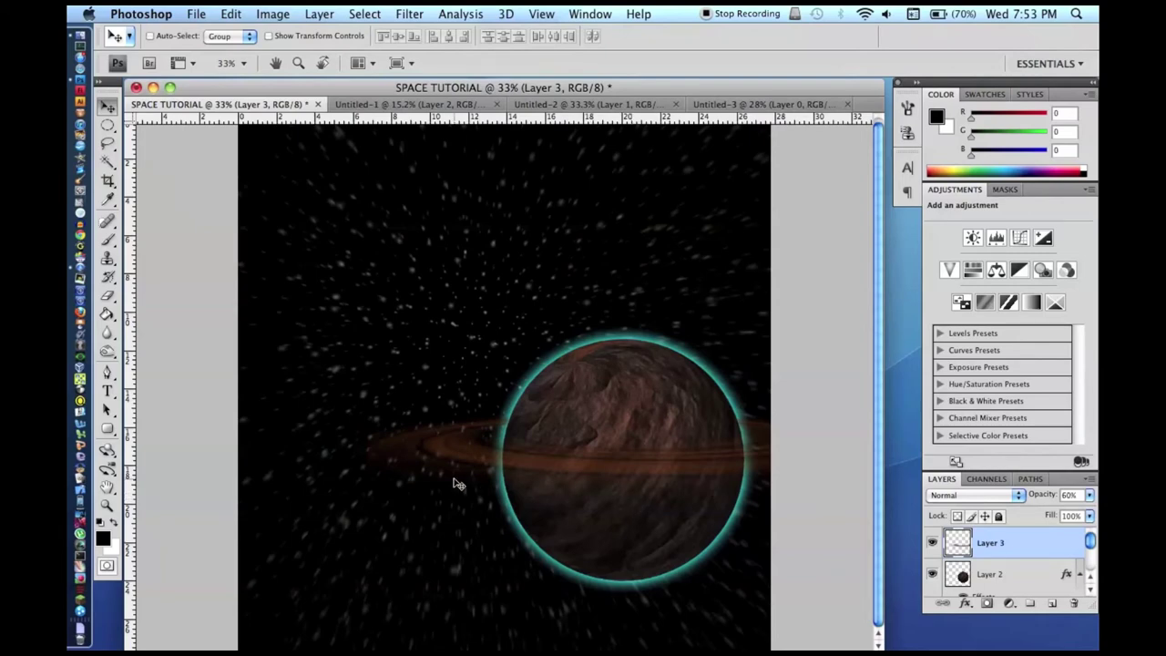
scroll(458, 483, "down", 3)
scroll(455, 481, "up", 2)
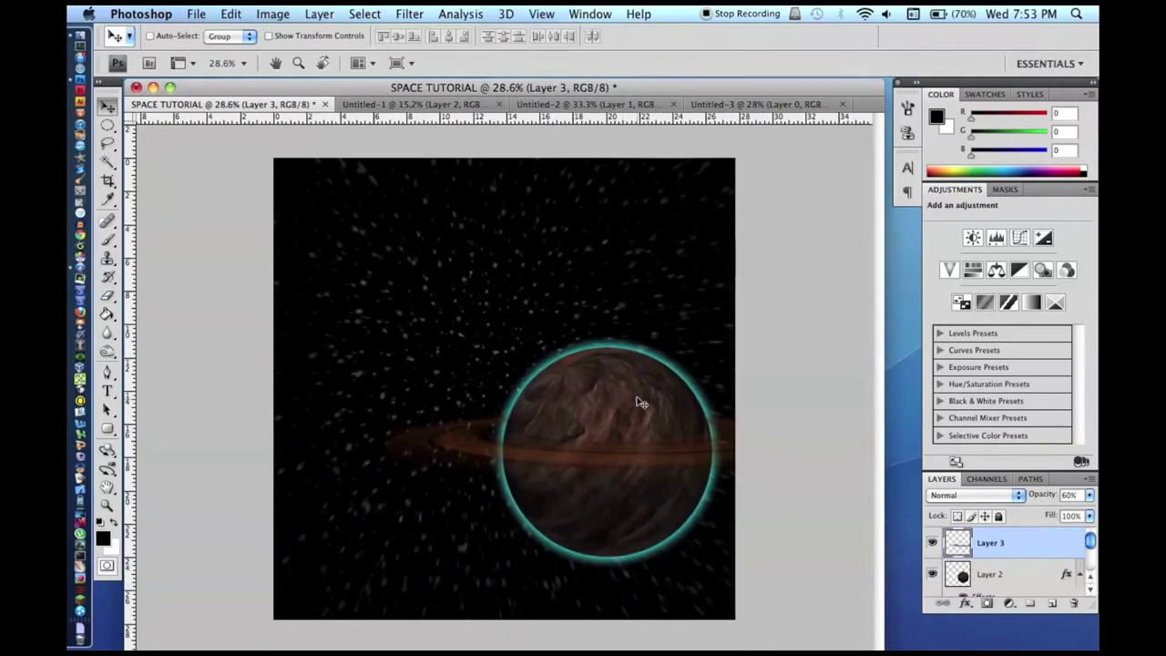
- Restore the deleted rock texture in Untitled-1 by undoing its last change, and deselect
left_click(562, 103)
key("Delete")
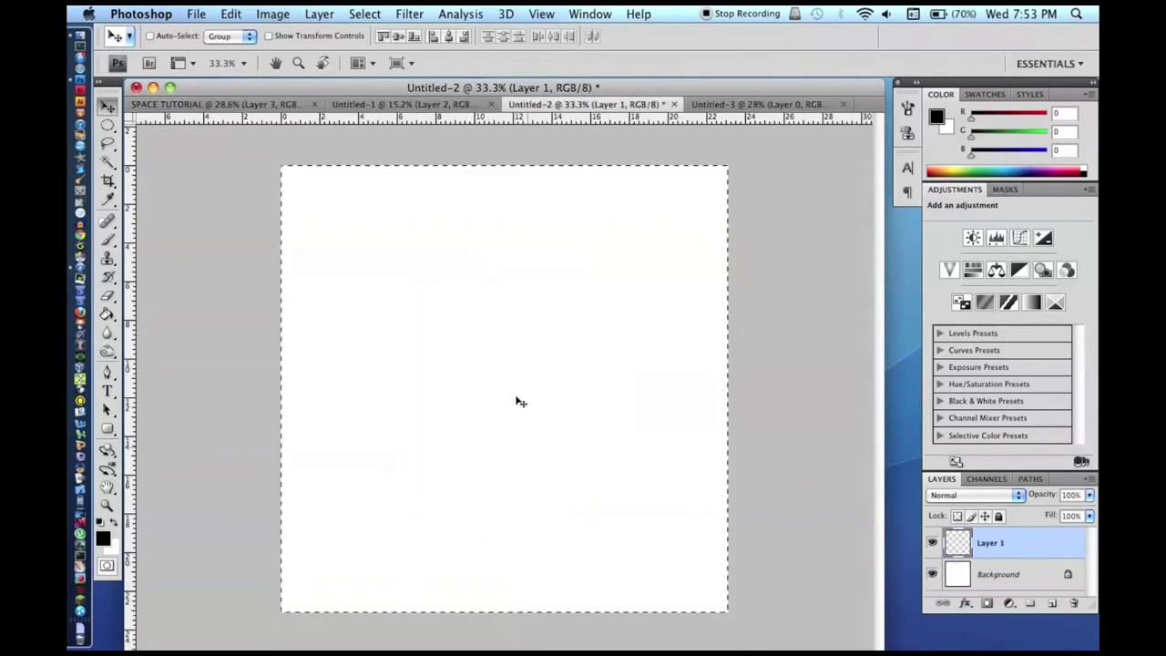
left_click(424, 100)
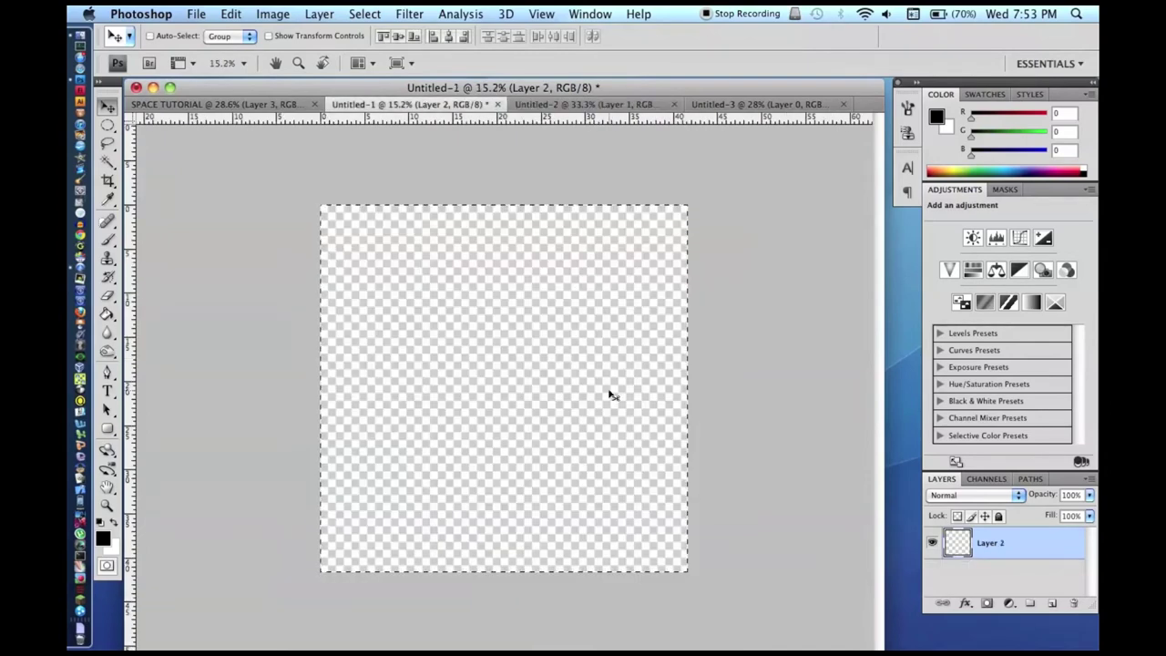
left_click(715, 103)
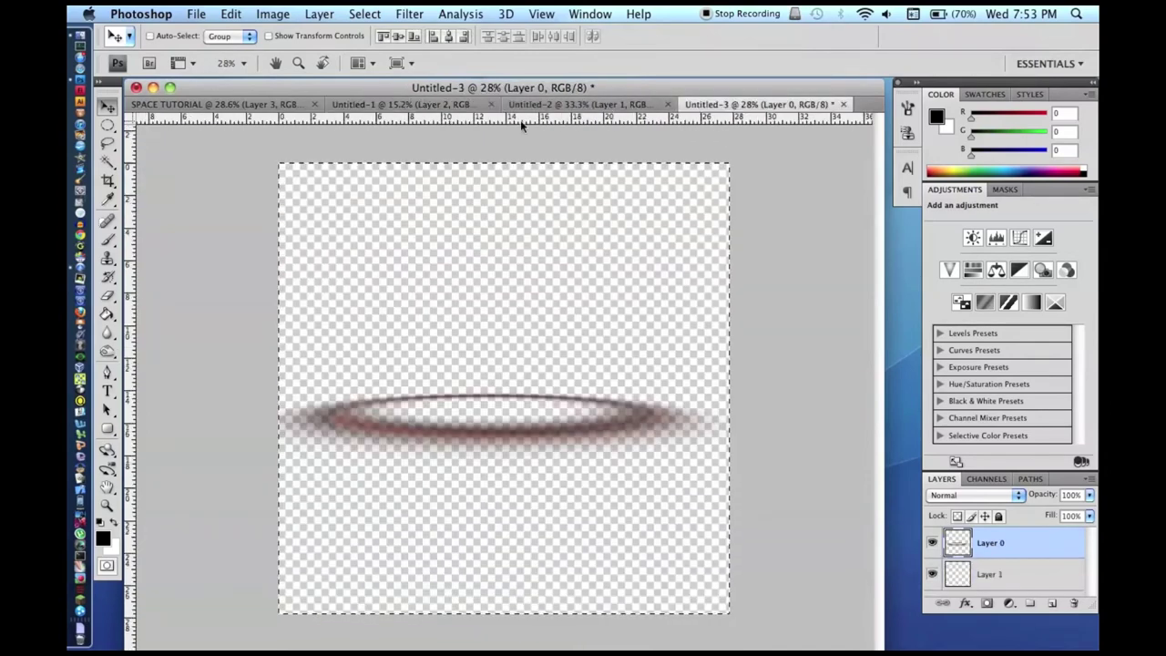
left_click(393, 105)
key("super+z")
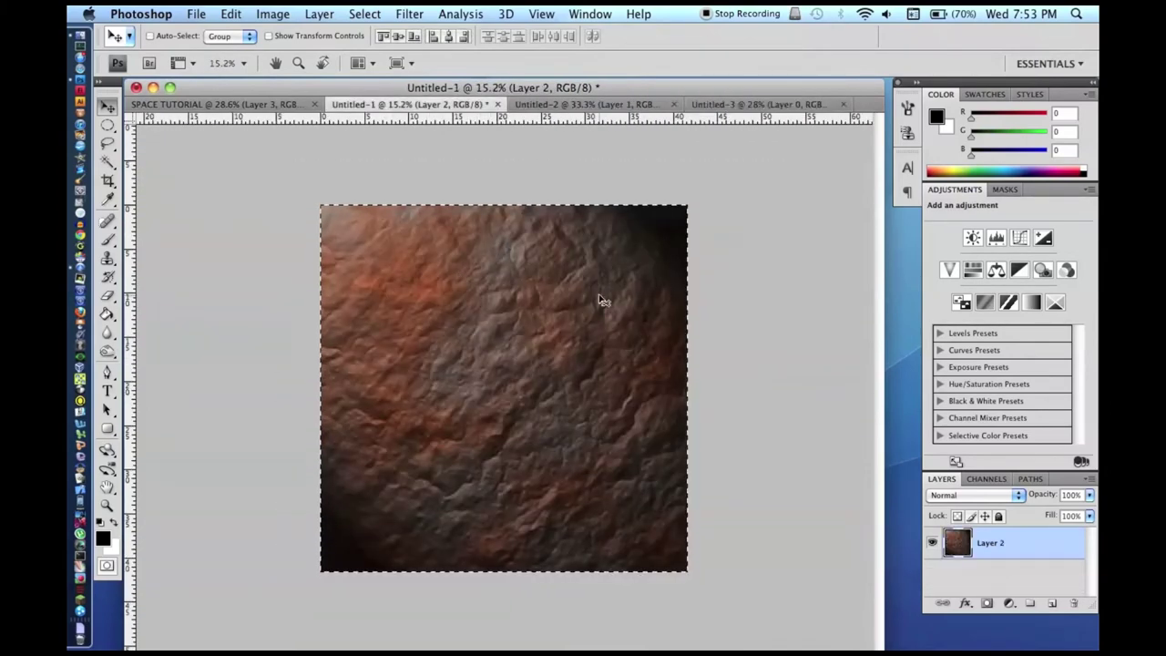
key("super+d")
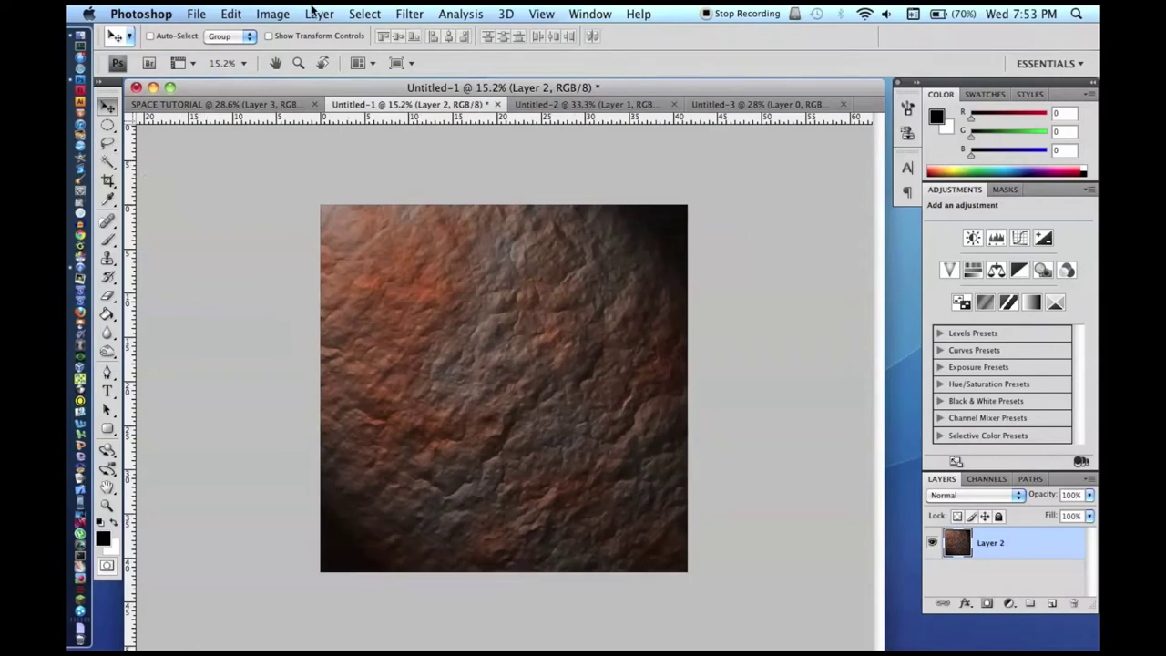
- Brighten the rock texture in Untitled-1 with a Brightness/Contrast adjustment
left_click(273, 14)
mouse_move(300, 61)
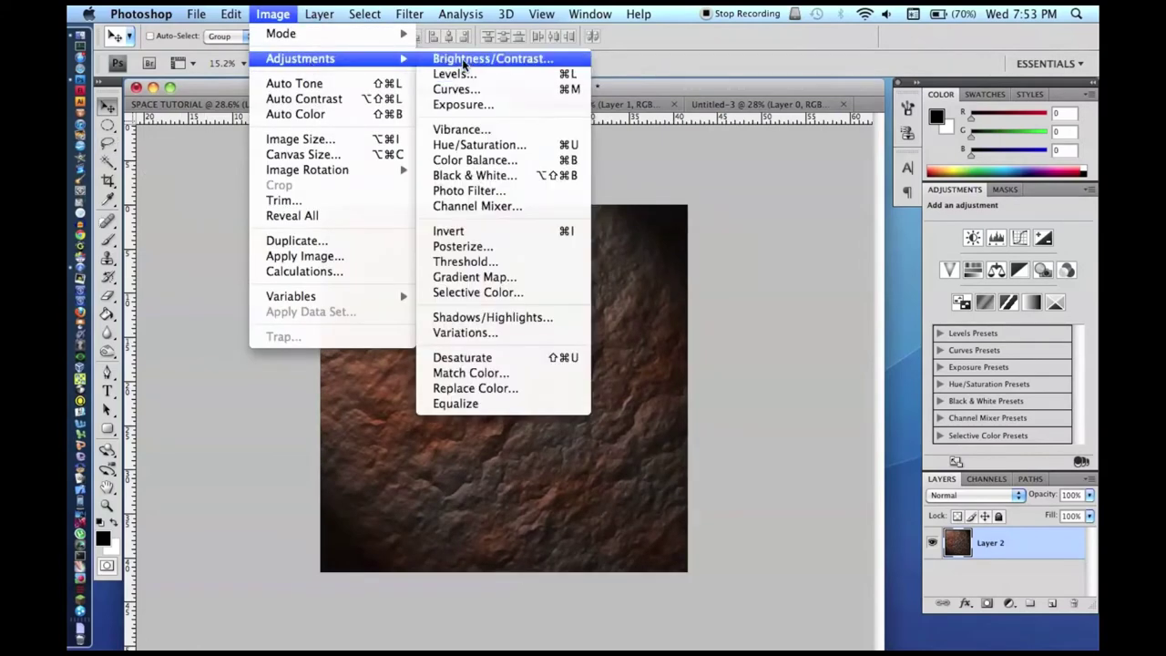
left_click(463, 60)
mouse_move(564, 252)
left_mouse_down()
mouse_move(605, 249)
mouse_move(584, 252)
left_mouse_up()
left_click(695, 232)
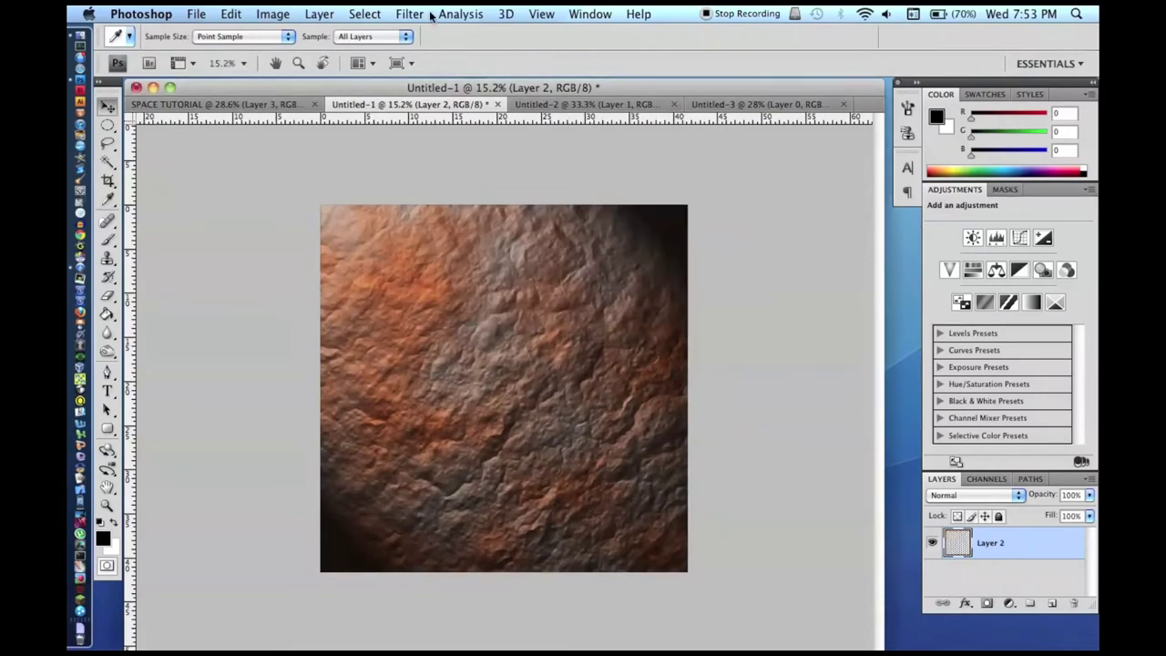
key("v")
- Shift the rock texture's hue from orange to blue with a Hue/Saturation adjustment
left_click(274, 14)
mouse_move(309, 61)
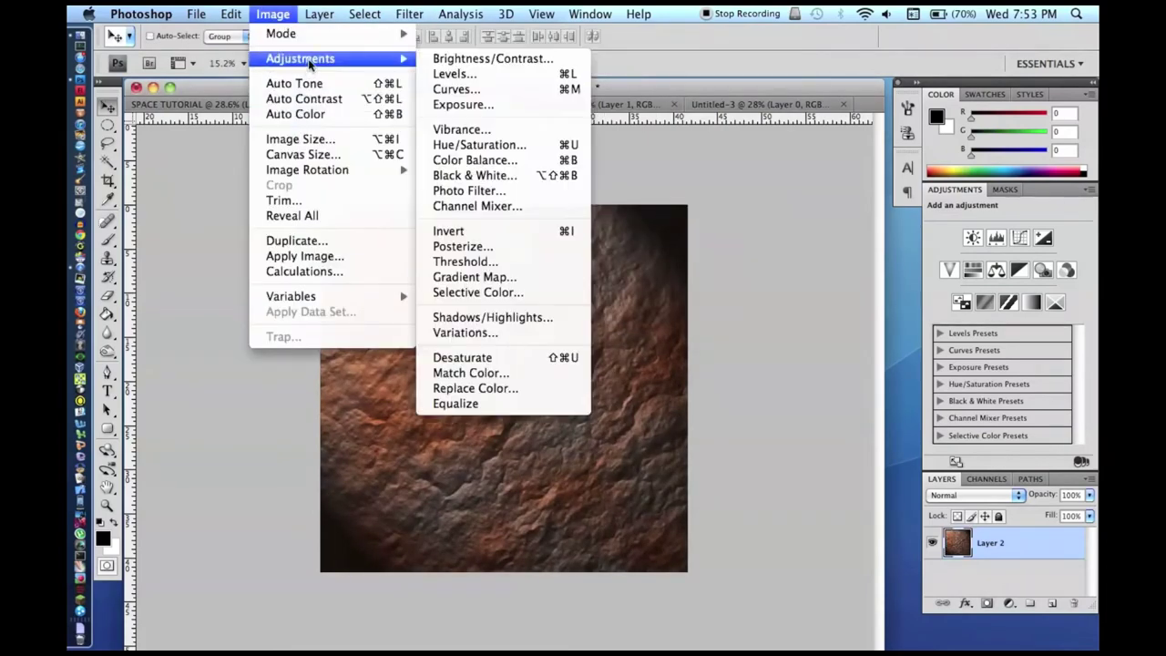
left_click(479, 150)
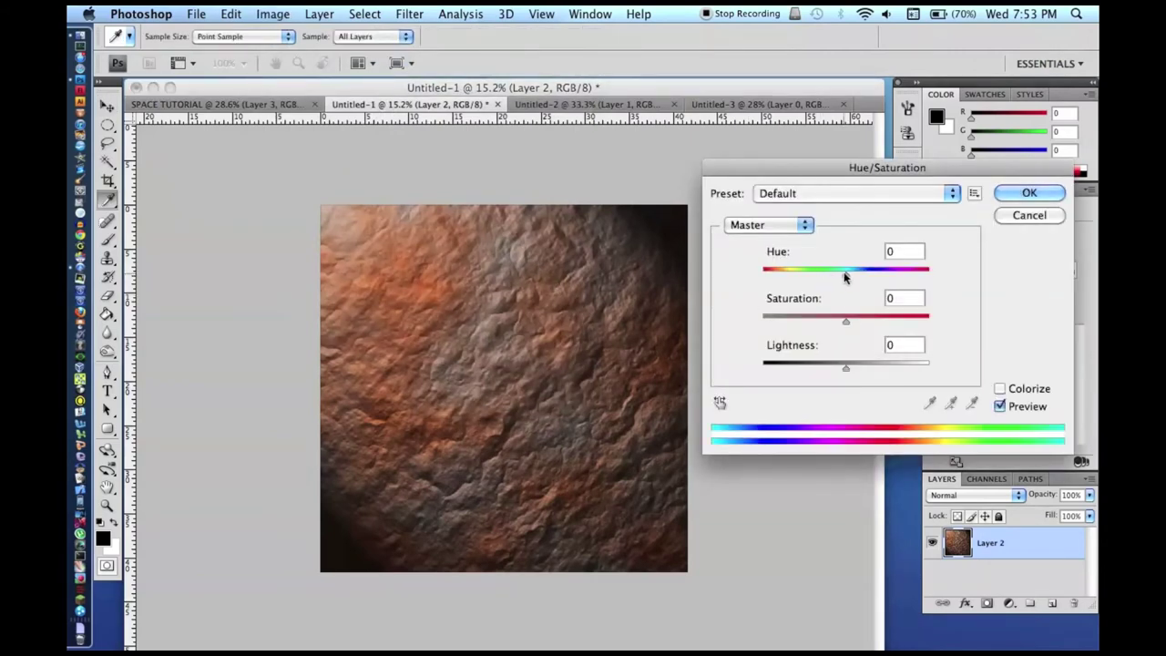
left_click_drag(841, 276, 772, 273)
key("Return")
key("v")
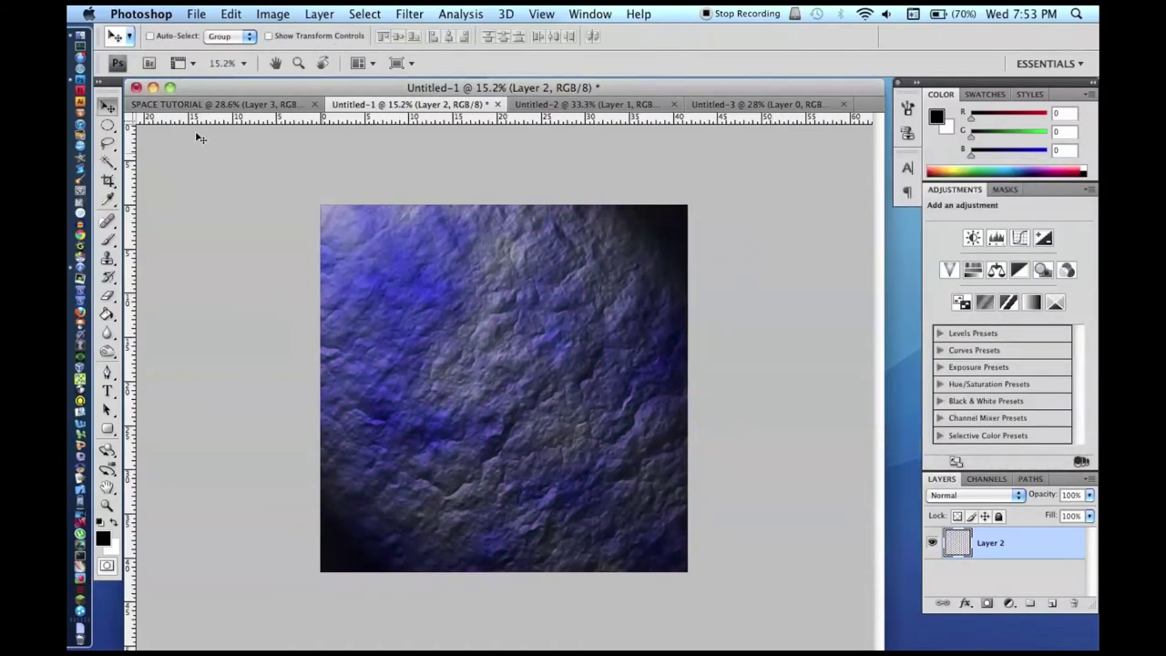
- Copy a rectangular selection from the middle of the blue rock texture and paste it into a new document
left_click(111, 135)
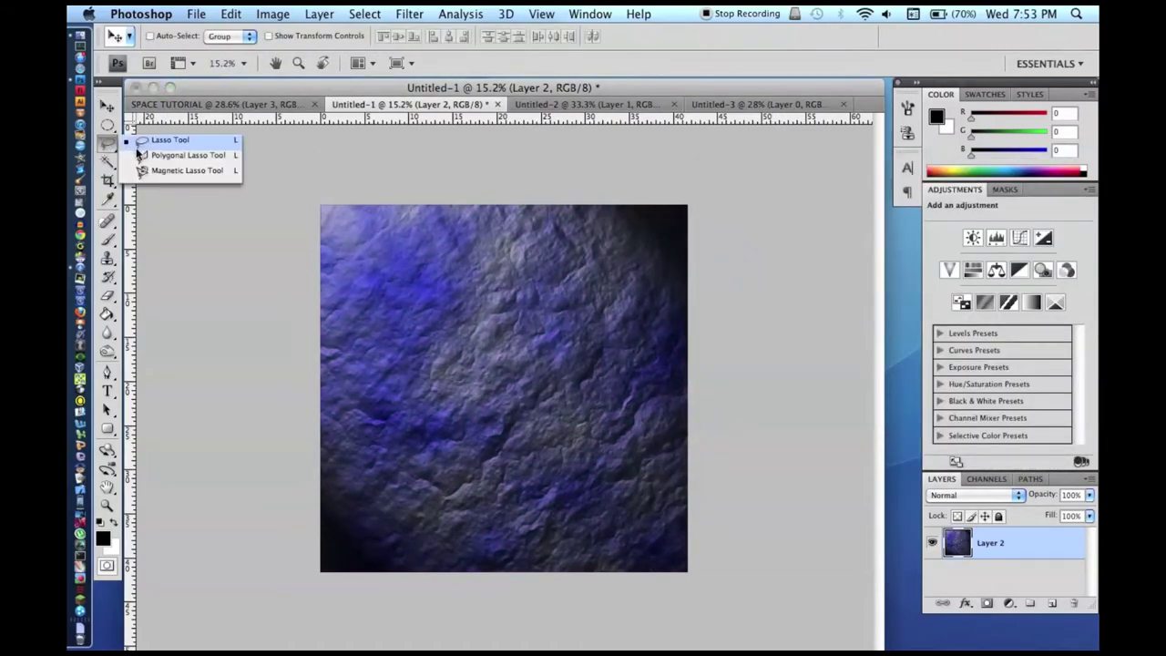
left_click(107, 124)
left_click(175, 123)
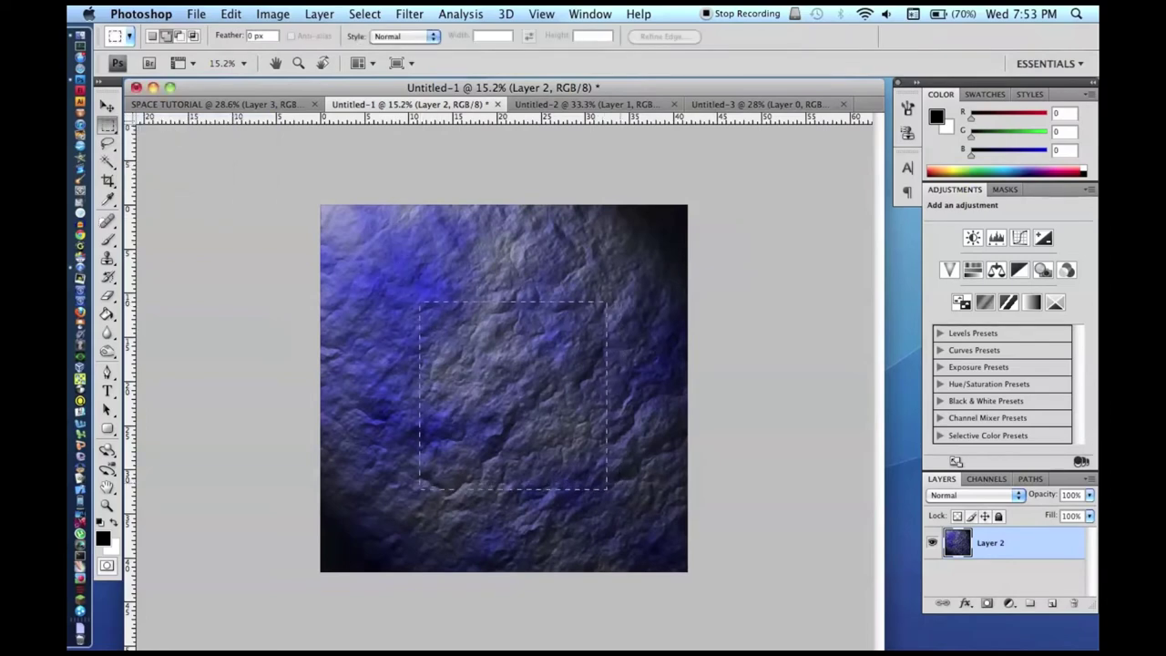
key("super+c")
key("super+n")
key("Return")
key("super+v")
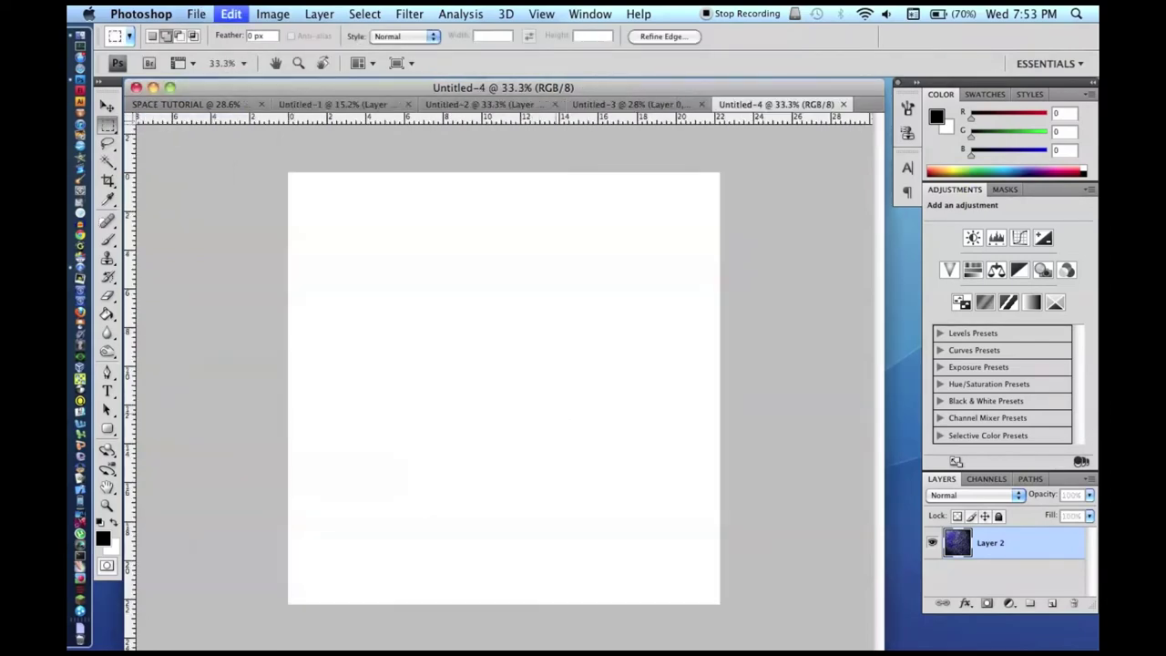
- Turn the pasted blue rock layer into a 3D sphere shape
left_click(506, 14)
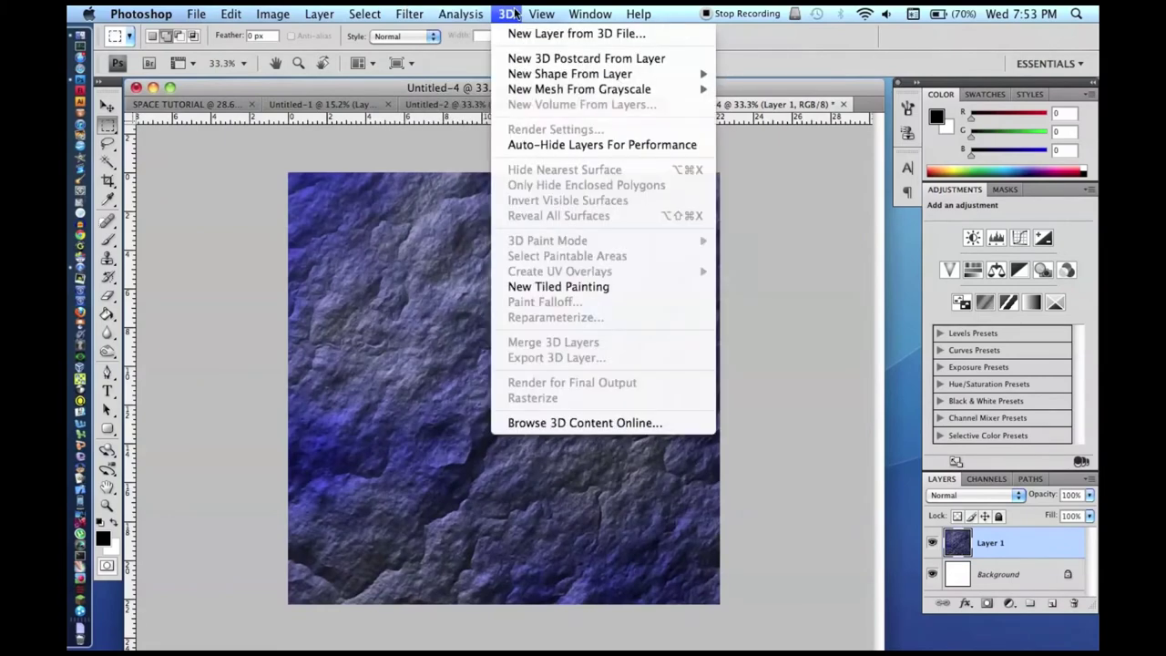
mouse_move(539, 77)
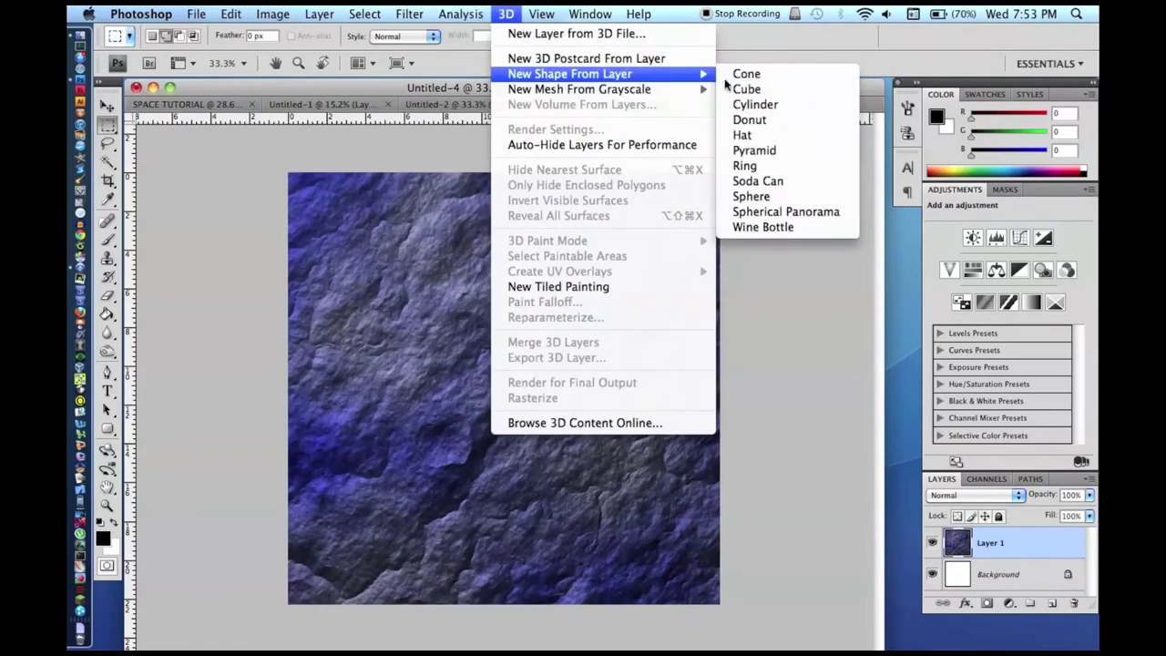
left_click(749, 196)
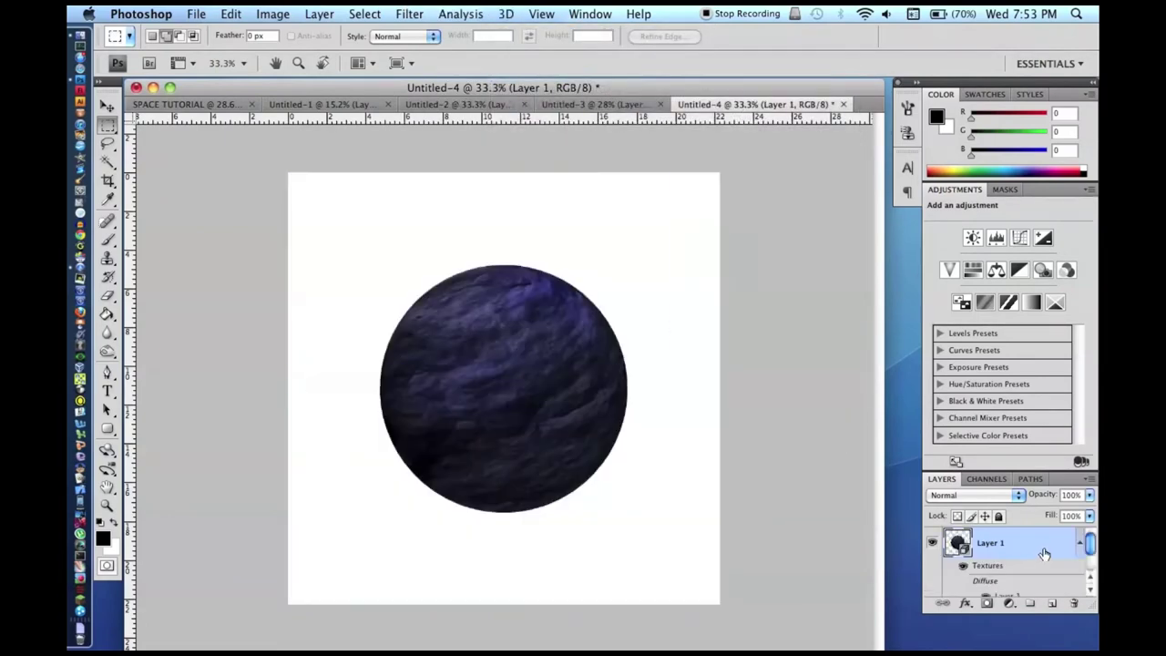
- Convert the blue sphere's Layer 1 to a Smart Object and rasterize it
right_click(1039, 545)
left_click(1027, 498)
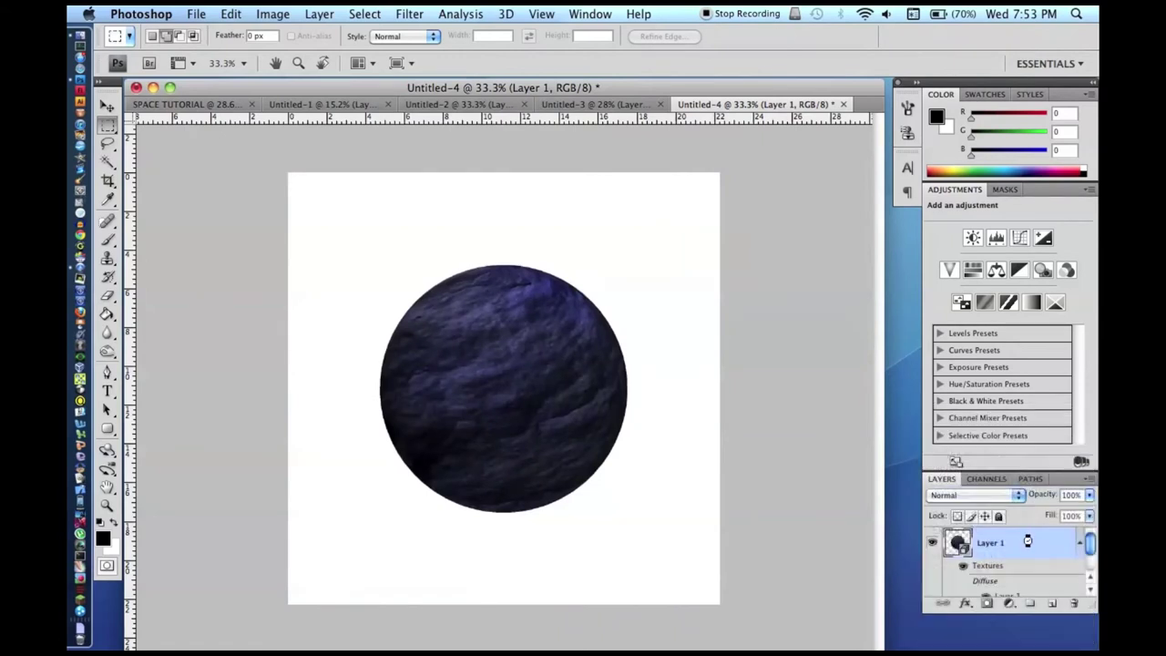
right_click(1028, 546)
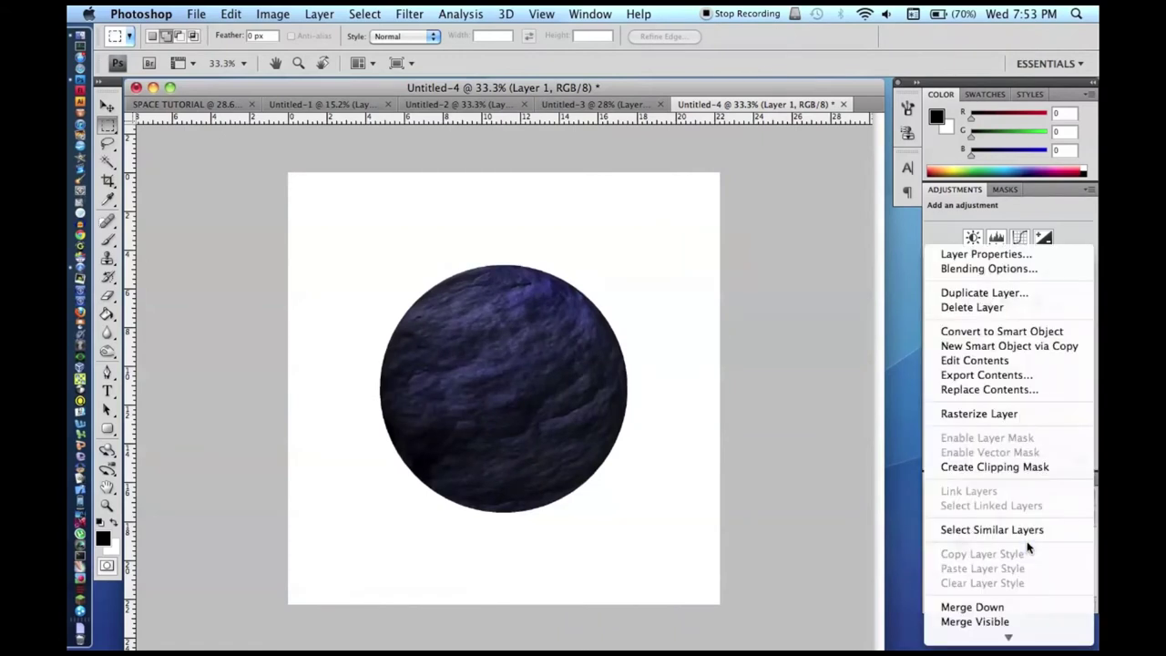
left_click(1022, 417)
- Copy the whole blue sphere layer and paste it into SPACE TUTORIAL
key("super+a")
left_click(424, 188)
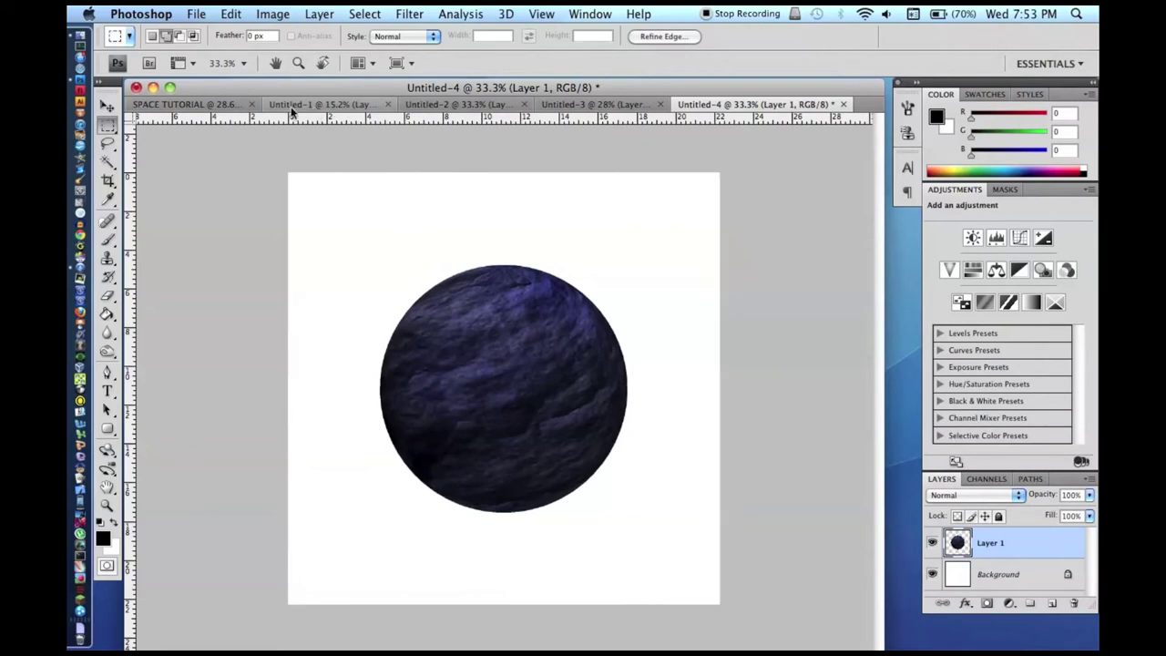
left_click(207, 104)
key("super+v")
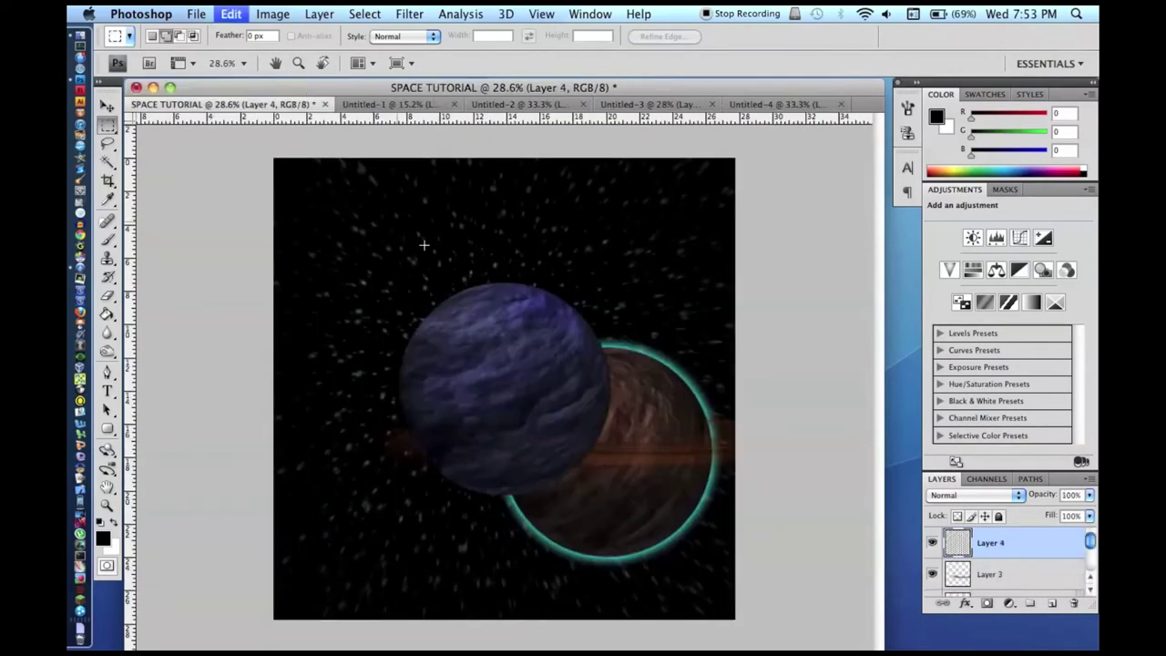
- Scale the blue sphere down to a small moon and place it over the upper right part of the planet
key("super+t")
left_click_drag(397, 281, 553, 443)
left_click(107, 124)
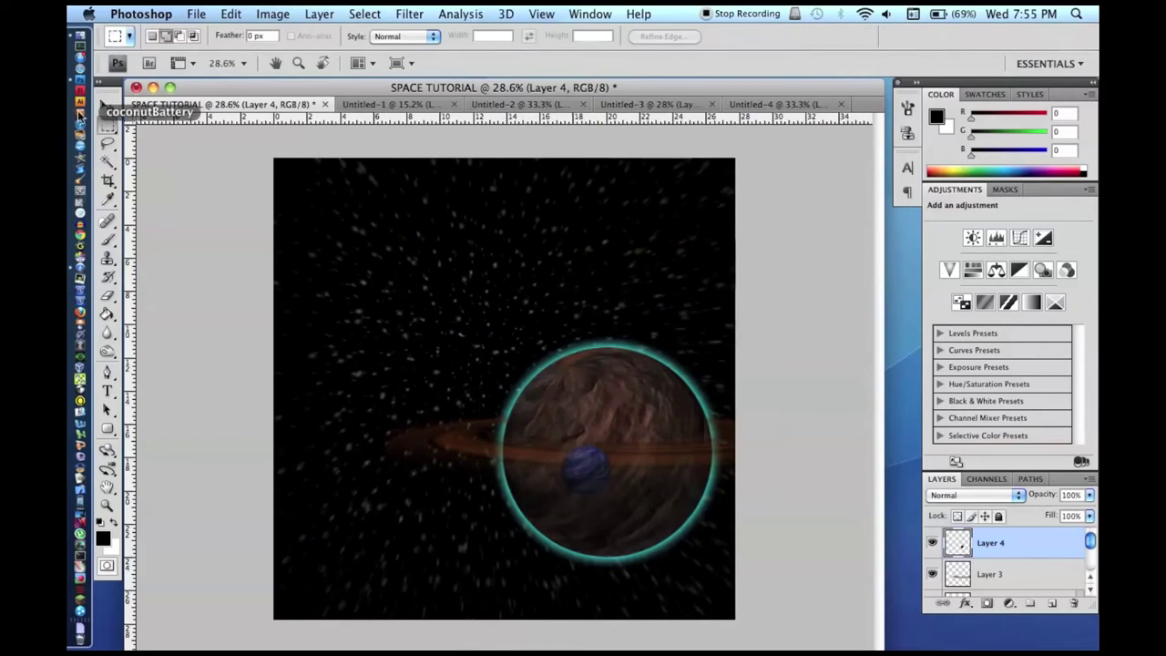
left_click(107, 107)
left_click_drag(587, 466, 644, 398)
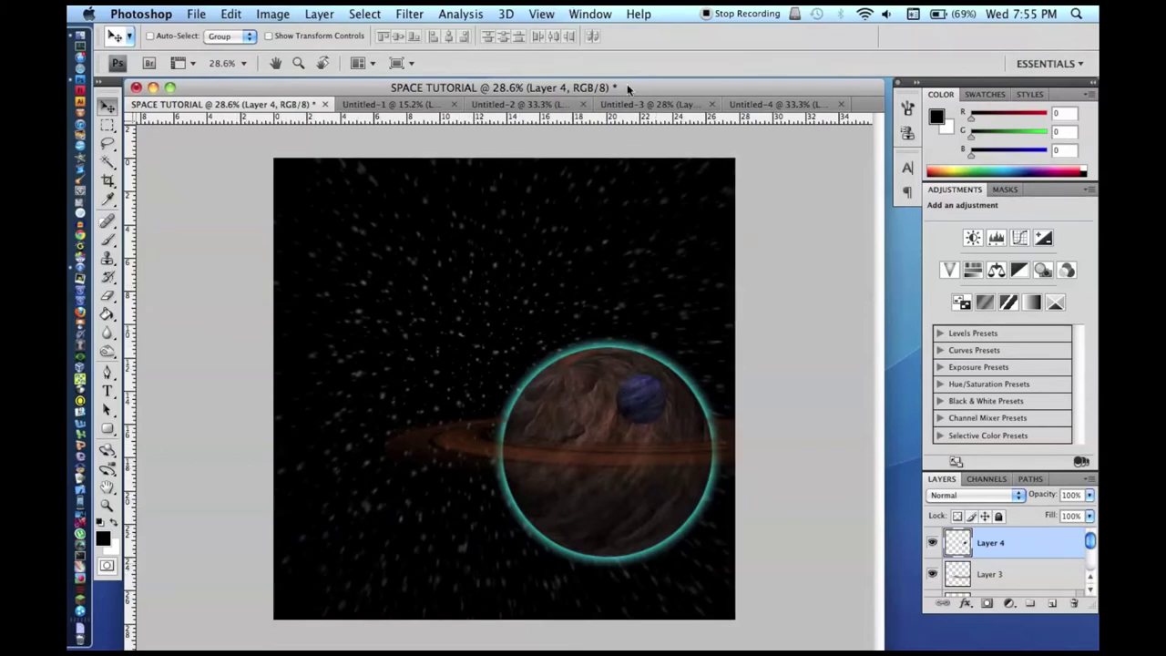
- Return to Untitled-1 and step back to undo the blue hue shift on the rock texture
left_click(544, 104)
left_click(333, 103)
key("super+alt+z")
key("super+alt+z")
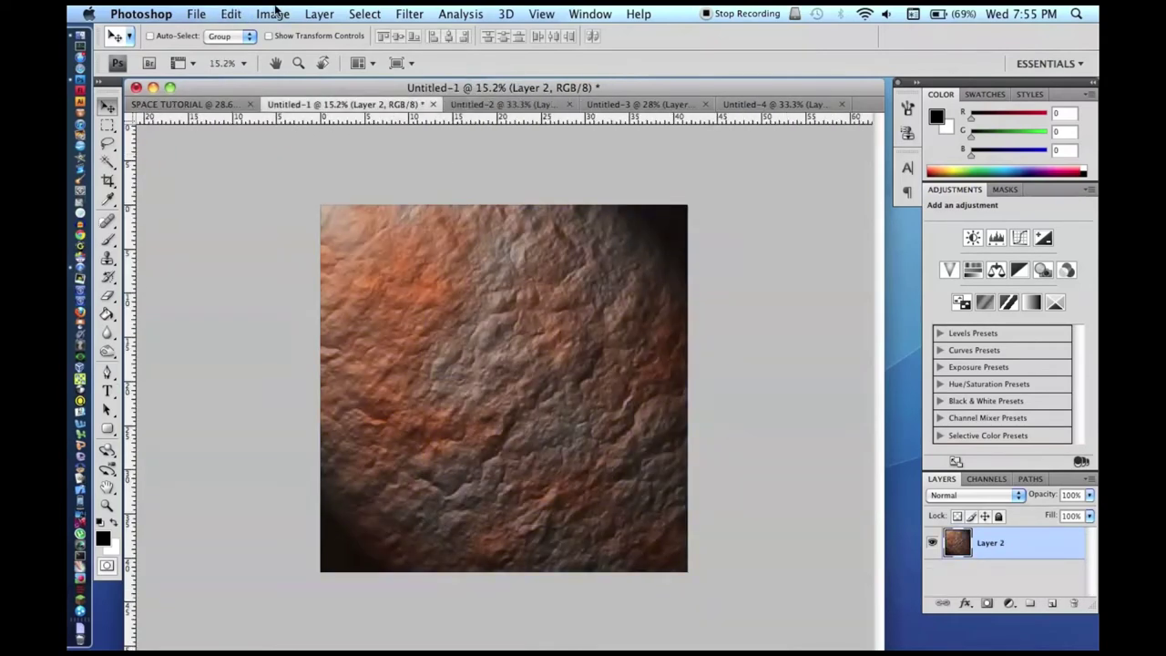
left_click(272, 14)
mouse_move(299, 55)
left_click(483, 56)
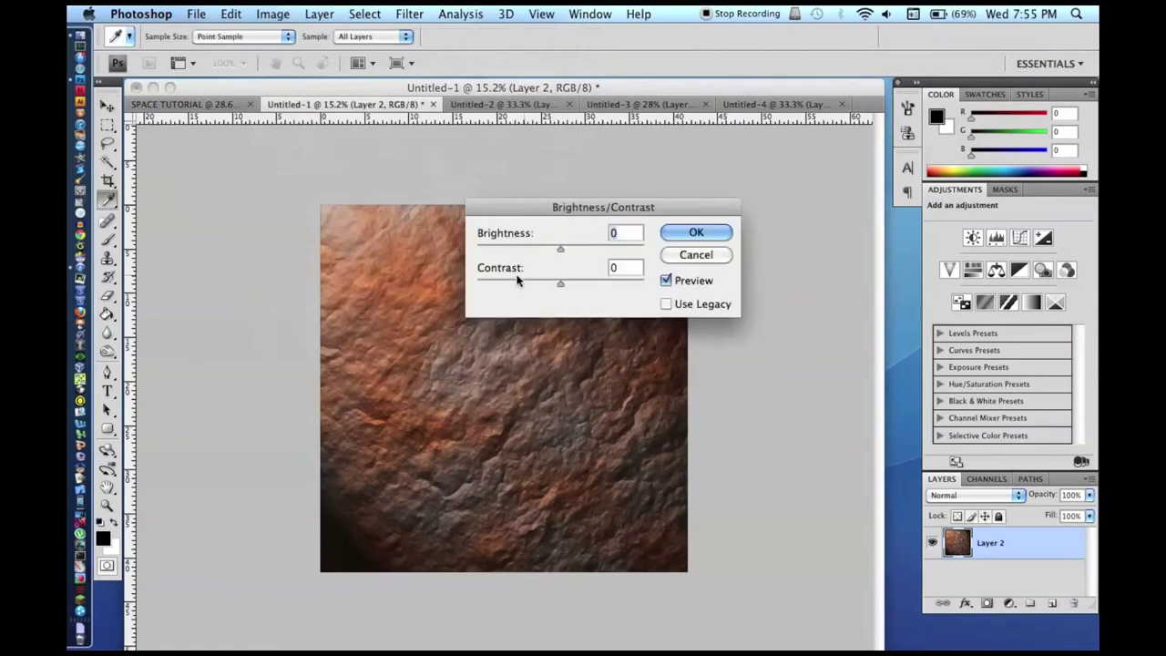
left_click(676, 229)
- Shift the hue of the orange rock texture to bright green with Hue/Saturation
left_click(310, 13)
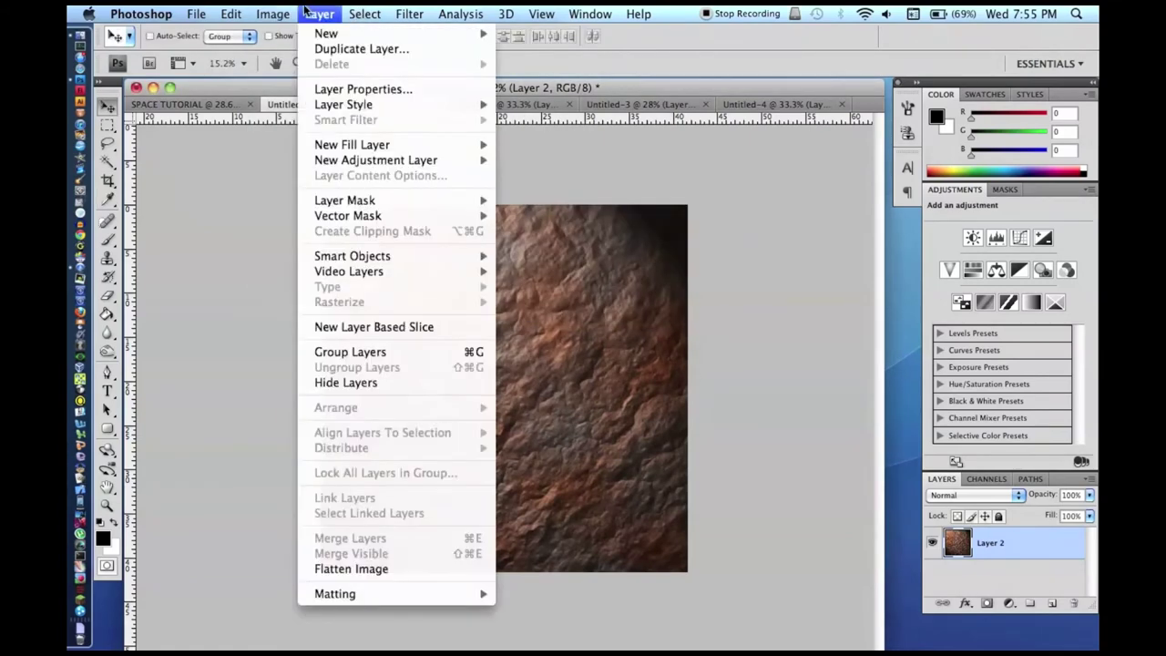
mouse_move(299, 56)
left_click(482, 144)
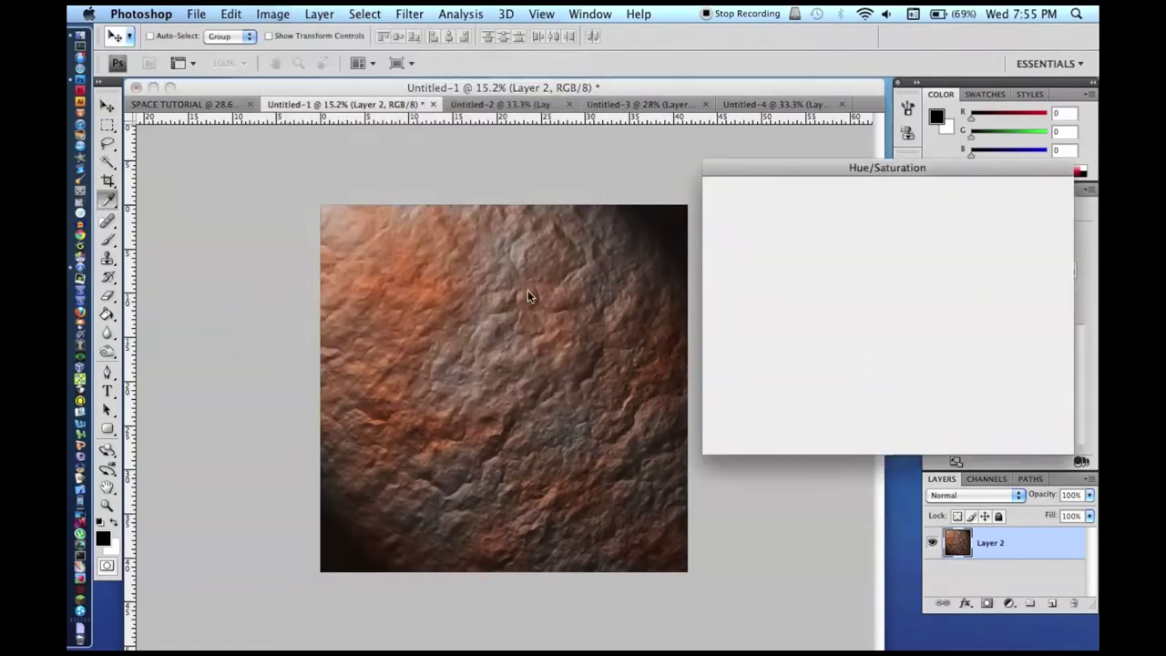
mouse_move(846, 273)
left_mouse_down()
mouse_move(928, 279)
mouse_move(898, 277)
left_mouse_up()
key("Return")
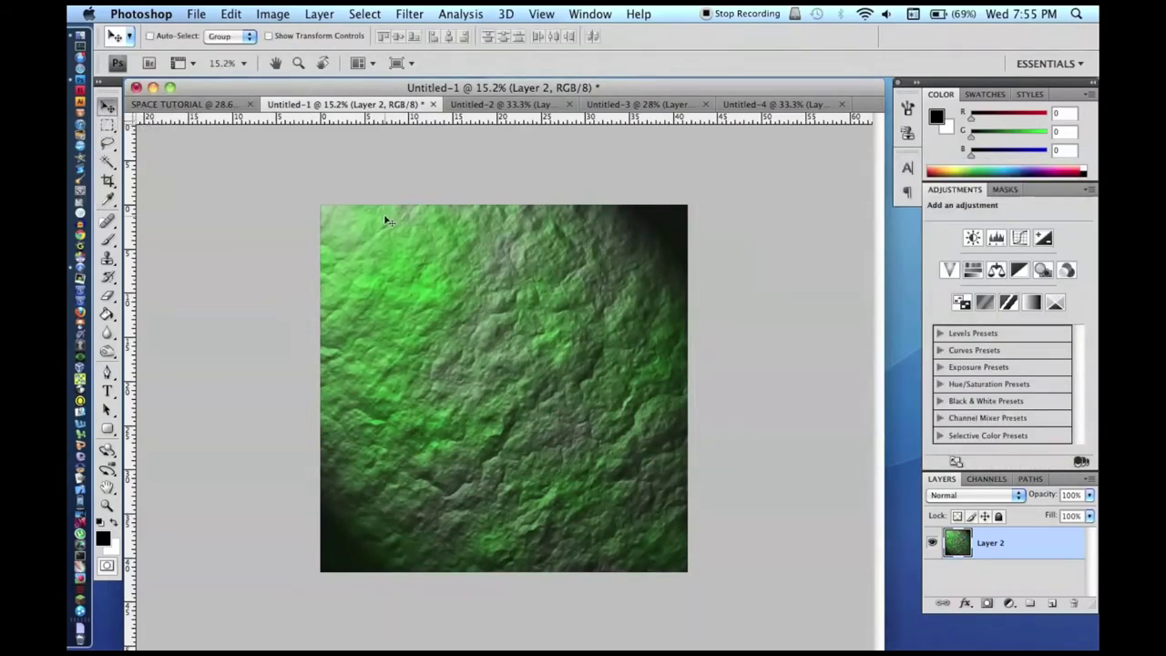
- Copy a rectangular area of the green rock texture's lower middle and paste it into a new document
left_click(107, 125)
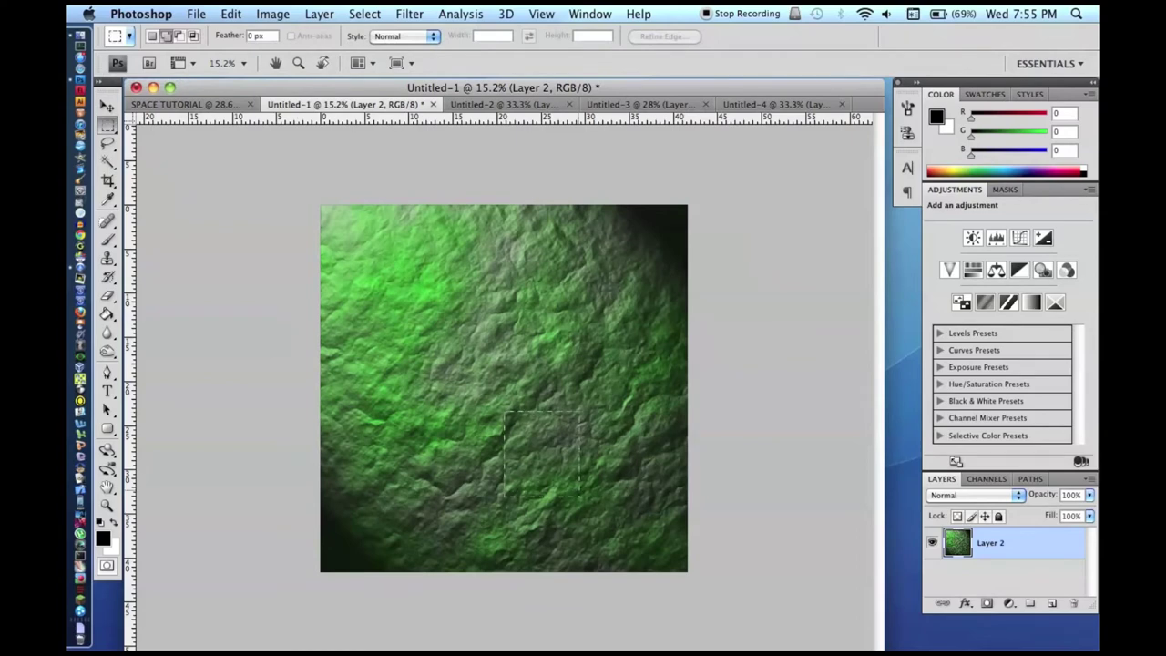
key("super+n")
key("Return")
key("super+v")
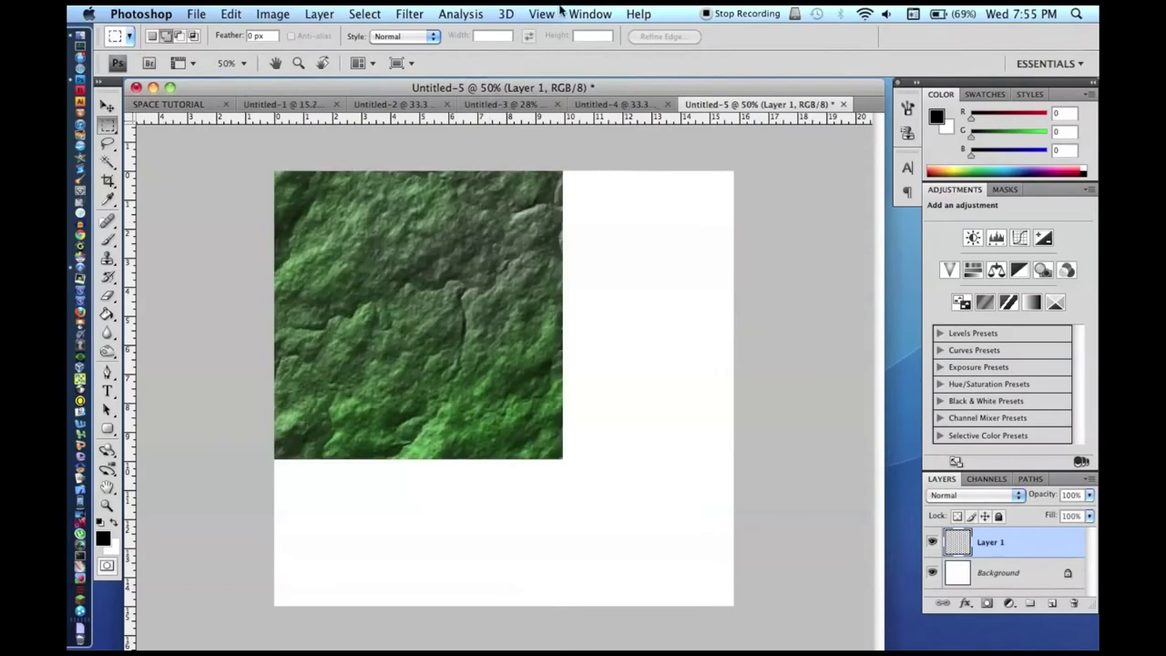
- Turn the green rock layer into a 3D sphere and rotate it so its brighter texture faces forward
left_click(505, 13)
mouse_move(574, 74)
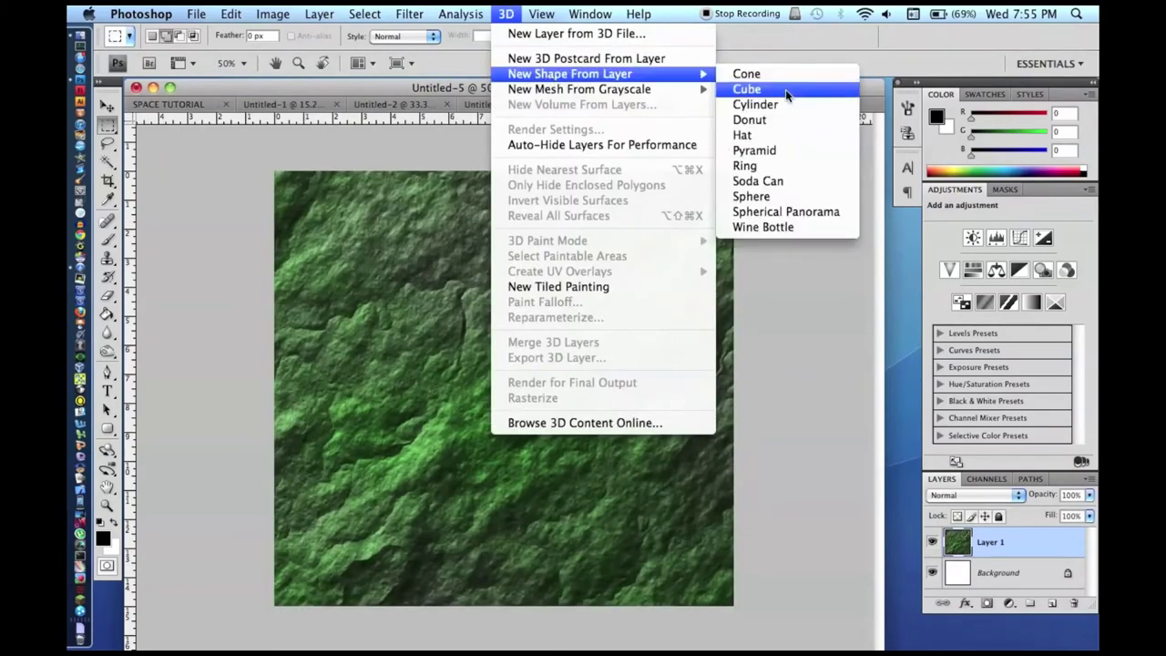
left_click(787, 201)
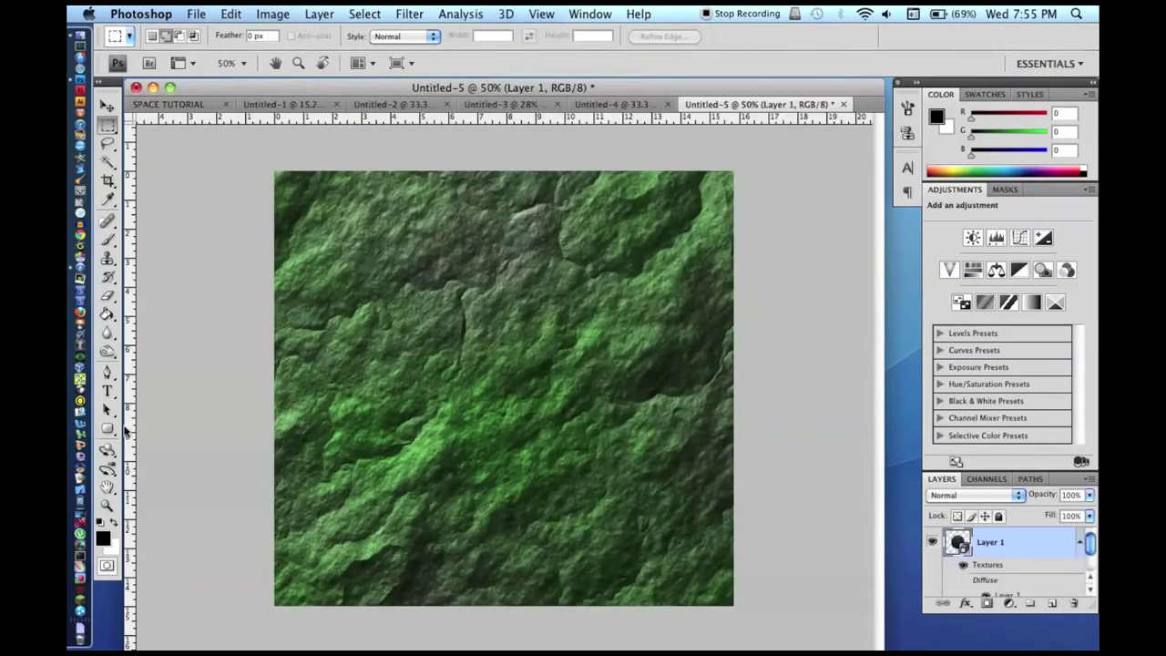
left_click_drag(481, 450, 433, 345)
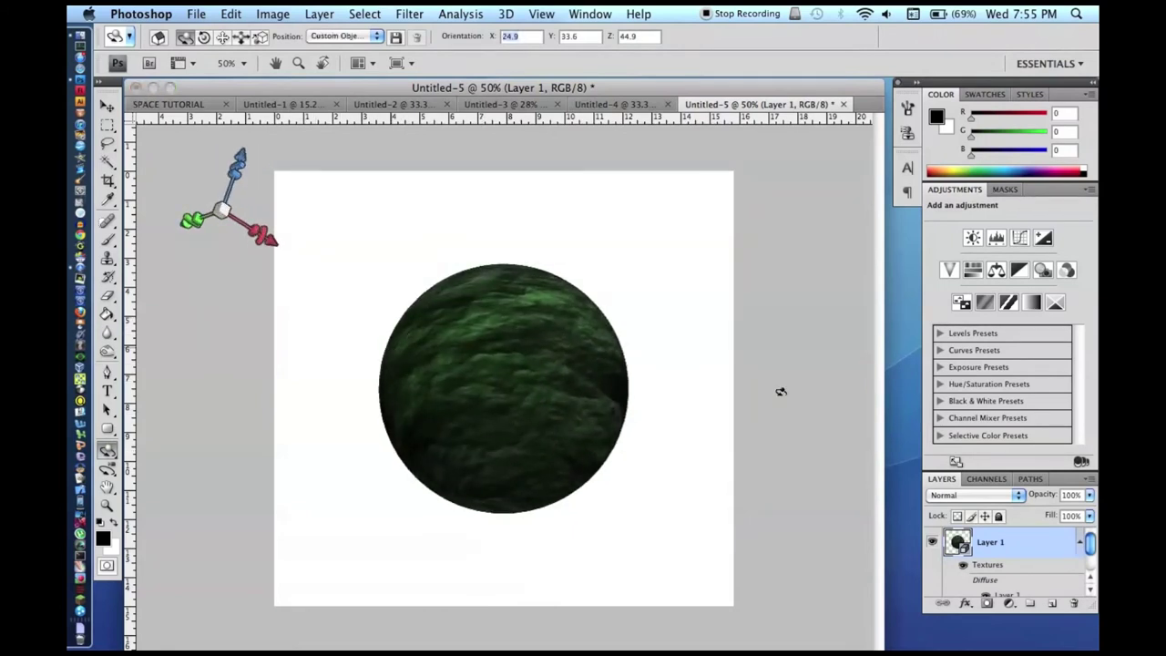
- Convert the green sphere's Layer 1 to a Smart Object and rasterize it
right_click(1047, 556)
left_click(1024, 486)
right_click(1027, 547)
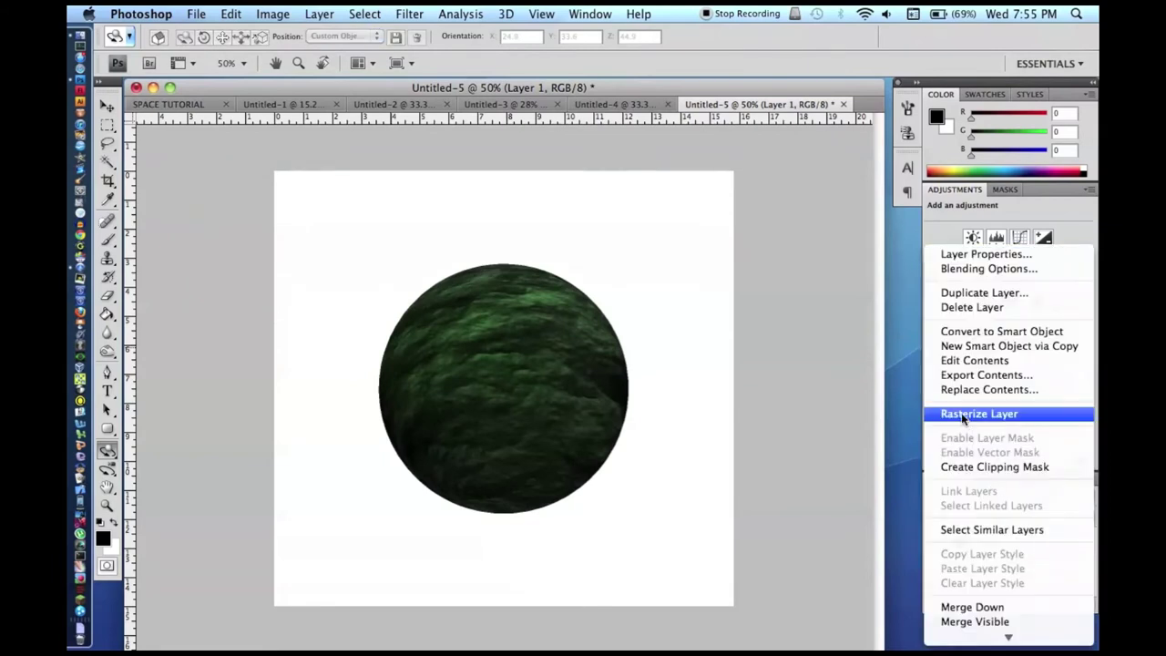
left_click(990, 415)
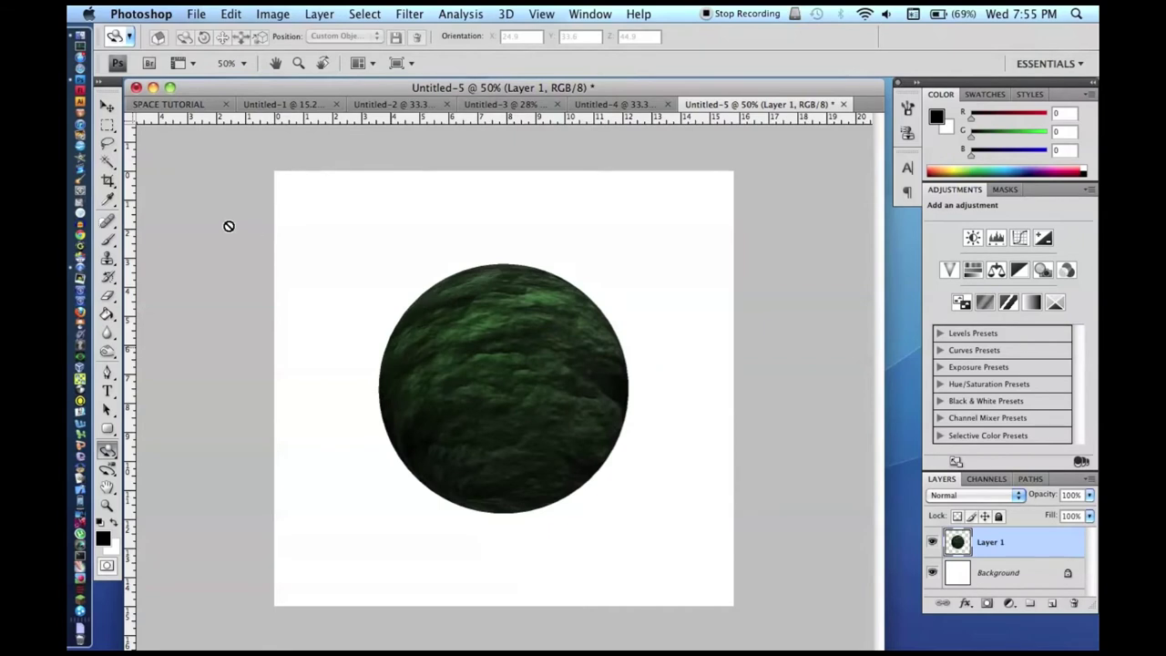
- Copy the whole green sphere layer and paste it into SPACE TUTORIAL
left_click(107, 106)
key("super+a")
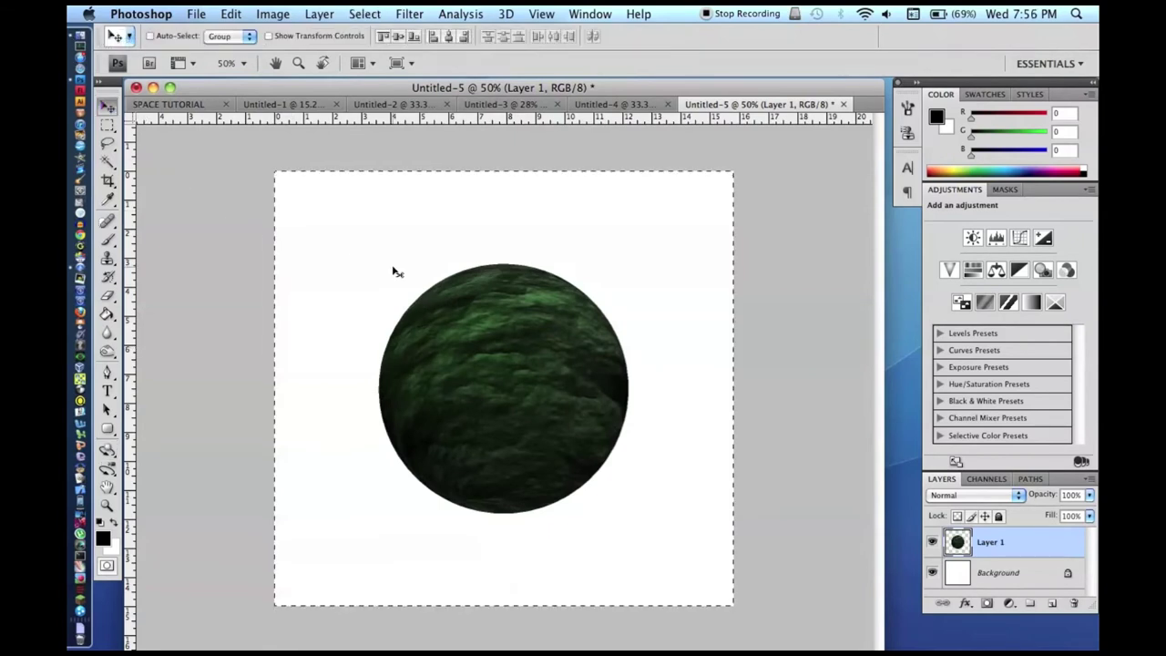
left_click(168, 103)
key("super+v")
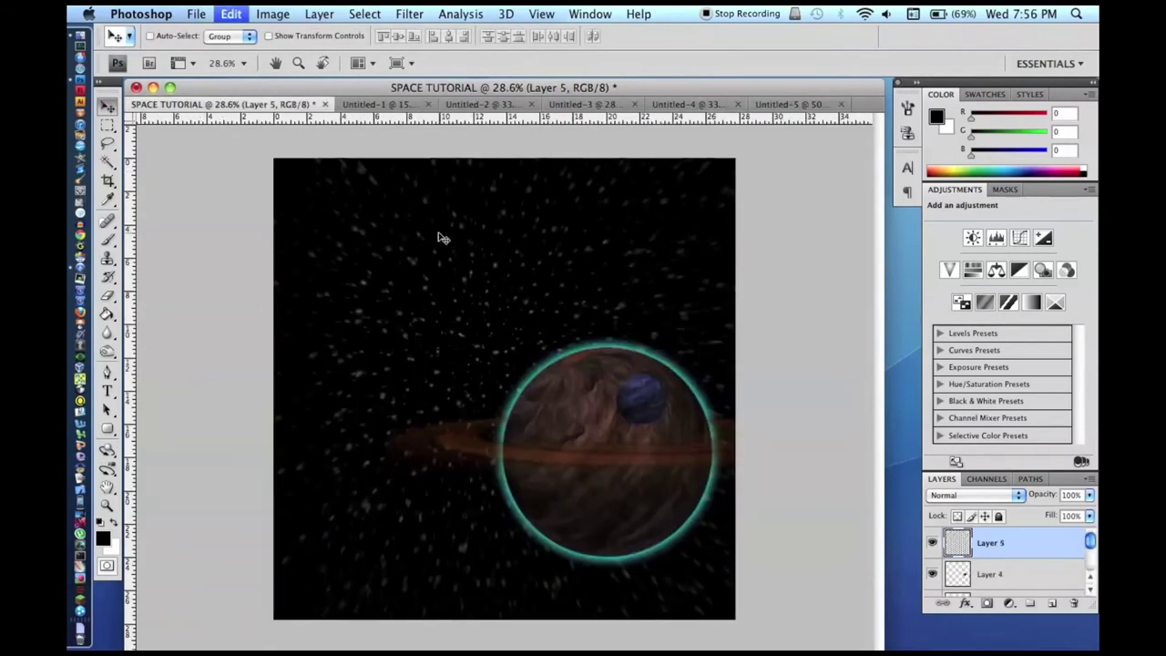
- Scale the green sphere down and place it partly outside the lower left corner of the space scene
key("super+t")
left_click_drag(538, 356, 369, 512)
key("Return")
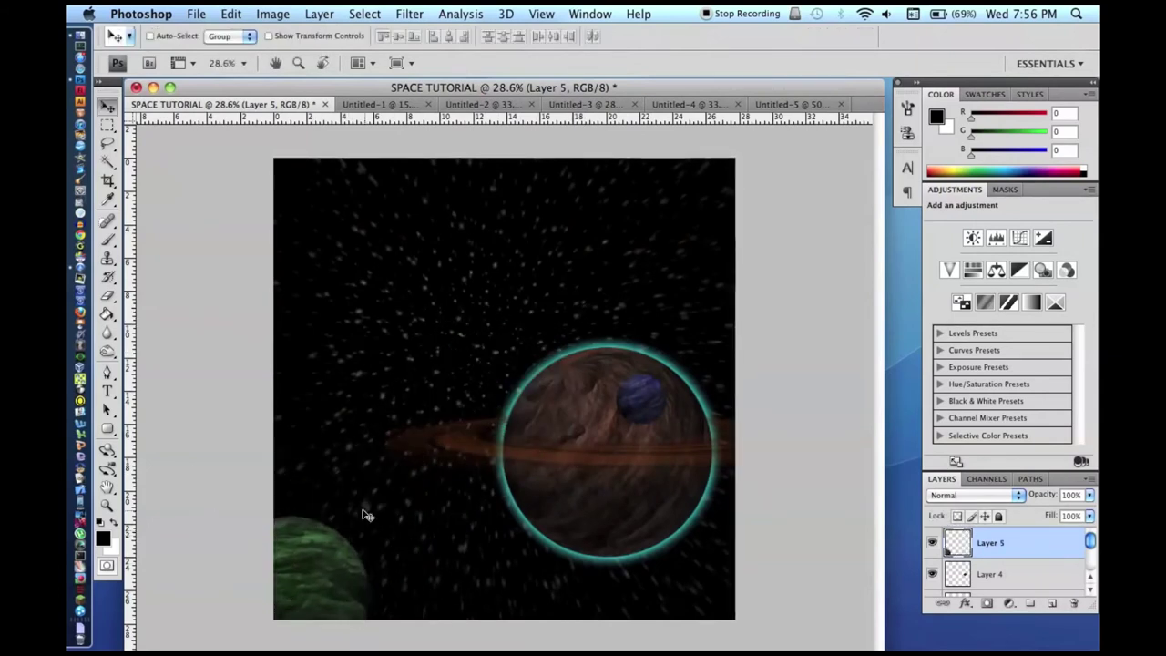
key("super+z")
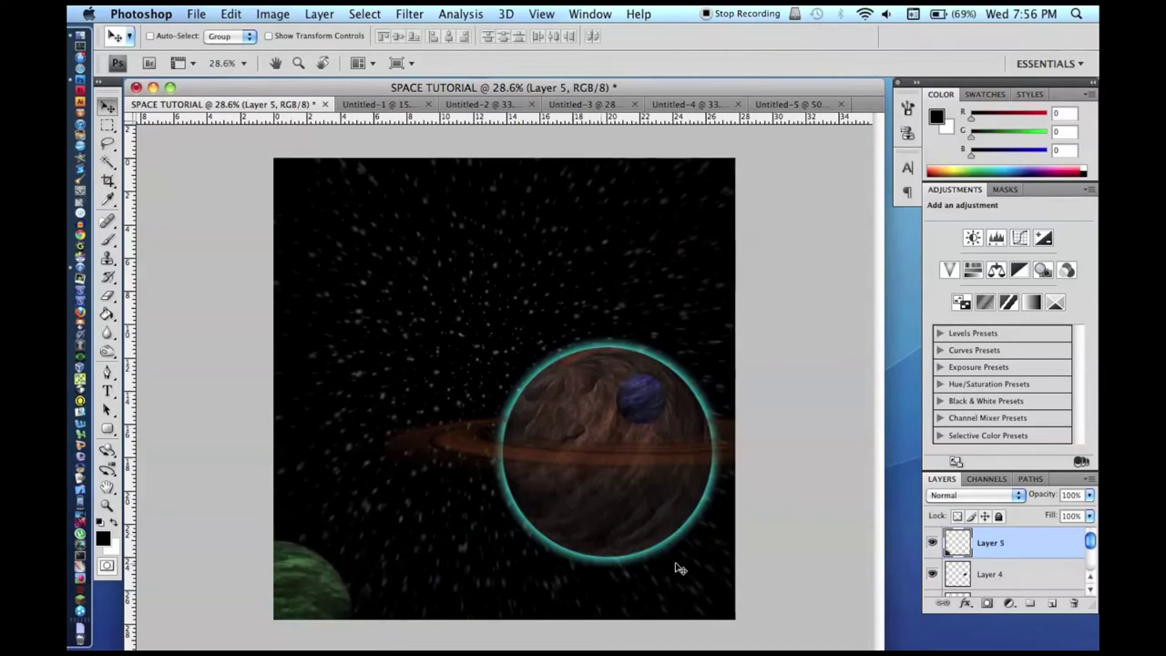
- Add an Outer Glow to the green planet in cyan with hue 175° and enlarge the glow
double_click(1064, 553)
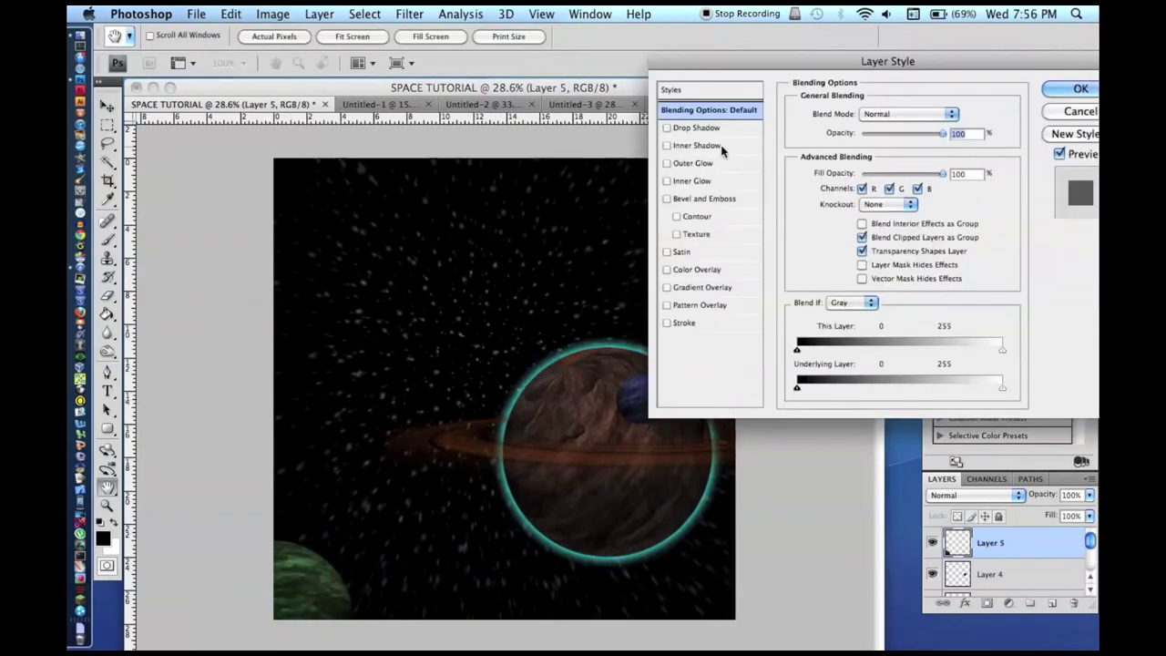
left_click(695, 164)
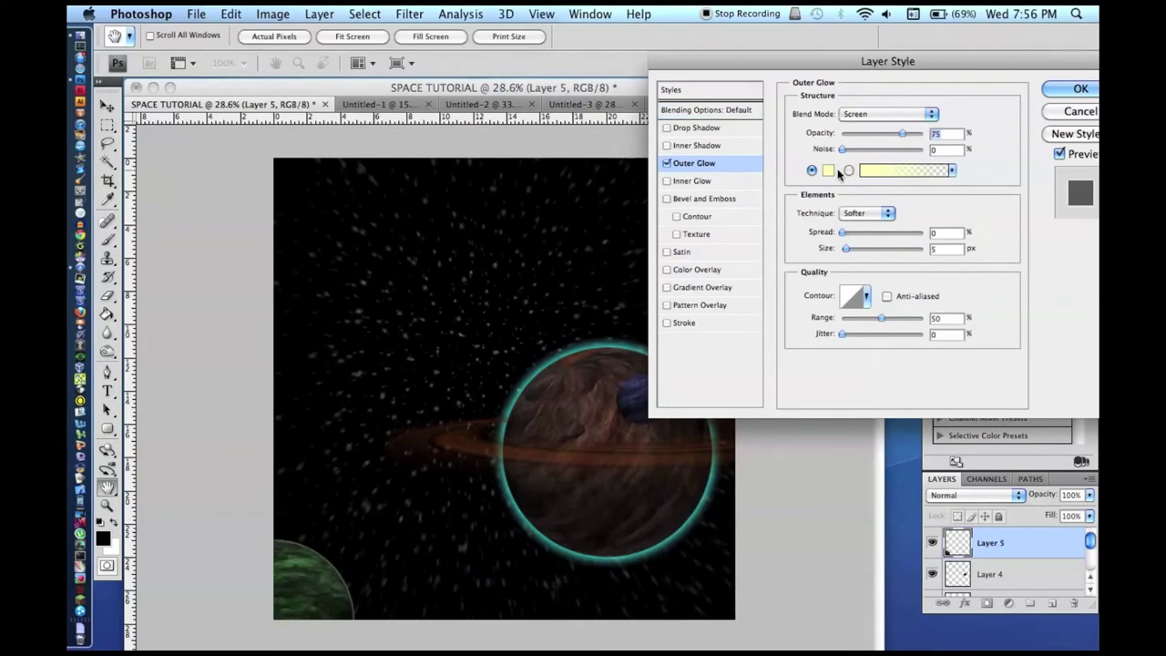
left_click(827, 171)
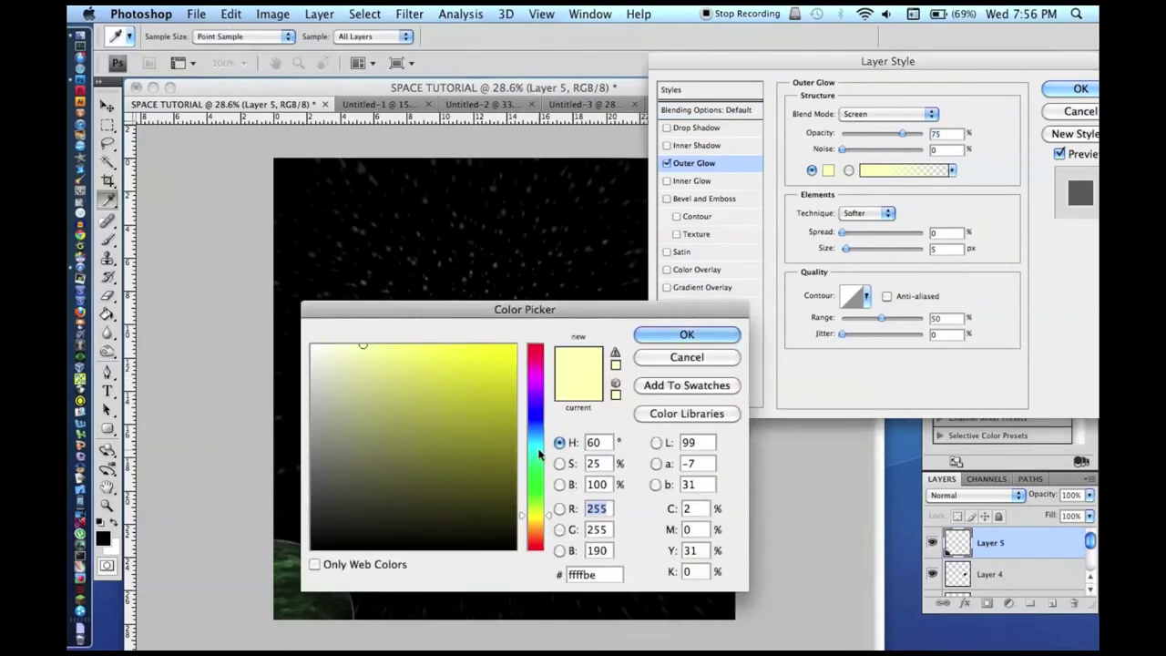
left_click(538, 450)
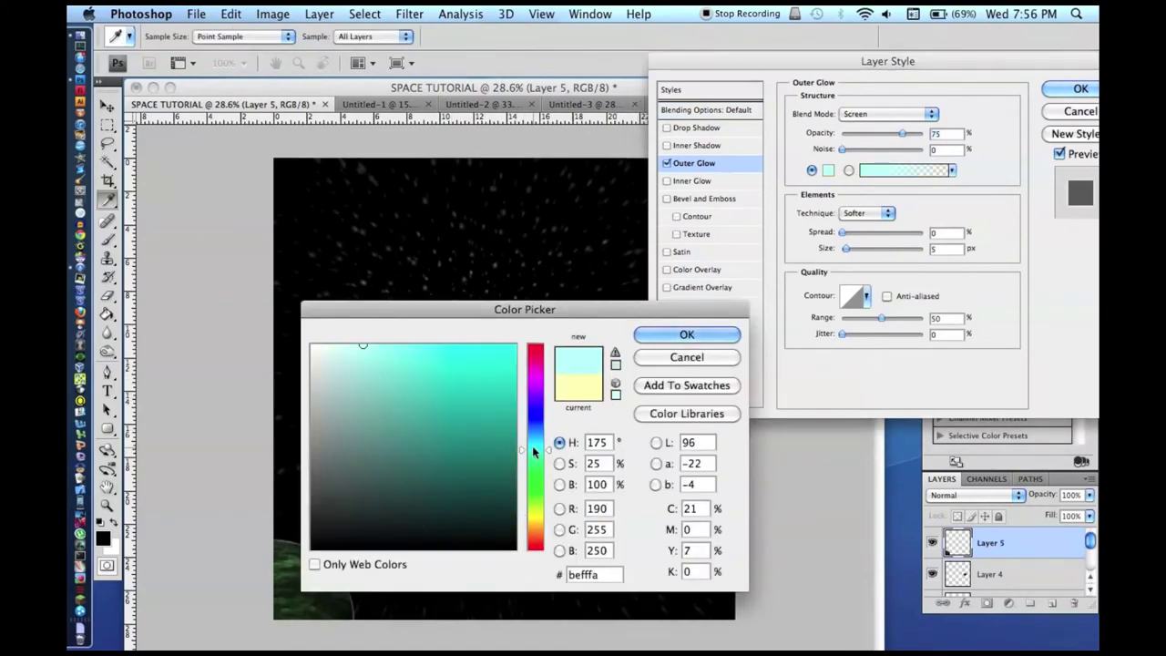
left_click_drag(398, 377, 411, 343)
key("Return")
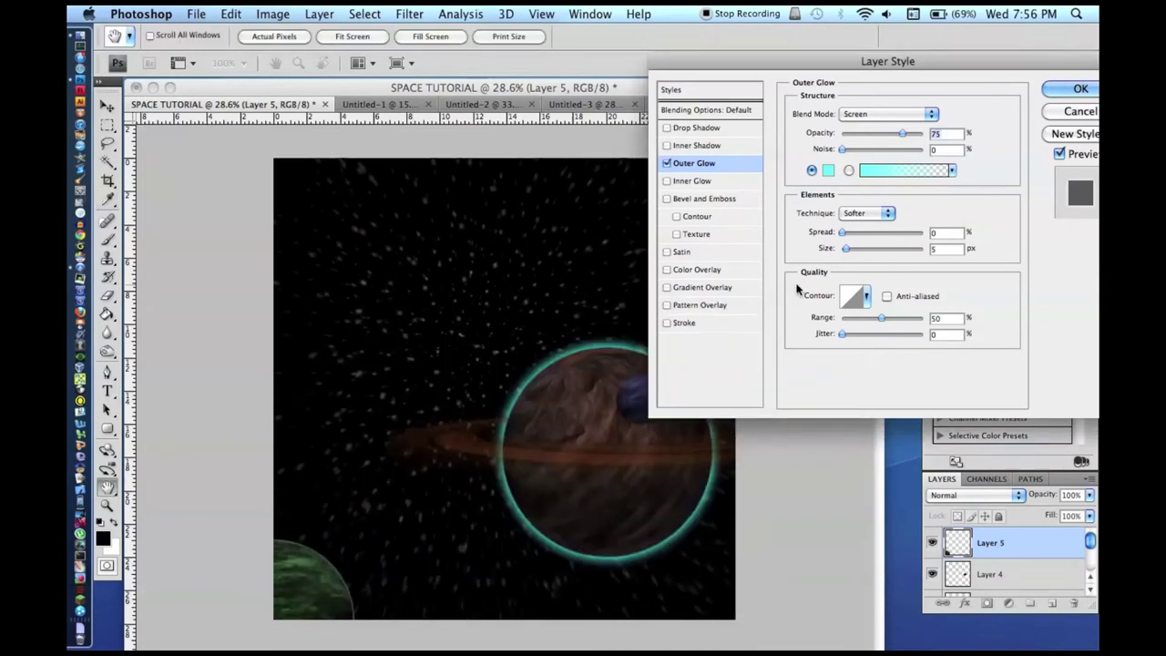
left_click_drag(853, 254, 860, 255)
key("Return")
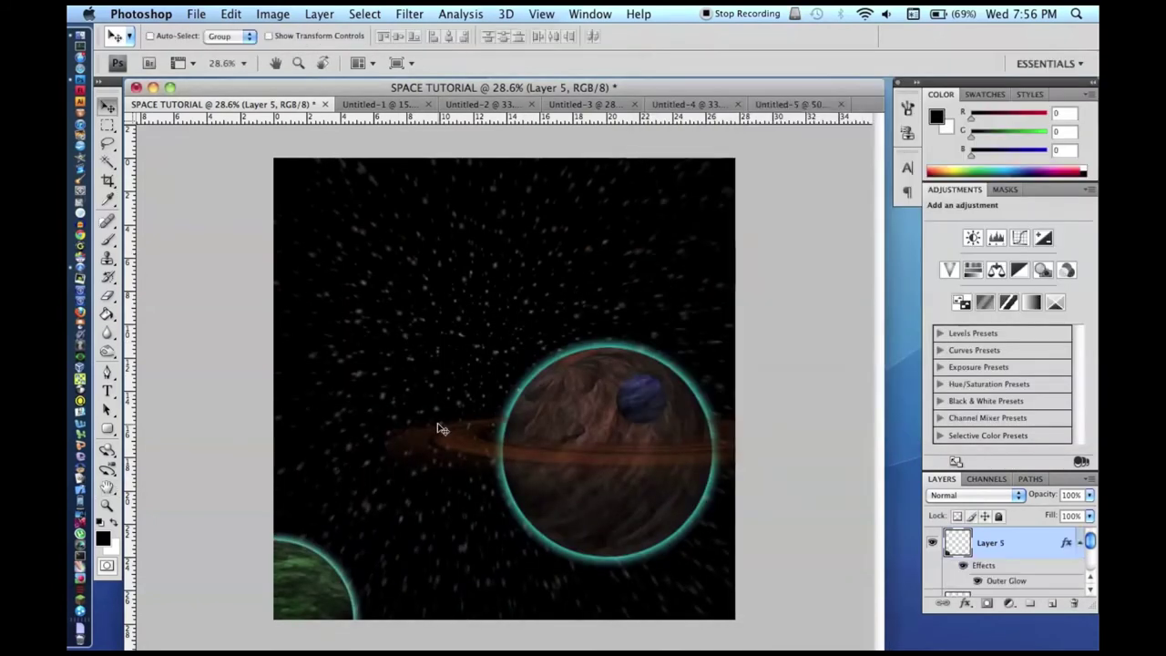
- Convert the locked Background layer of the space scene into a regular layer
scroll(321, 445, "down", 3)
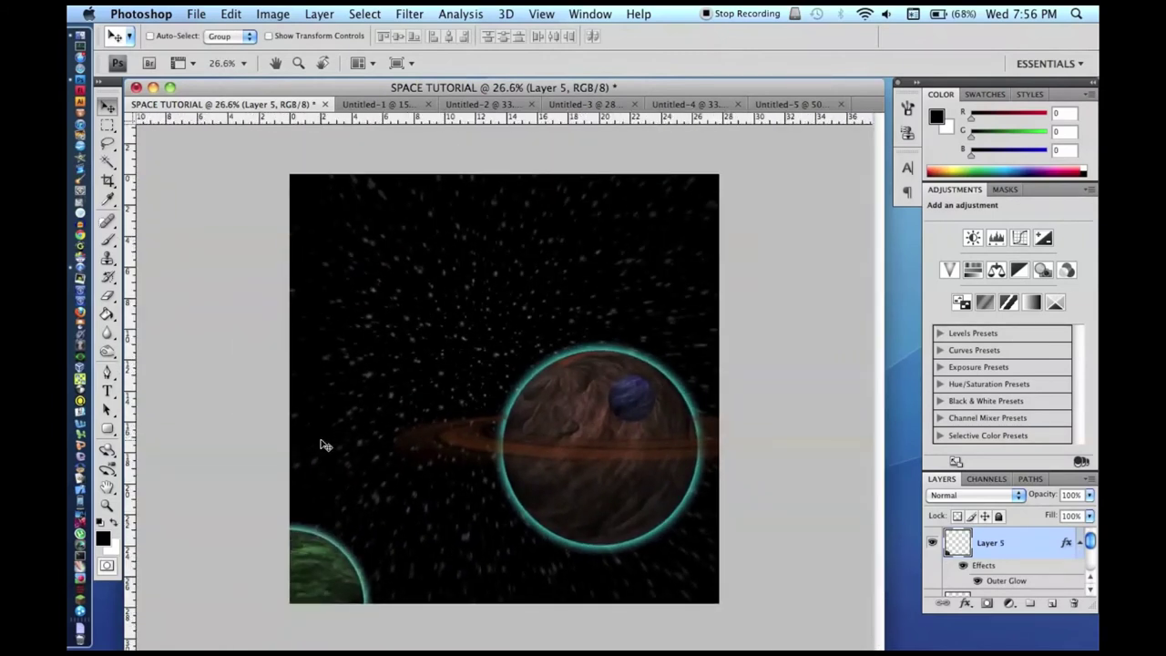
scroll(989, 550, "down", 1)
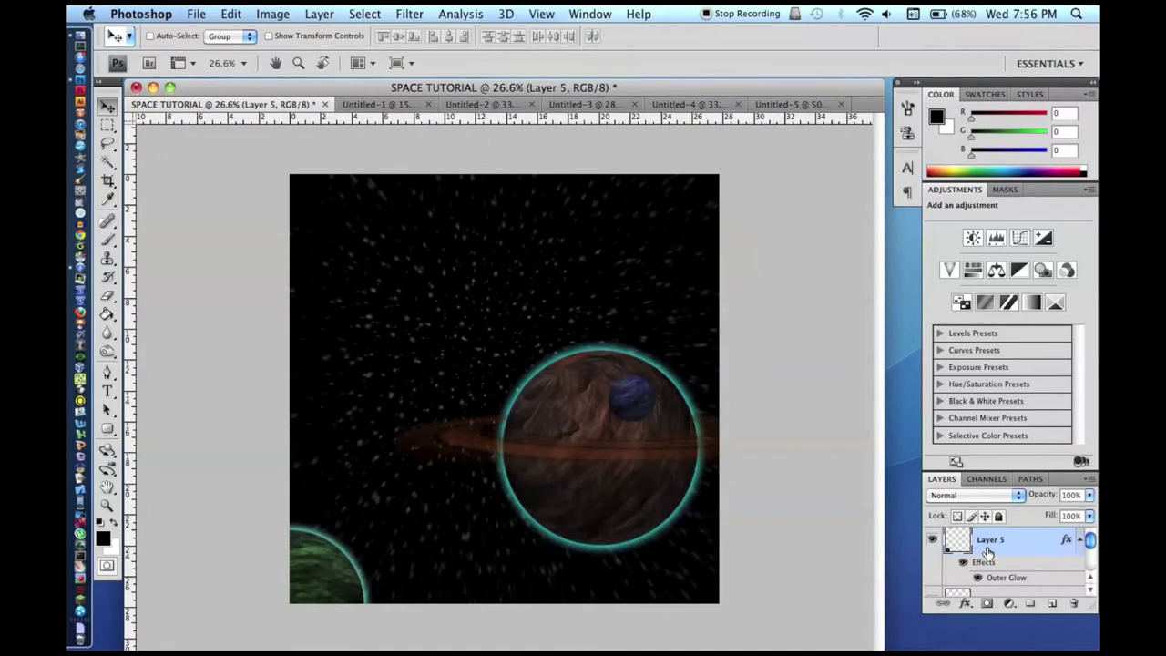
scroll(944, 560, "down", 5)
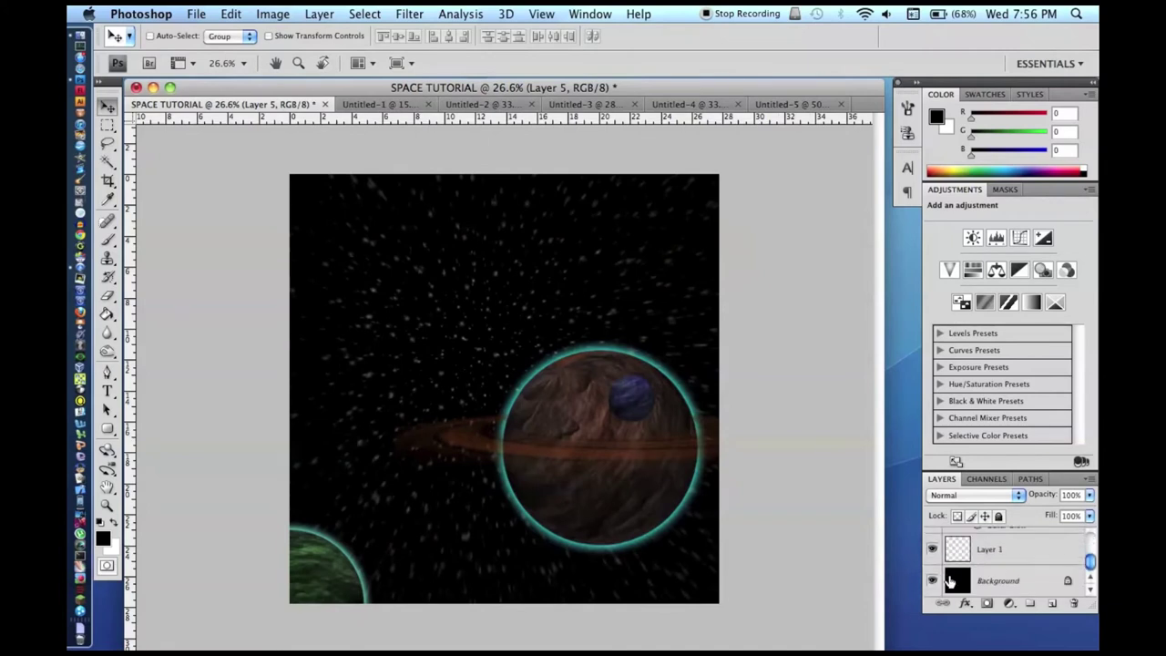
left_click(965, 587)
right_click(964, 588)
left_click(1013, 520)
key("Return")
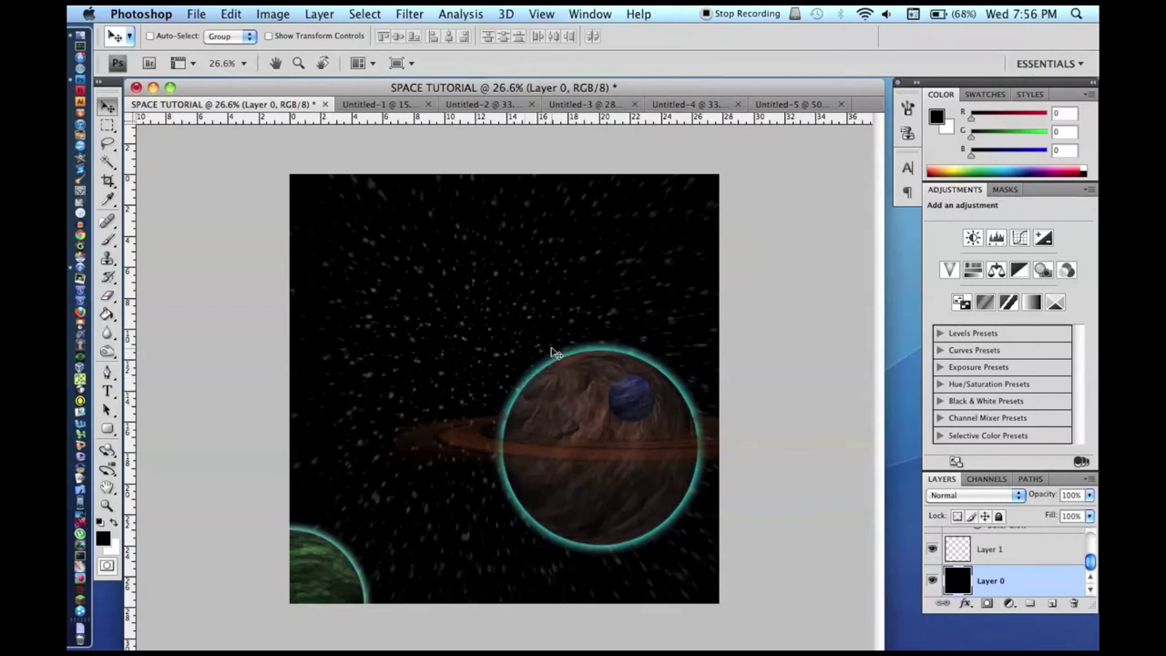
- Paint a small white spot on Layer 0 at the large planet's upper left edge with a 7 px brush at 70% opacity
scroll(539, 370, "up", 6)
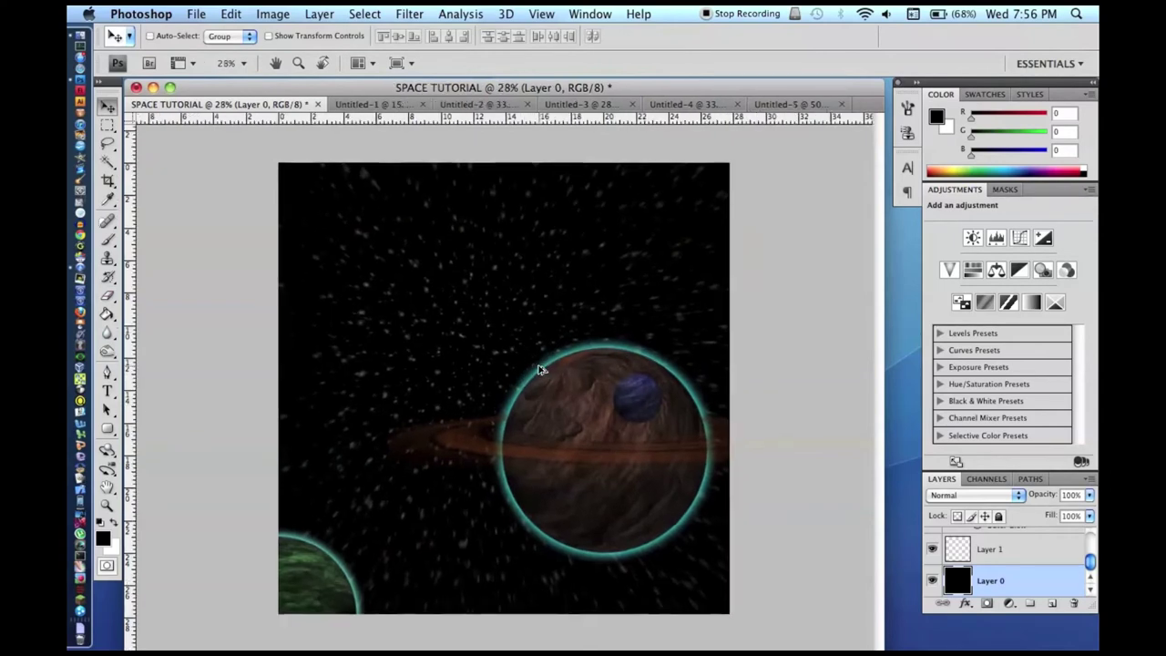
scroll(539, 370, "up", 2)
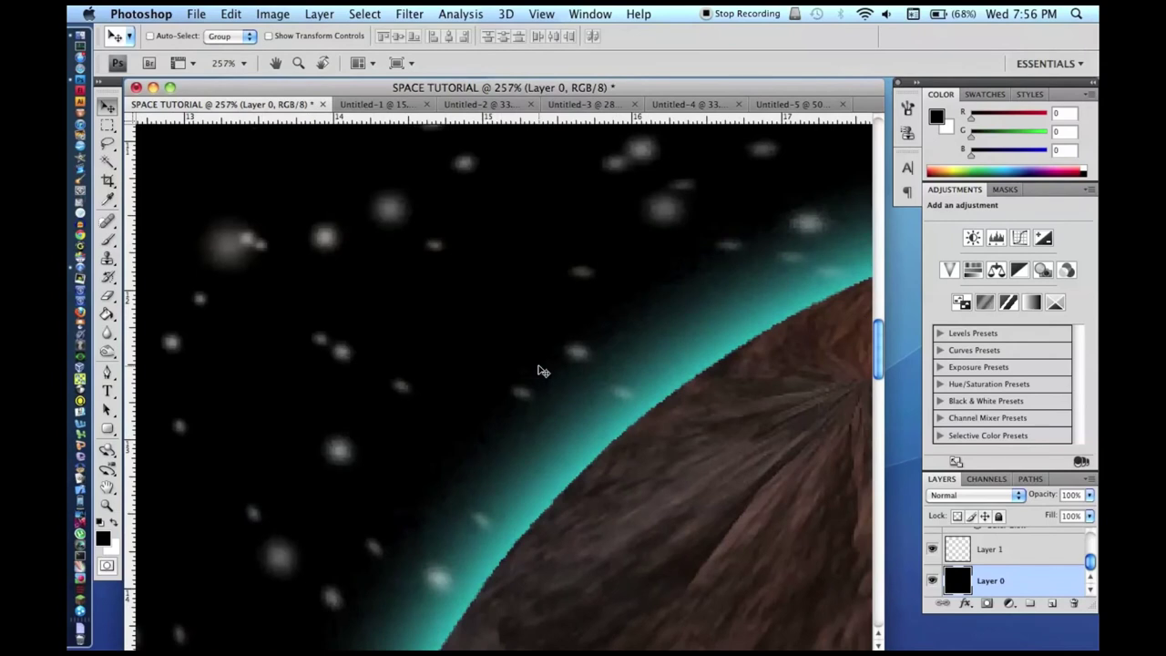
left_click(108, 239)
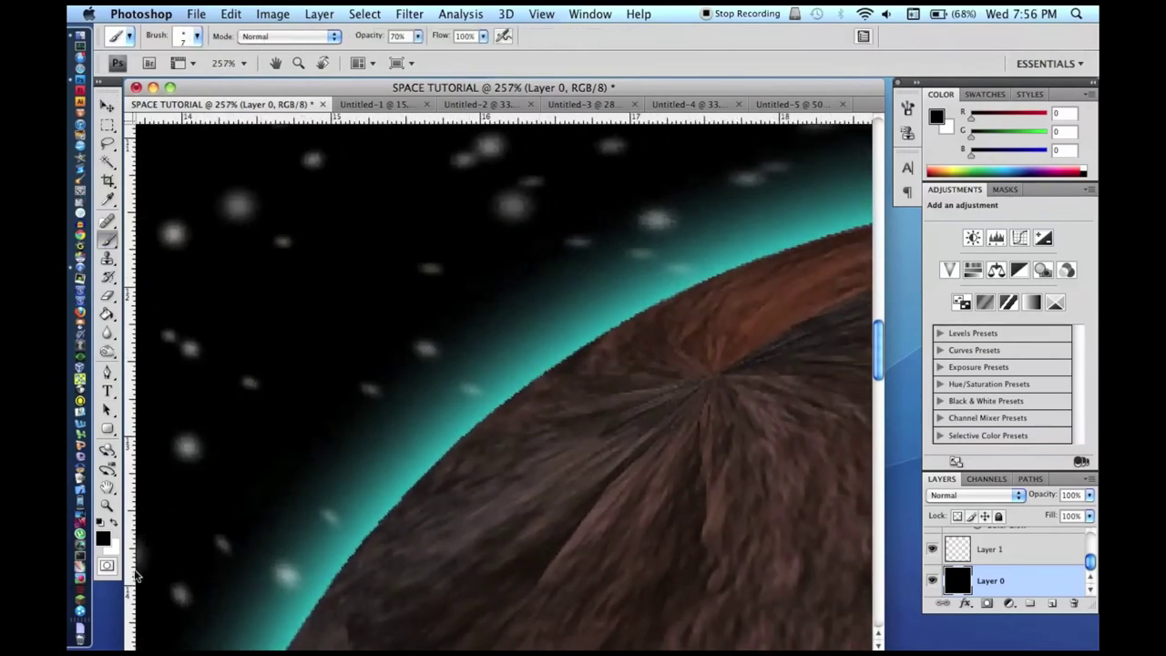
left_click(113, 521)
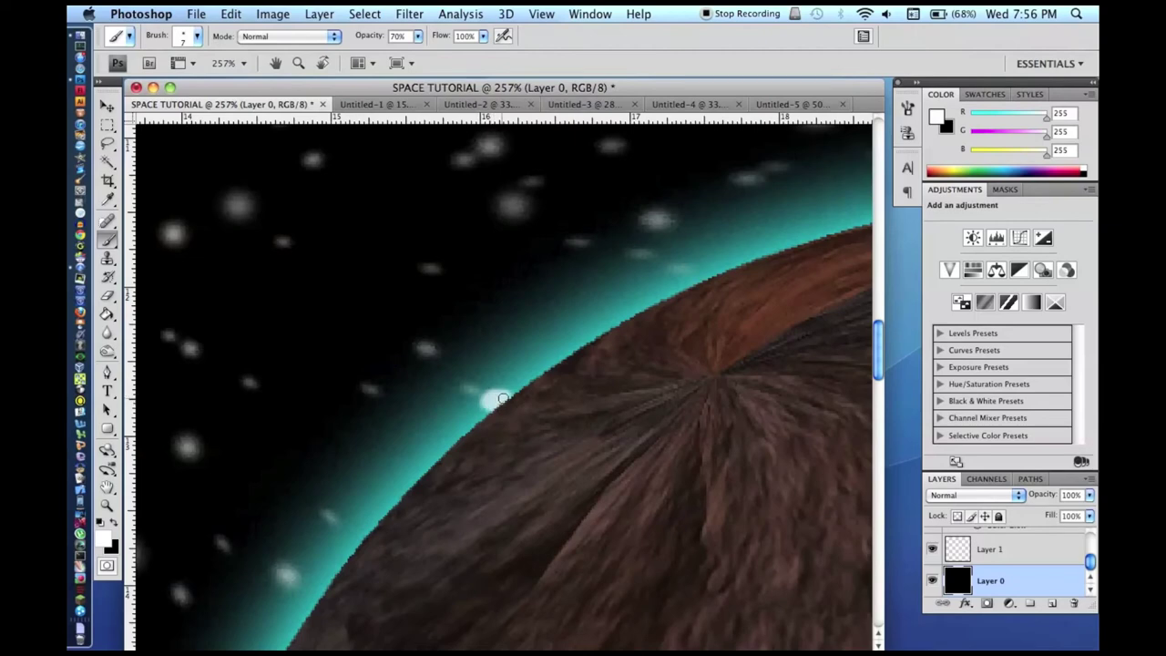
scroll(574, 356, "down", 8)
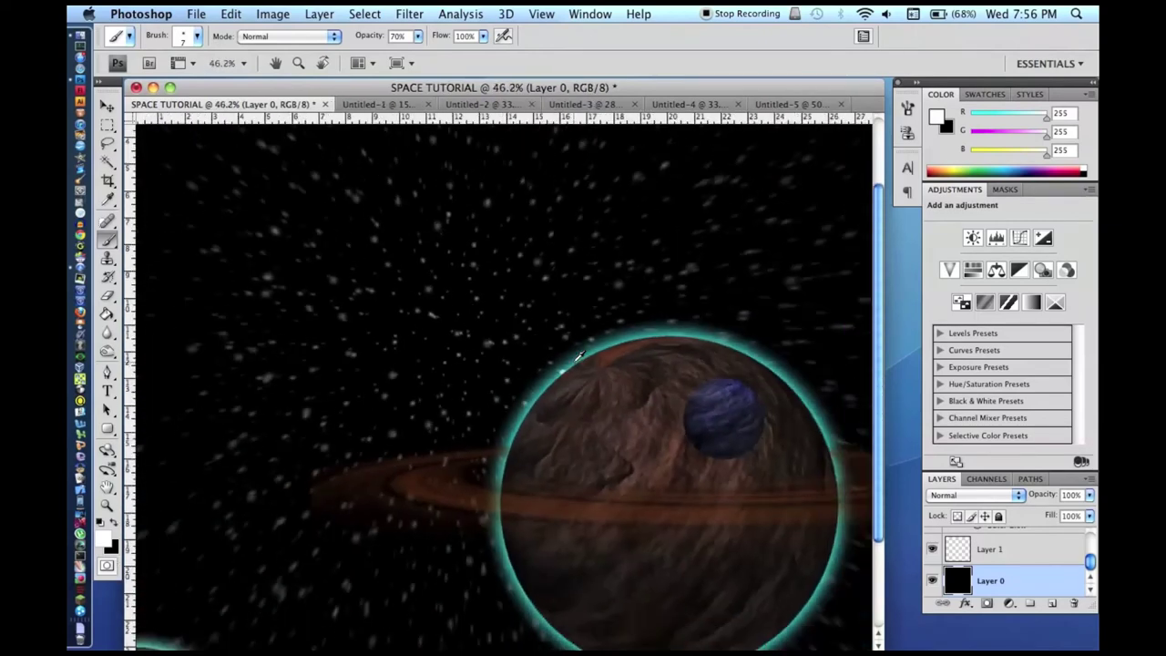
scroll(572, 339, "down", 3)
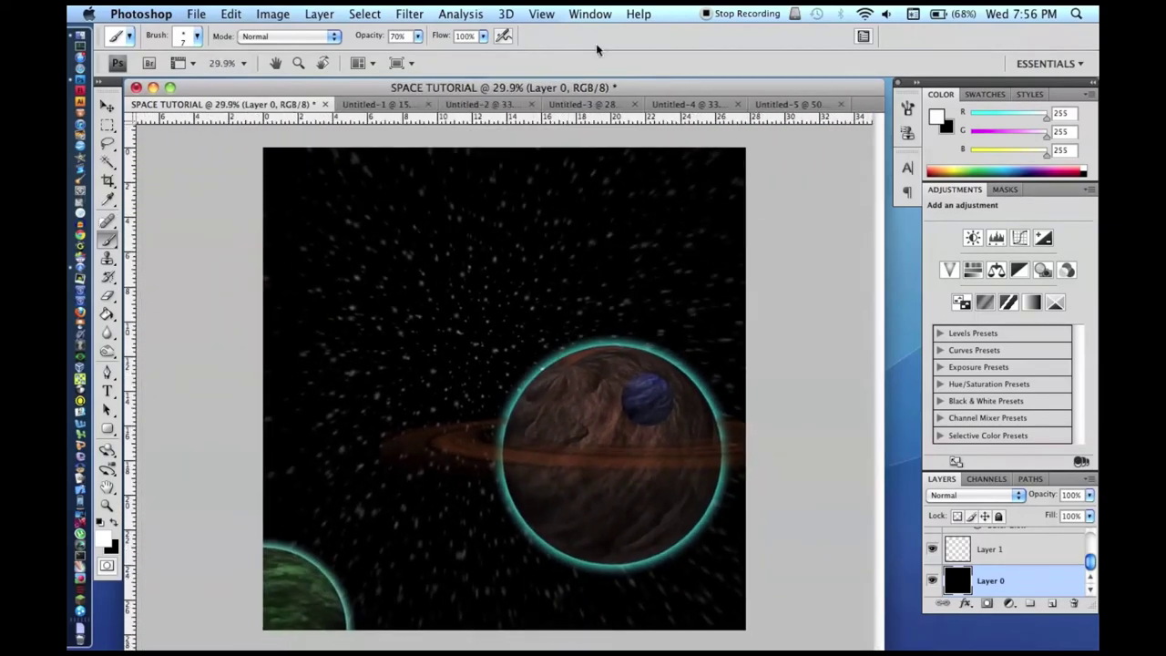
- Render a 50-300mm Zoom Lens Flare at 100% brightness on Layer 0, centred on the large planet's upper left edge
left_click(460, 13)
mouse_move(440, 262)
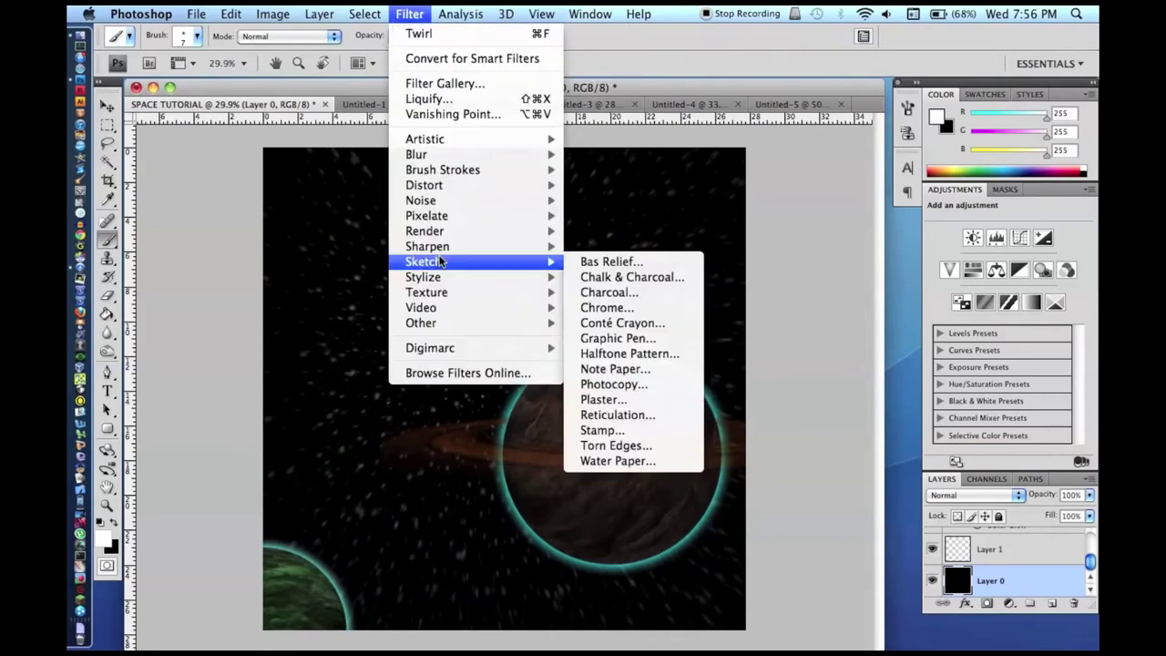
mouse_move(435, 233)
left_click(592, 276)
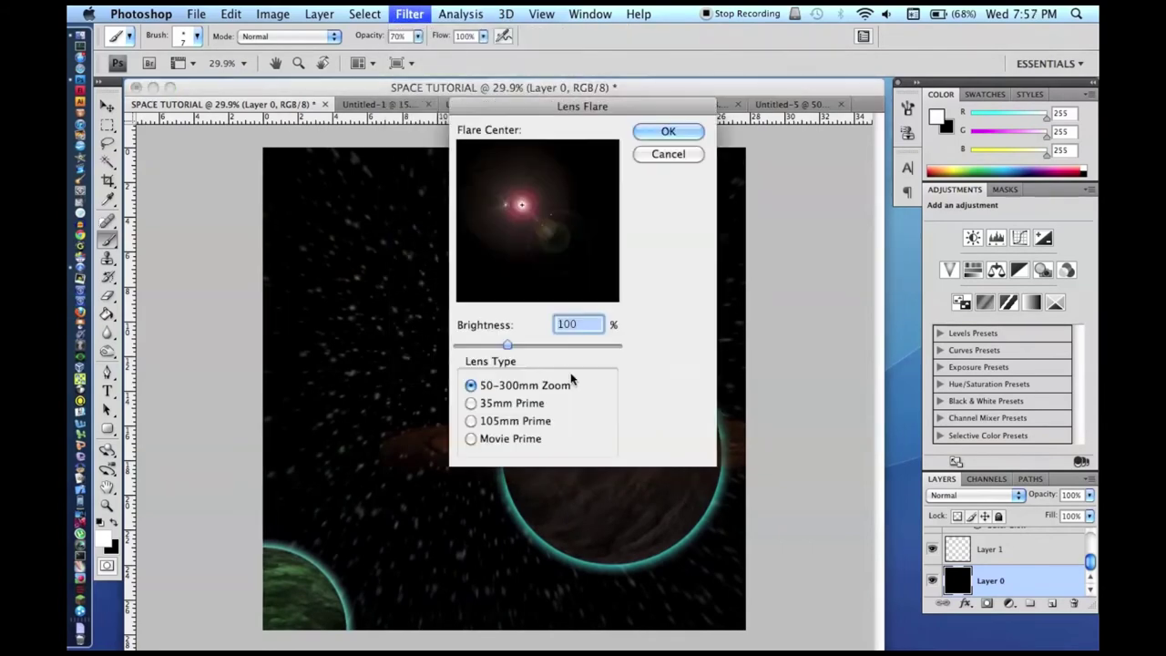
left_click(507, 224)
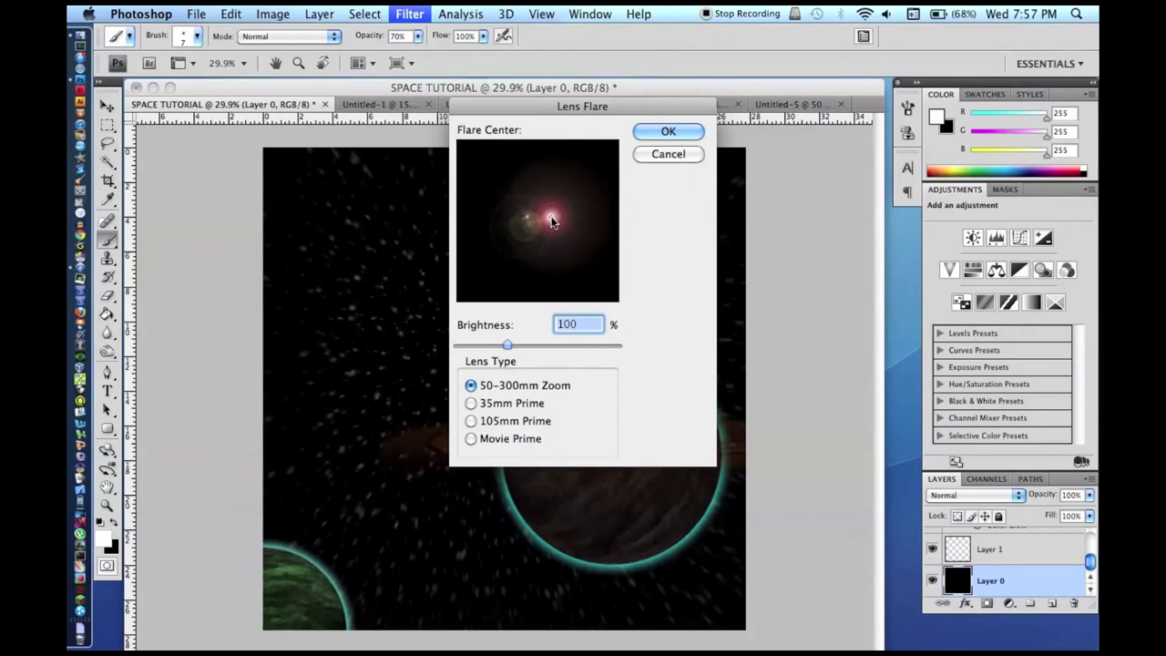
key("Return")
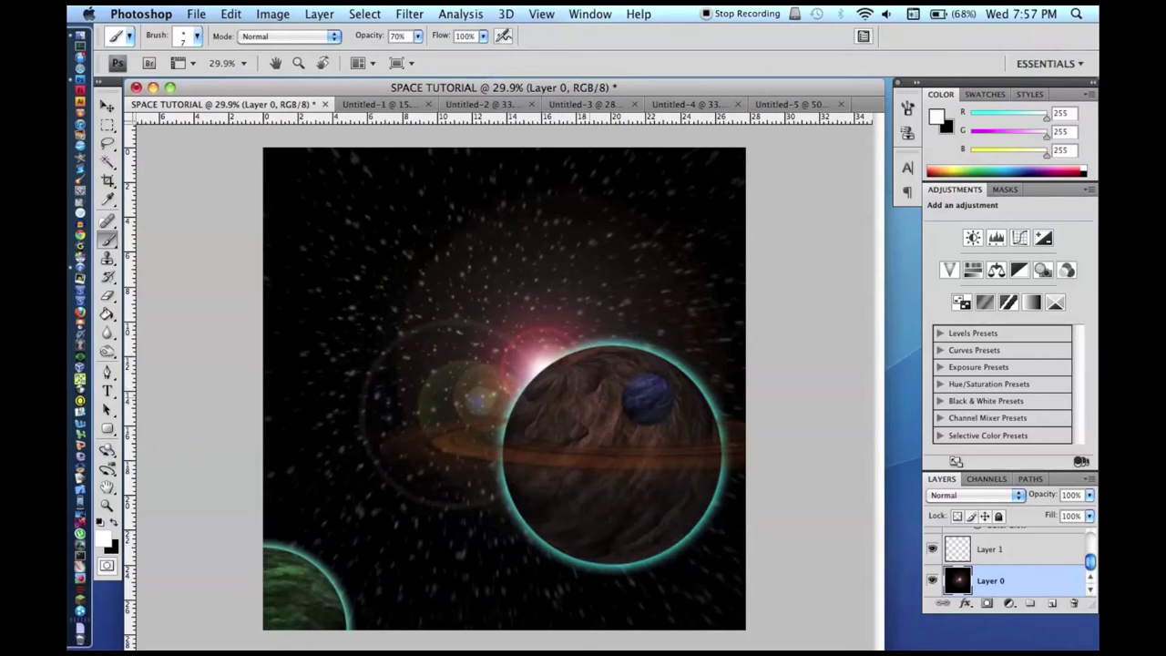
- Make Layer 2, the large planet, active and set the Lasso tool's feather to 50 px
scroll(1011, 598, "up", 5)
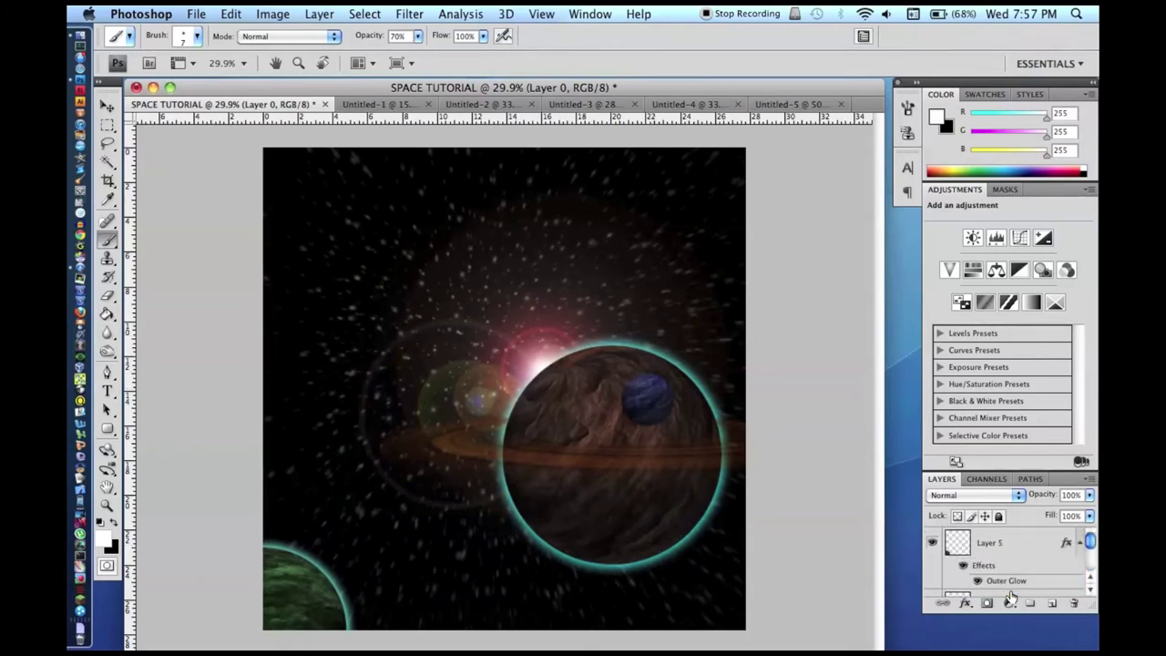
scroll(1002, 579, "down", 2)
left_click(998, 565)
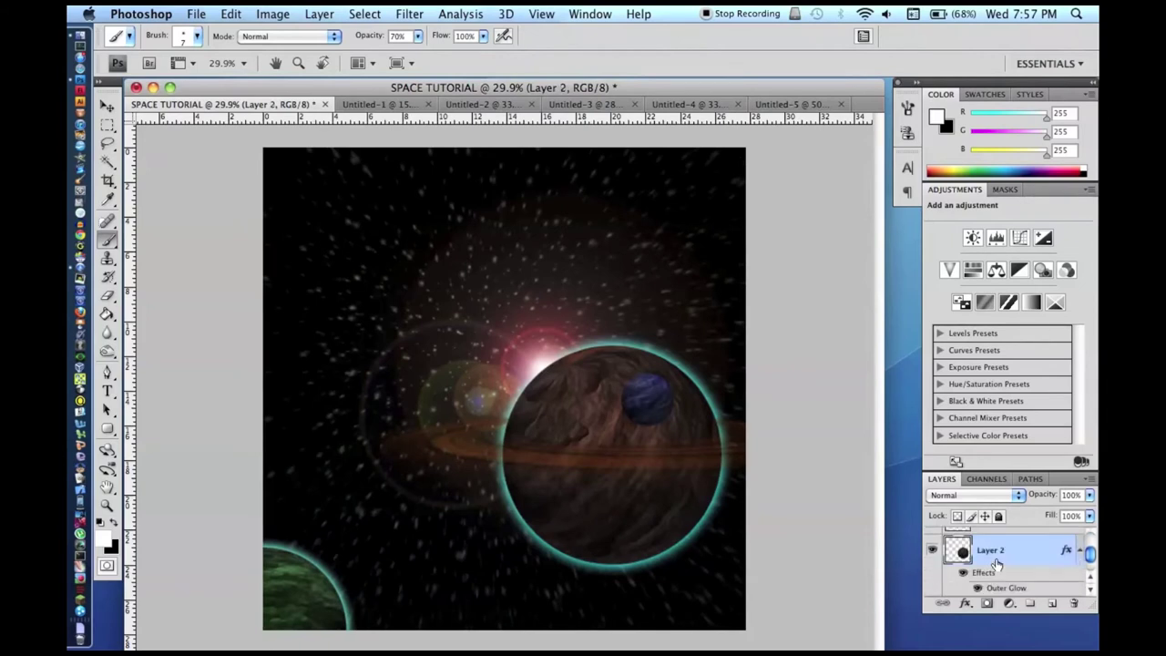
left_click(109, 145)
left_click(247, 37)
type("50")
key("Return")
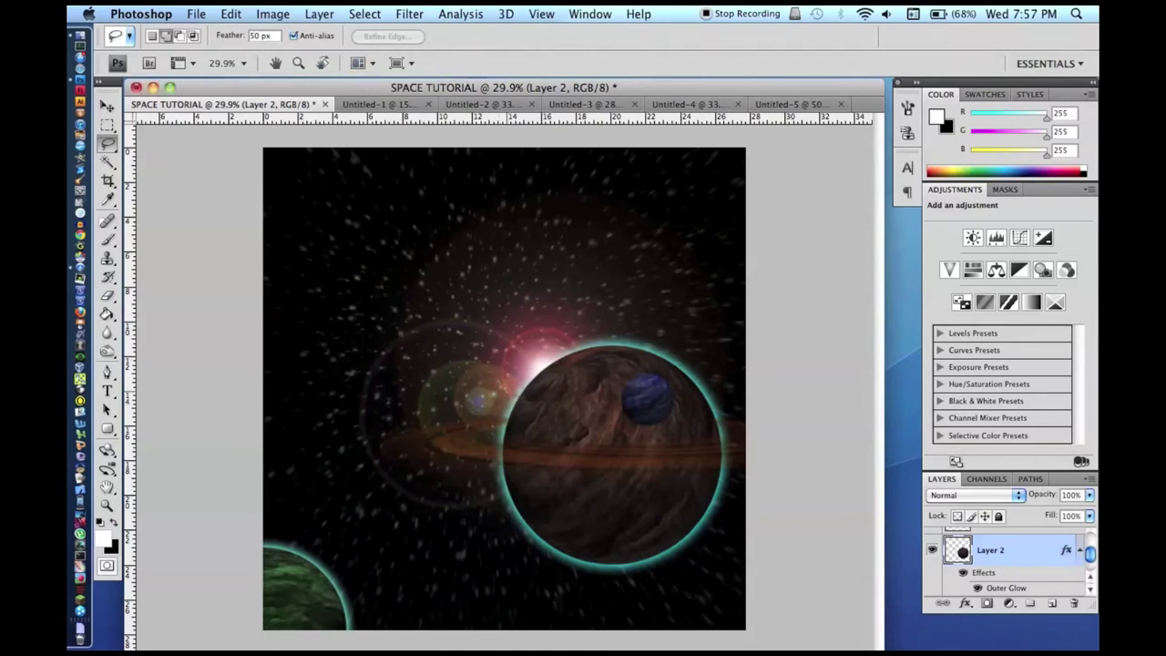
- Lasso a narrow area along the large planet's upper left edge and brighten it with Brightness/Contrast
left_click_drag(519, 396, 593, 339)
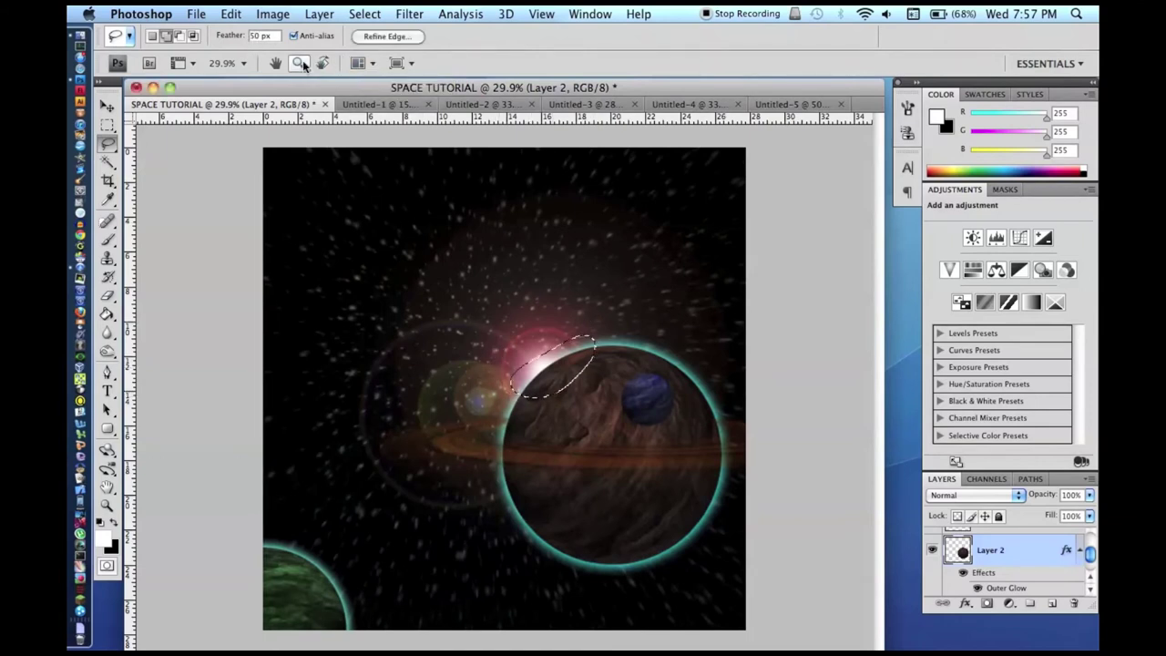
left_click(232, 14)
mouse_move(273, 13)
mouse_move(304, 58)
left_click(473, 58)
key("Return")
- Lasso a slightly larger area at the large planet's upper left edge and raise its brightness by 150
left_click(597, 333)
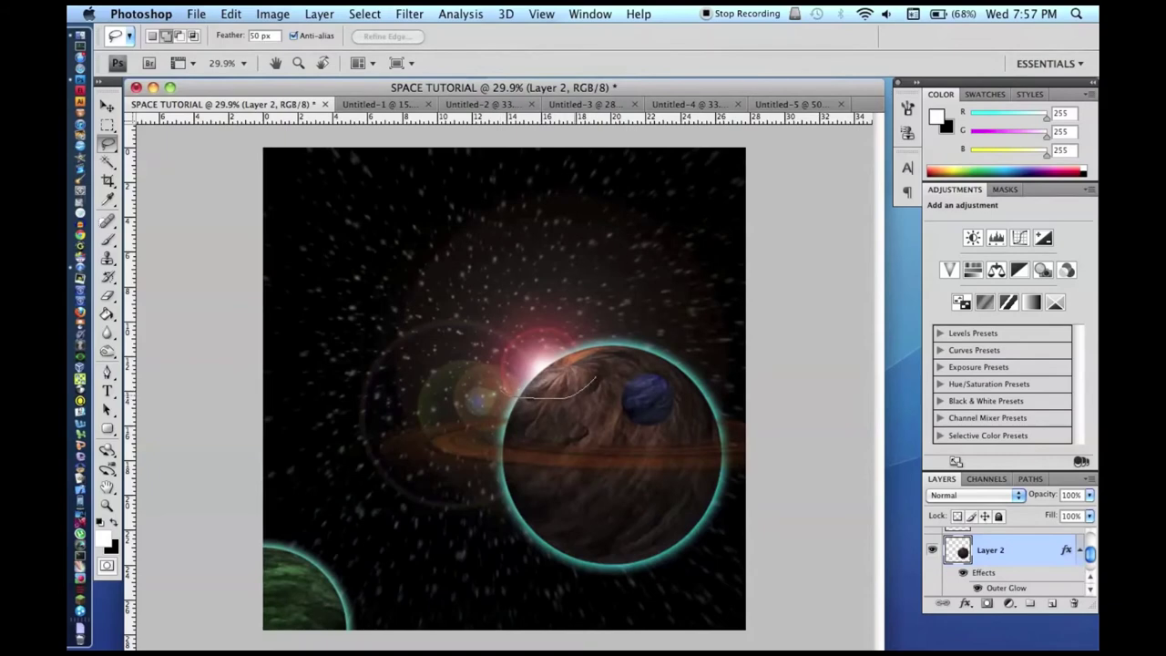
left_click(272, 13)
mouse_move(296, 60)
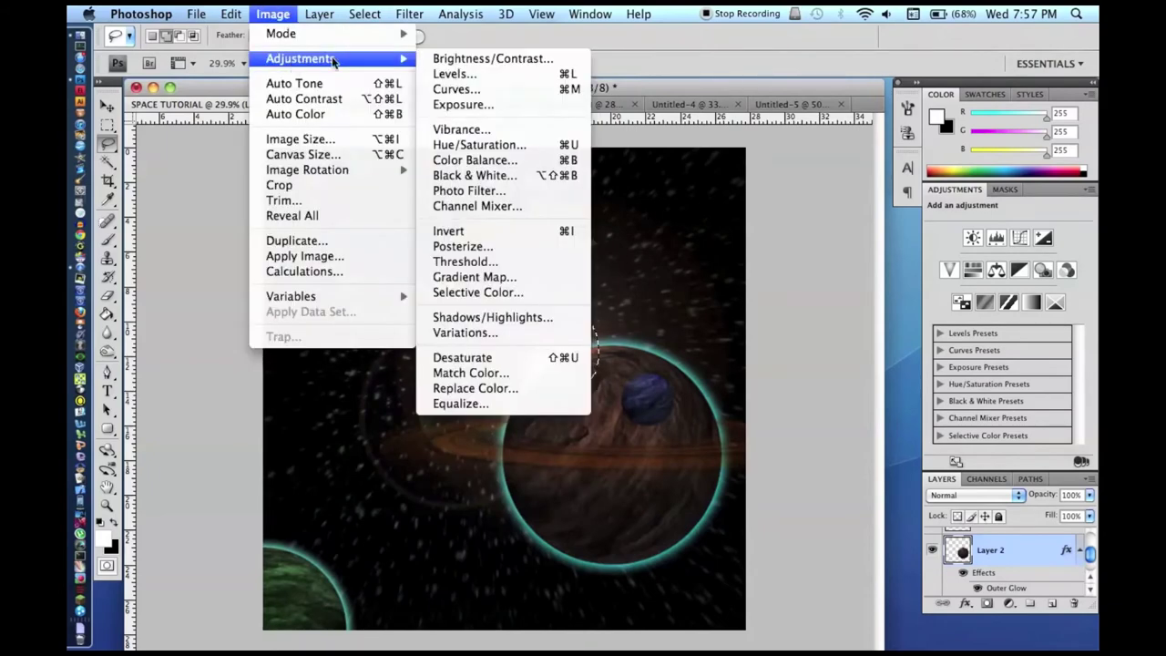
left_click(491, 59)
type("150")
key("Return")
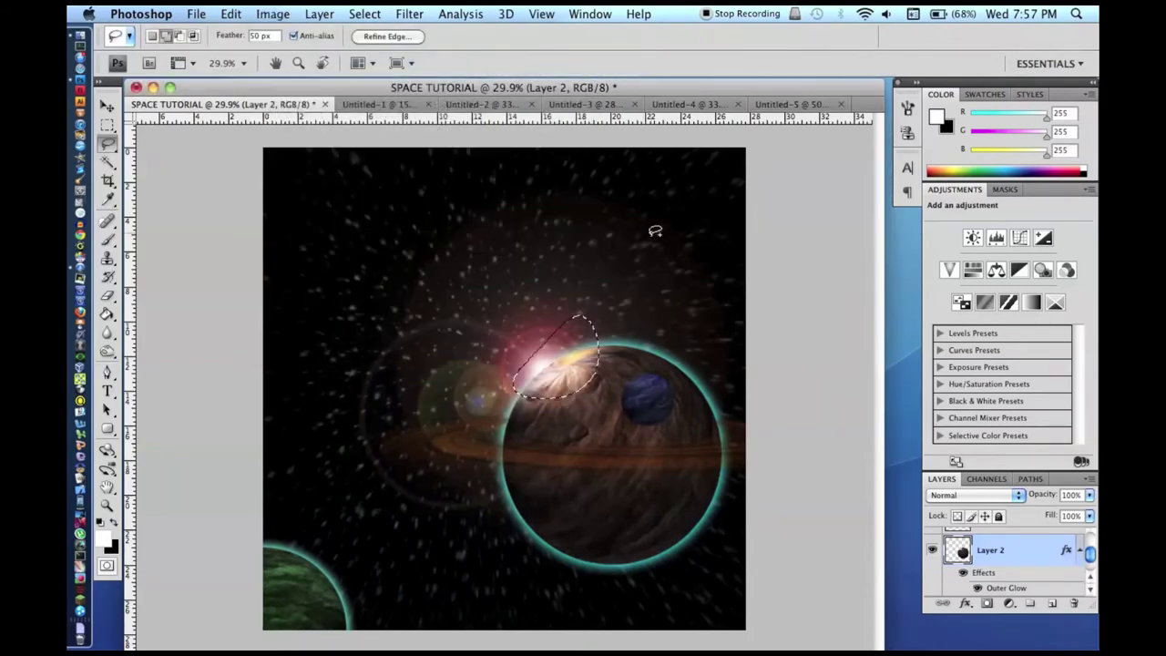
- Replace the selection with a wider lasso area around the lens flare and the large planet's upper left part
left_click(598, 363)
left_click_drag(631, 350, 503, 387)
left_click(272, 14)
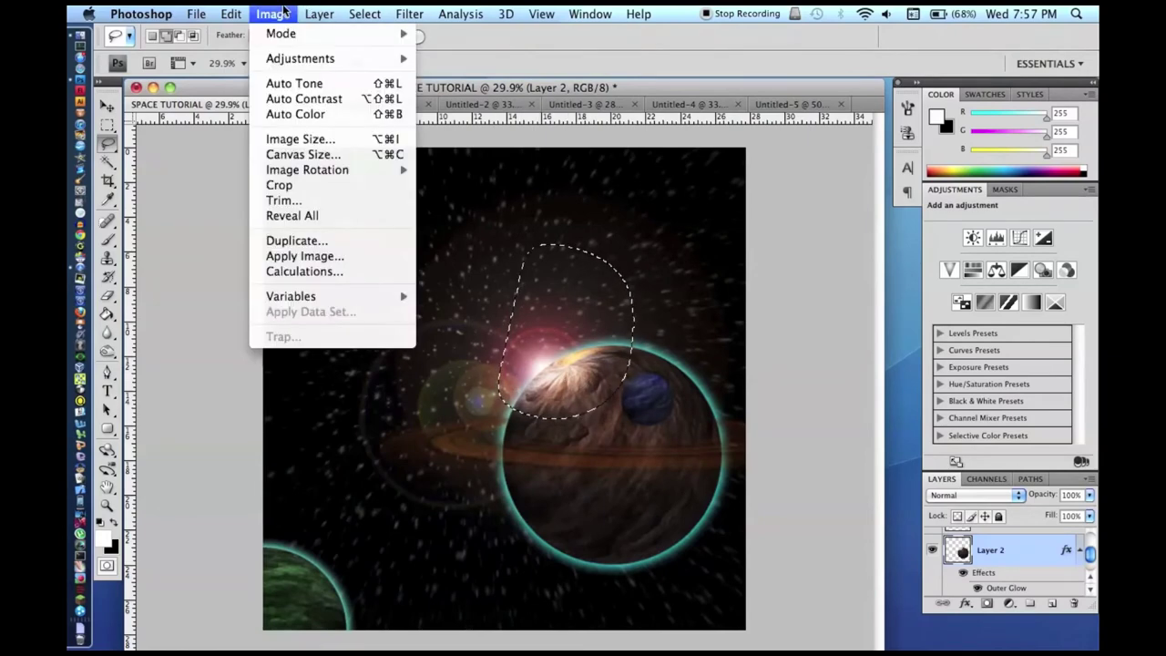
mouse_move(376, 58)
left_click(456, 74)
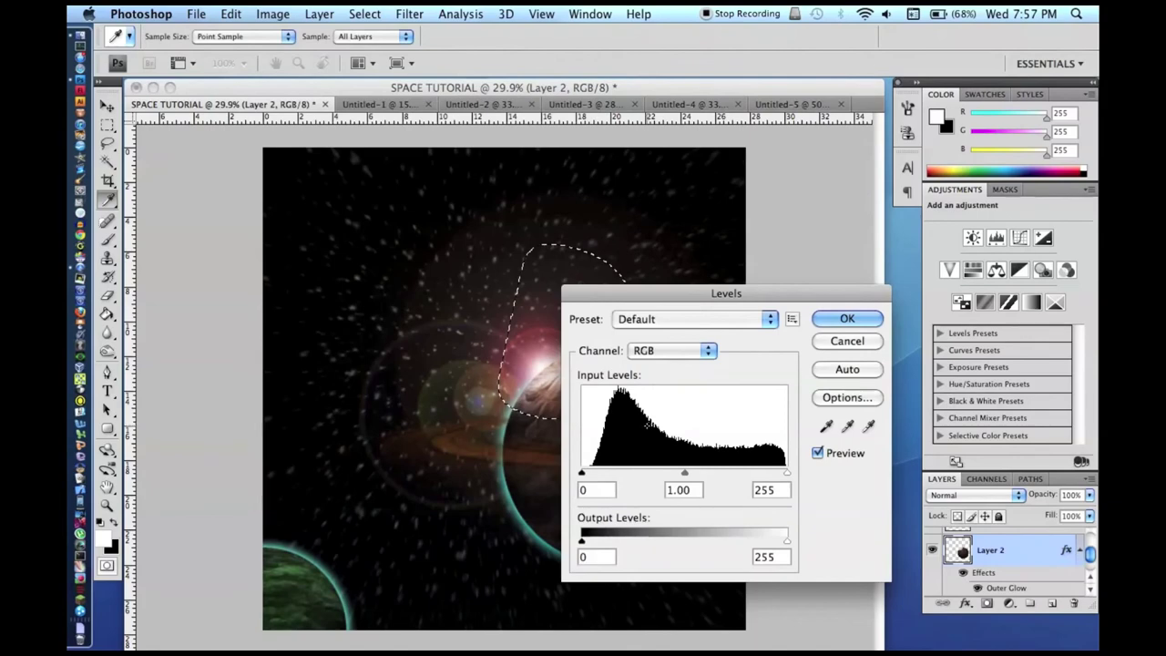
left_click(846, 340)
- Raise the brightness of the selected upper left part of the large planet by 150 and deselect
left_click(272, 14)
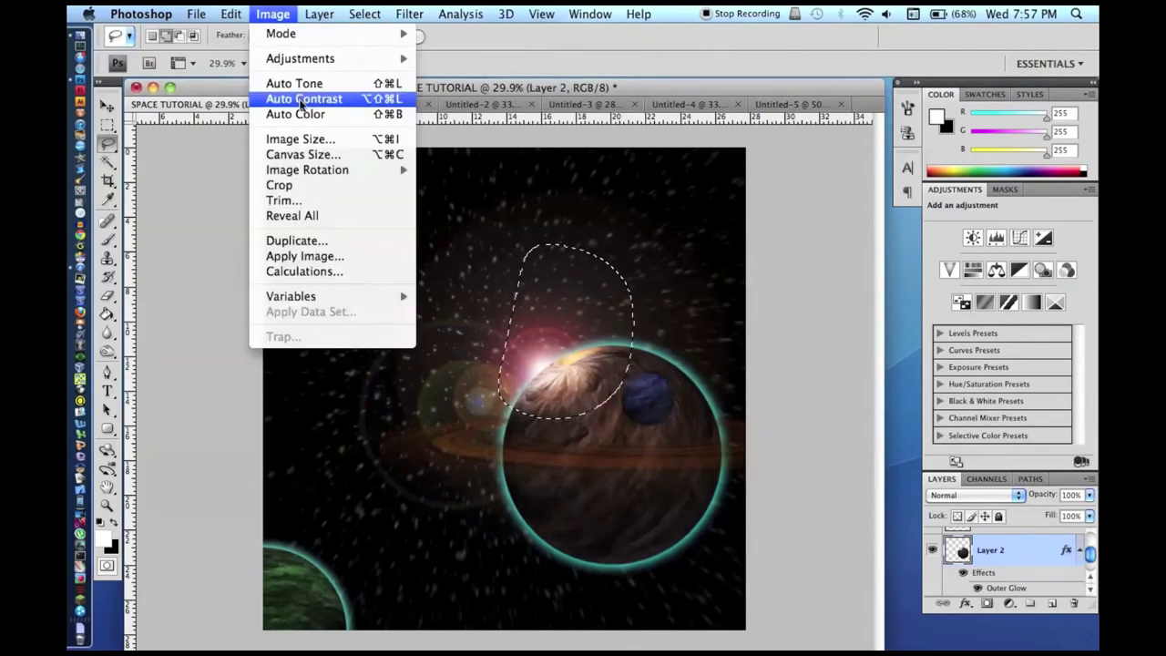
mouse_move(364, 58)
left_click(469, 56)
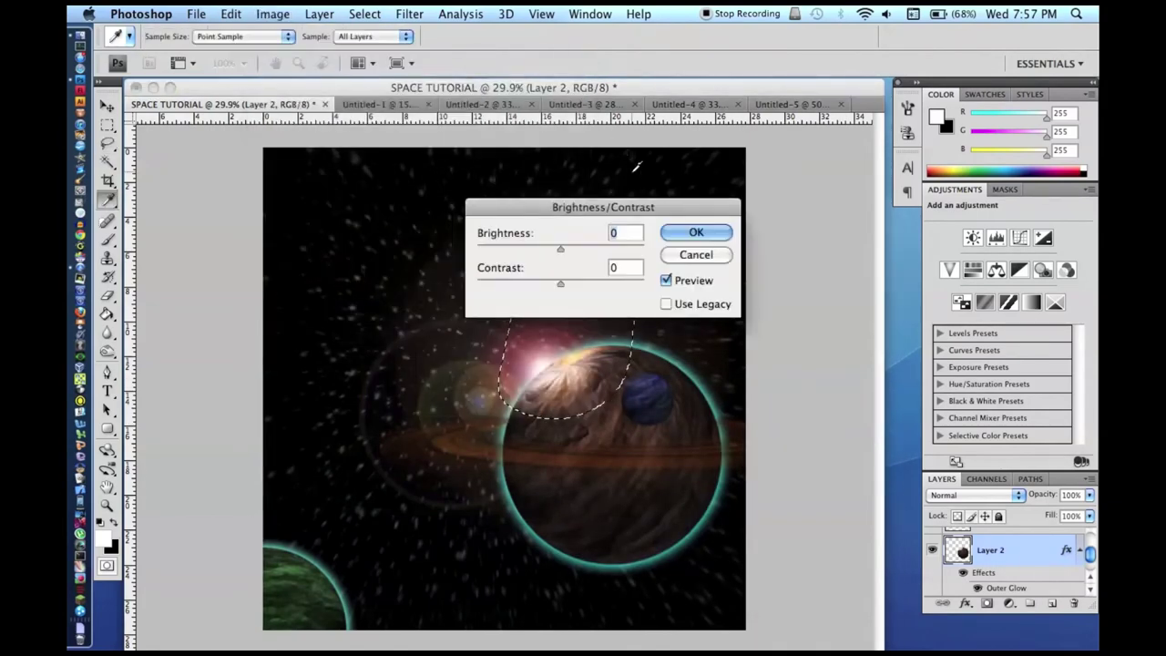
type("150")
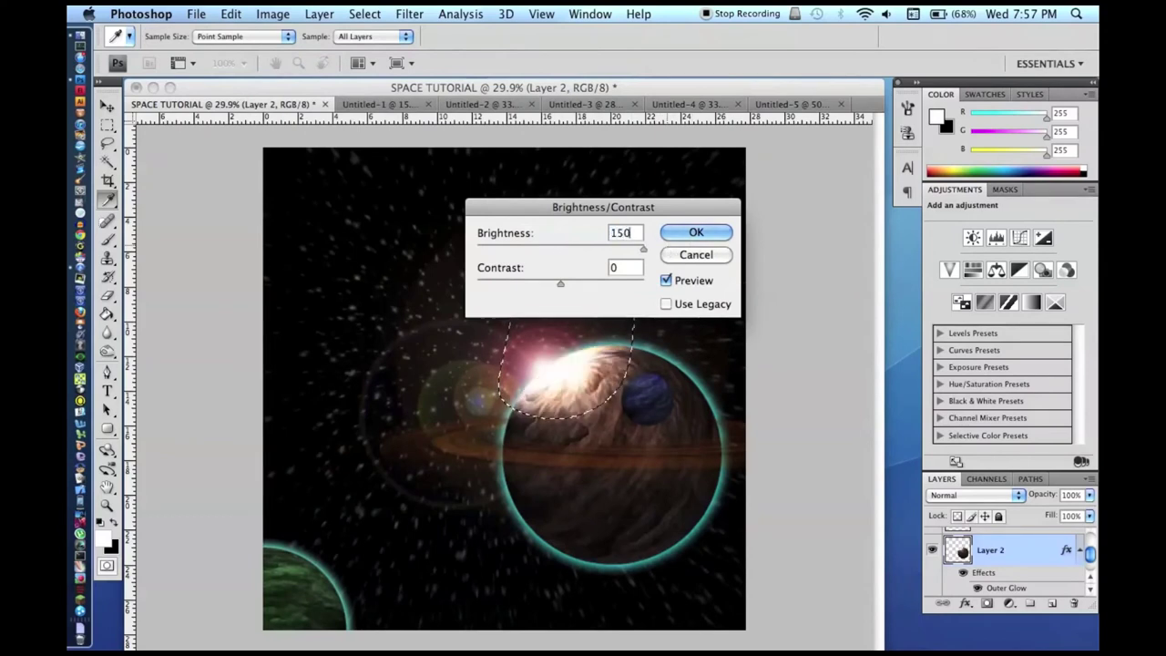
key("Return")
key("super+d")
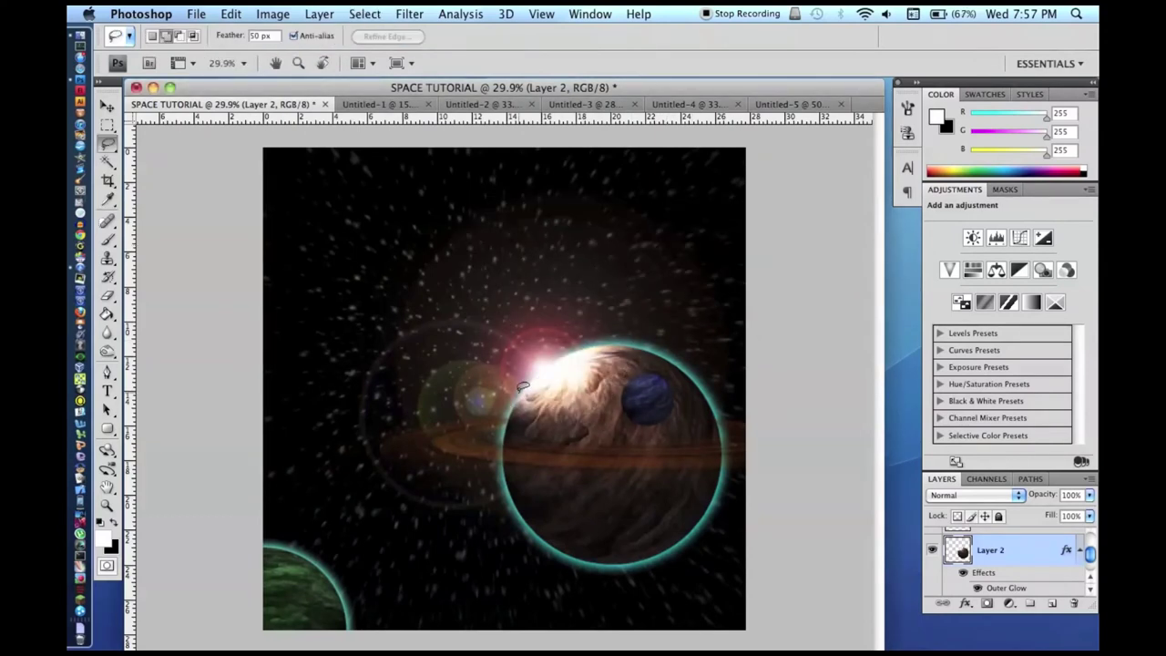
- Lasso the large planet's upper left area out to the small blue planet, brighten it with Brightness/Contrast, and deselect
mouse_move(652, 411)
left_mouse_down()
mouse_move(637, 314)
mouse_move(576, 265)
left_mouse_up()
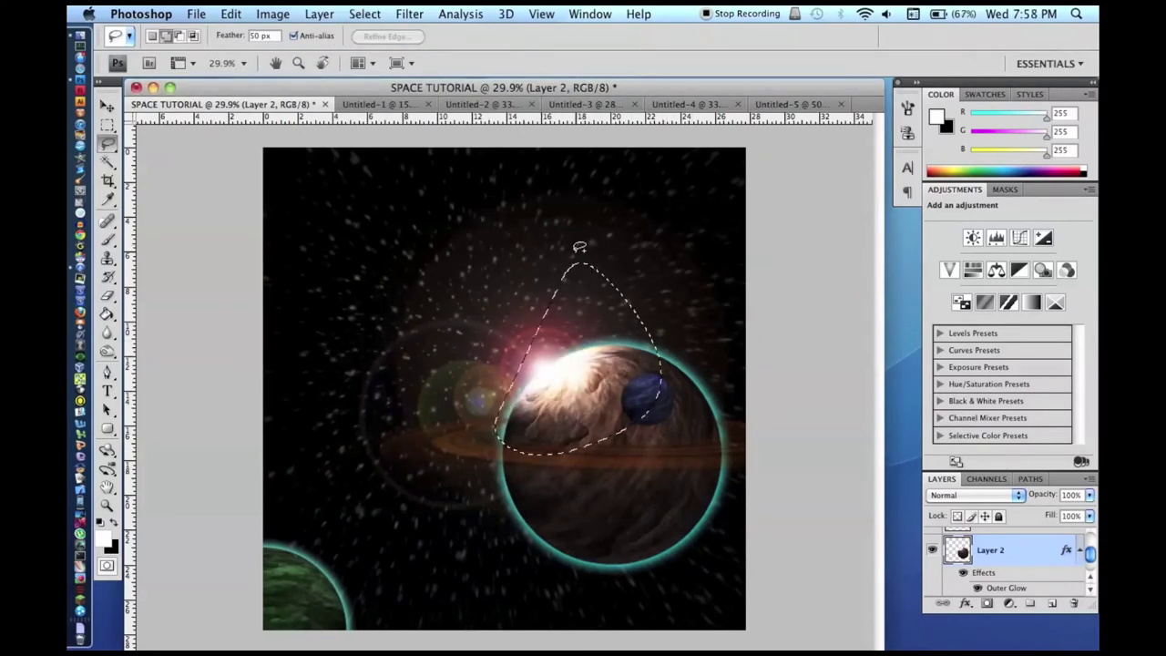
left_click(272, 14)
mouse_move(369, 59)
left_click(446, 57)
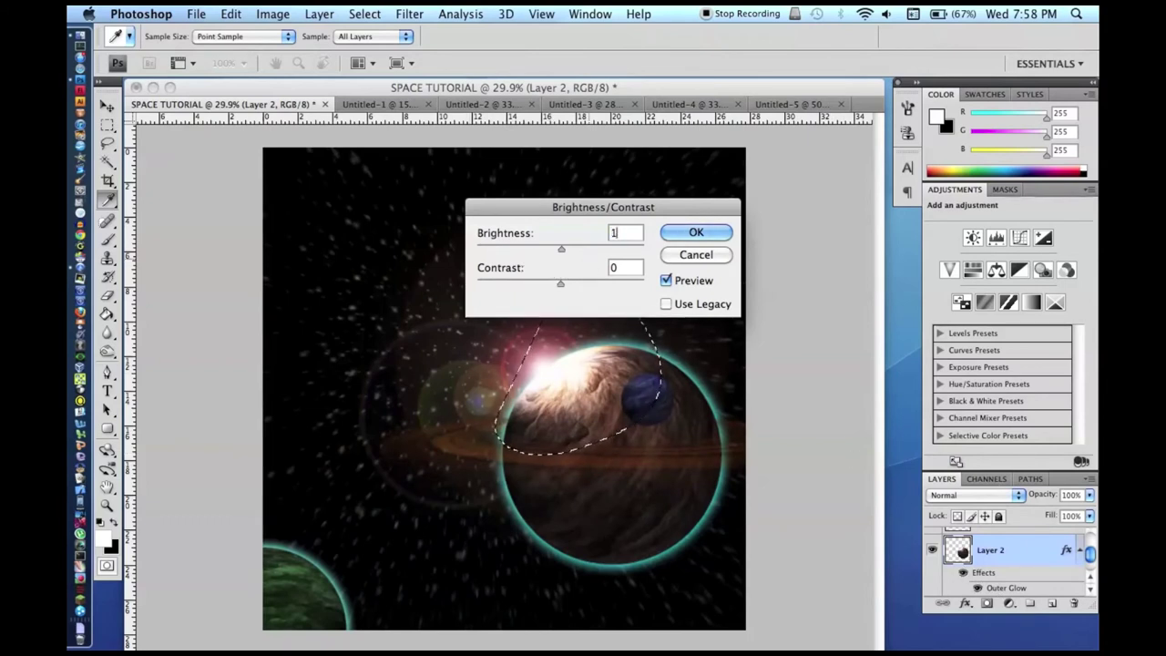
left_click_drag(560, 248, 626, 247)
key("Return")
key("l")
key("super+d")
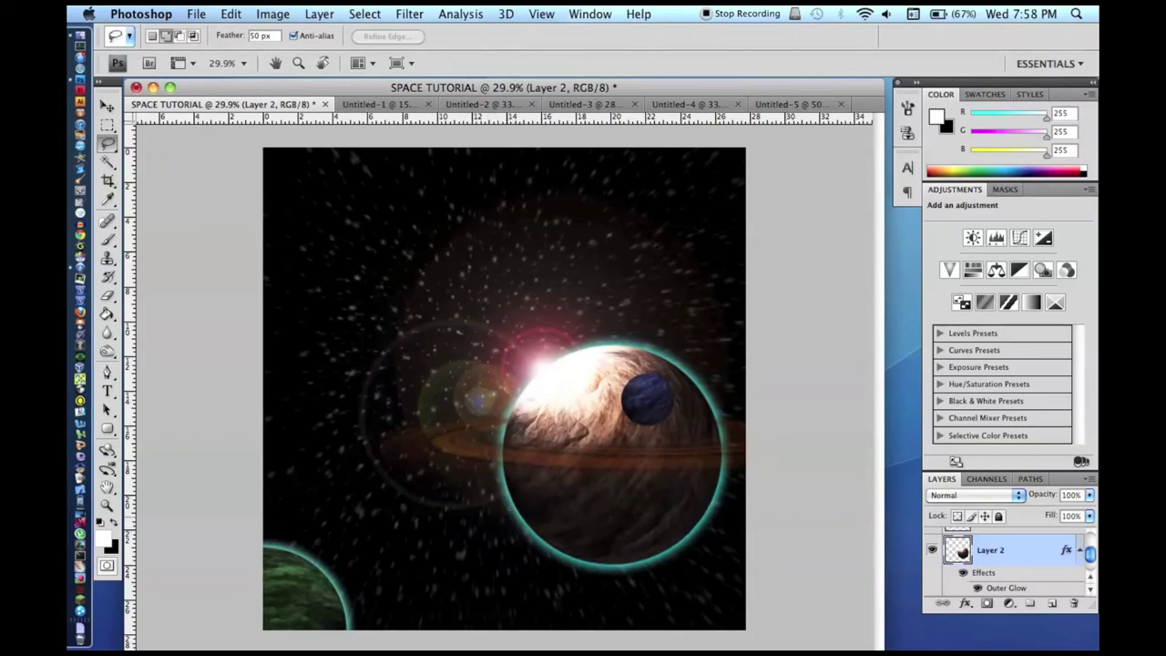
- Lasso a diagonal band across the large planet below the highlight, raise its brightness by 40, and deselect
mouse_move(507, 517)
left_mouse_down()
mouse_move(474, 537)
mouse_move(416, 541)
mouse_move(592, 374)
left_mouse_up()
left_click(271, 13)
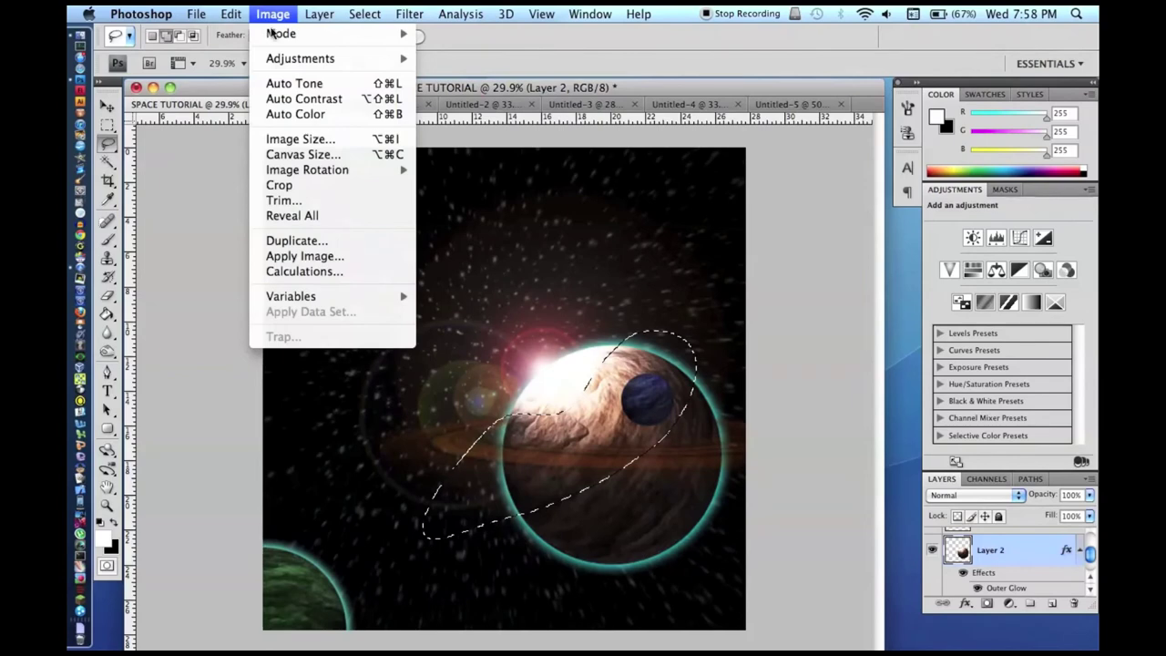
mouse_move(297, 60)
left_click(444, 58)
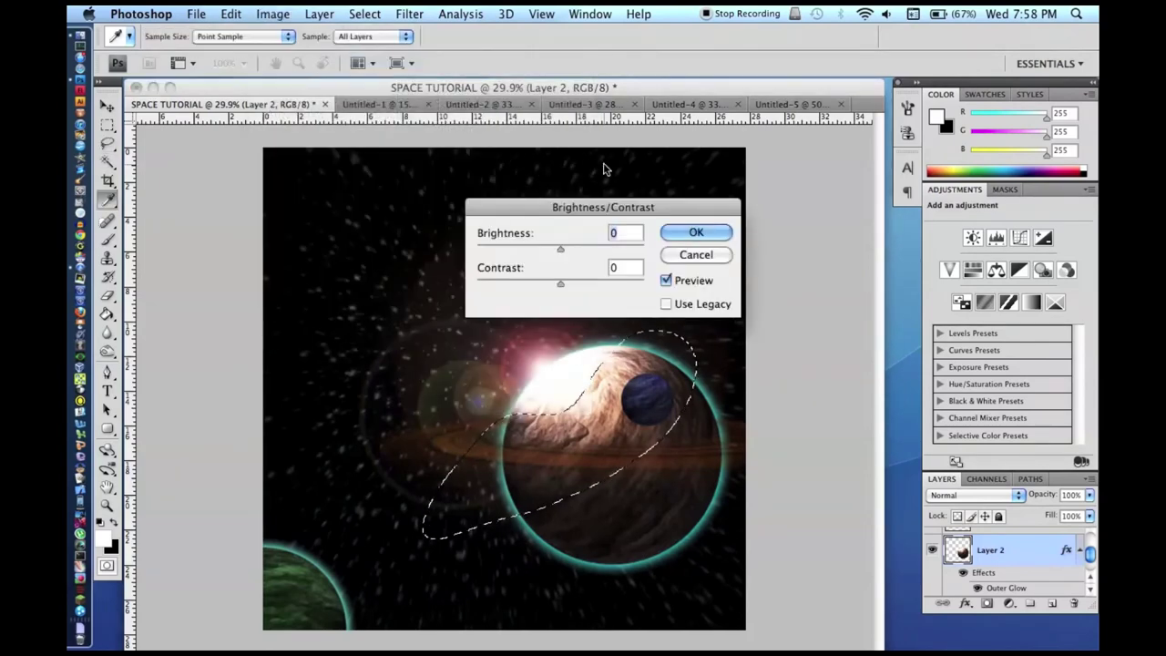
type("40")
key("Return")
key("ctrl+d")
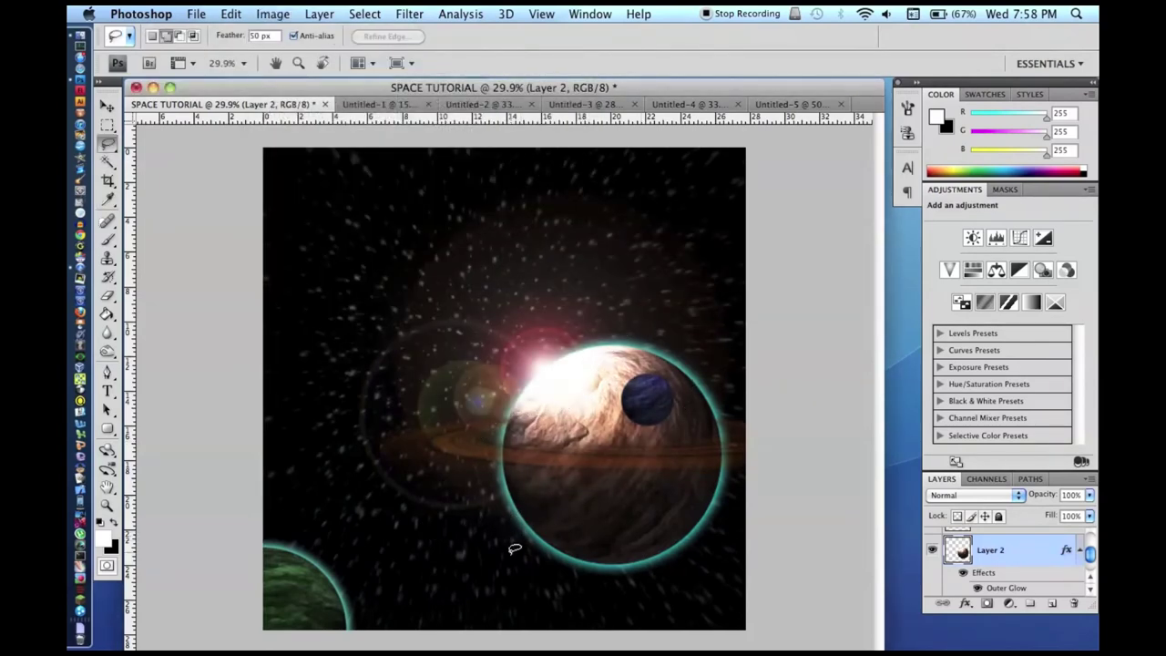
- Lasso the large planet's lower right half, lower its brightness to -150, and deselect
left_click_drag(538, 554, 652, 442)
mouse_move(745, 439)
left_mouse_down()
mouse_move(429, 625)
mouse_move(446, 625)
left_mouse_up()
left_click(273, 13)
mouse_move(299, 58)
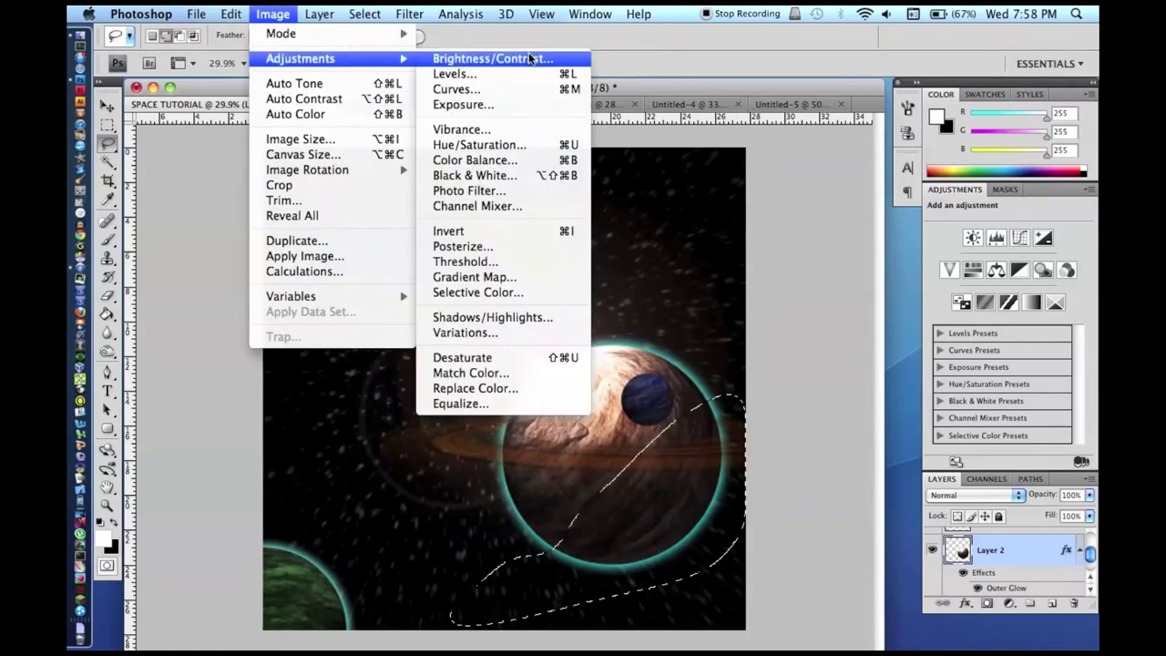
left_click(528, 54)
type("-150")
key("Return")
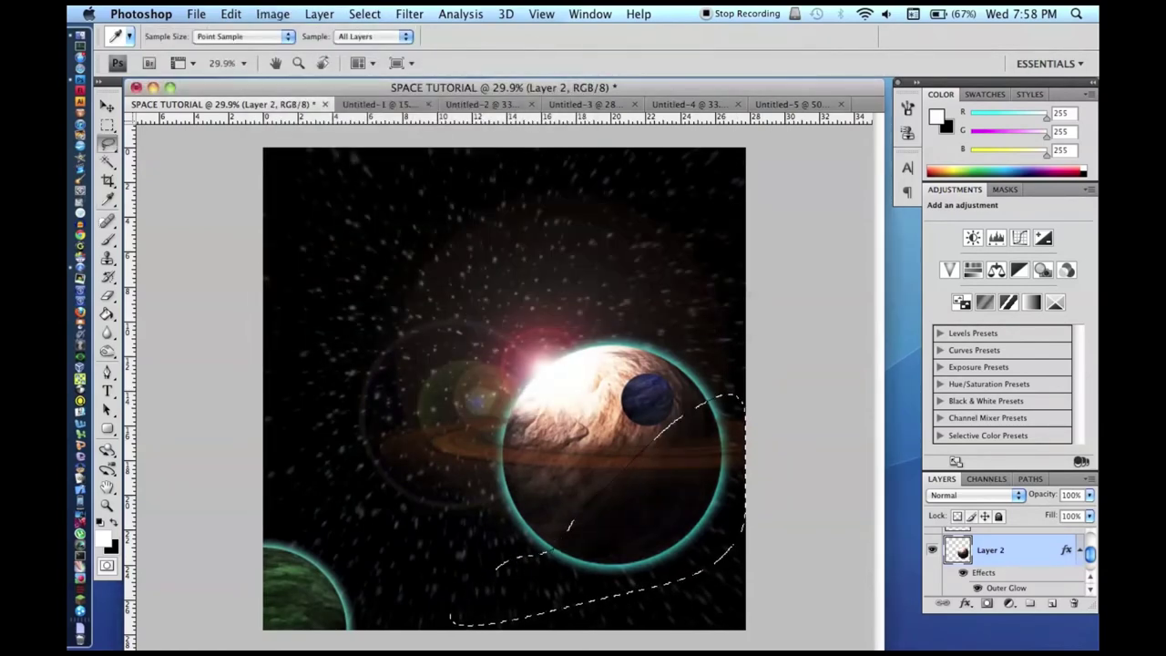
key("l")
key("ctrl+d")
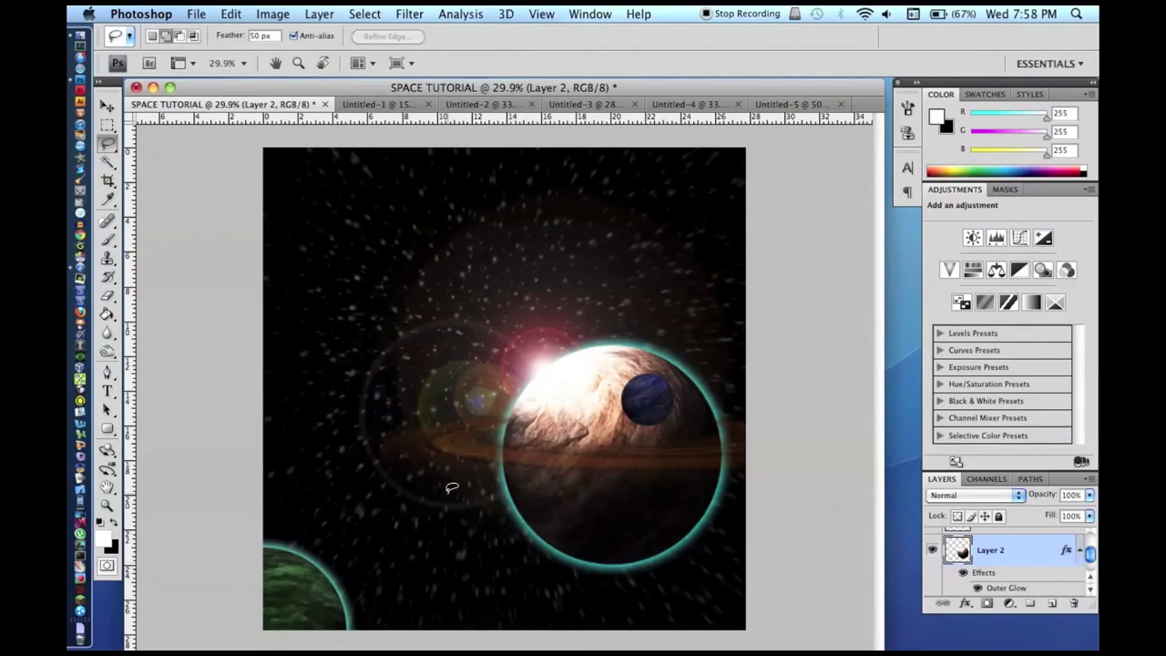
- Lasso the large planet's lower left edge, darken it with Brightness/Contrast, and deselect
left_click_drag(550, 514, 497, 546)
left_click(231, 14)
mouse_move(295, 59)
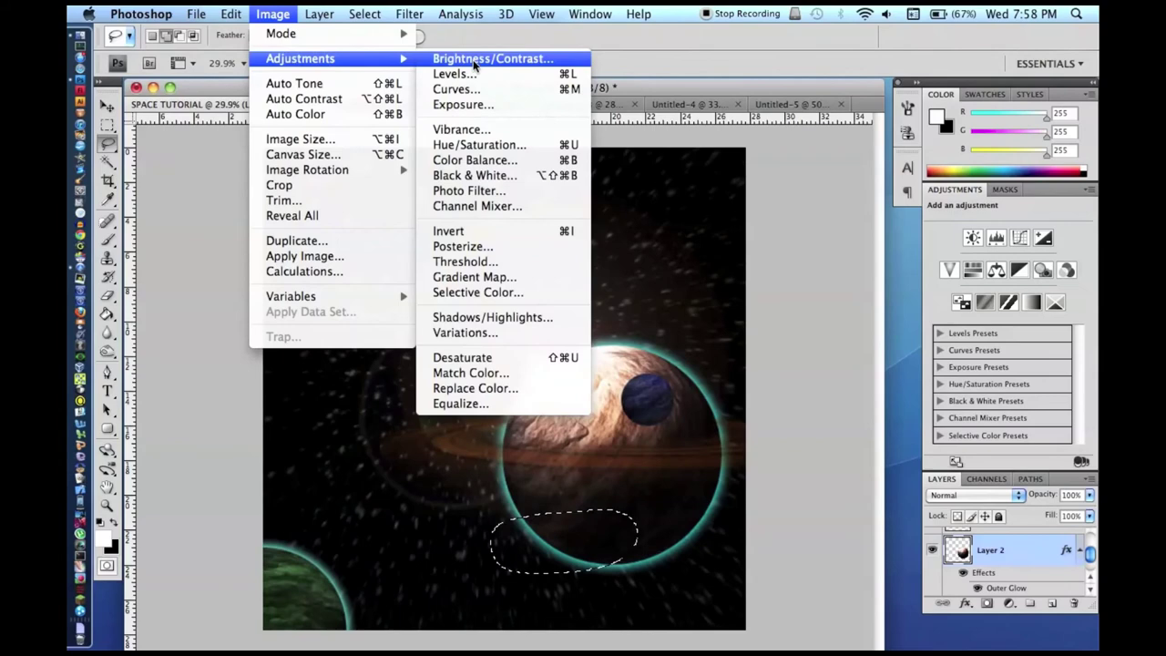
left_click(473, 58)
left_click_drag(492, 235, 460, 235)
key("Return")
key("l")
key("ctrl+d")
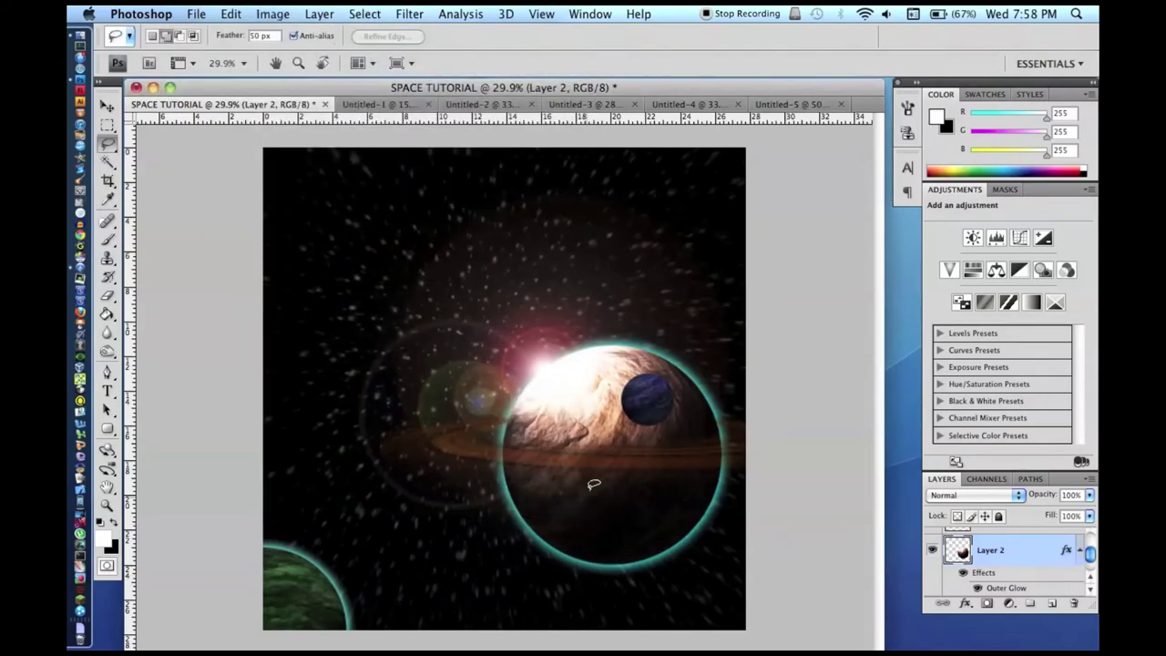
- Make Layer 4, the small blue planet, the active layer
left_click_drag(963, 552, 983, 594)
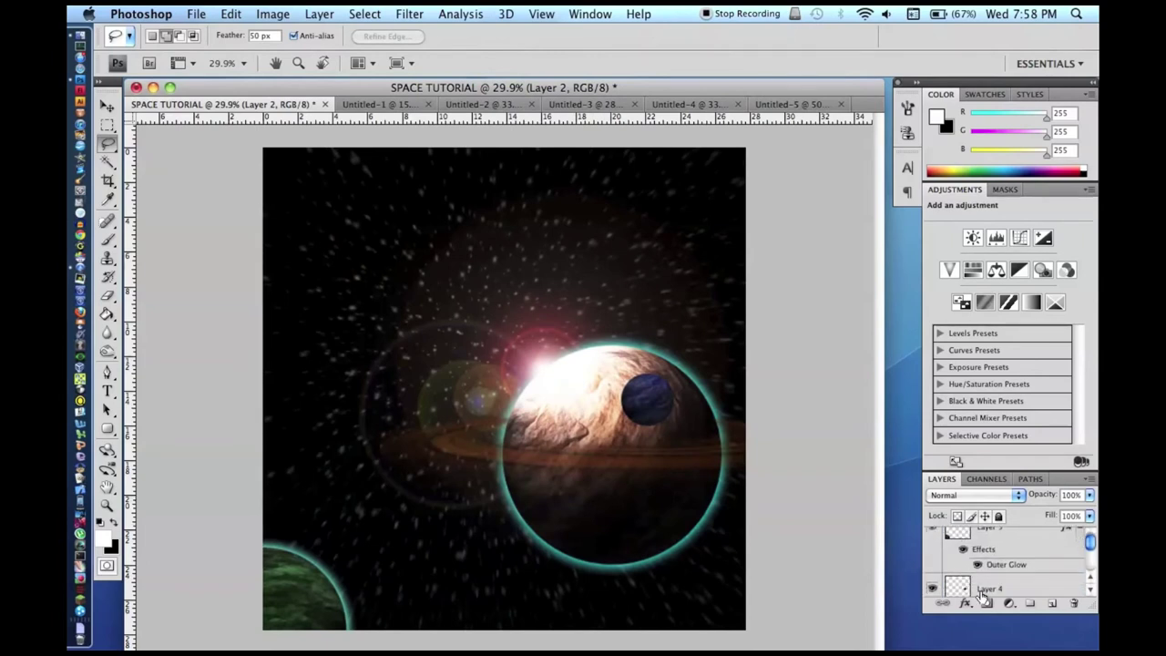
left_click(983, 594)
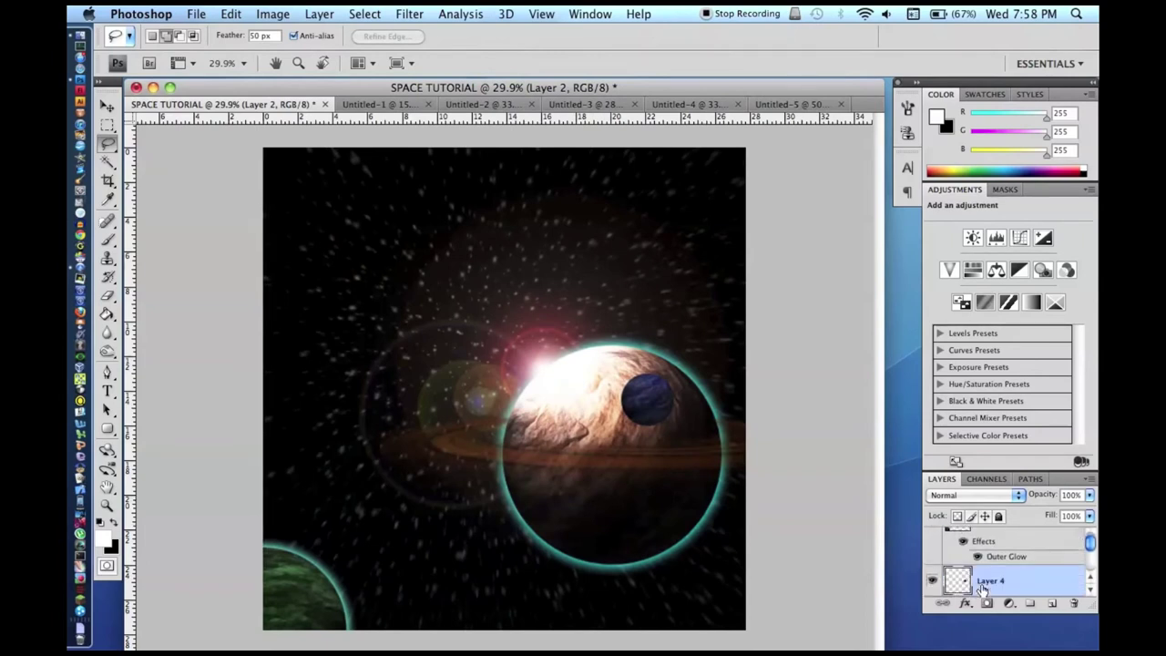
left_click(264, 14)
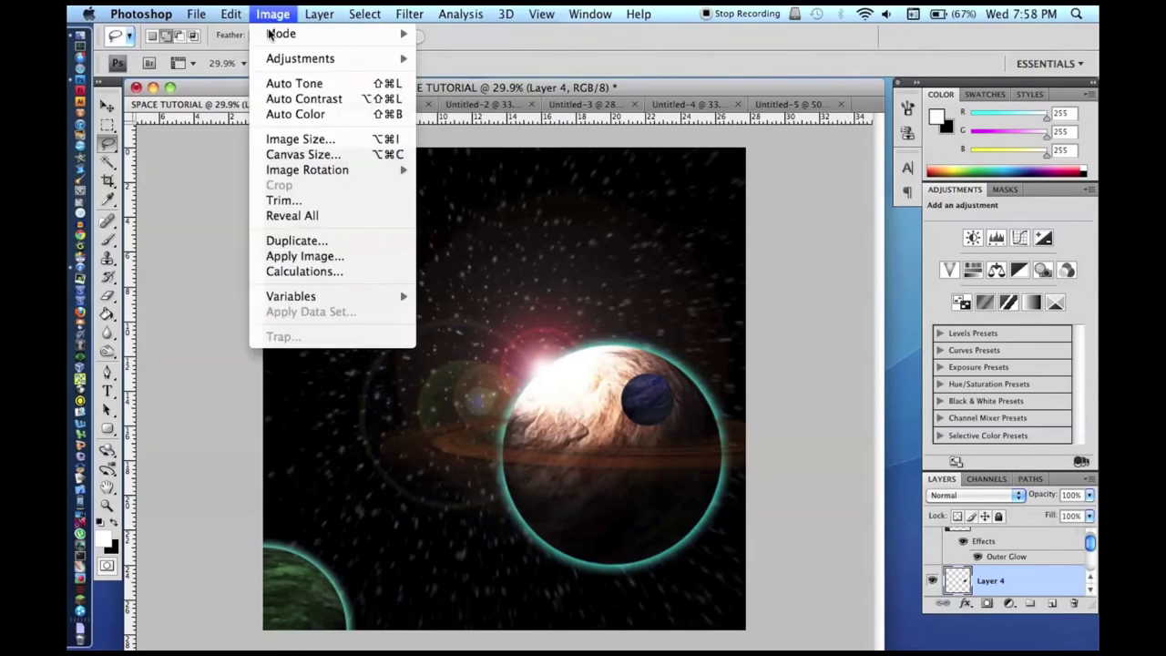
mouse_move(273, 59)
left_click(459, 62)
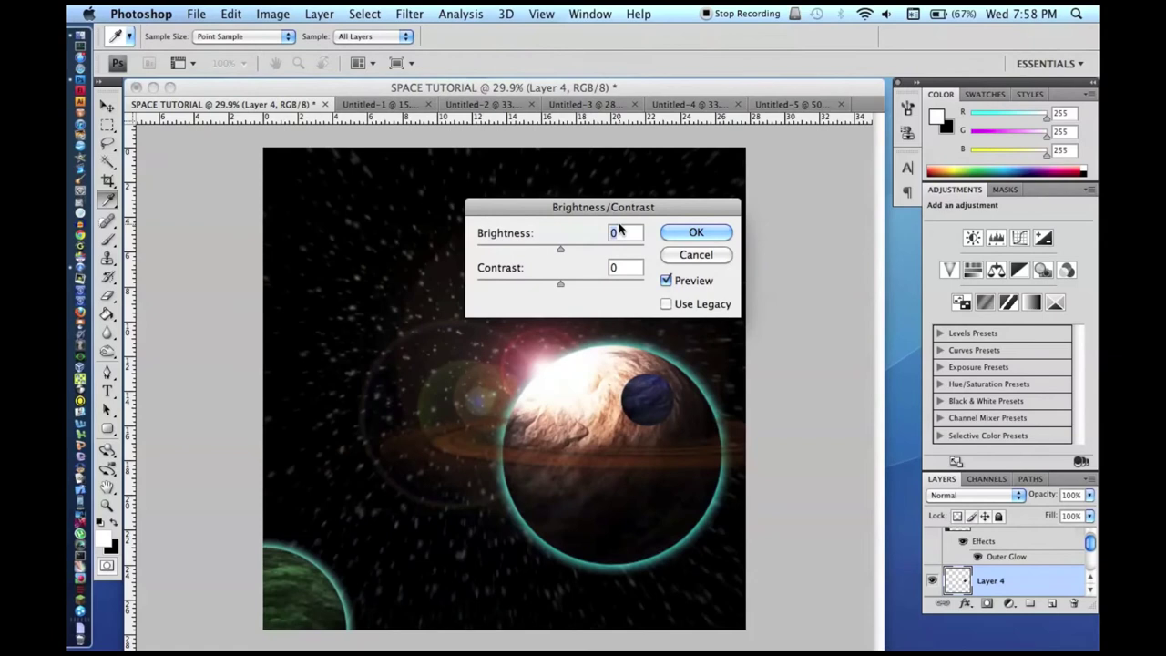
left_click(696, 254)
- Try to lasso the small blue planet's upper left edge, and reduce the Lasso feather to 20 px
left_click(108, 144)
left_click_drag(617, 396, 640, 362)
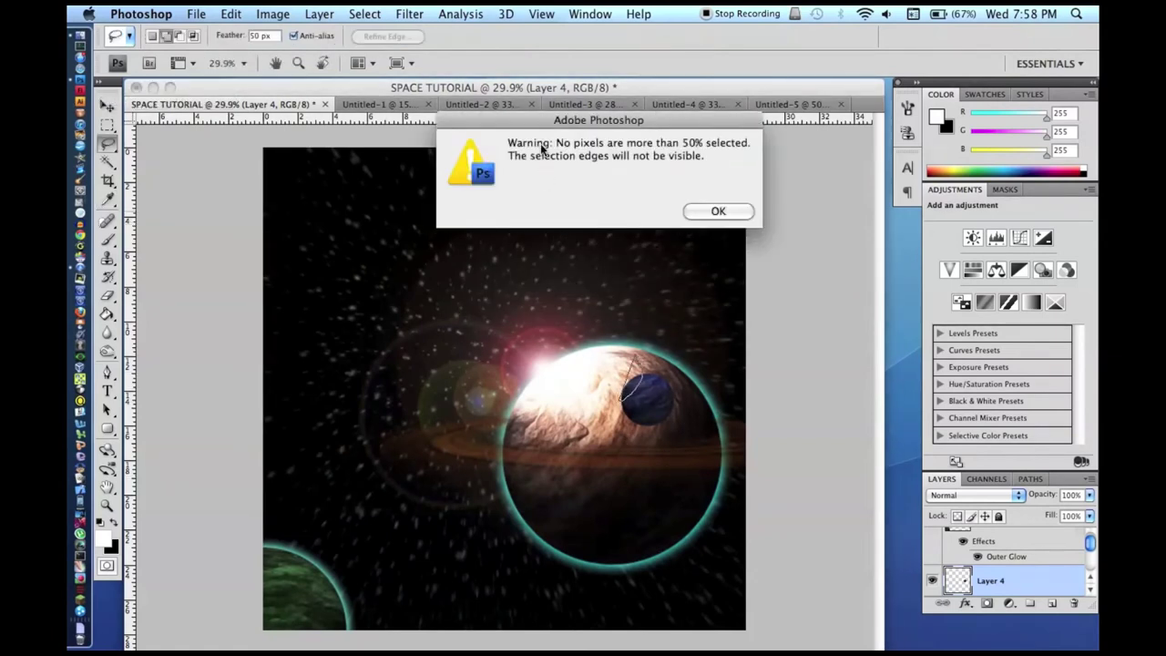
key("Return")
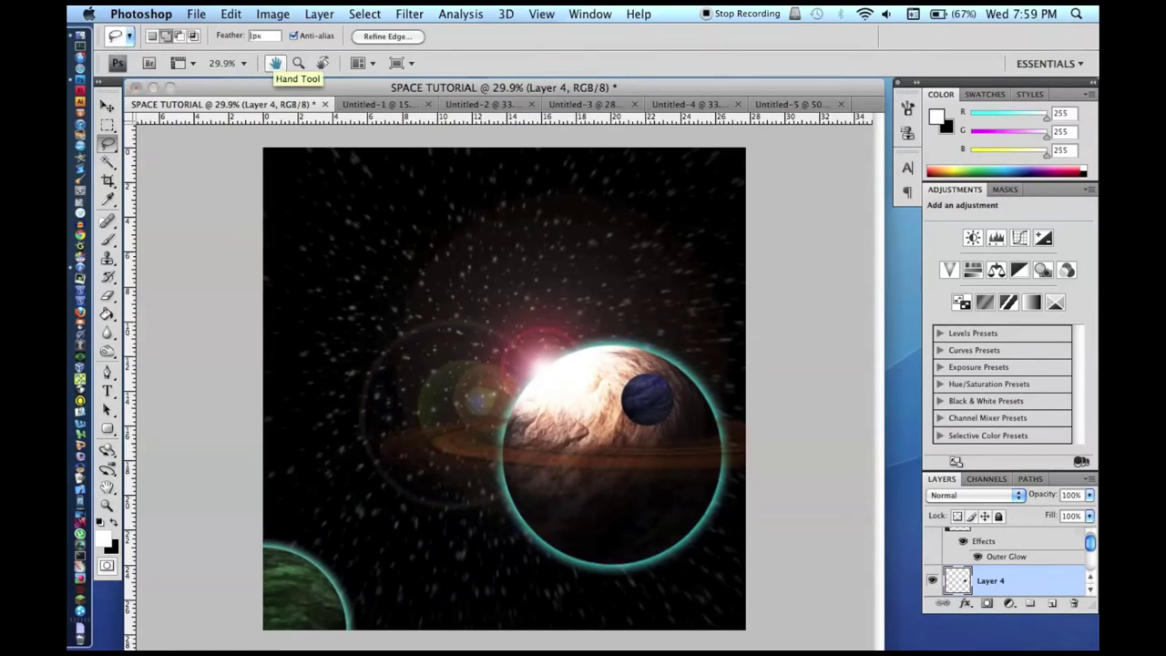
type("0")
key("Return")
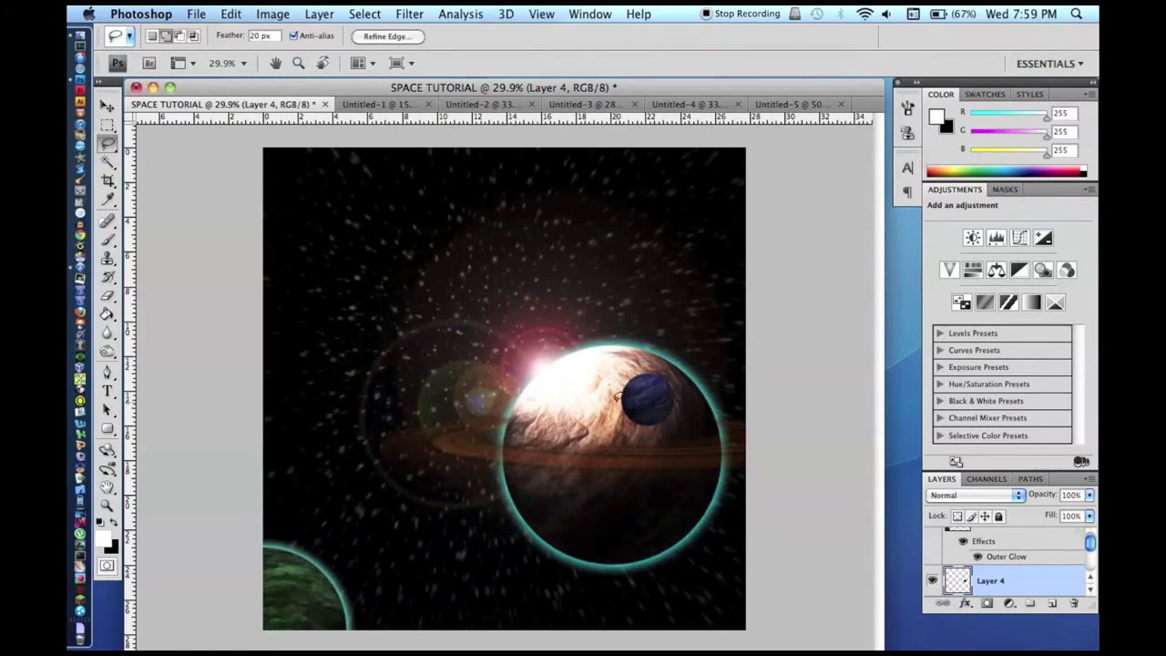
- Brighten the lassoed upper left edge of the small blue planet with Brightness/Contrast and deselect
left_click(266, 16)
mouse_move(396, 58)
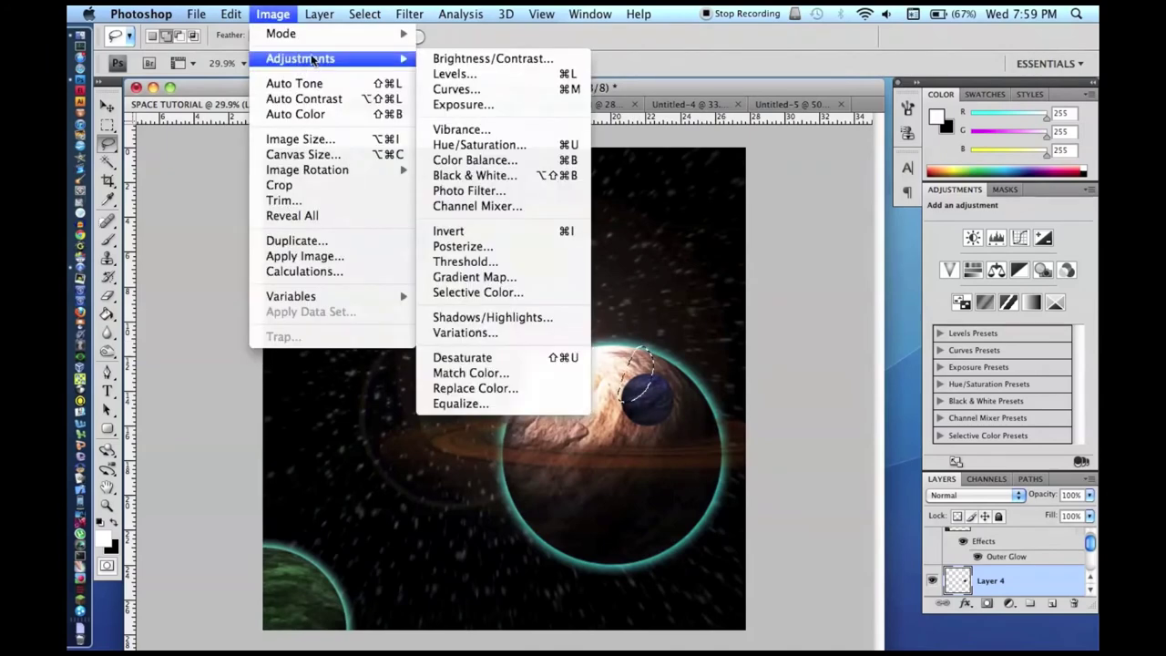
left_click(452, 61)
key("Return")
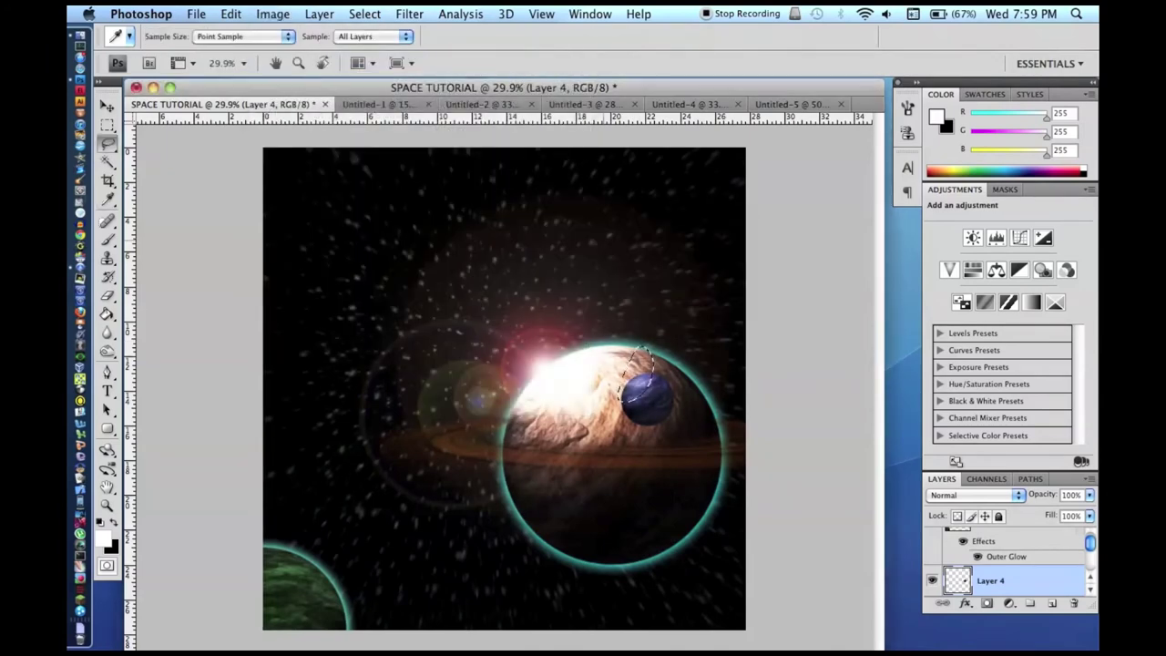
key("ctrl+d")
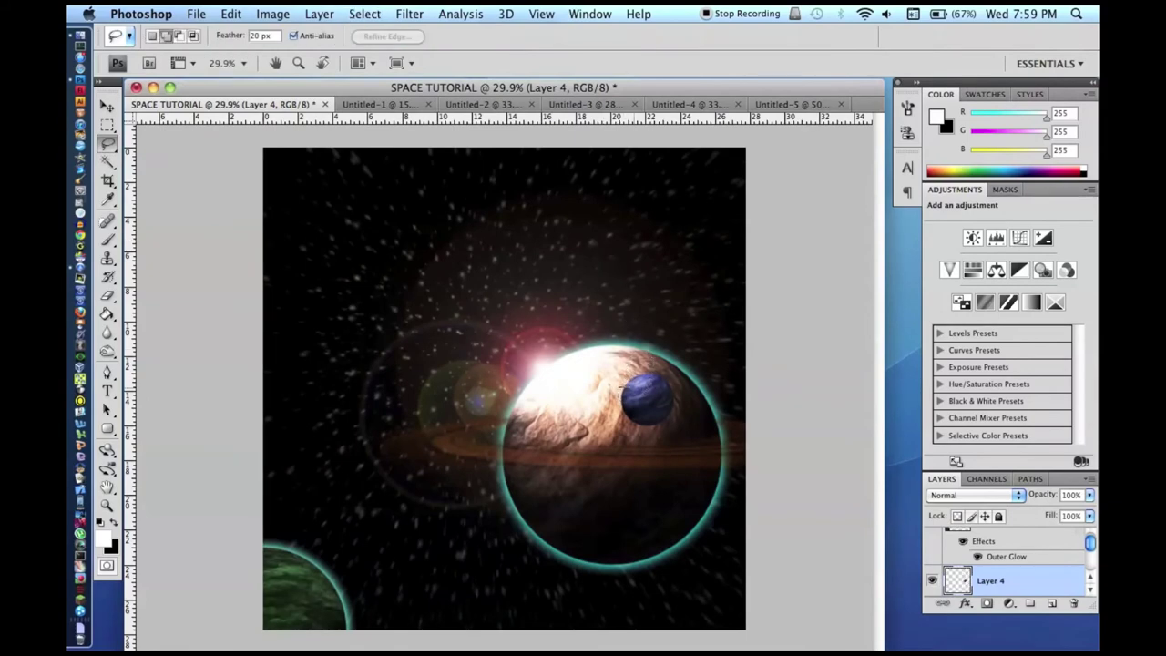
- Reselect the small area on the blue planet's upper left edge, adjust it with Brightness/Contrast, and deselect
key("ctrl+shift+d")
left_click(272, 14)
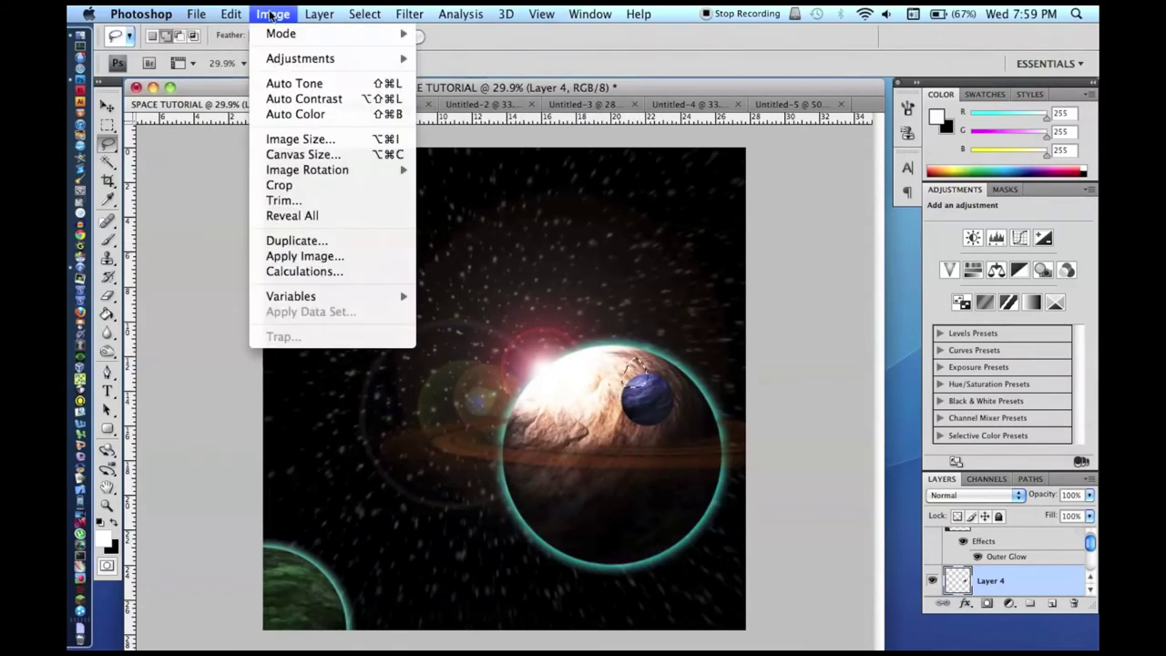
mouse_move(301, 55)
left_click(455, 56)
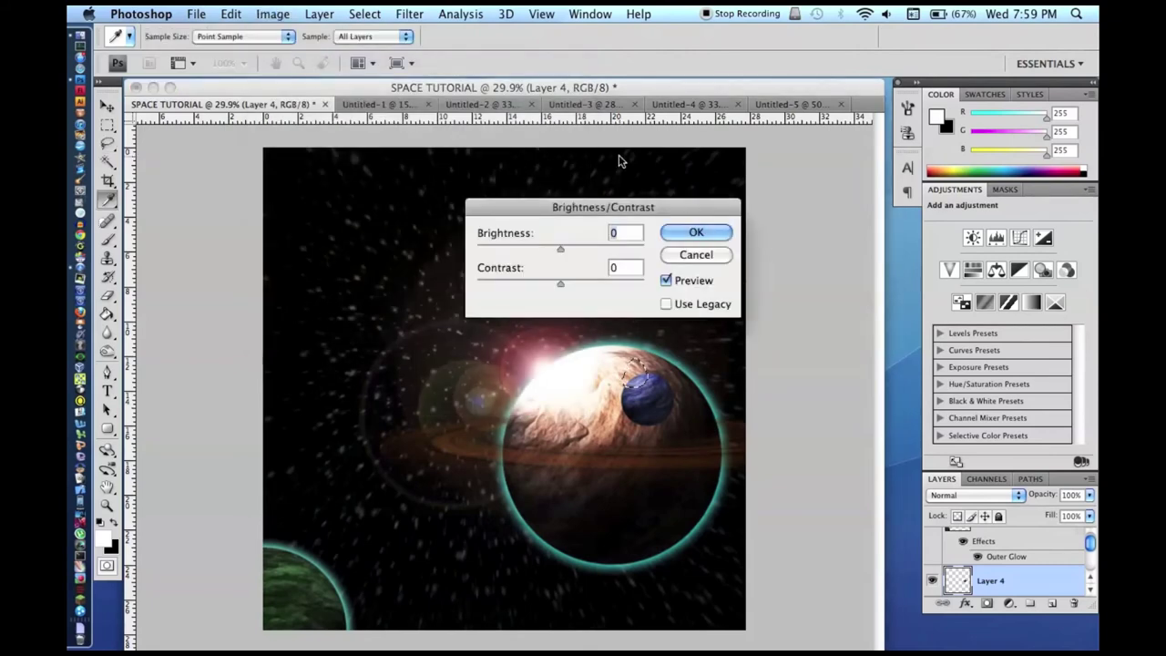
key("Return")
key("ctrl+d")
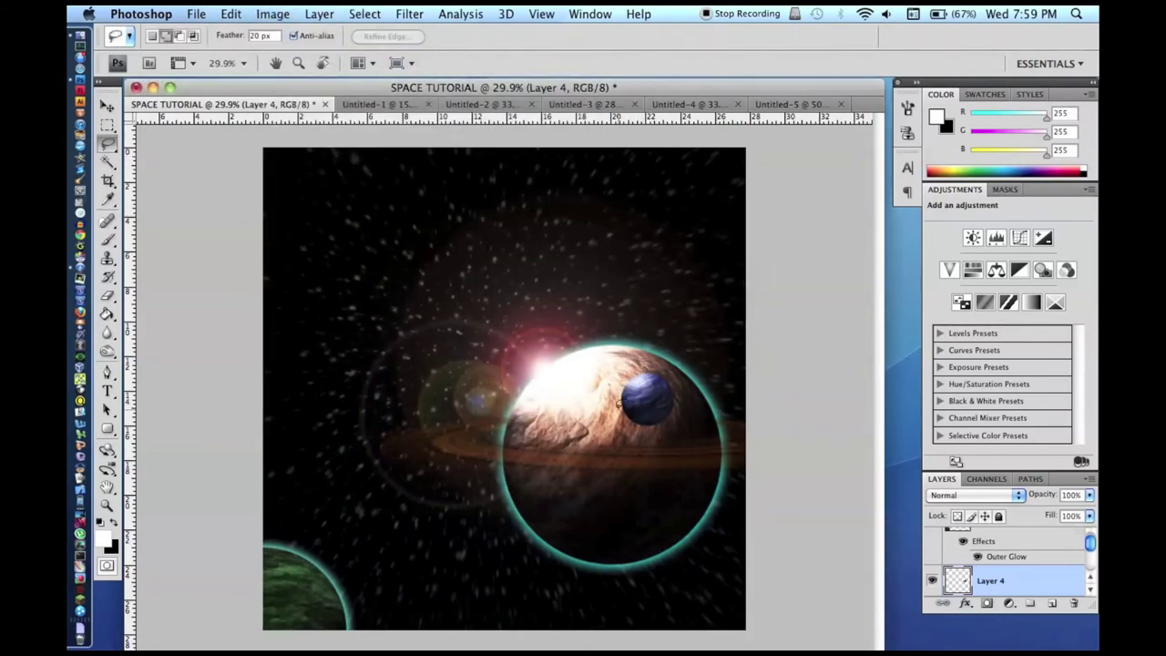
- Select the upper left half of the small blue planet, set its brightness to 16 with Brightness/Contrast, and deselect
key("ctrl+shift+d")
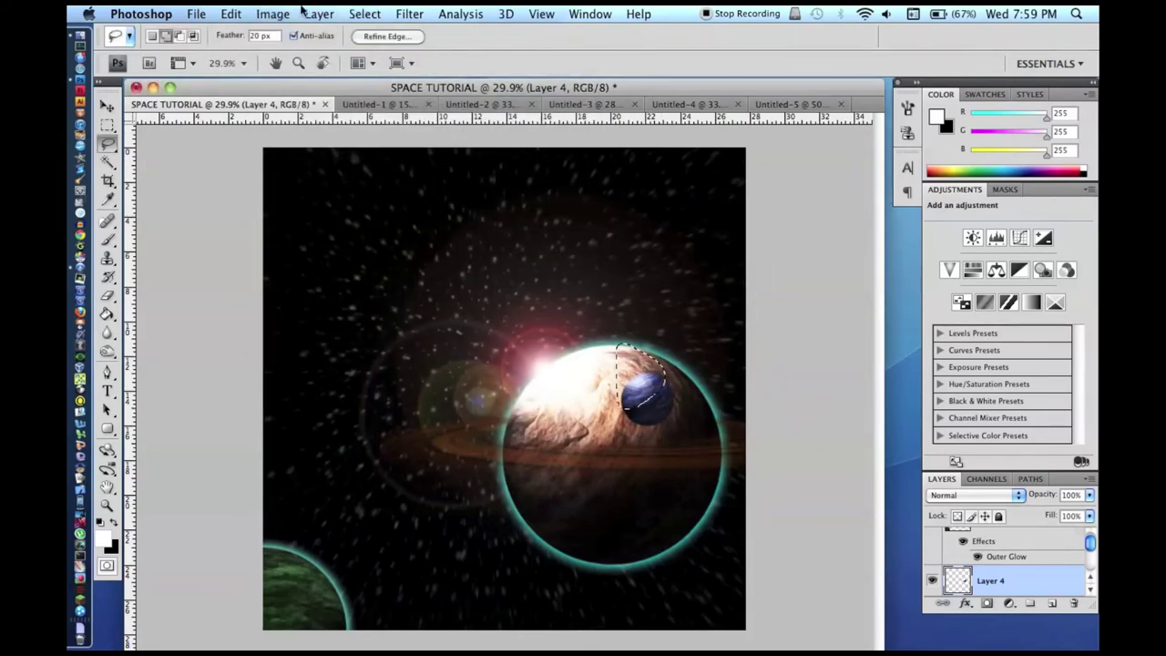
left_click(272, 14)
mouse_move(300, 57)
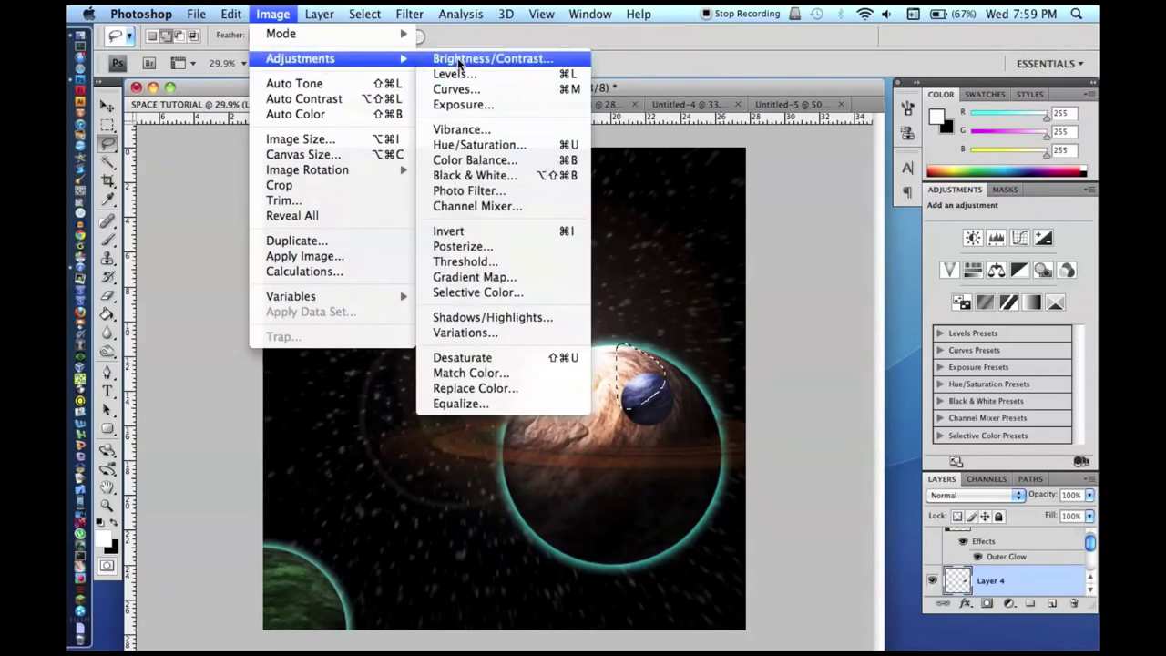
left_click(460, 59)
type("16")
key("Return")
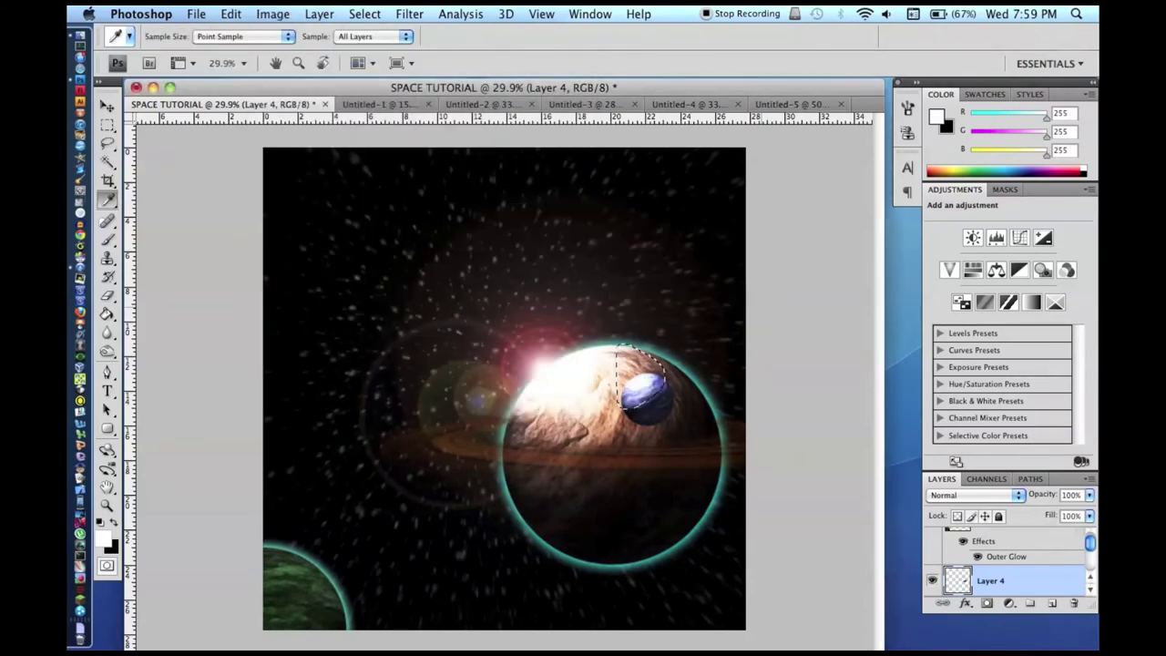
key("l")
left_click(616, 347)
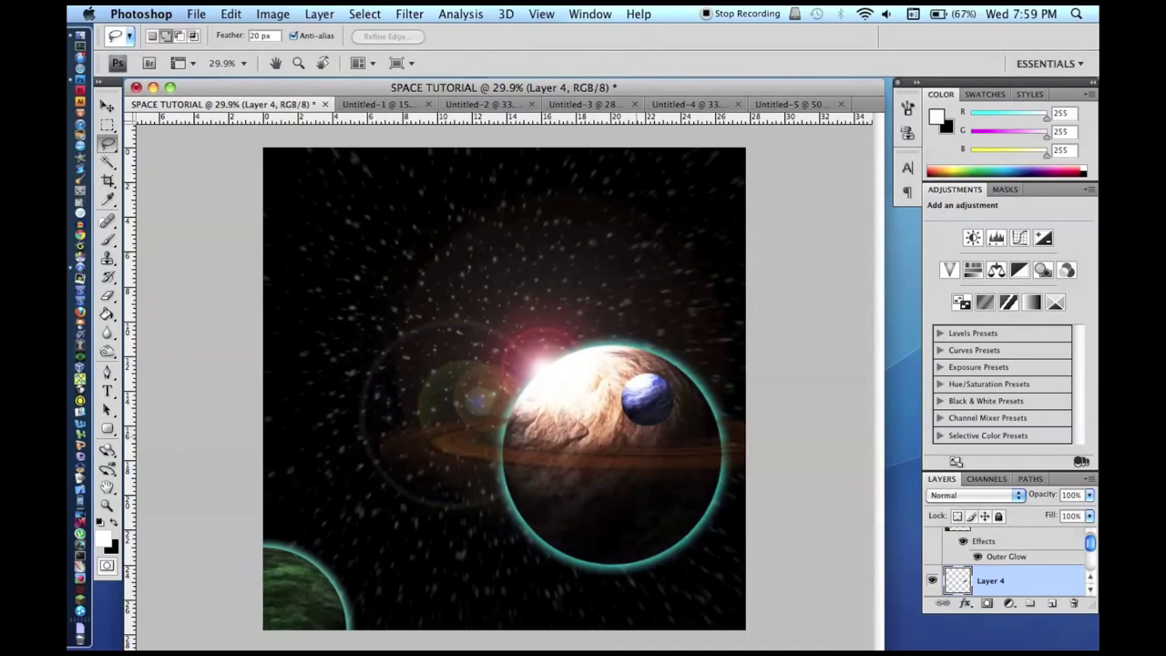
- Lasso the small blue planet's lower right edge and set its brightness to -15 with Brightness/Contrast
mouse_move(665, 395)
left_mouse_down()
mouse_move(698, 414)
mouse_move(642, 428)
left_mouse_up()
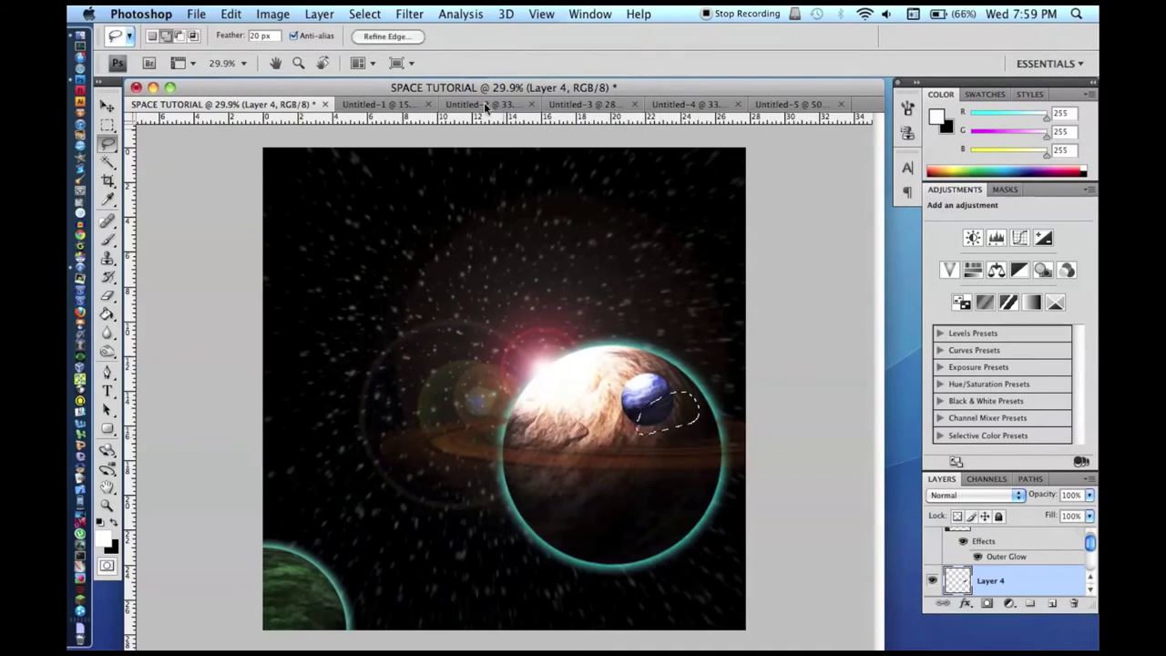
left_click(273, 14)
mouse_move(301, 58)
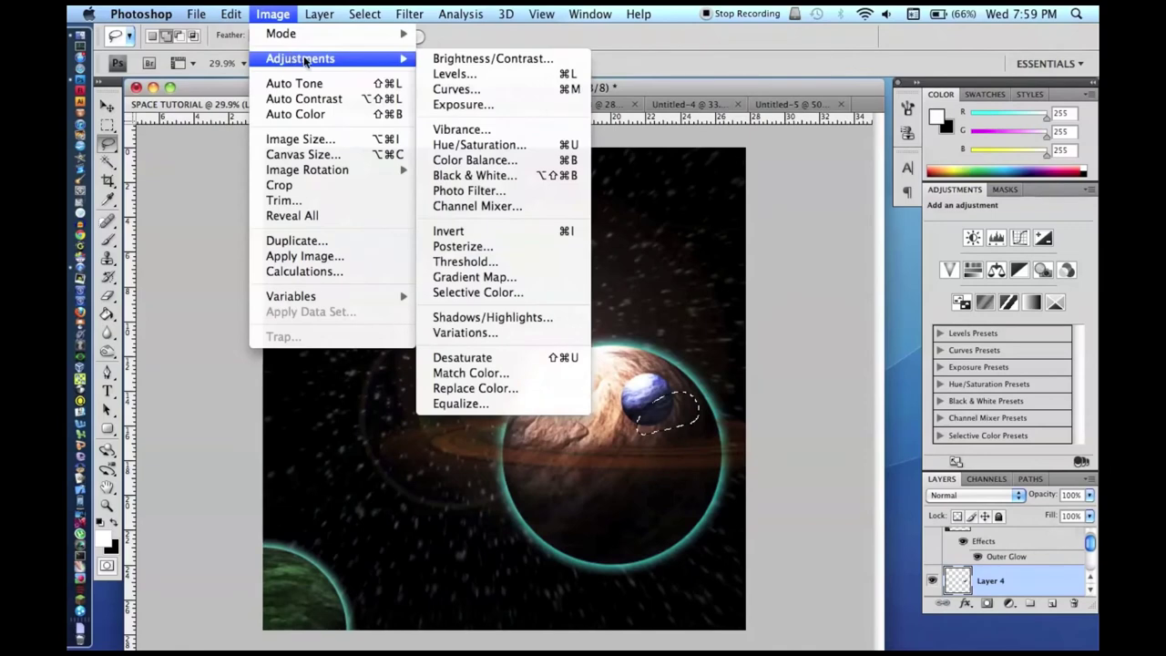
left_click(460, 56)
type("-15")
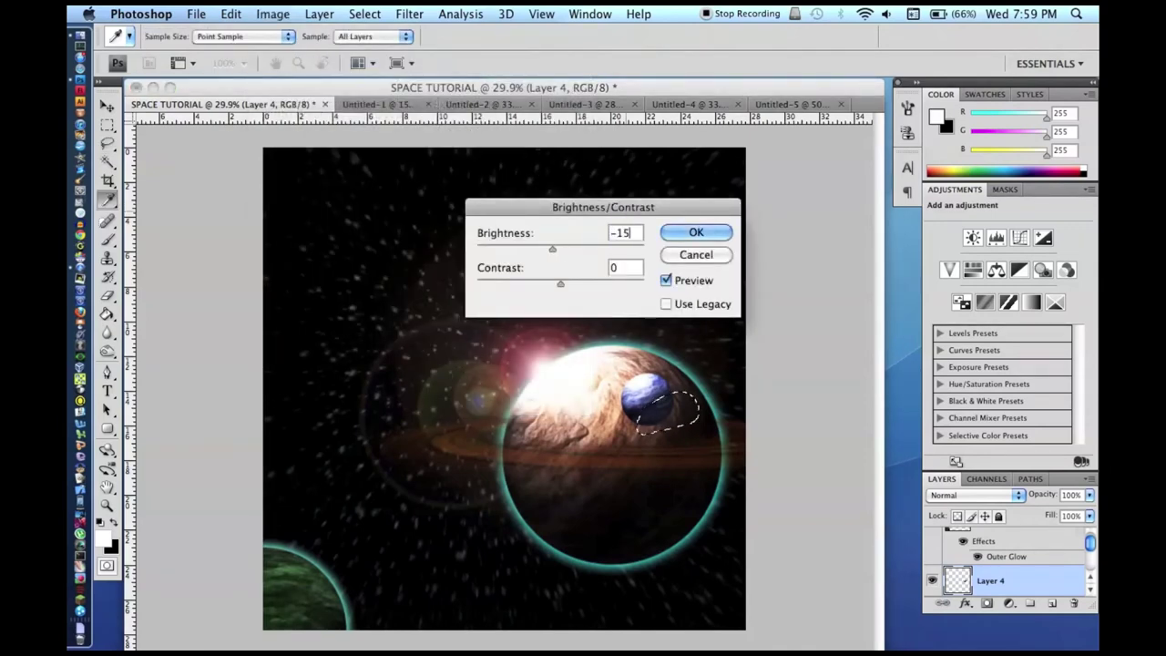
key("Return")
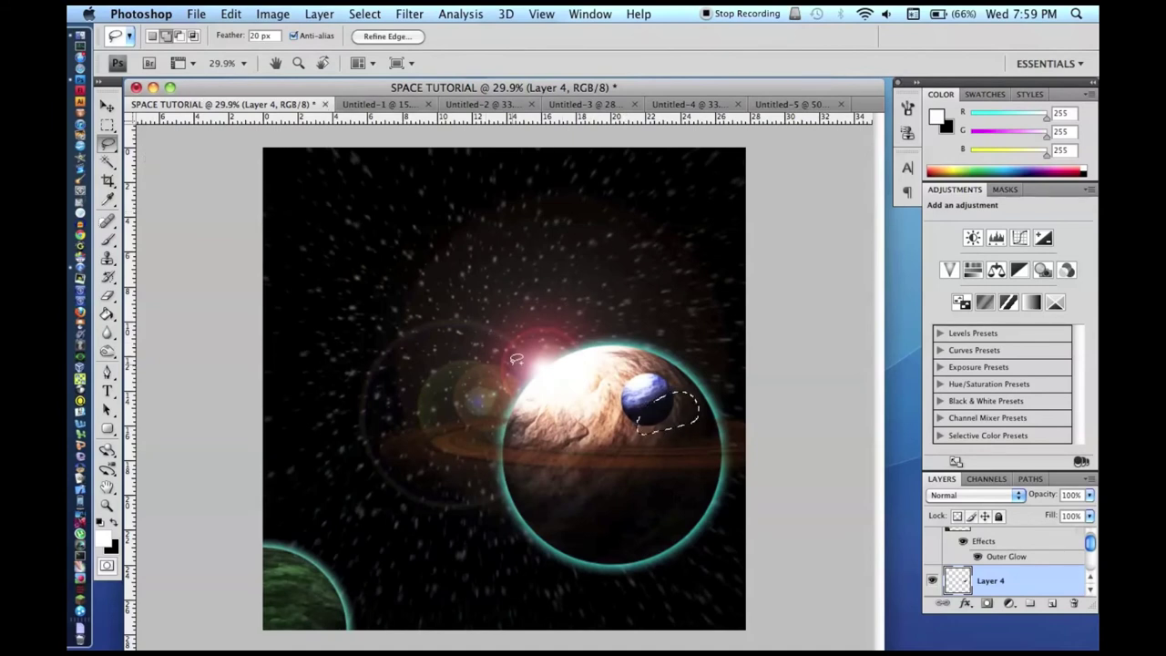
- In the Untitled-2 document, undo the last change and rotate the 3D sphere to about X -11, Y -29, Z 33
left_click(603, 102)
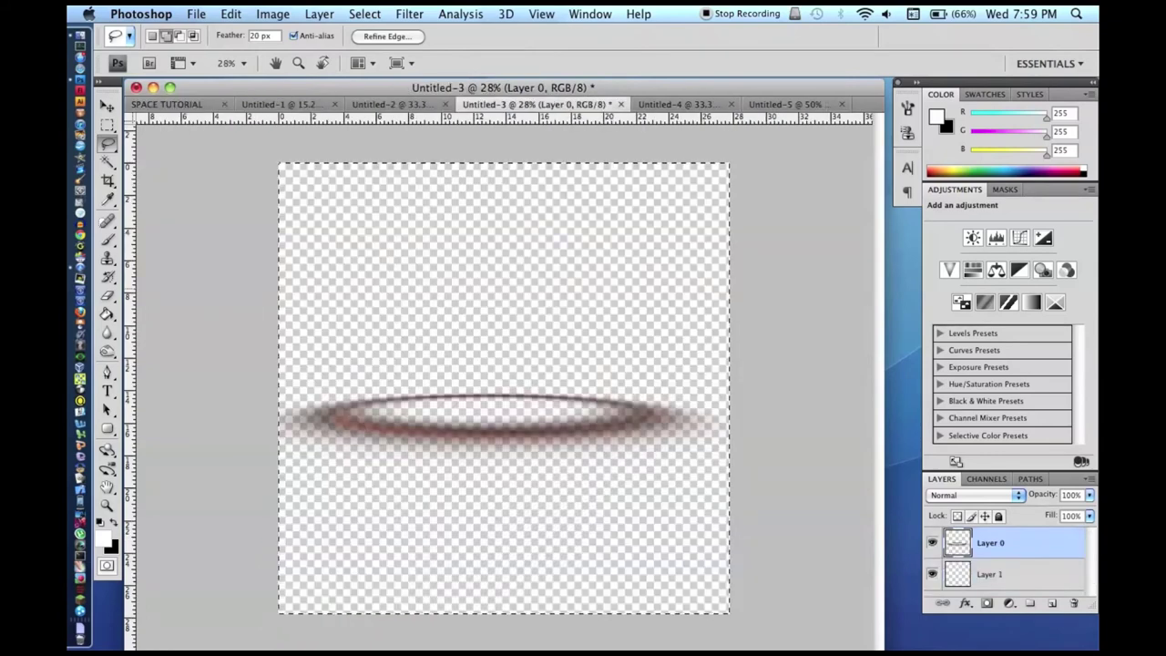
left_click(372, 105)
left_click(306, 106)
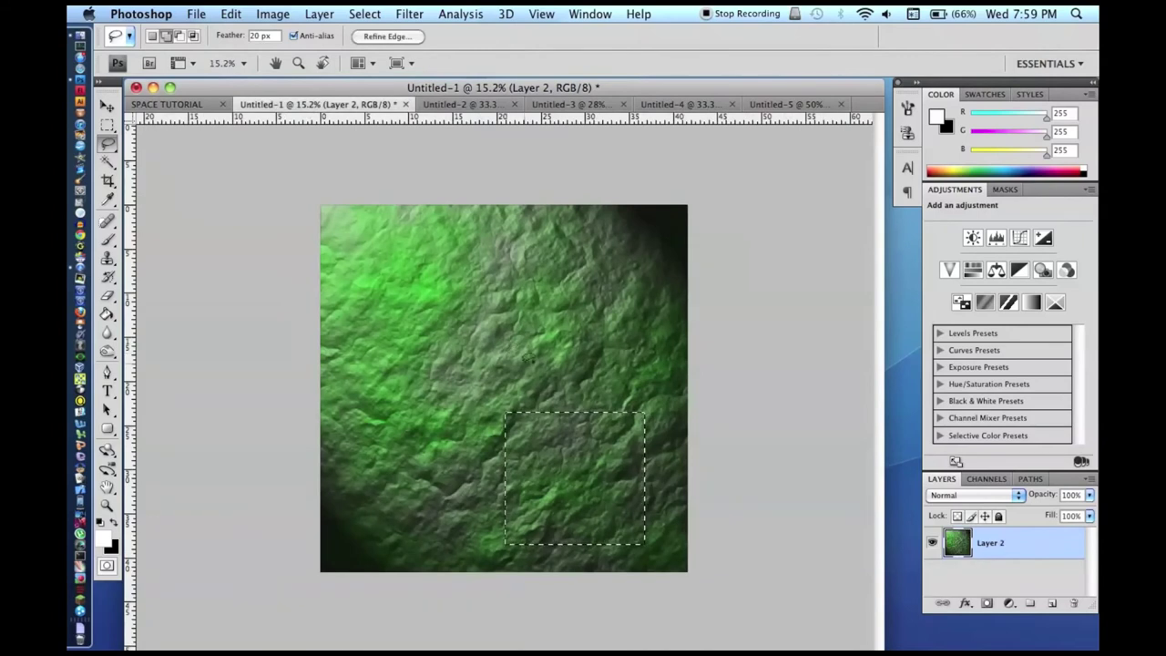
left_click(469, 103)
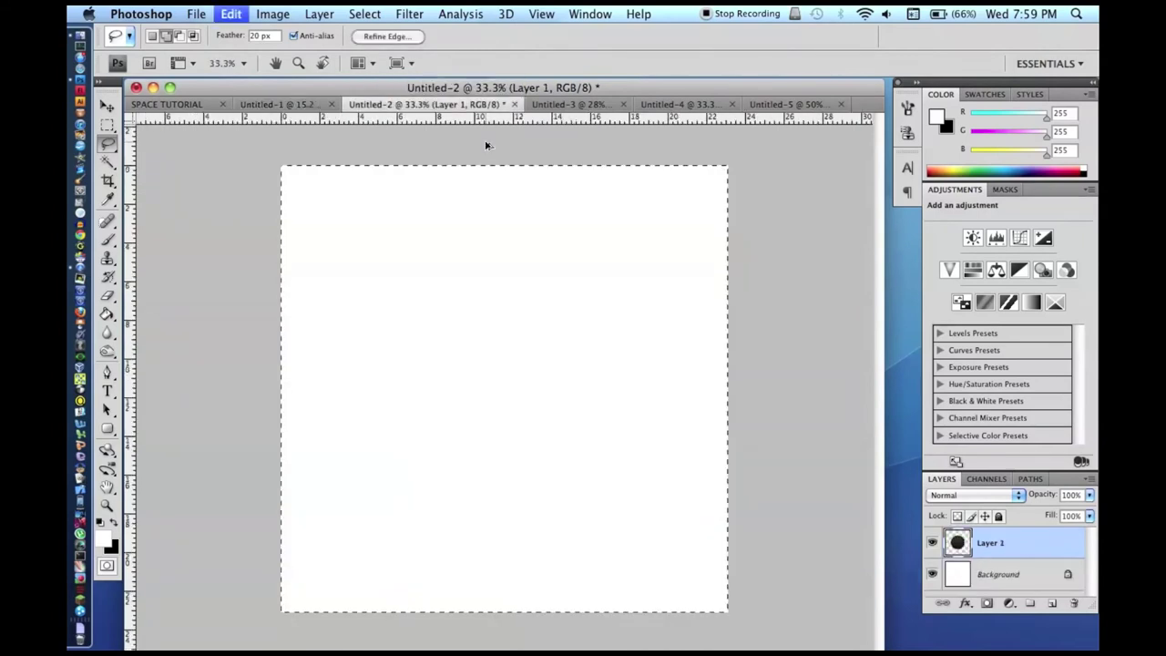
key("super+z")
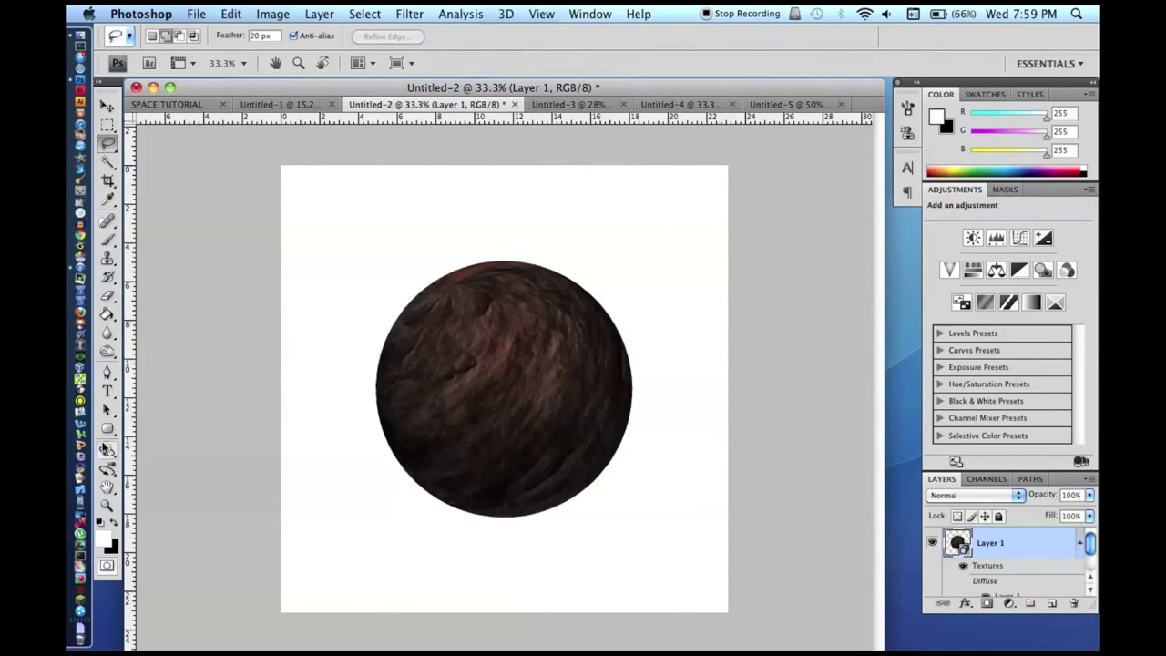
left_click(107, 449)
left_click_drag(510, 382, 564, 355)
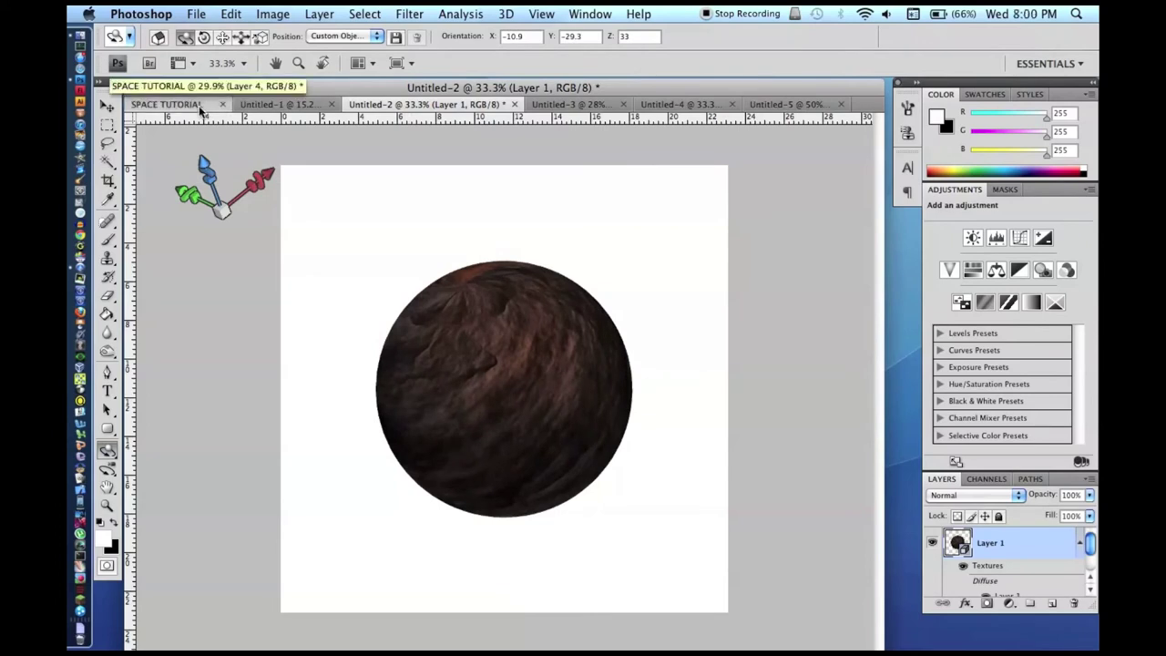
- Return to the SPACE TUTORIAL document, deselect, make Layer 5 active, and set the Lasso feather to 50 px
left_click(173, 104)
key("super+d")
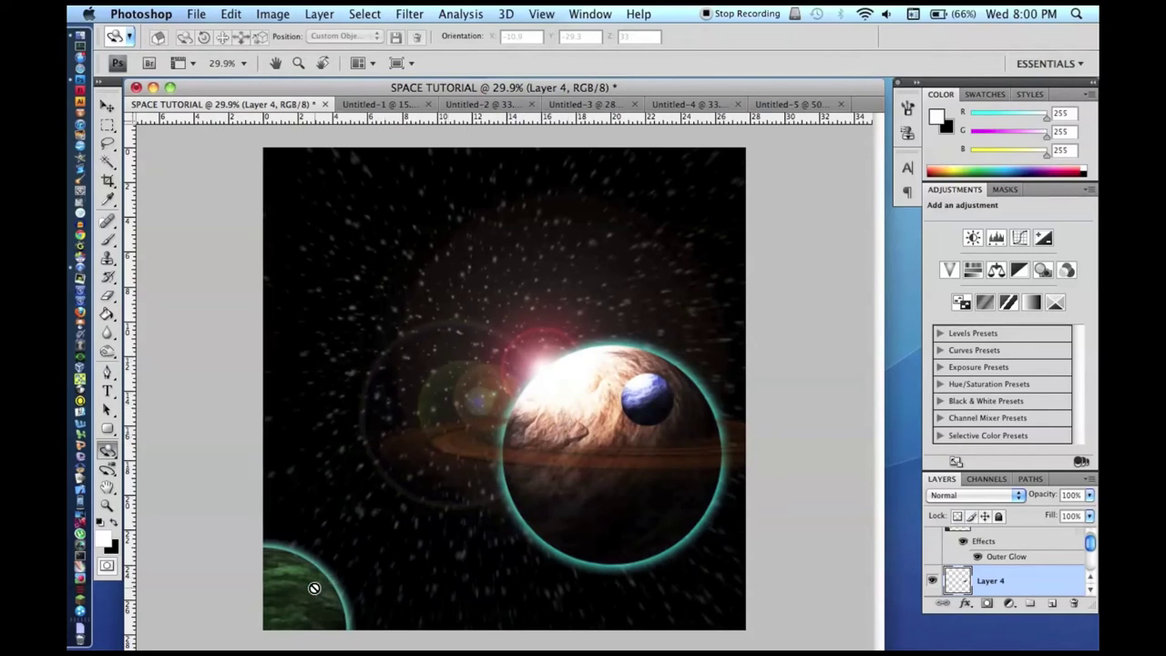
left_click_drag(968, 572, 977, 556)
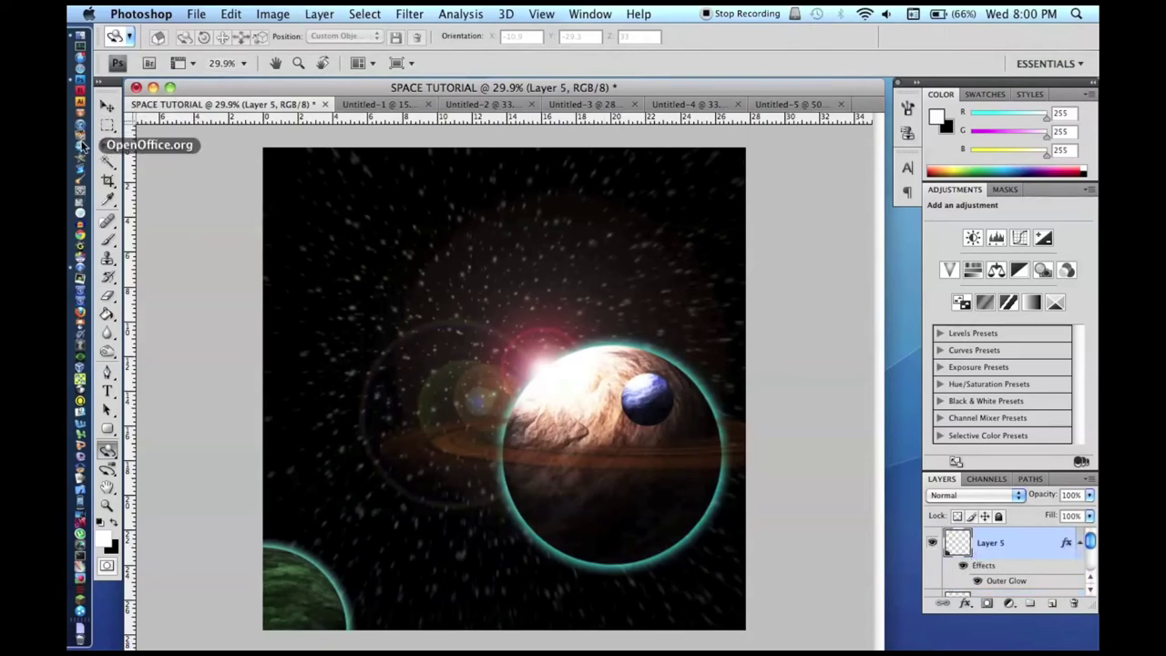
left_click(109, 143)
double_click(260, 36)
type("50")
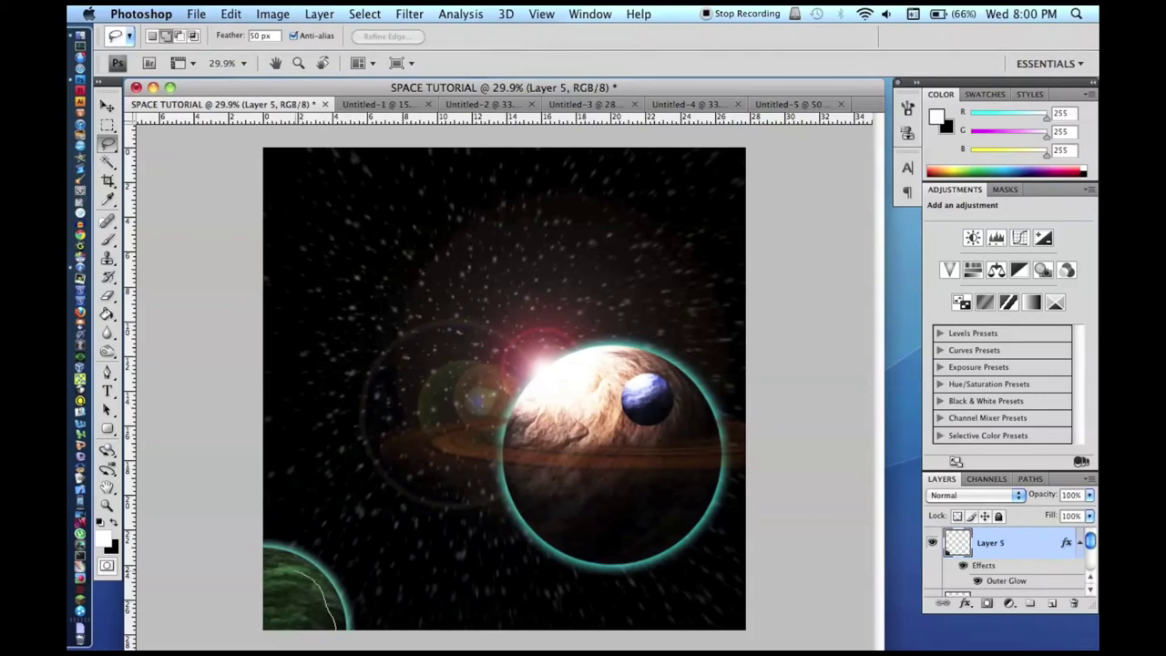
- Lasso a wide band along the green planet's upper right edge, brighten it with Brightness/Contrast, and deselect
left_click_drag(262, 520, 420, 587)
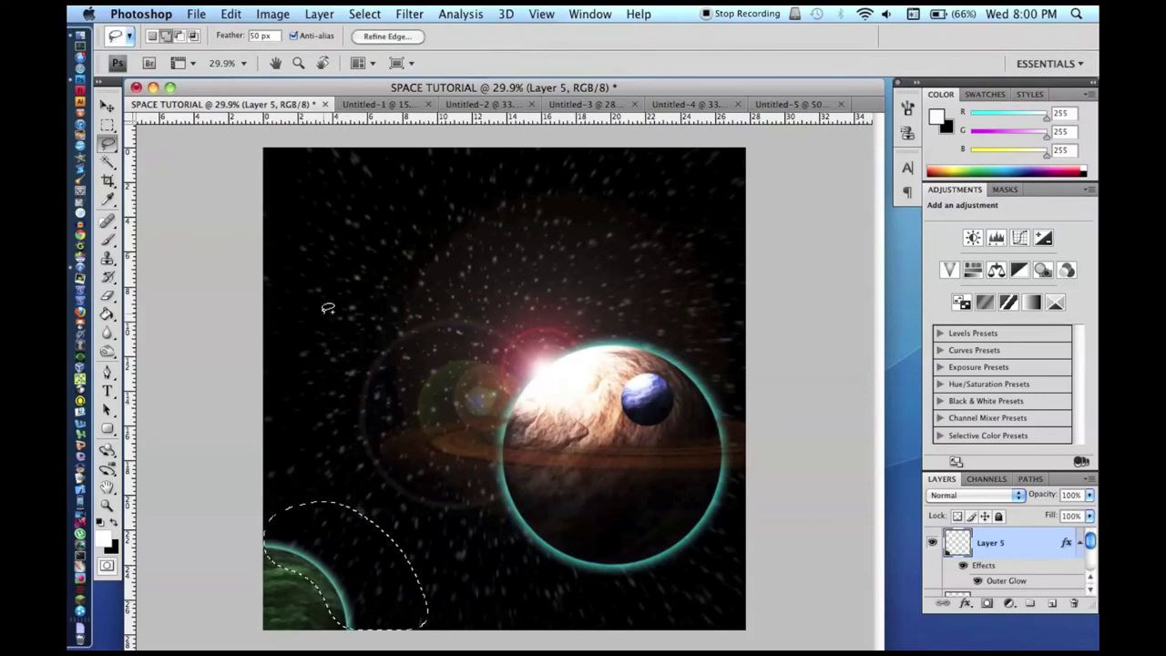
left_click(273, 13)
mouse_move(310, 59)
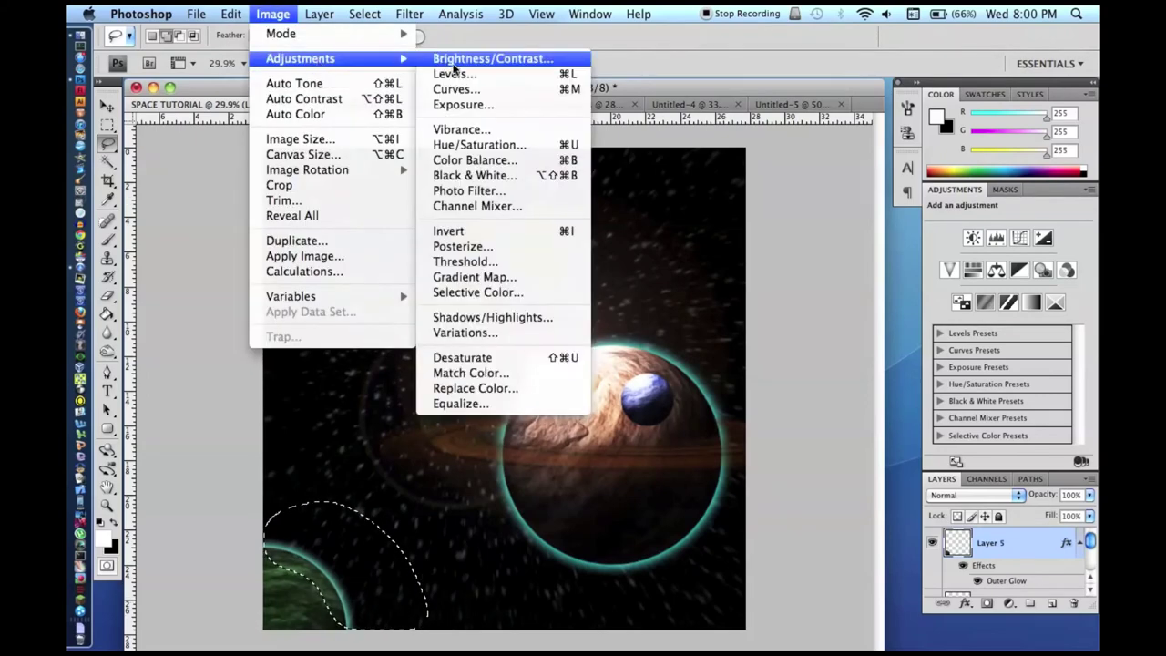
left_click(456, 55)
key("Return")
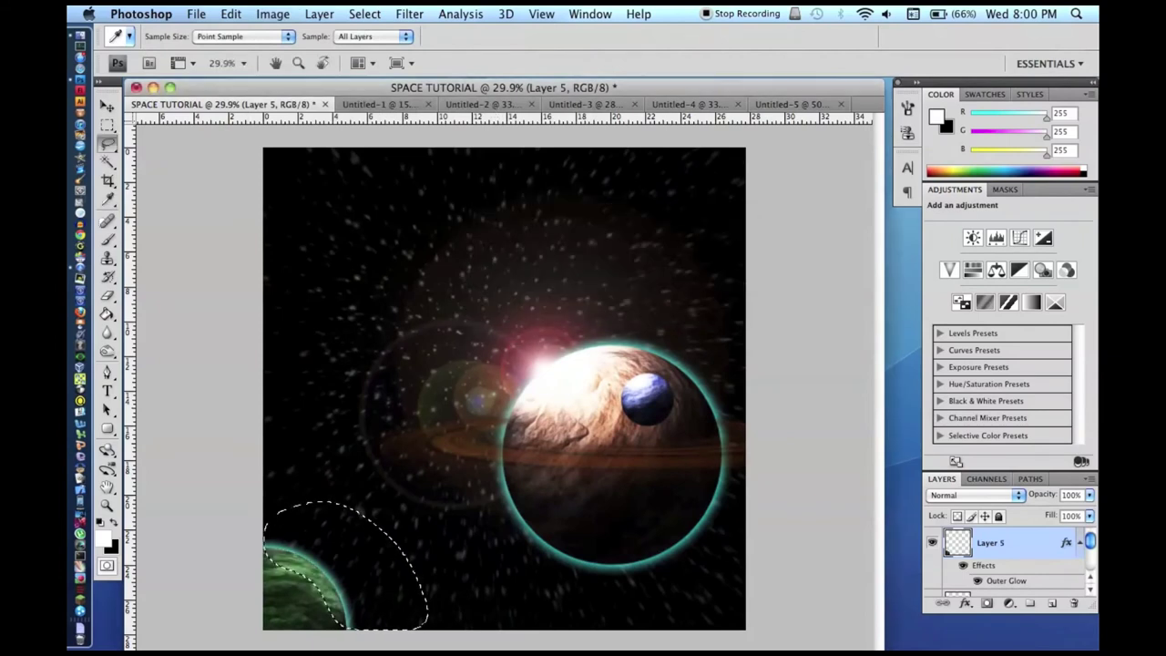
key("l")
left_click(318, 240)
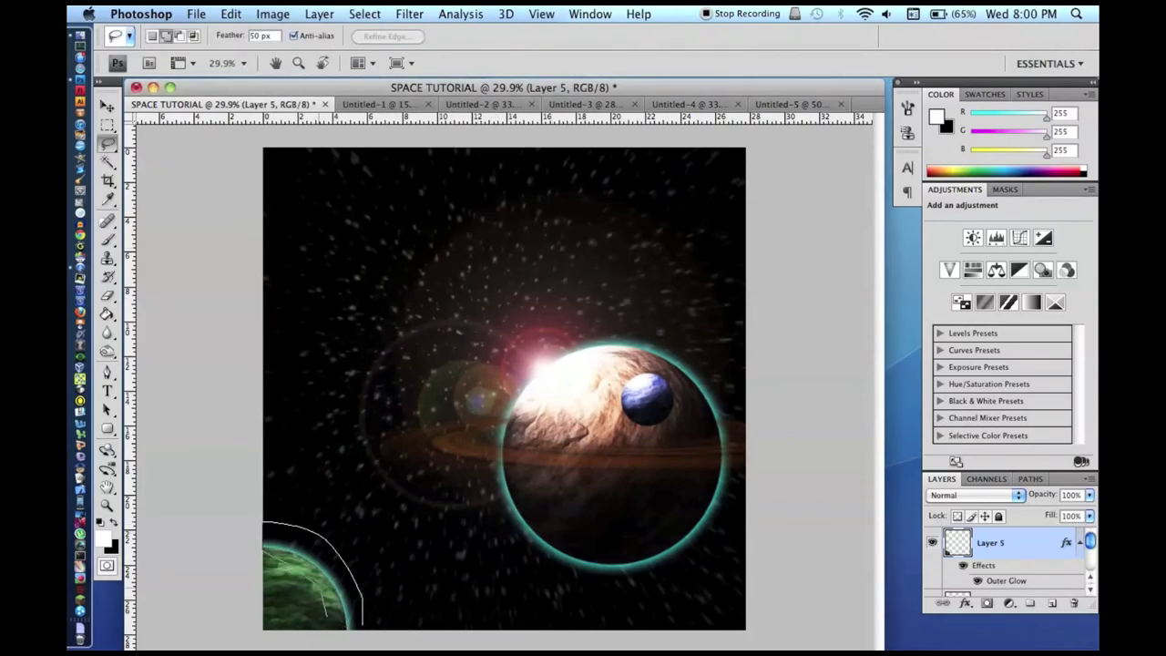
- Lasso a narrower band along the green planet's rim, brighten it further with Brightness/Contrast, and deselect
left_click_drag(394, 625, 395, 626)
left_click(272, 14)
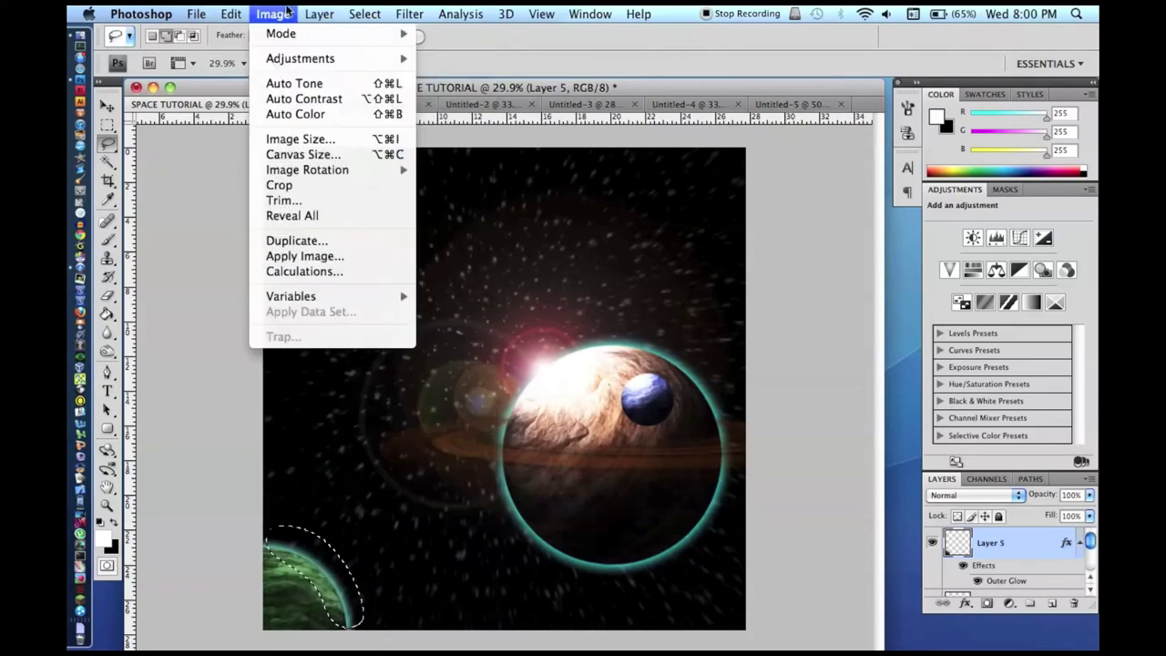
mouse_move(401, 58)
left_click(474, 60)
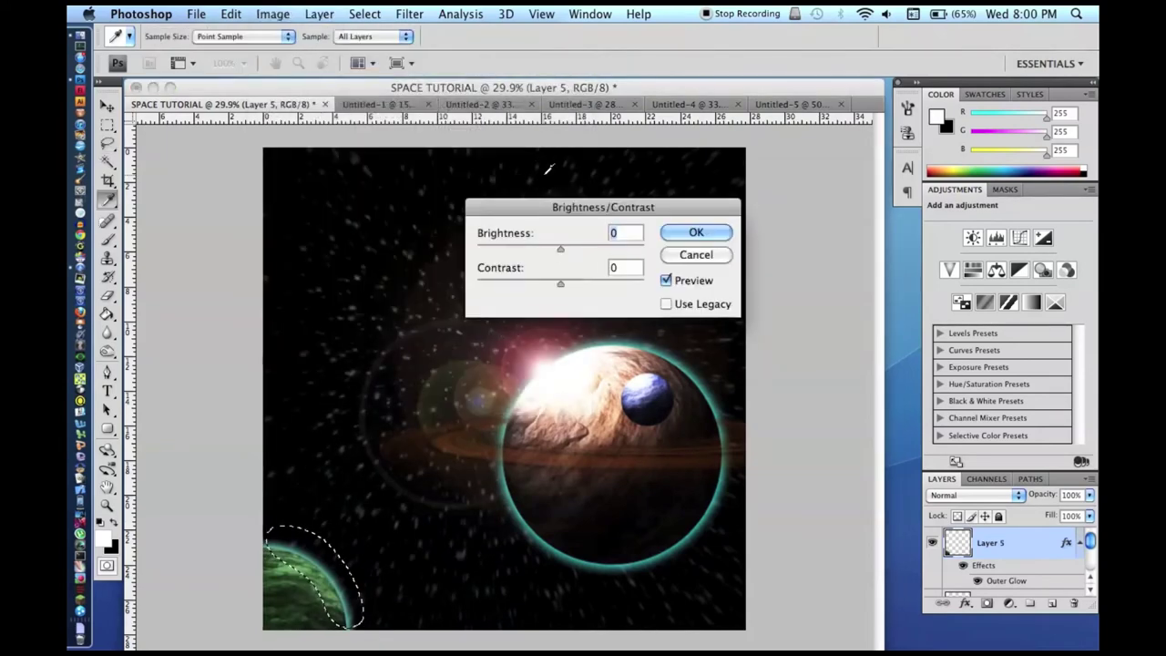
key("Return")
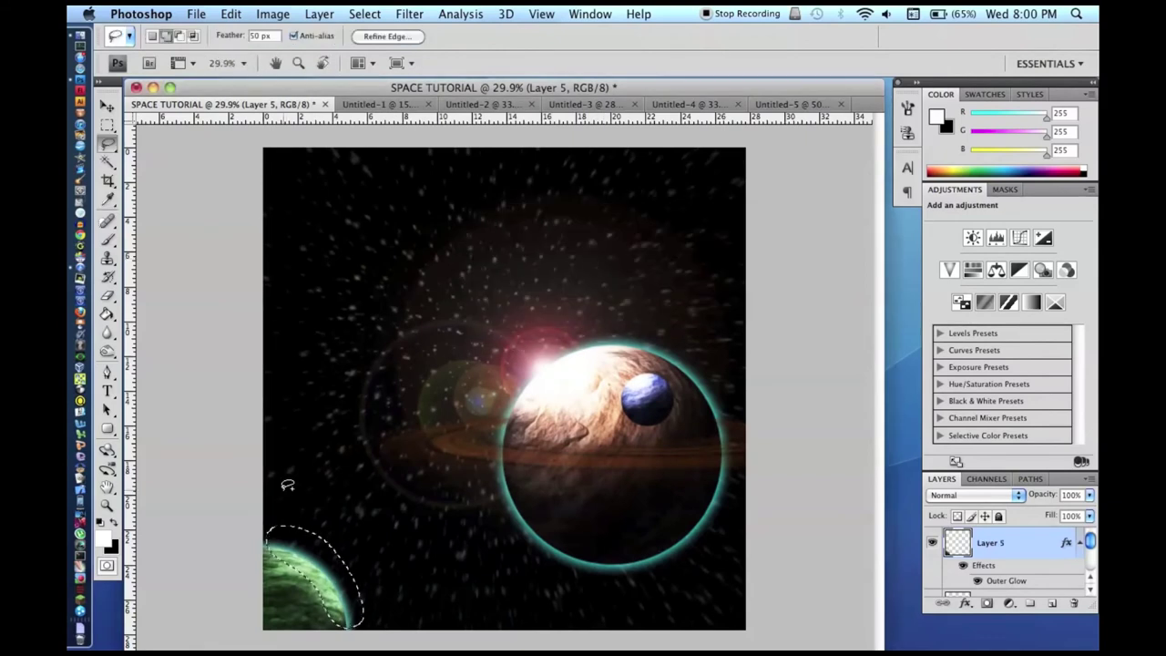
key("super+d")
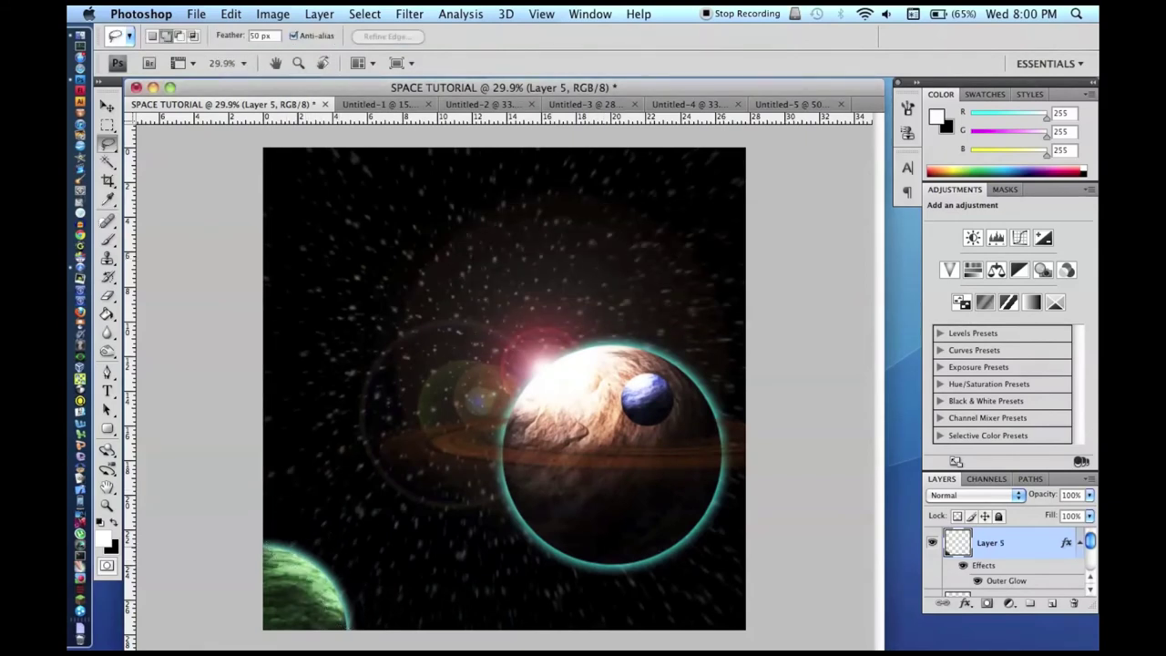
- Lasso a small round spot on the green planet's upper right rim, brighten it with Brightness/Contrast, and deselect
left_click_drag(353, 583, 321, 534)
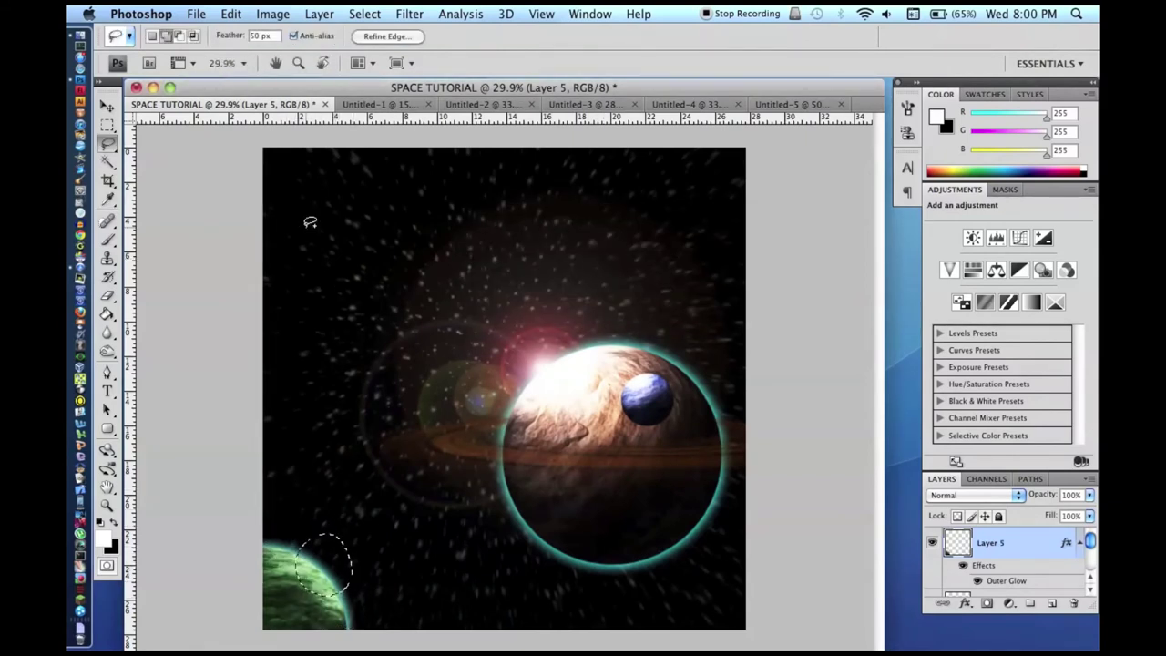
left_click(272, 14)
mouse_move(307, 60)
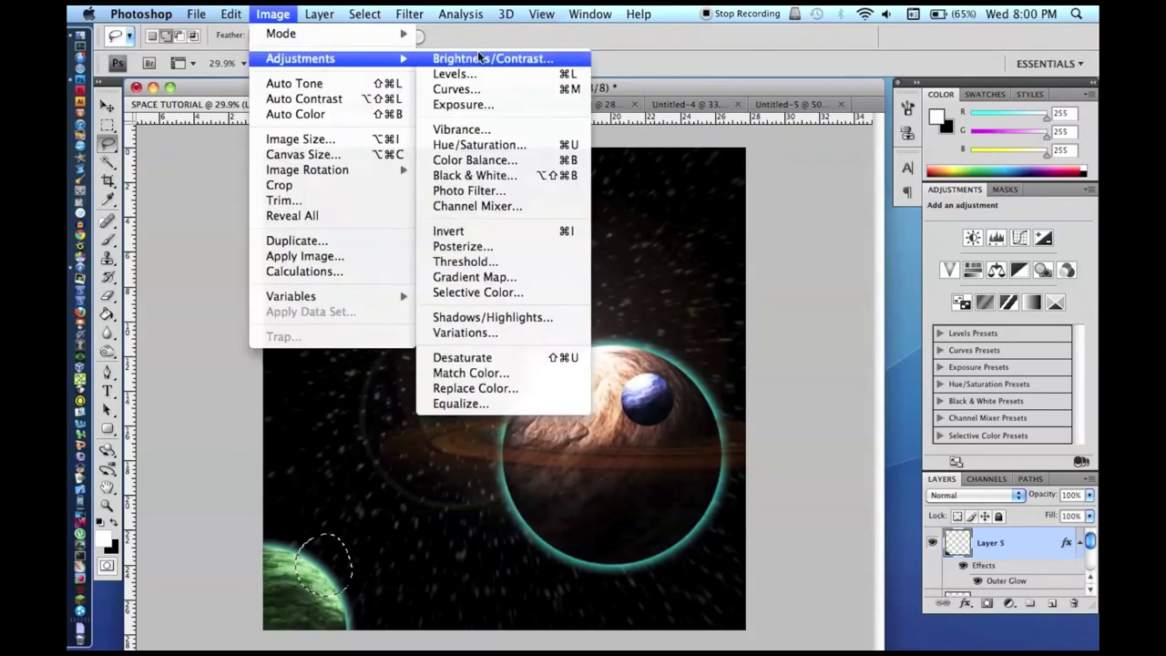
left_click(479, 47)
key("l")
key("super+d")
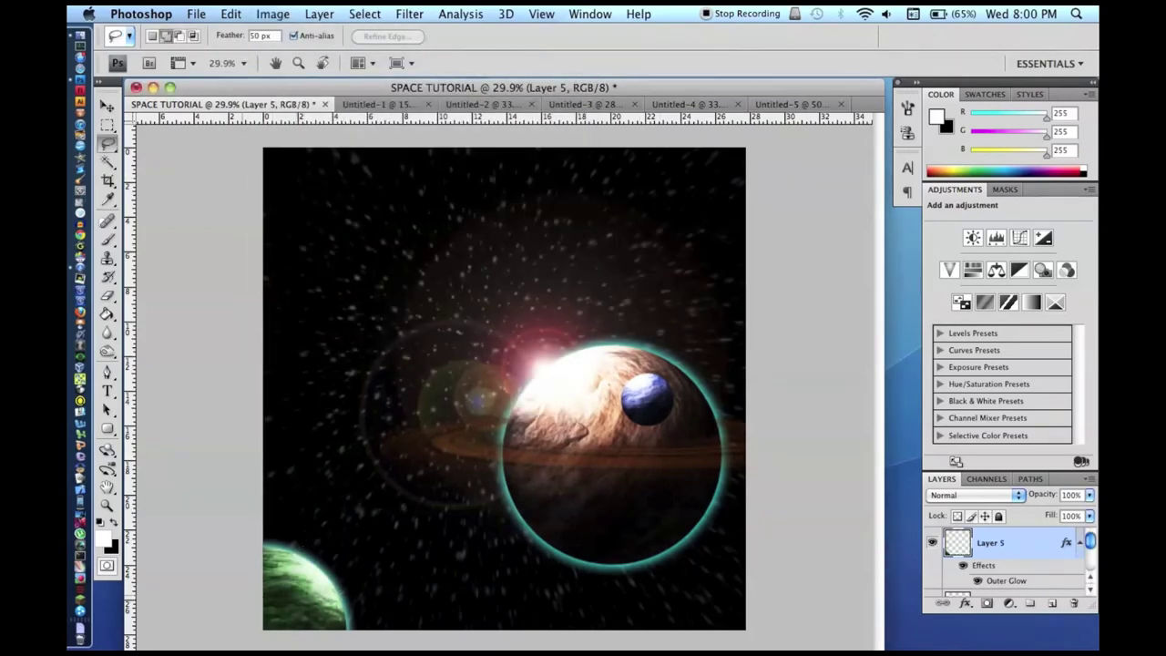
- Try to darken the green planet's lower left area by lassoing it and setting its brightness to -70
left_click_drag(273, 602, 228, 640)
key("Return")
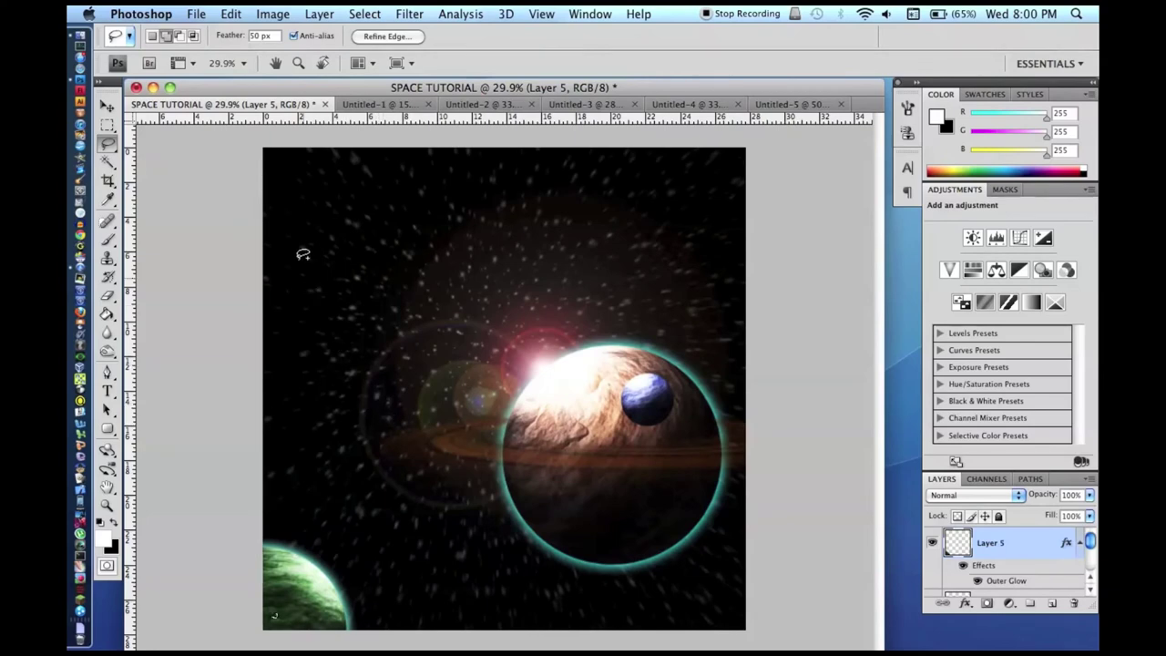
left_click(278, 14)
mouse_move(294, 60)
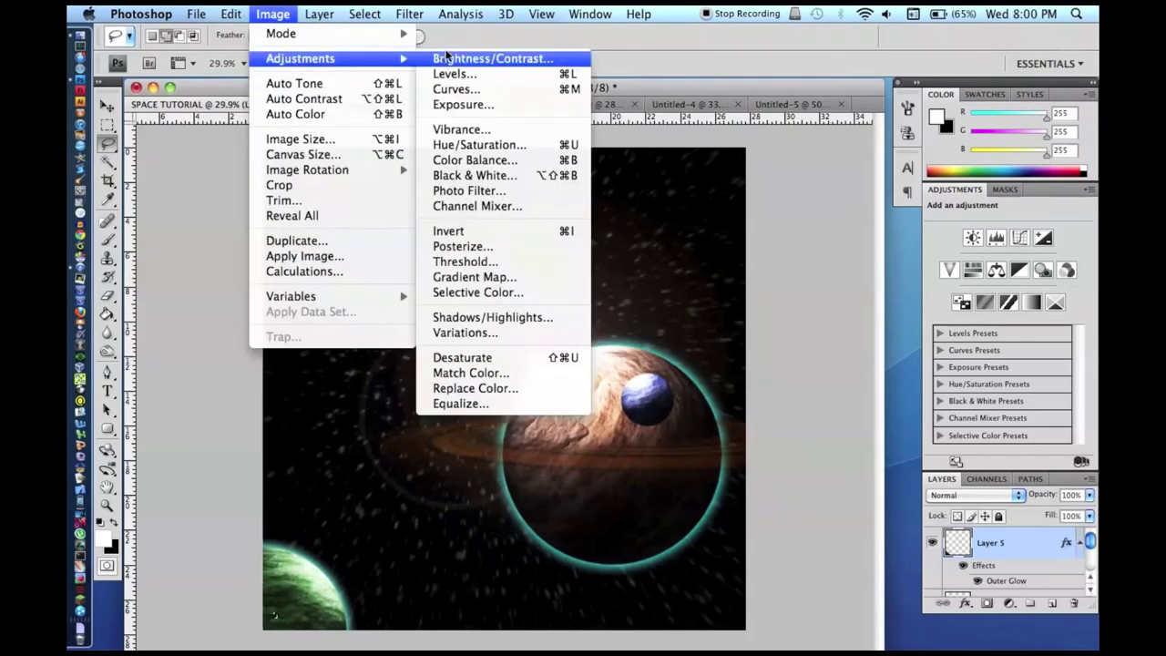
left_click(456, 58)
type("-70")
key("Return")
key("l")
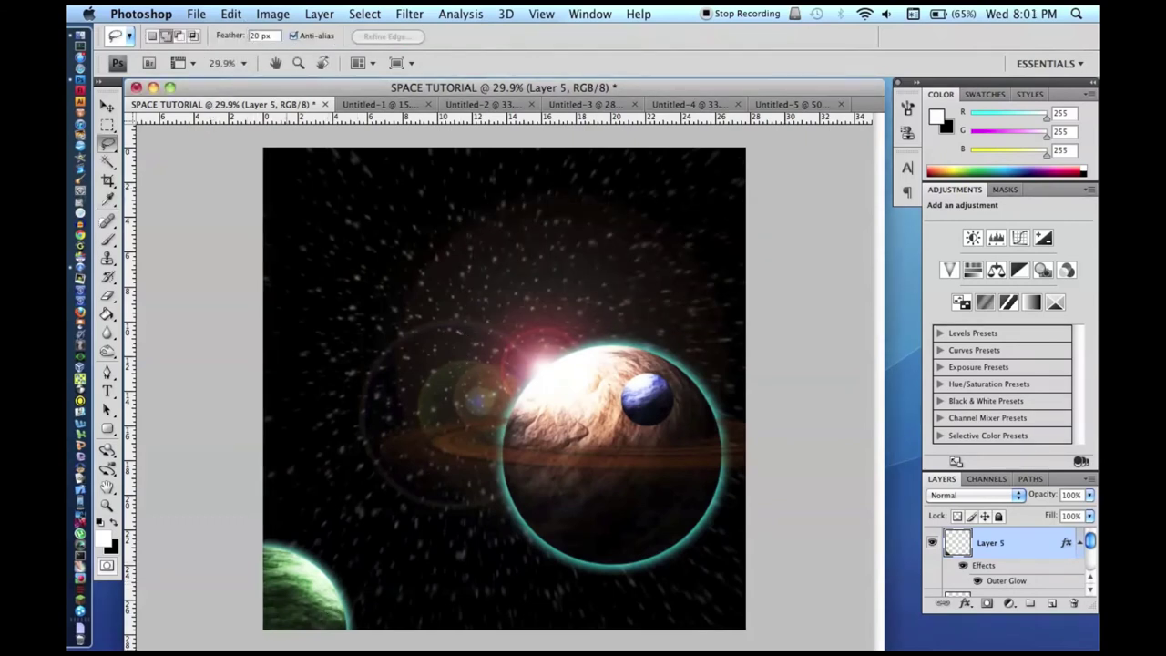
- Lasso the green planet's lower left area, set its brightness to -40 with Brightness/Contrast, and deselect
left_click_drag(287, 626, 271, 601)
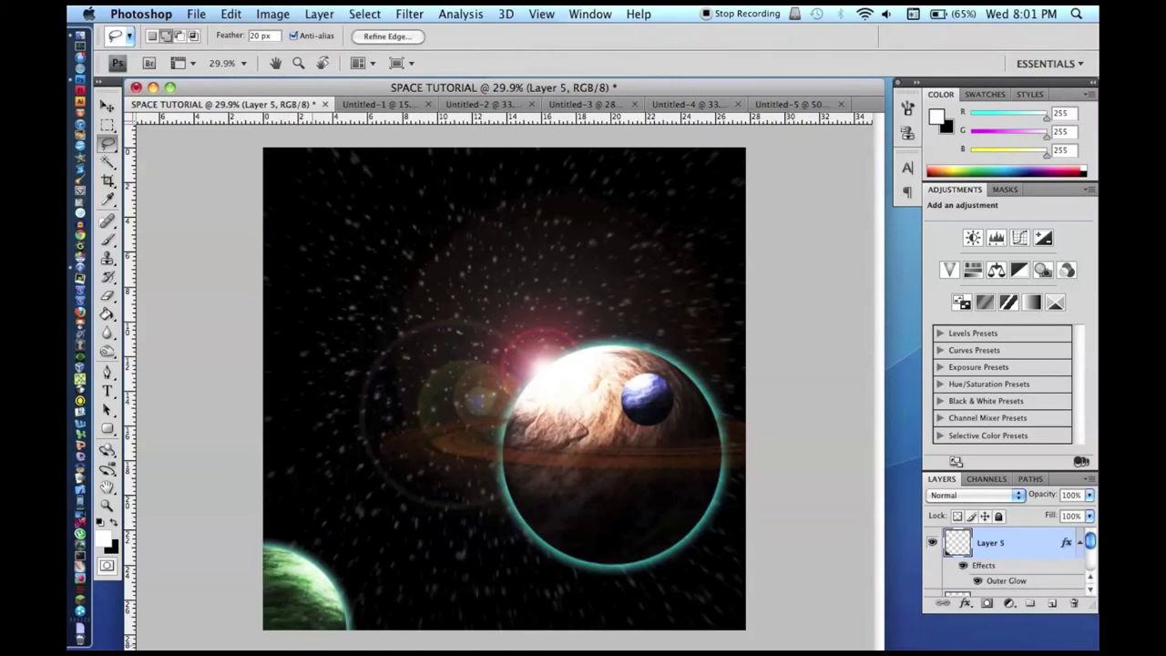
left_click_drag(310, 645, 266, 630)
left_click(273, 13)
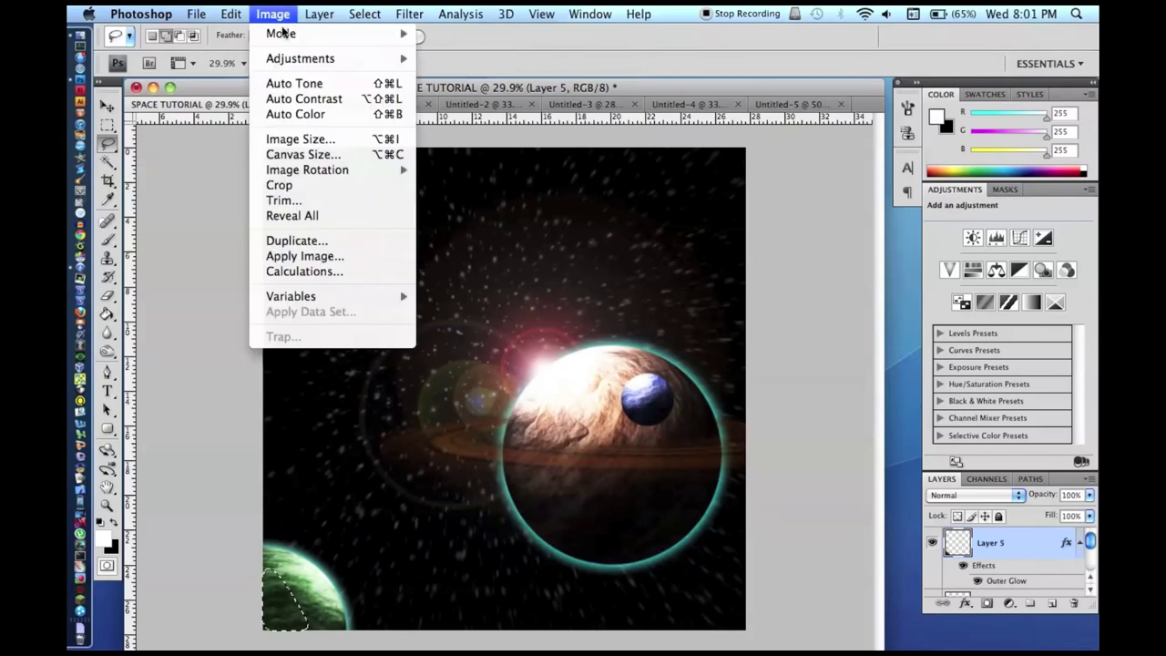
mouse_move(319, 57)
left_click(469, 56)
type("-40")
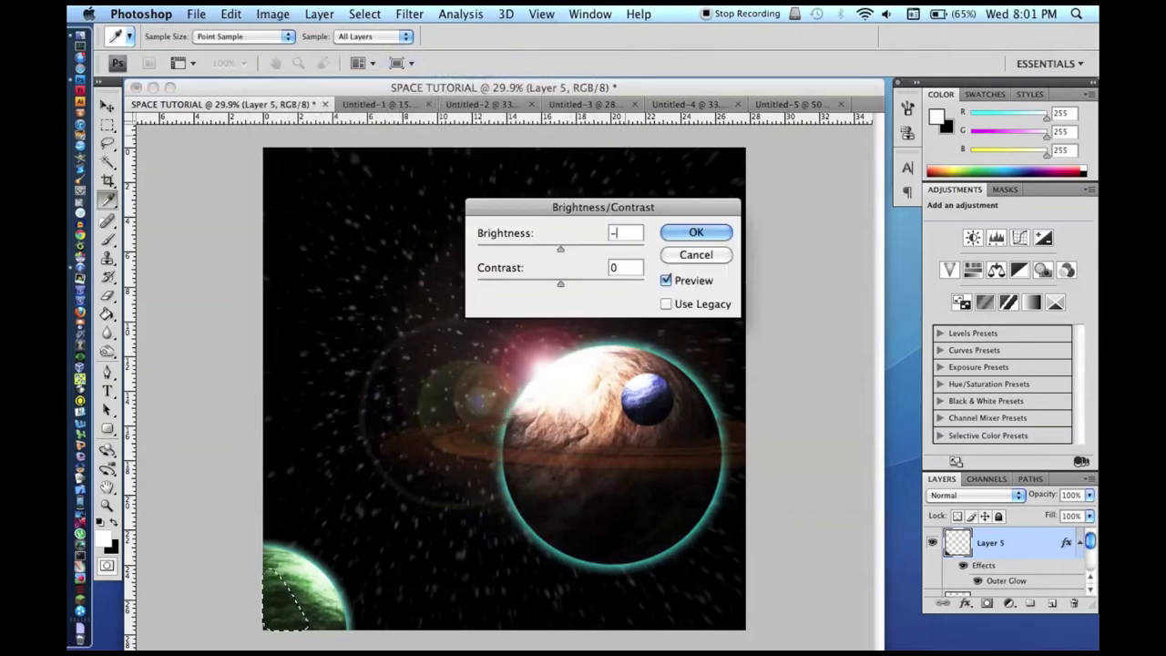
key("Return")
key("super+d")
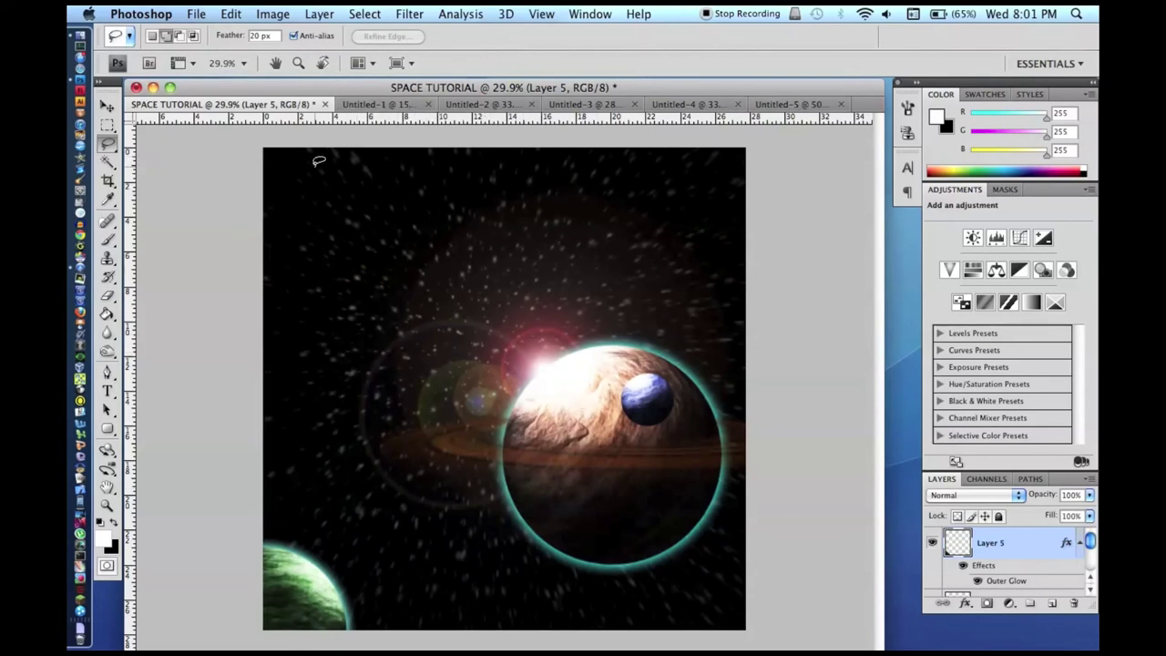
- Create a new layer above the green planet and set the foreground colour to cyan 52f6f8
key("super+shift+n")
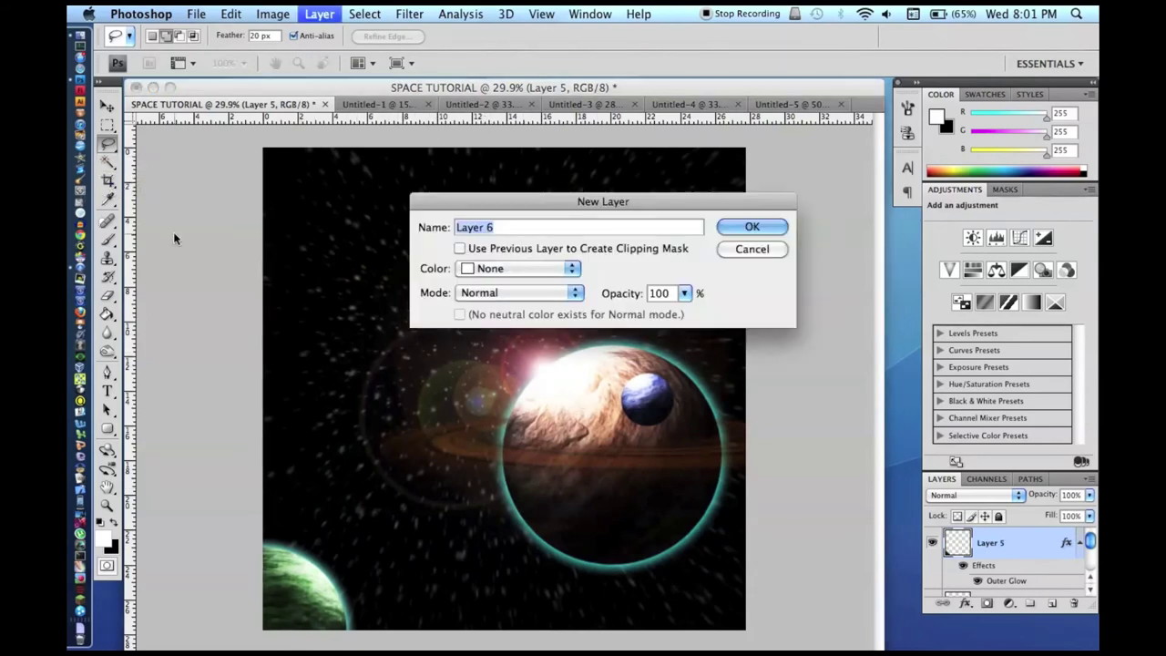
key("Return")
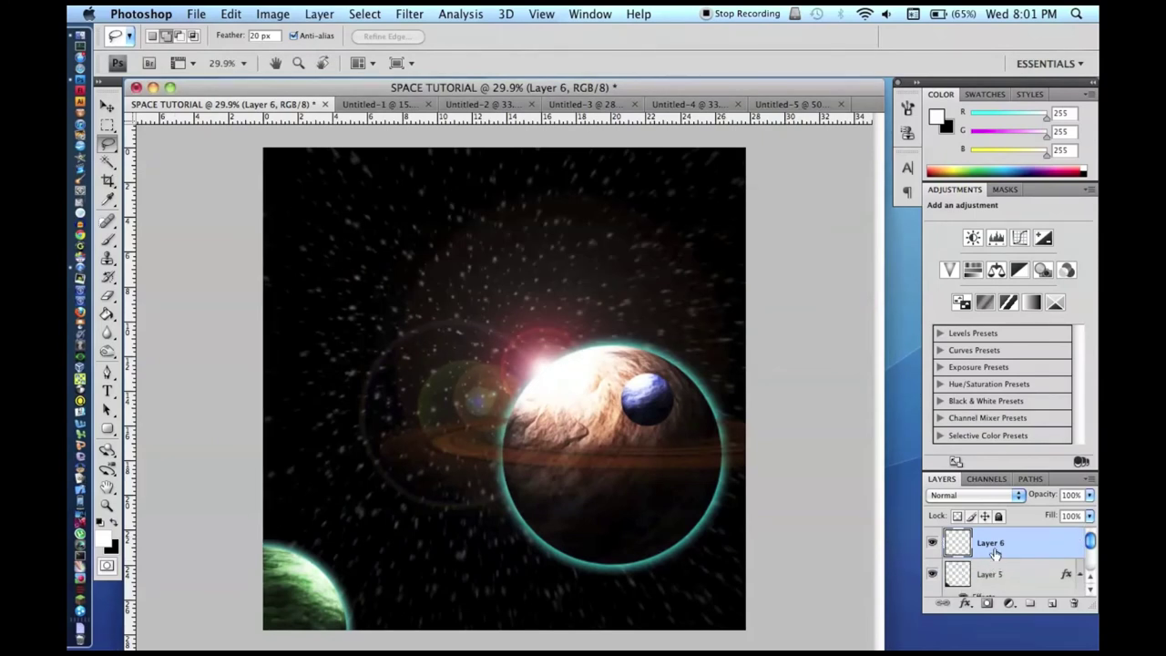
left_click(115, 521)
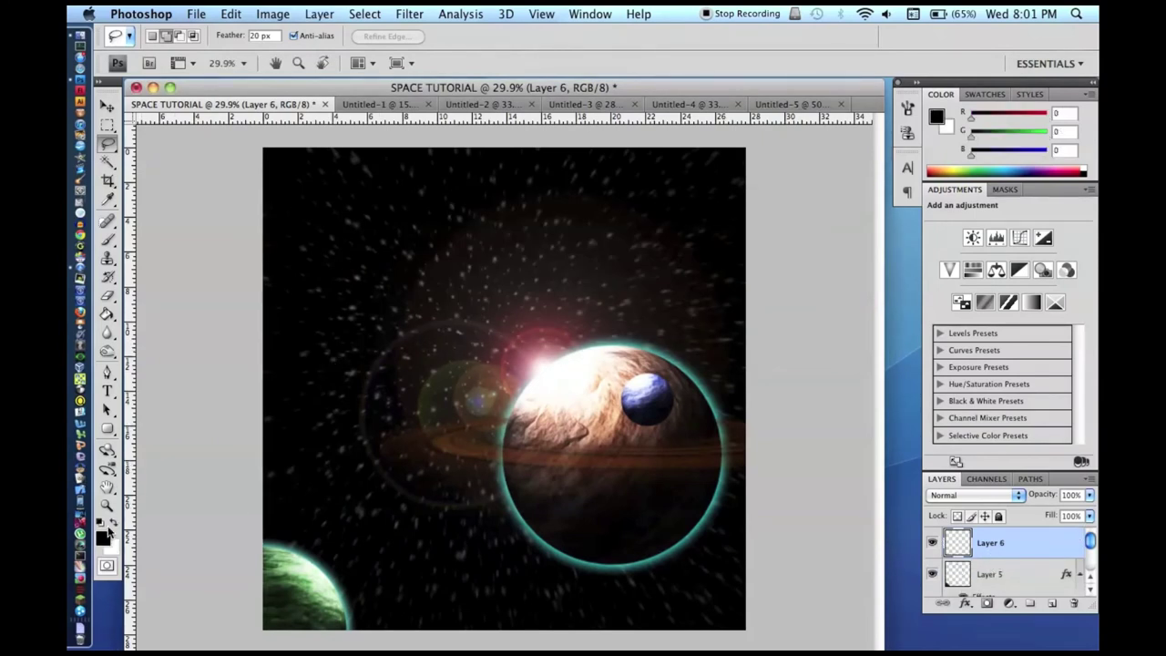
left_click(110, 541)
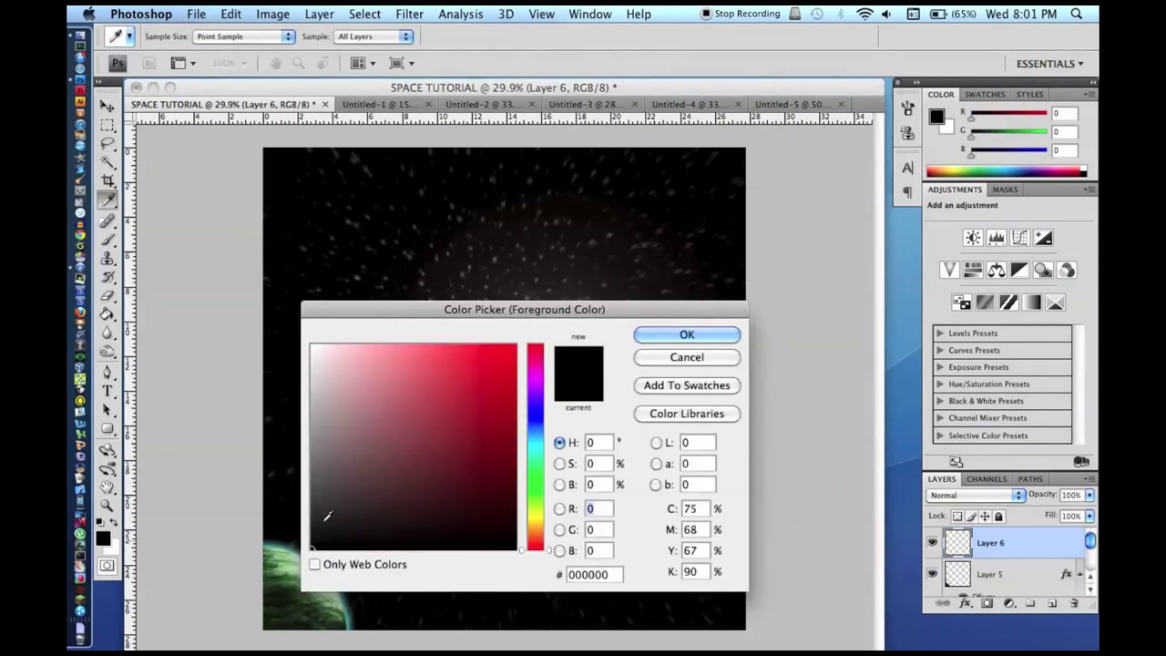
left_click(540, 444)
mouse_move(492, 410)
left_mouse_down()
mouse_move(484, 342)
mouse_move(425, 378)
mouse_move(429, 347)
mouse_move(449, 349)
left_mouse_up()
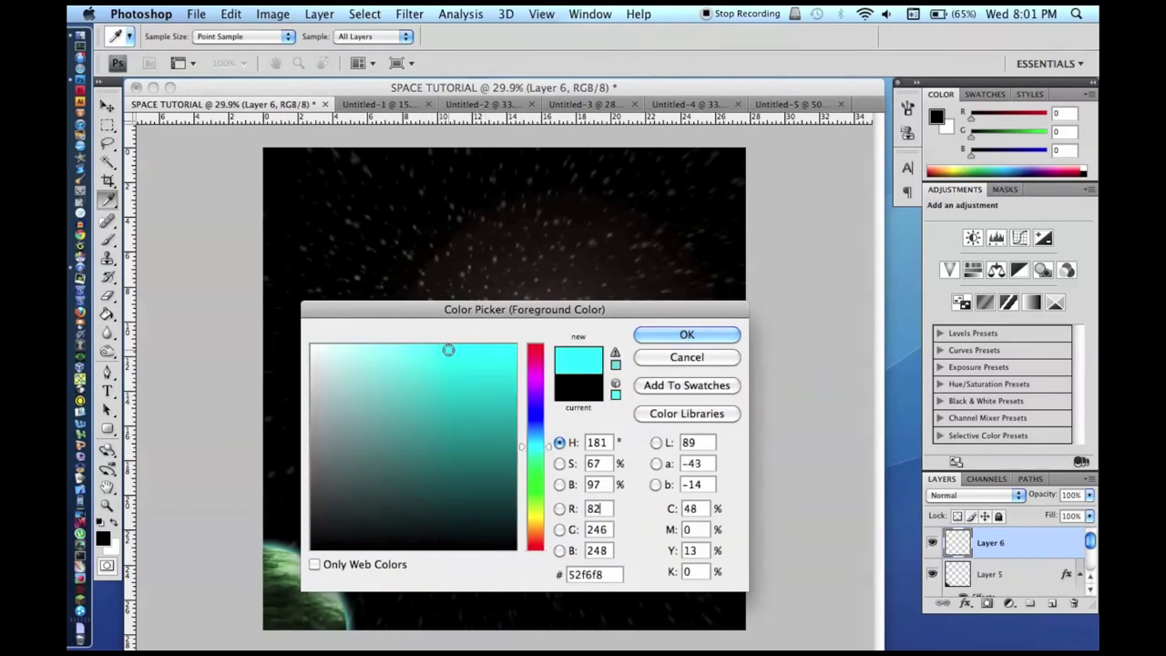
key("Return")
- Set the background colour to bright green 16eb93
left_click(116, 549)
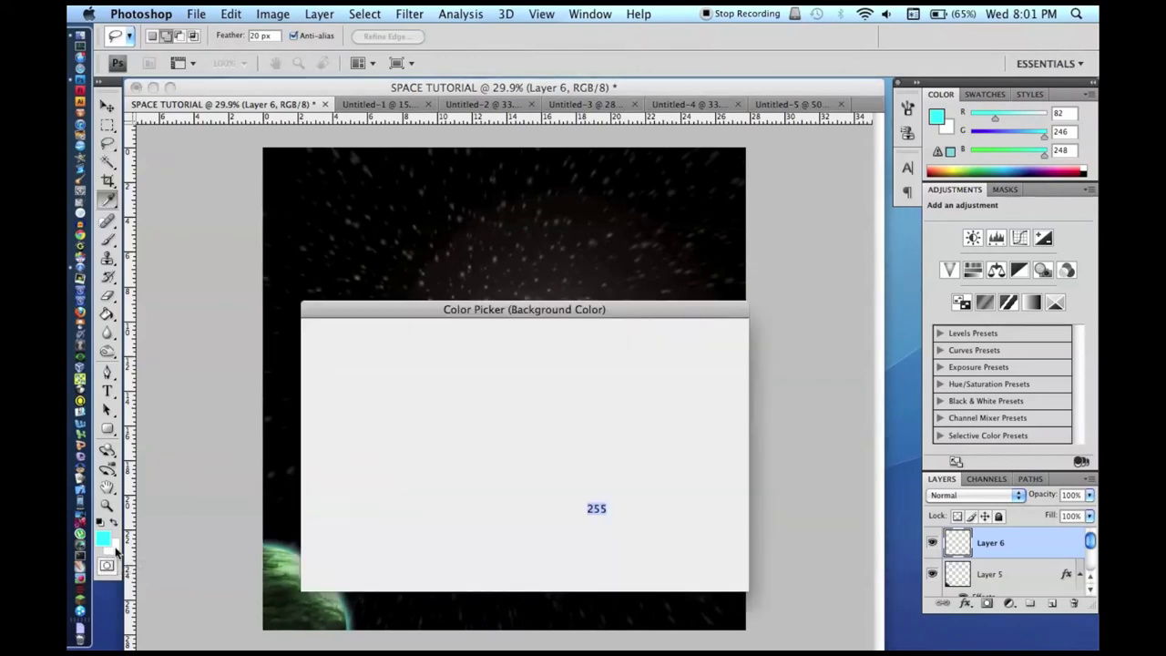
mouse_move(351, 494)
left_mouse_down()
mouse_move(373, 544)
mouse_move(464, 464)
mouse_move(495, 458)
mouse_move(494, 356)
left_mouse_up()
left_click(536, 464)
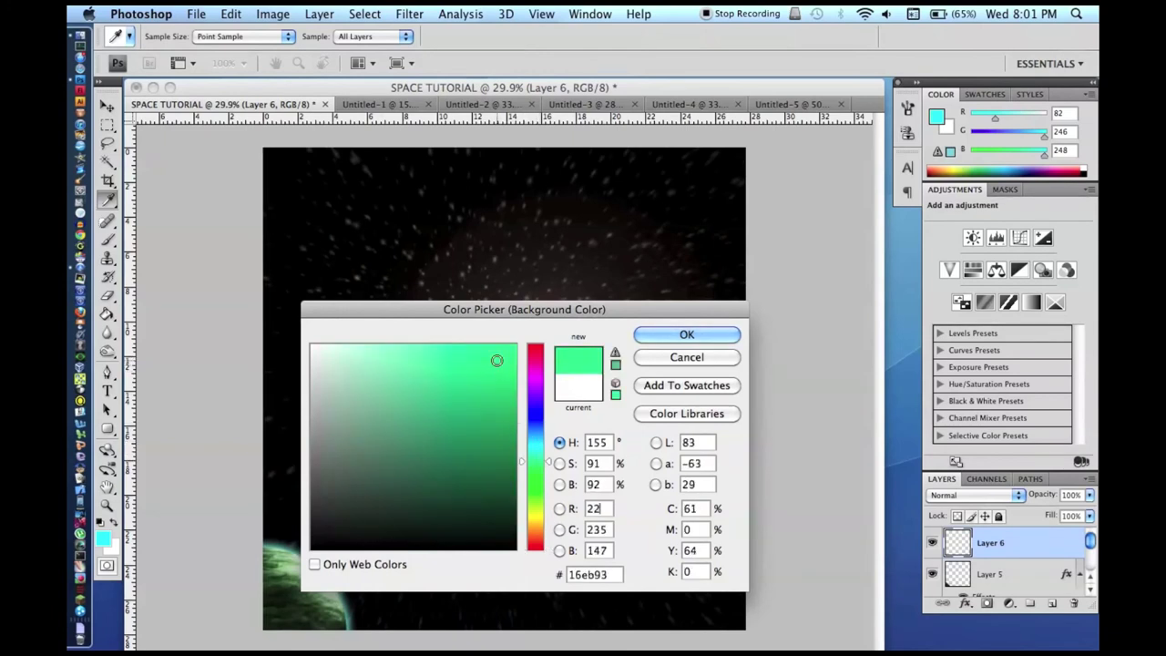
left_click(687, 335)
key("l")
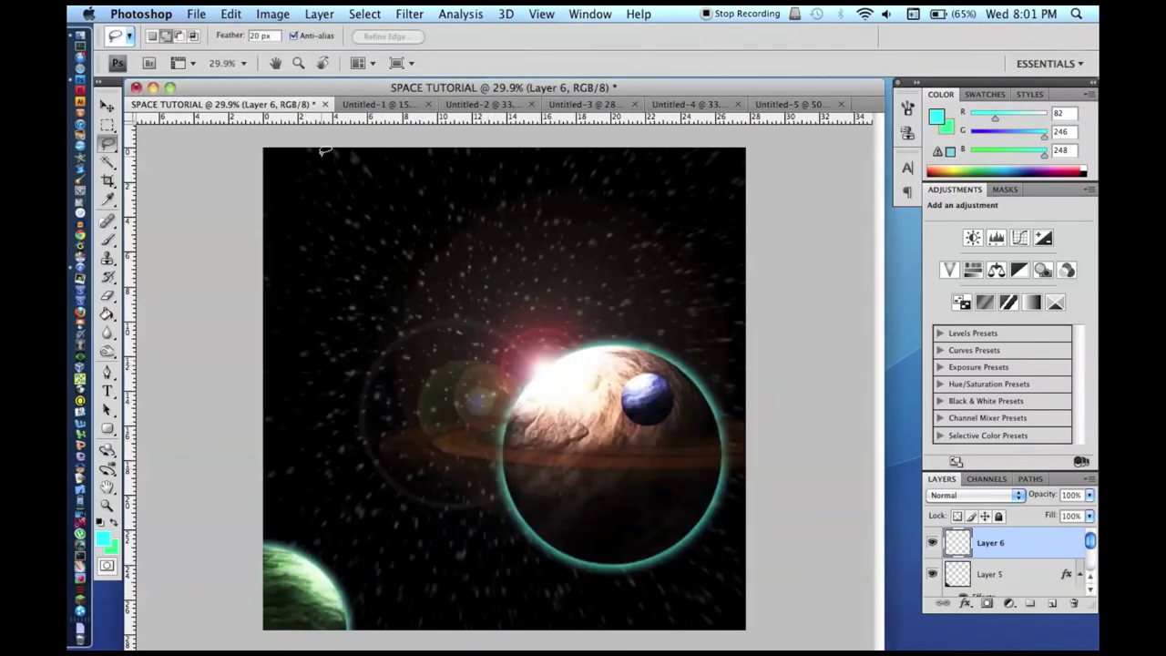
- Render clouds on the new layer and scale them proportionally to about twice their size, extending beyond the canvas
left_click(417, 12)
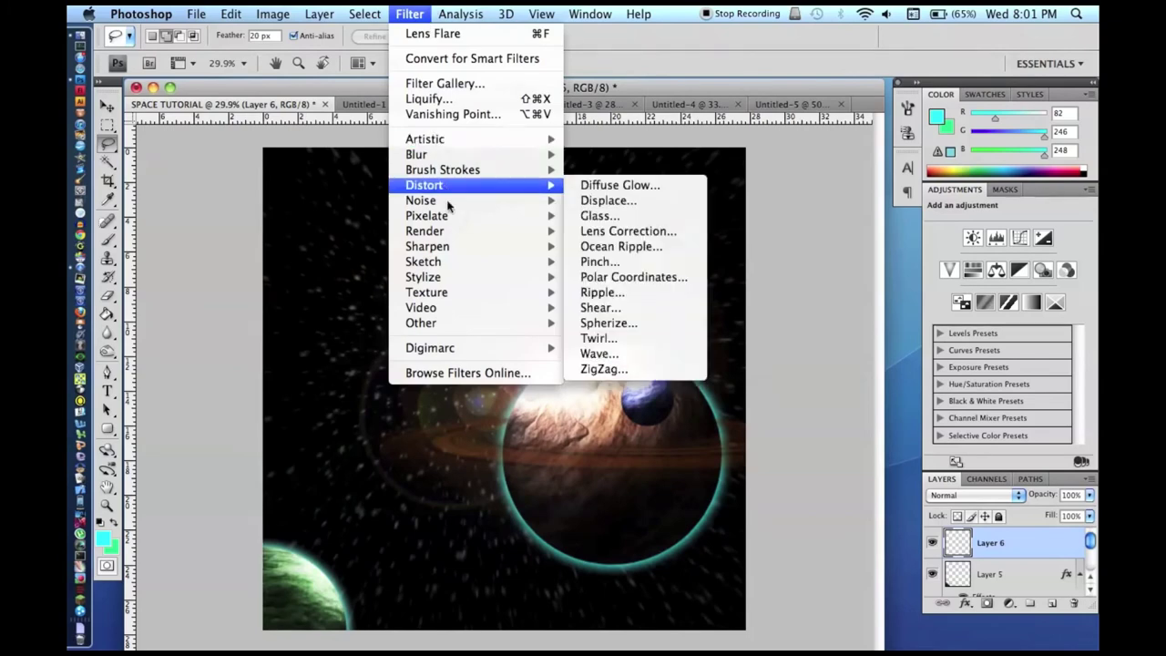
mouse_move(456, 231)
left_click(598, 232)
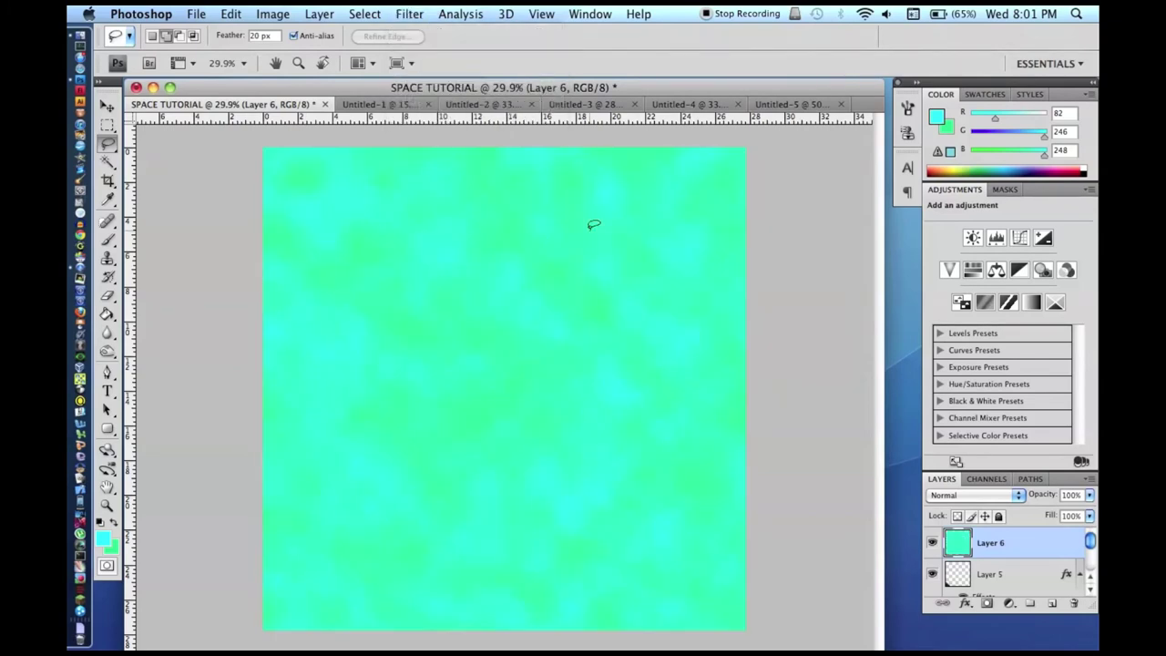
scroll(441, 297, "down", 8)
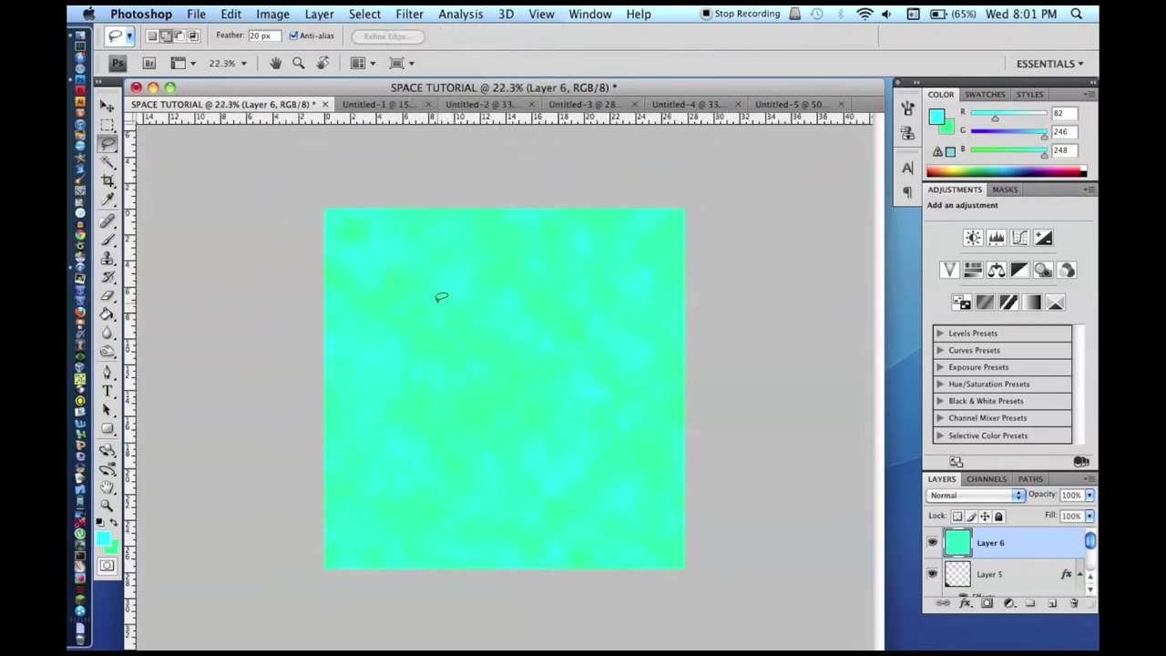
key("ctrl+t")
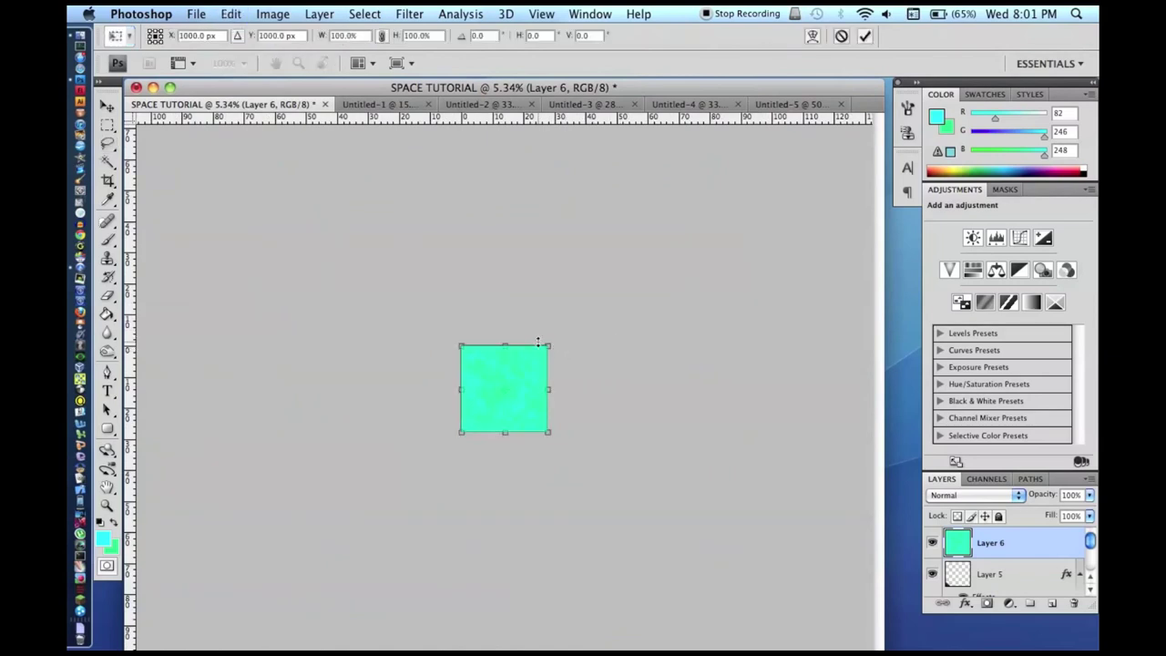
left_click_drag(548, 344, 669, 290)
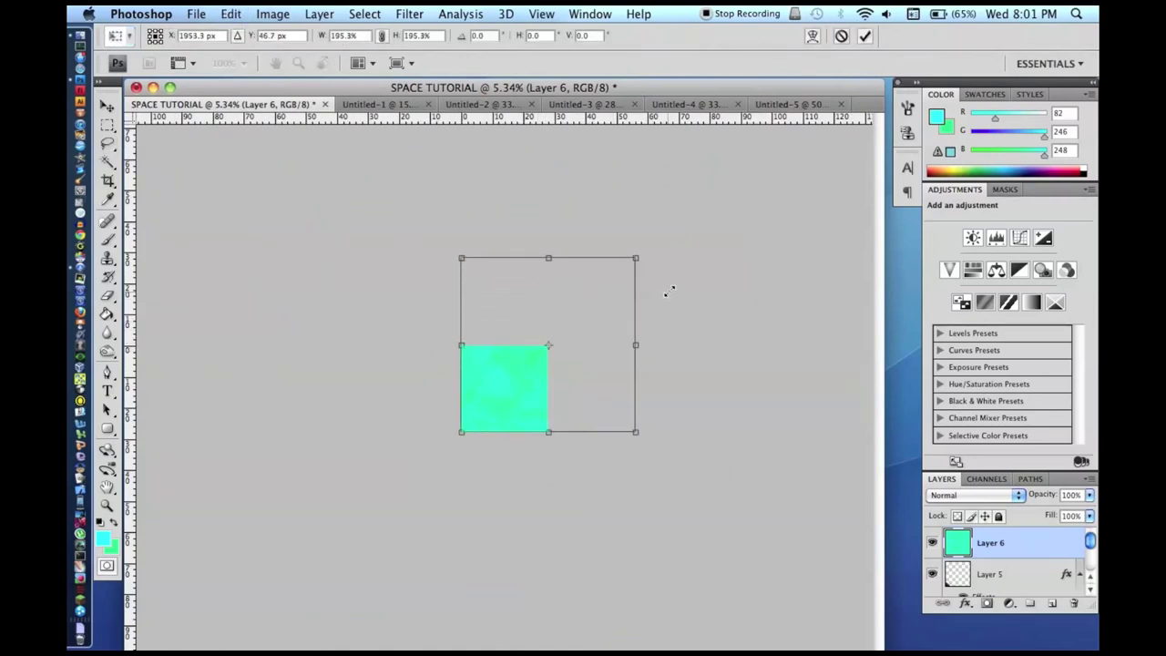
key("Return")
- Copy the canvas area of the enlarged clouds to a new layer, delete the oversized clouds layer, and select the copy
key("l")
key("ctrl+a")
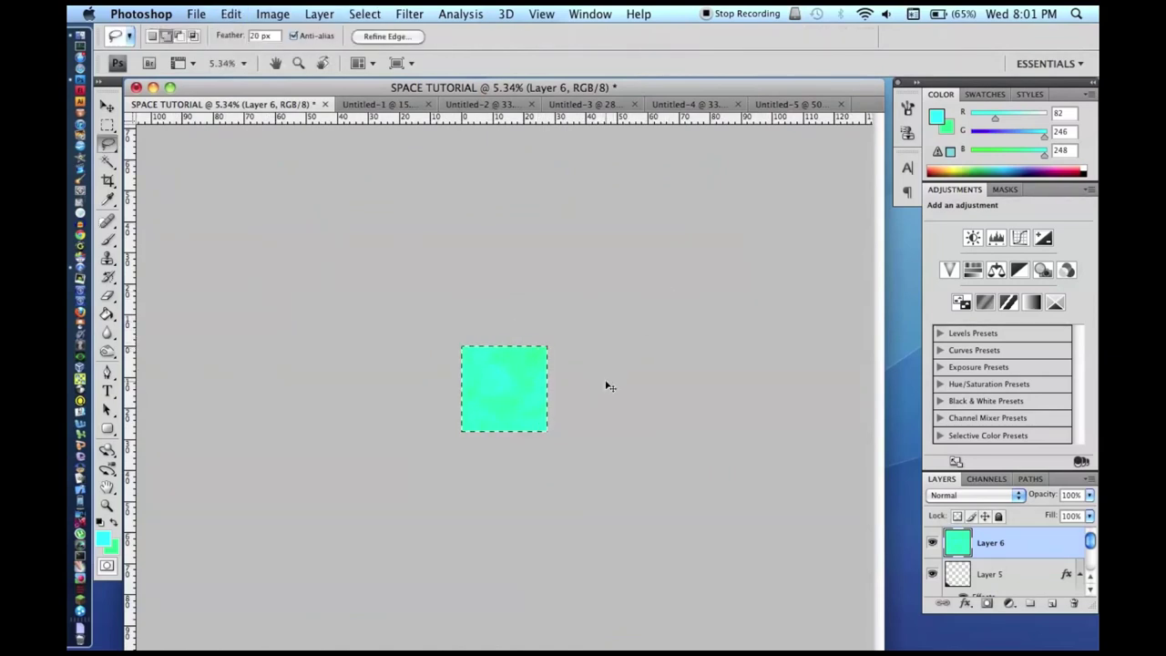
key("ctrl+c")
key("ctrl+v")
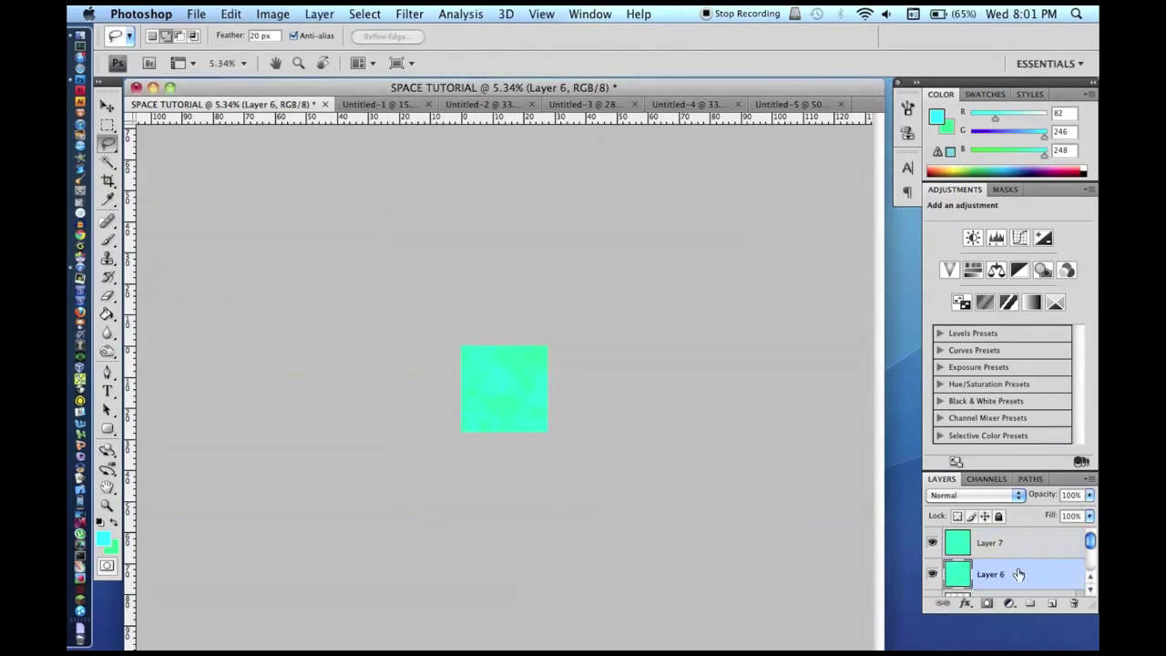
key("alt+bracketleft")
scroll(984, 567, "up", 1)
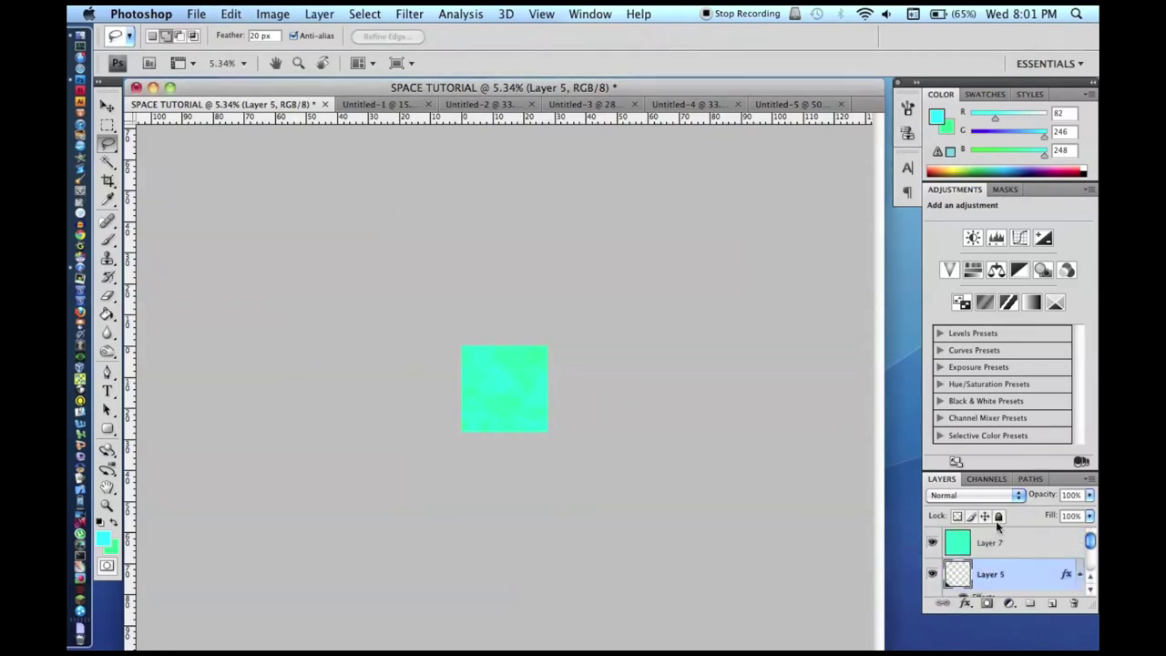
scroll(485, 356, "up", 6)
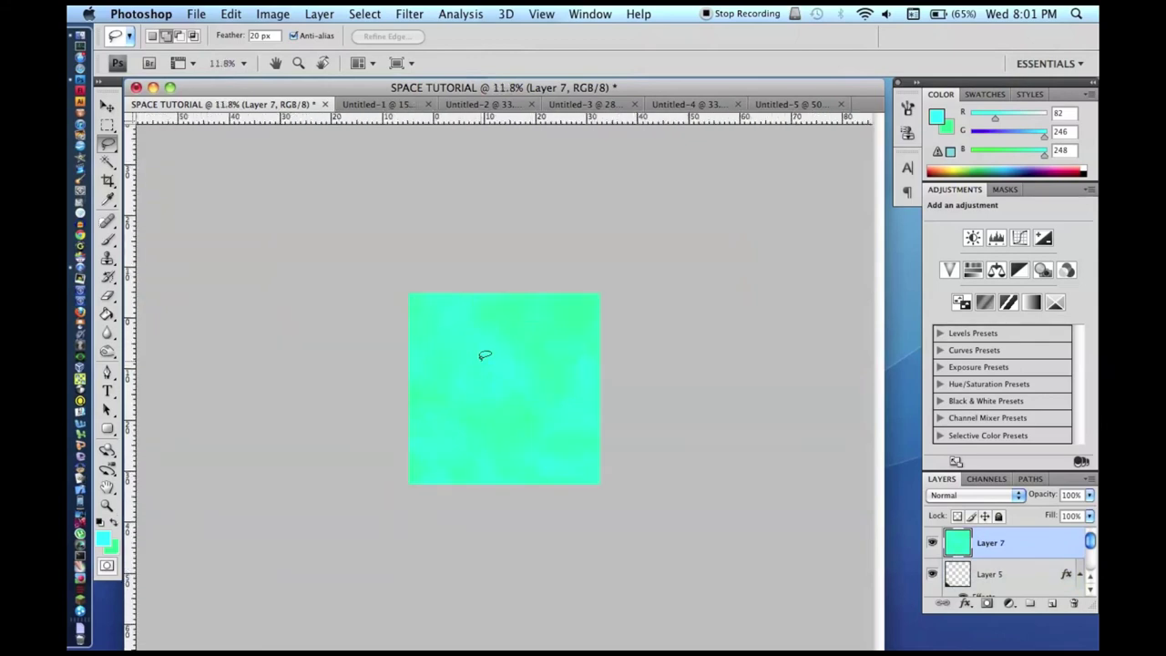
scroll(483, 354, "down", 2)
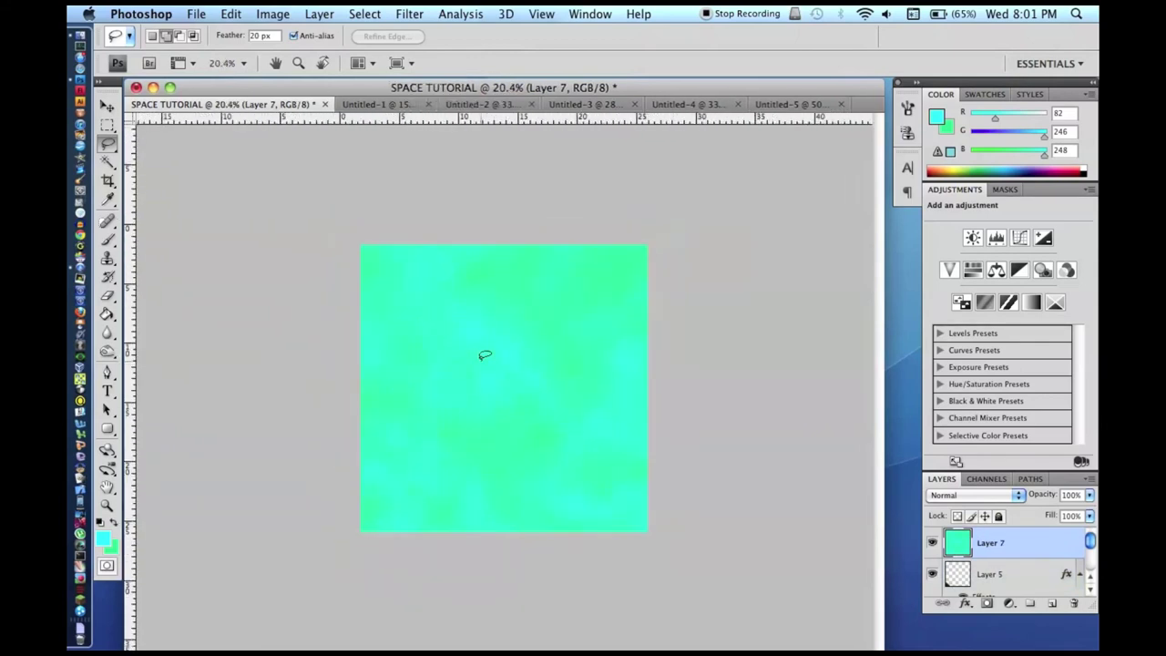
- Erase much of the cyan-green clouds with a large soft eraser at 94% opacity, leaving faint patches over the space scene
left_click(109, 296)
mouse_move(422, 419)
left_mouse_down()
mouse_move(425, 476)
mouse_move(533, 455)
left_mouse_up()
mouse_move(563, 321)
left_mouse_down()
mouse_move(594, 305)
mouse_move(604, 409)
left_mouse_up()
mouse_move(374, 235)
left_mouse_down()
mouse_move(447, 233)
mouse_move(527, 287)
mouse_move(665, 261)
mouse_move(729, 232)
mouse_move(741, 398)
mouse_move(657, 586)
mouse_move(601, 569)
left_mouse_up()
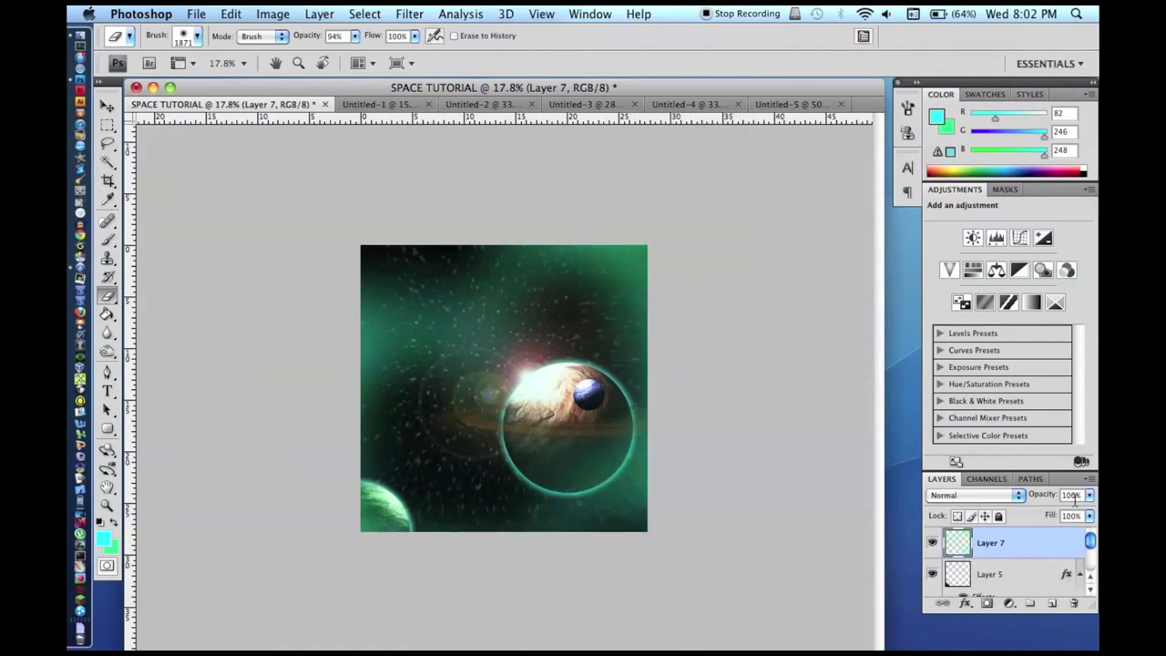
- Set the erased cyan-green clouds layer's opacity to 40%
left_click_drag(1043, 494, 1016, 494)
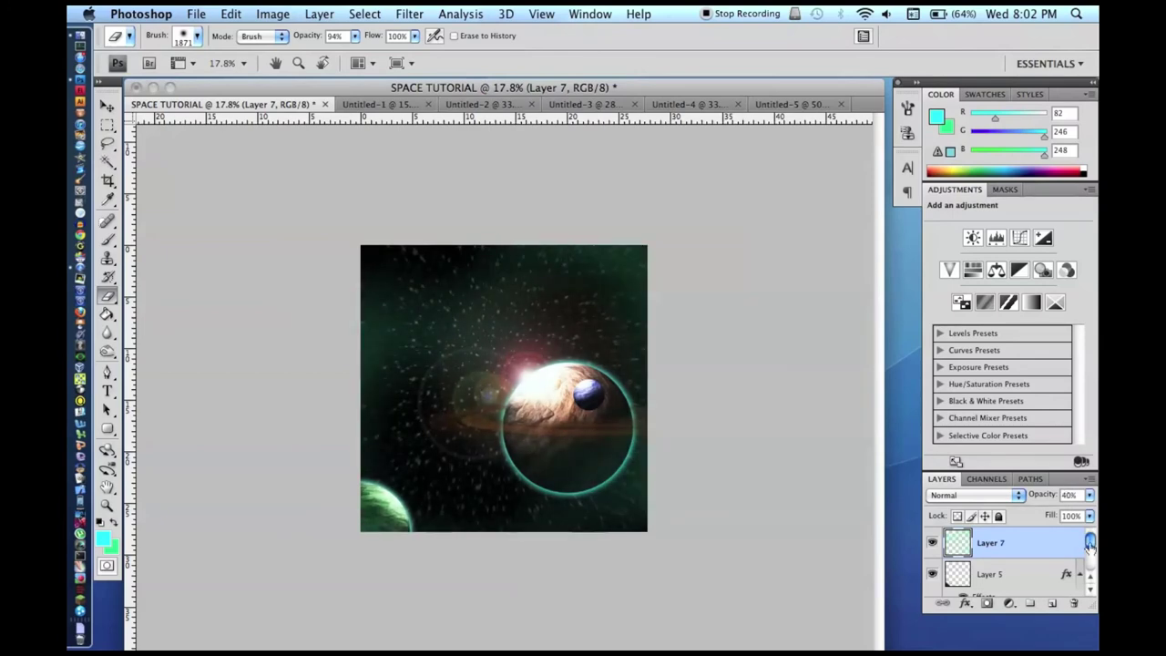
scroll(683, 483, "up", 1)
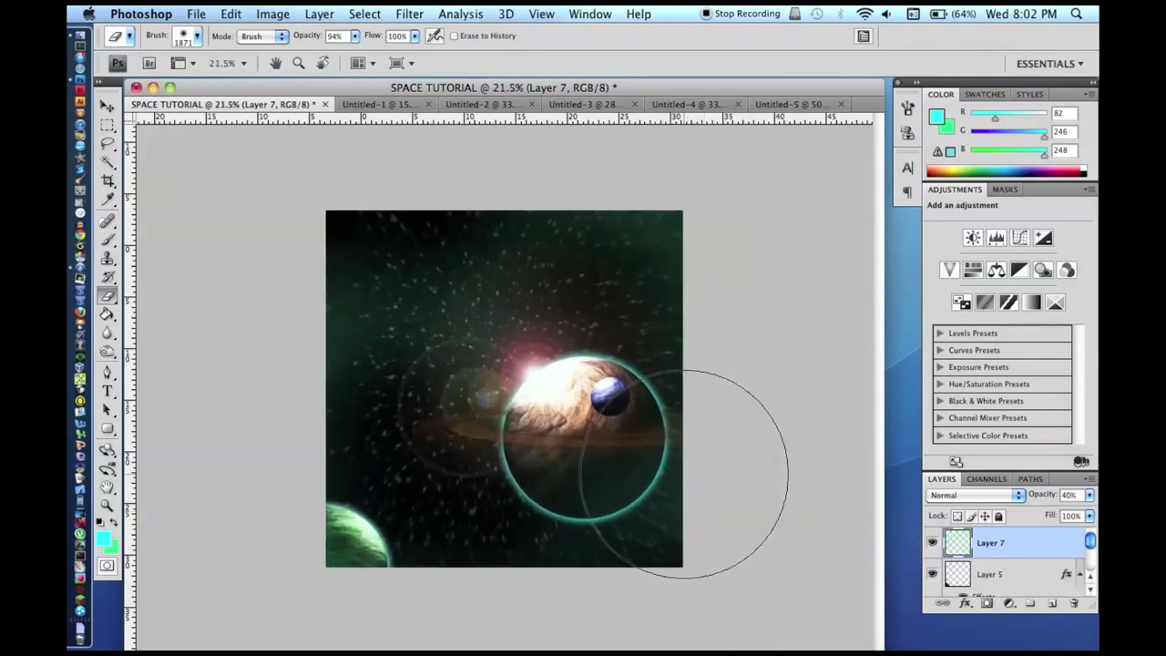
scroll(683, 474, "up", 2)
scroll(683, 474, "down", 1)
scroll(683, 473, "down", 1)
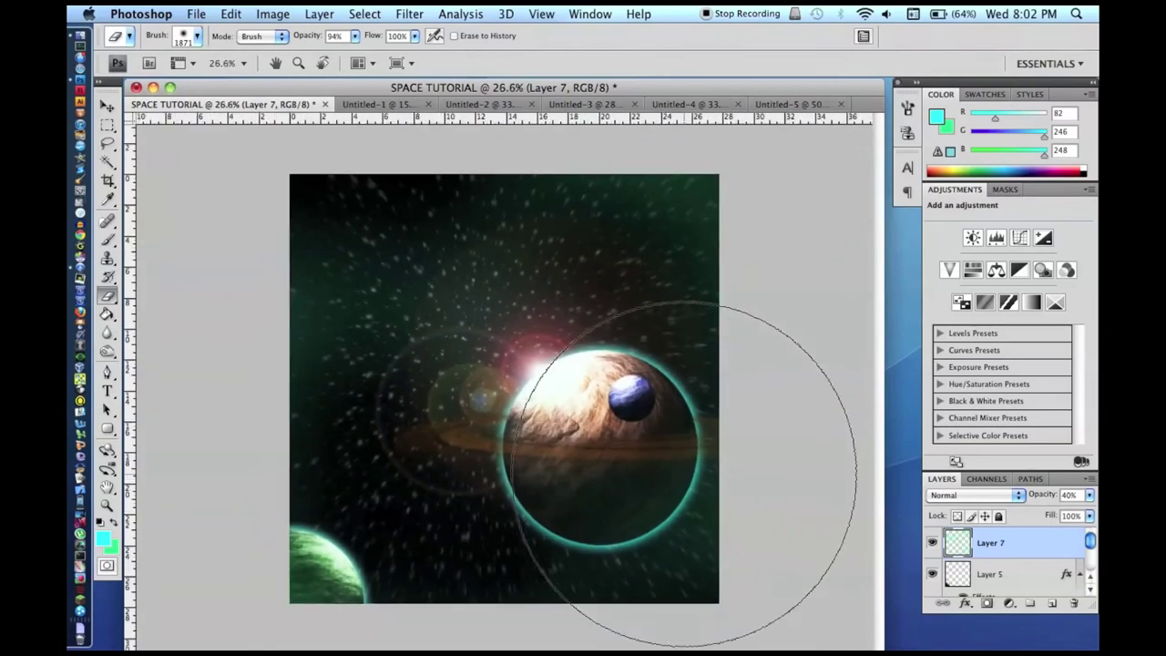
scroll(683, 474, "down", 1)
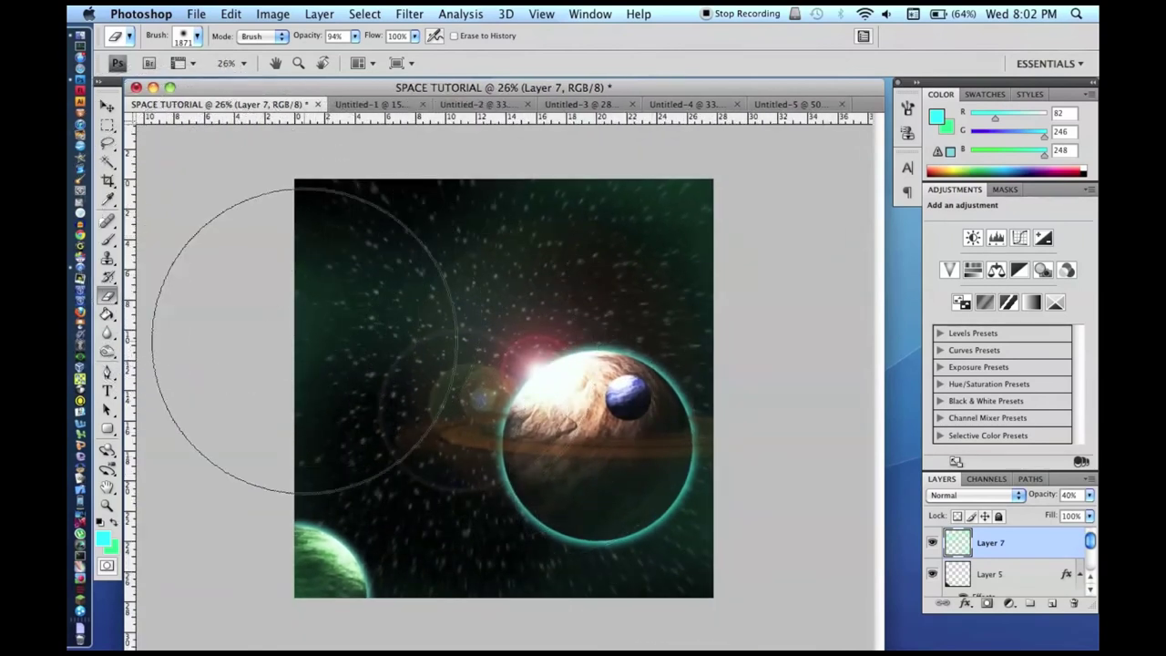
- Create another new layer on top and set the foreground colour to magenta, RGB 223, 29, 240
key("super+shift+n")
key("Return")
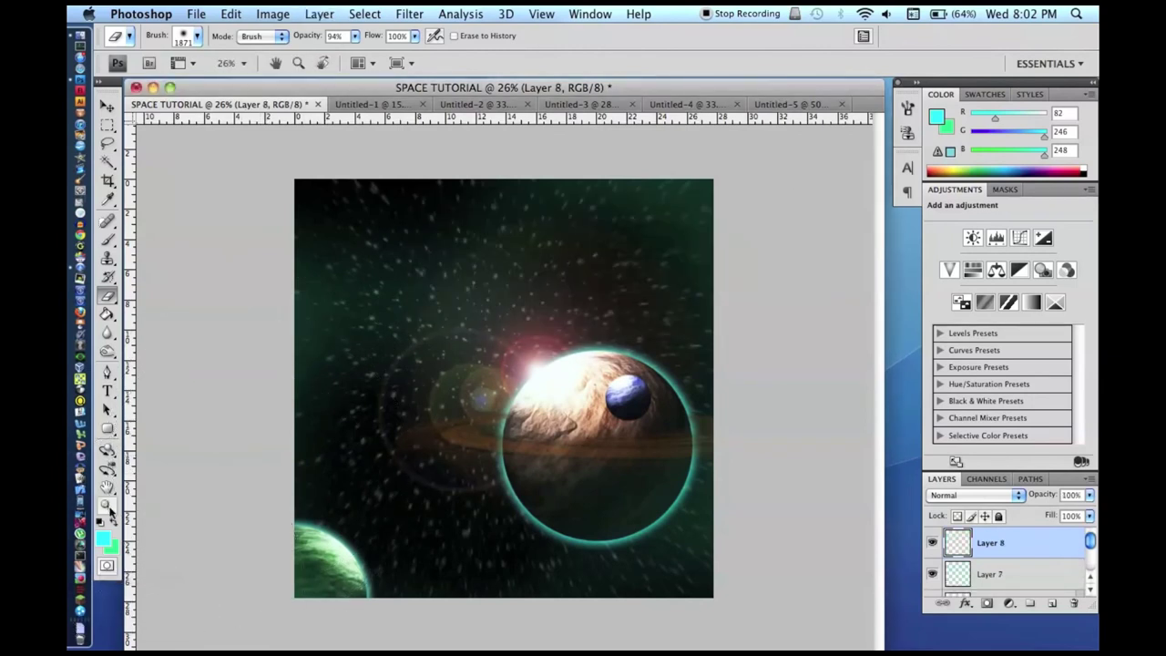
left_click(105, 538)
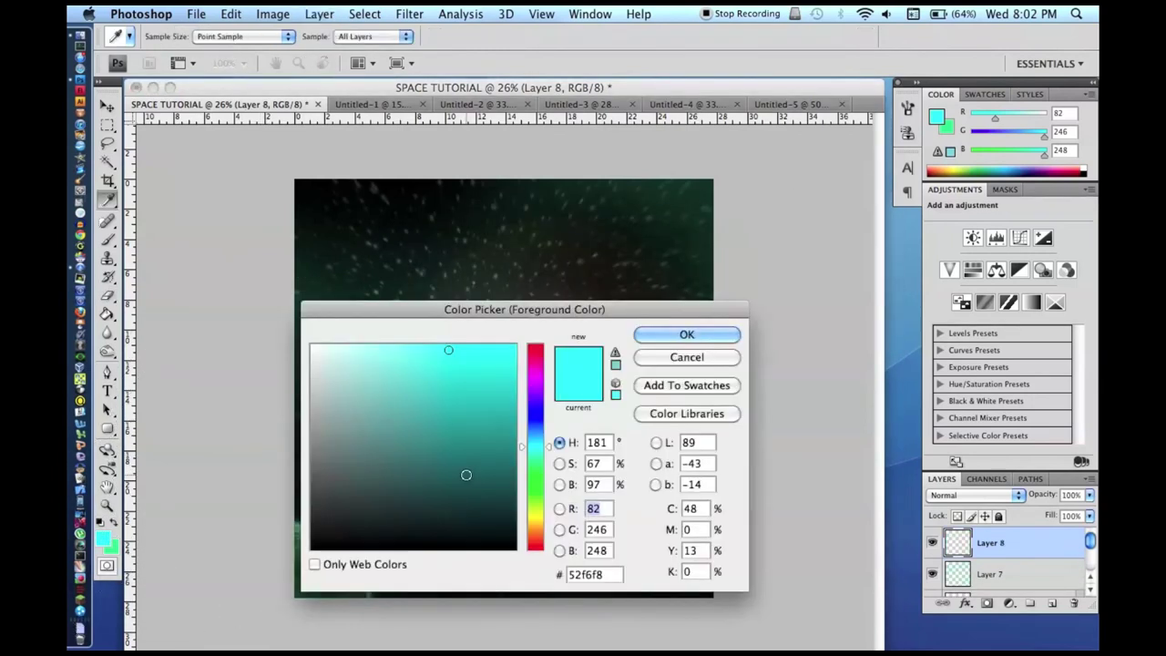
left_click(536, 381)
left_click_drag(460, 347, 490, 354)
key("Return")
key("e")
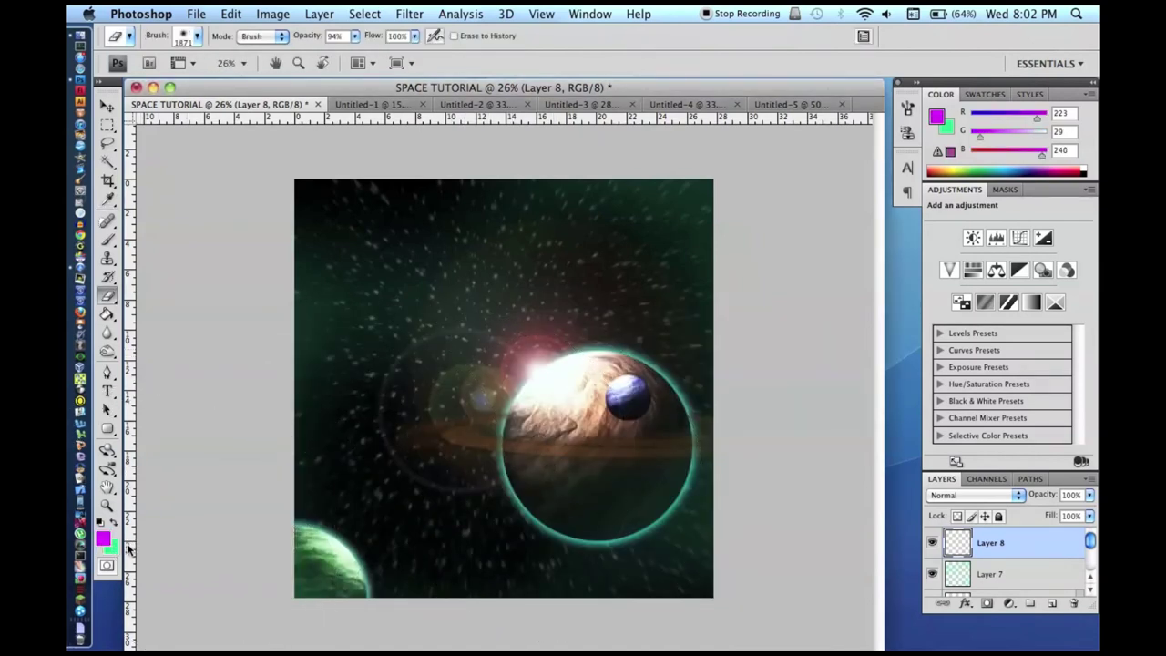
- Change the background colour to a darker shade of the same green
left_click(410, 14)
left_click(410, 14)
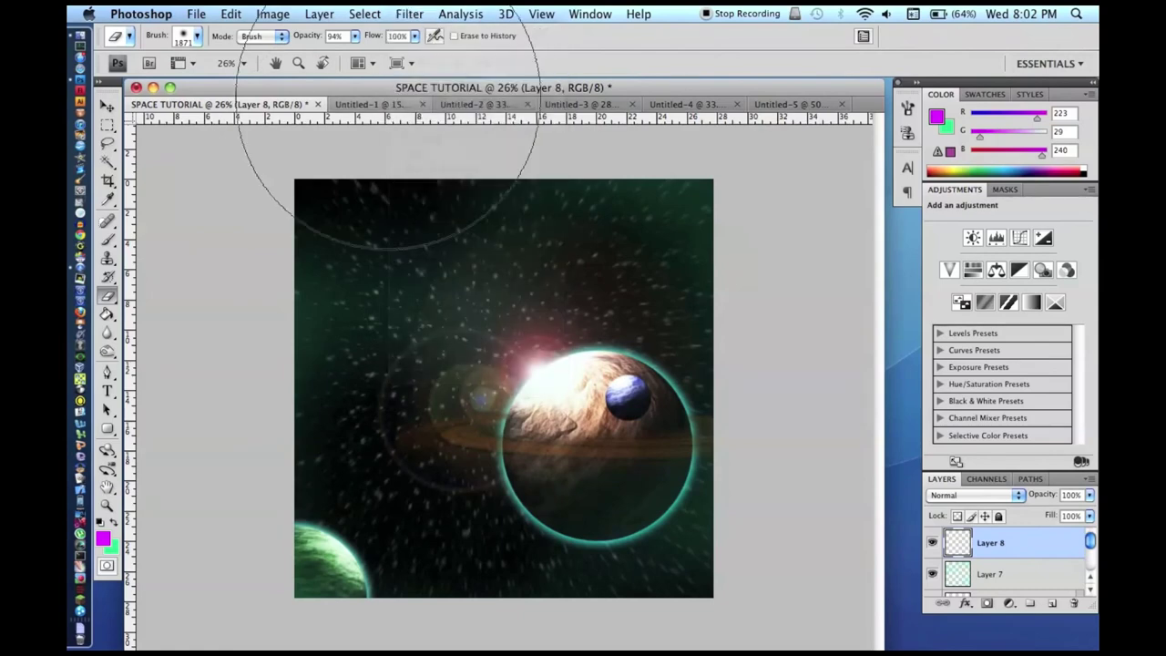
left_click(110, 547)
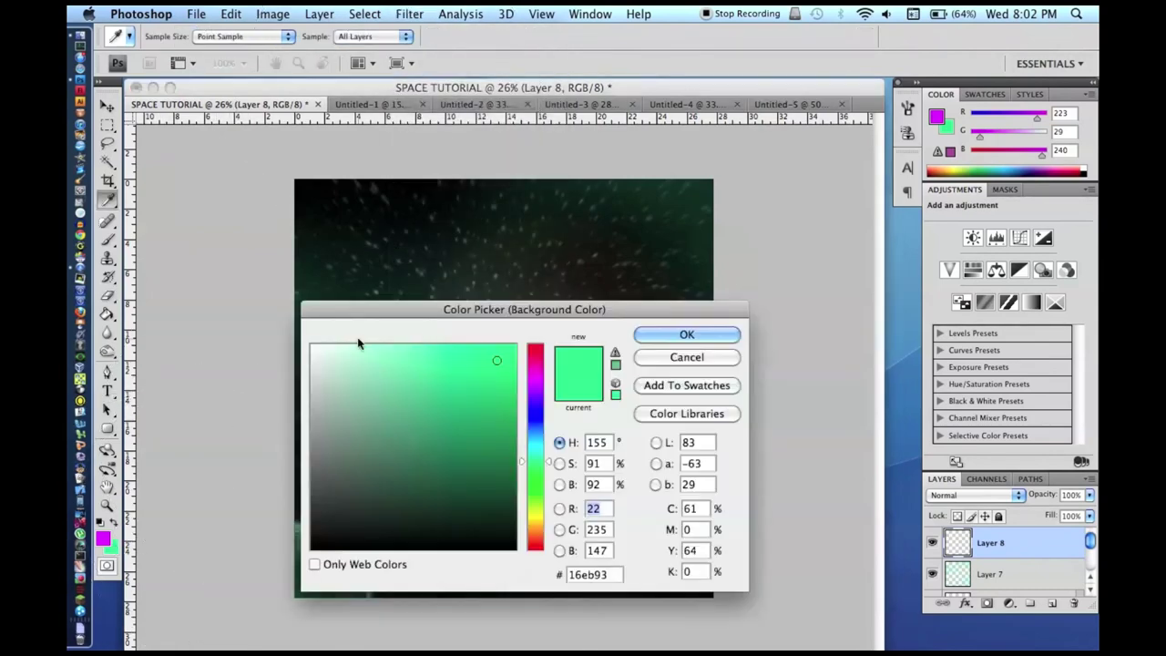
left_click(495, 404)
key("Return")
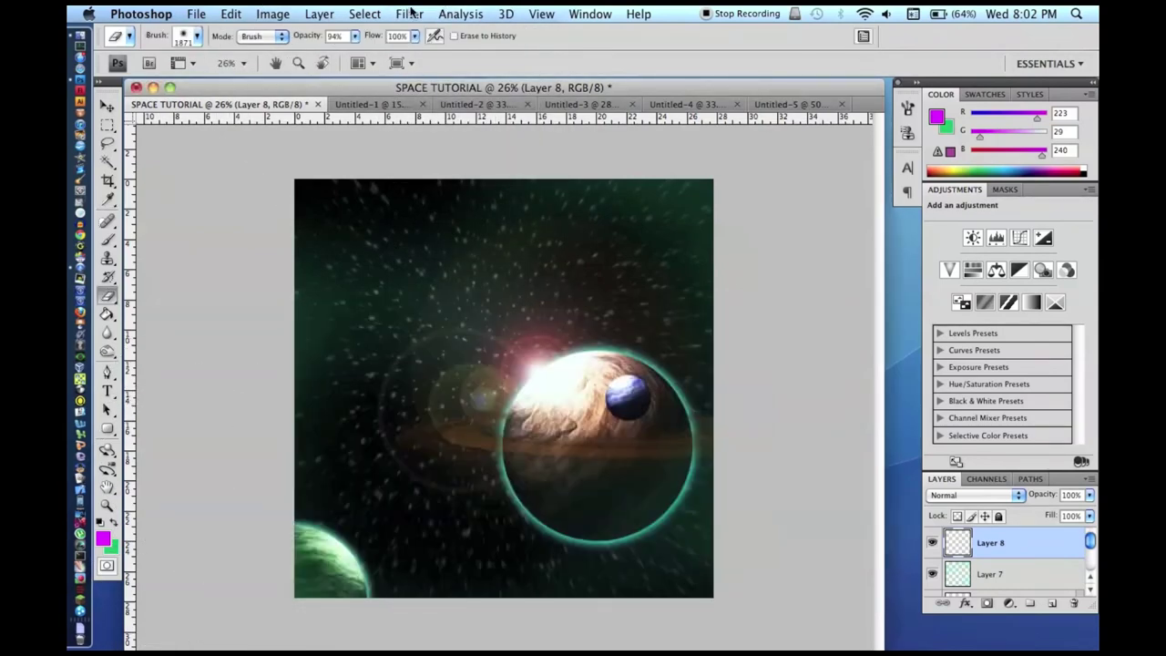
- Render clouds in magenta and green on the new top layer
left_click(401, 13)
mouse_move(450, 232)
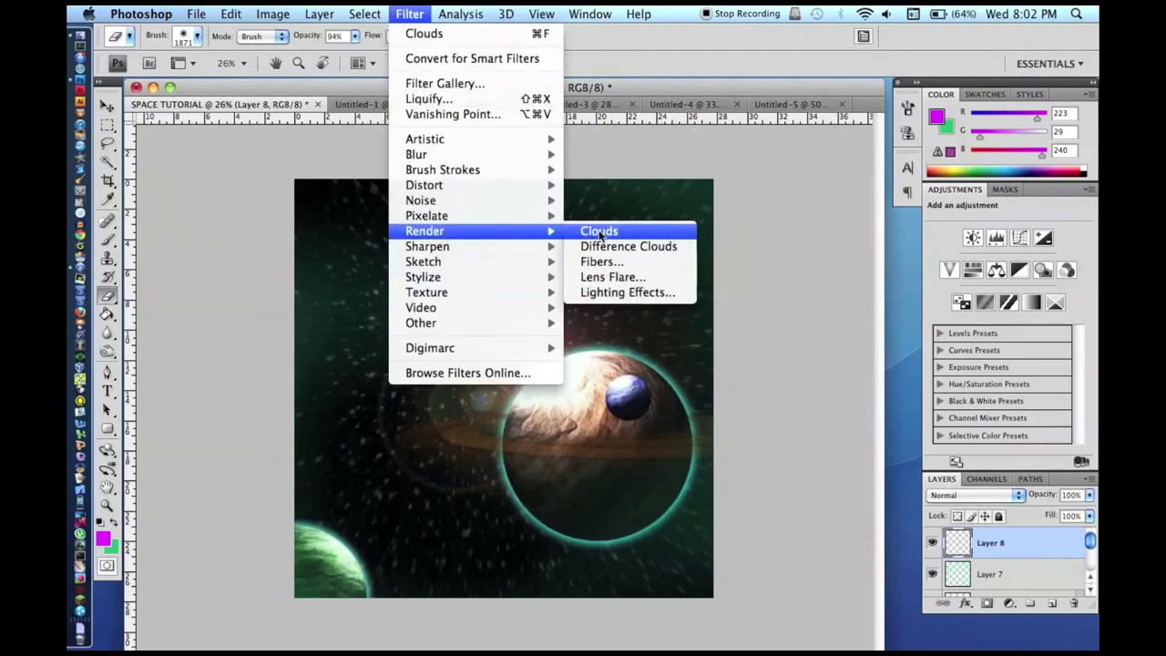
left_click(602, 231)
scroll(385, 404, "down", 5)
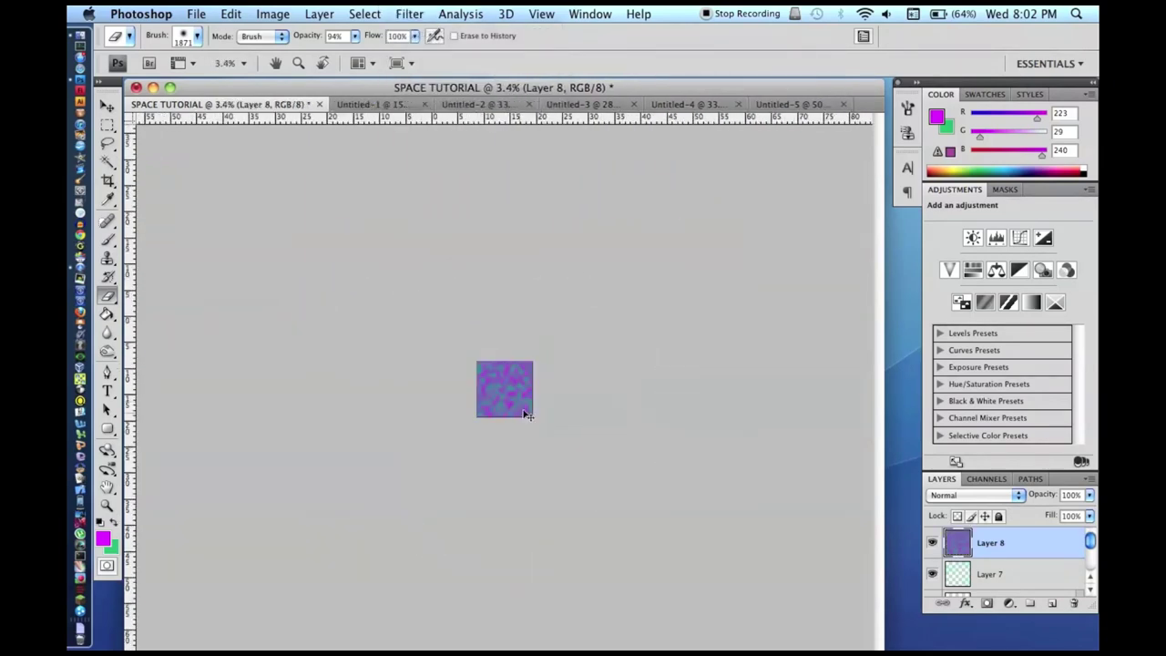
- Enlarge the magenta and green clouds well beyond the canvas, and cut the canvas-sized area onto a new layer with default settings
key("ctrl+t")
left_click_drag(535, 353, 586, 304)
key("e")
key("ctrl+alt+j")
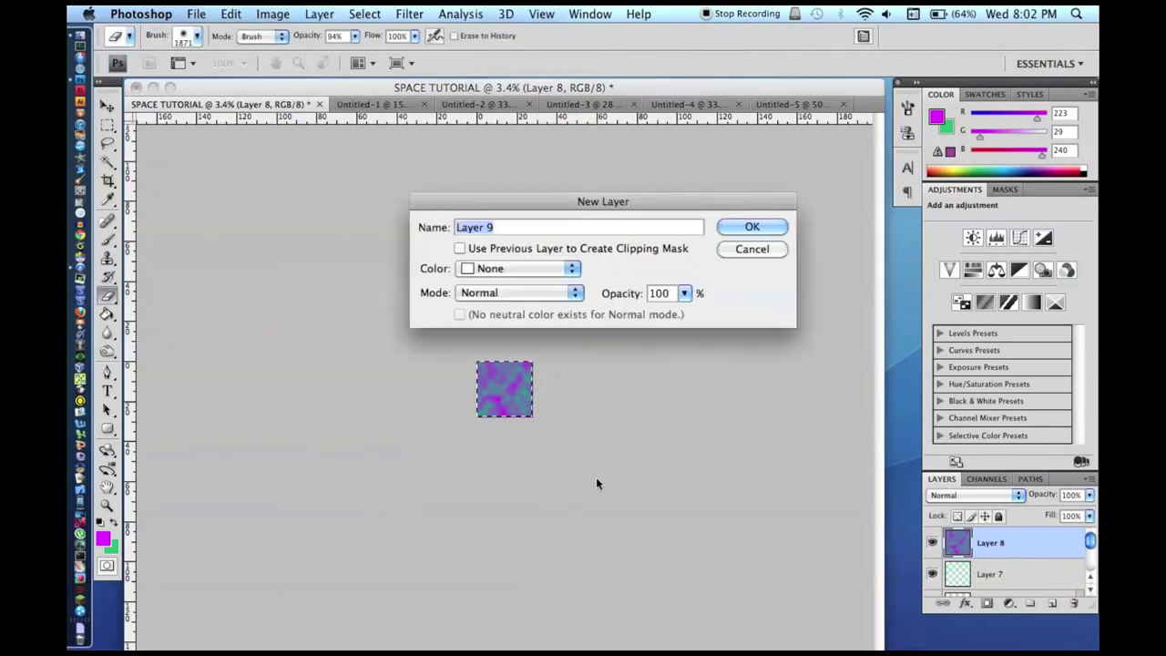
key("Return")
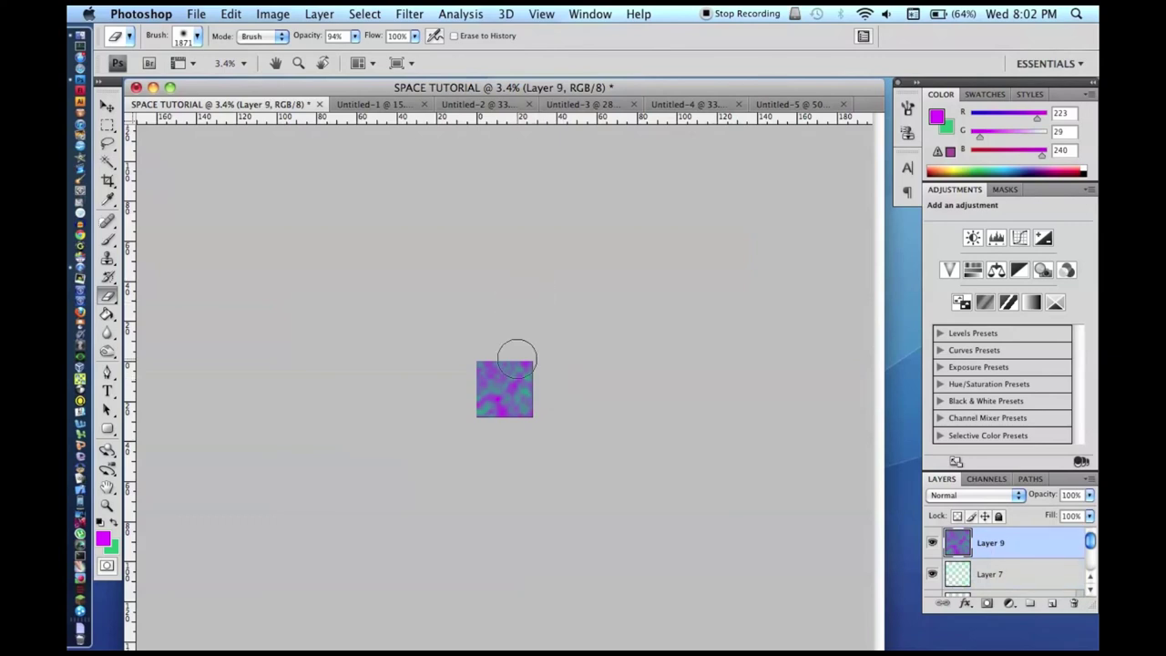
- Erase most of the magenta and green clouds with the large soft Eraser, uncovering the planets and stars and leaving faint colour around the edges
scroll(516, 358, "up", 5)
mouse_move(471, 333)
left_mouse_down()
mouse_move(483, 346)
mouse_move(455, 429)
mouse_move(559, 416)
mouse_move(606, 372)
left_mouse_up()
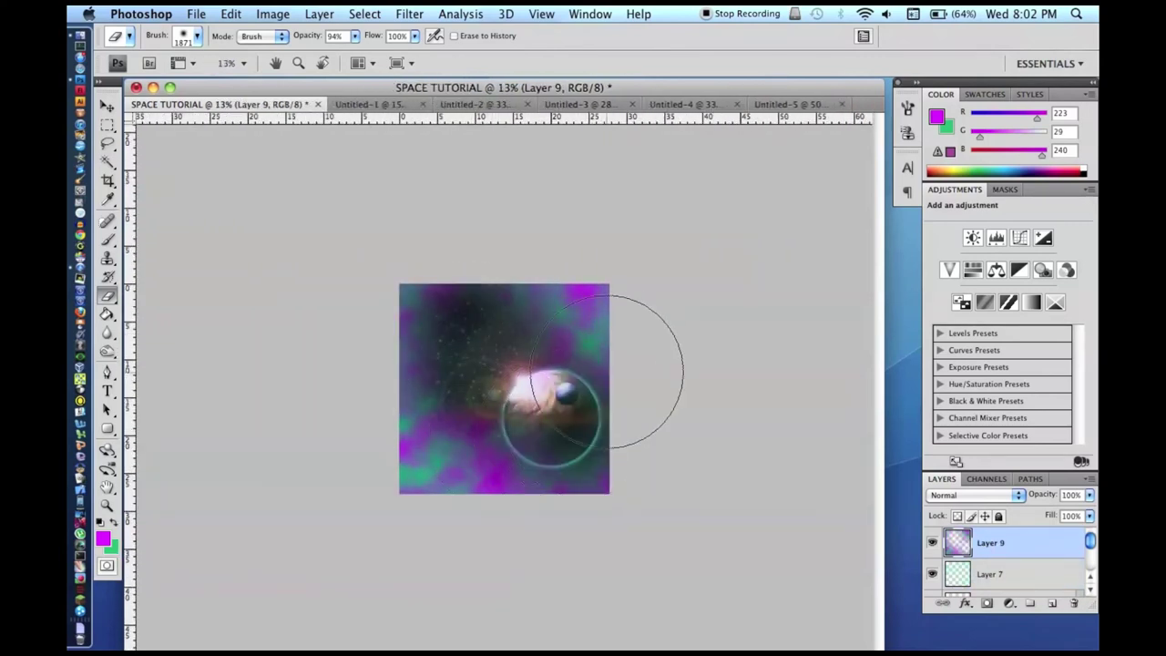
mouse_move(620, 270)
left_mouse_down()
mouse_move(574, 337)
mouse_move(378, 487)
mouse_move(387, 374)
mouse_move(539, 375)
mouse_move(574, 352)
left_mouse_up()
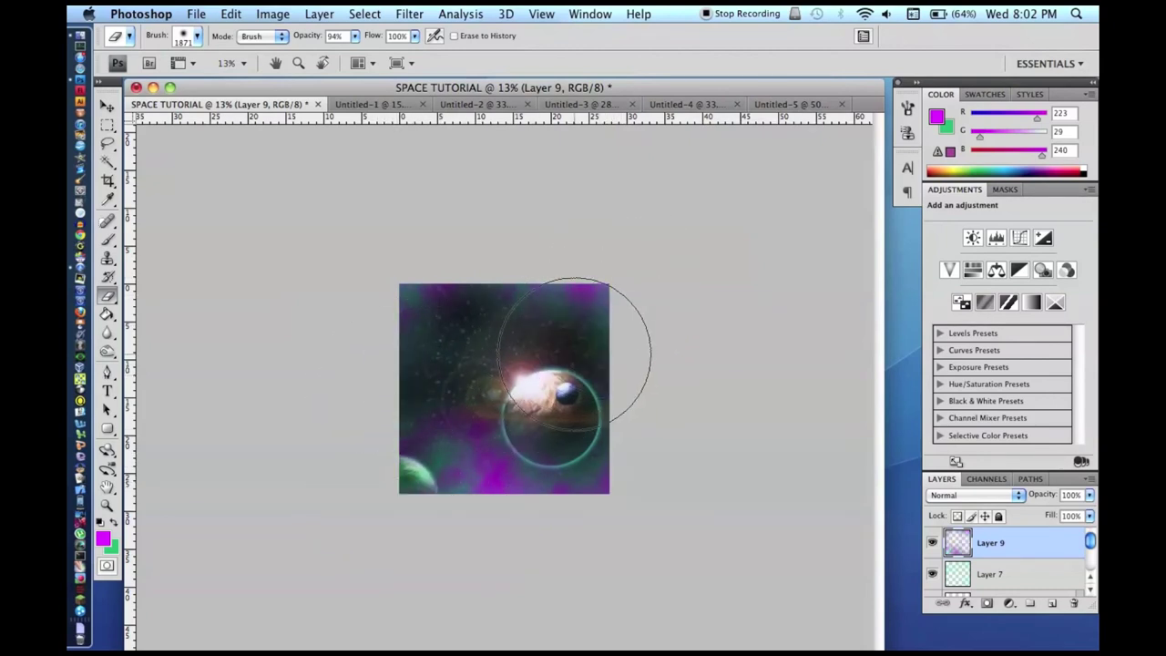
right_click(498, 540)
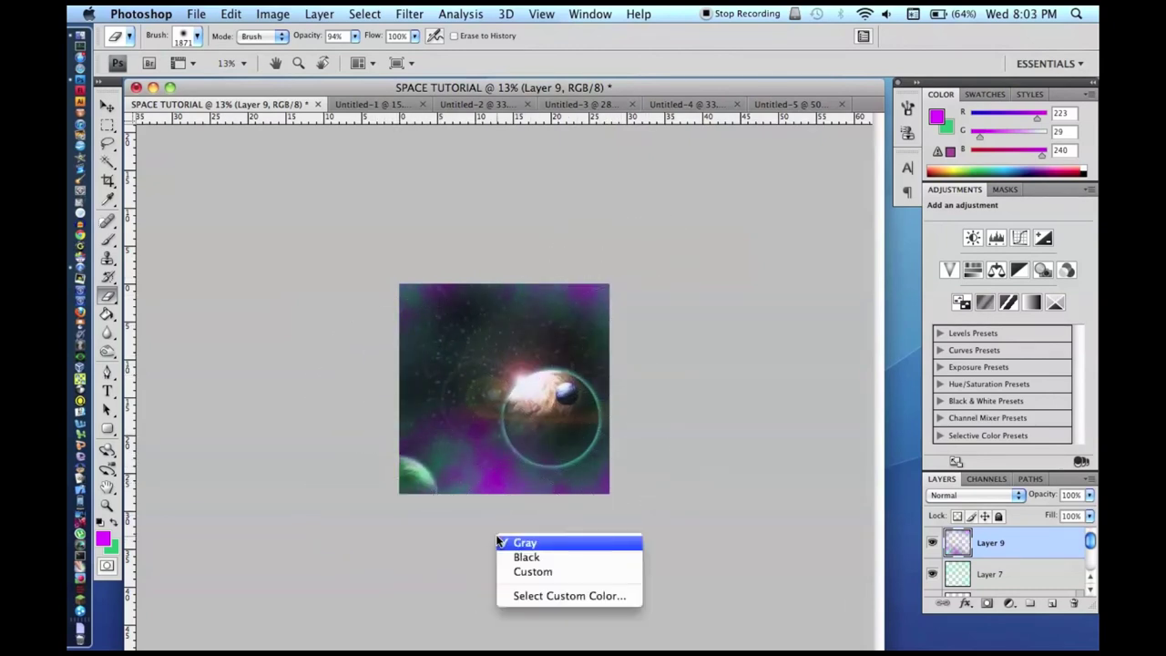
left_click(481, 484)
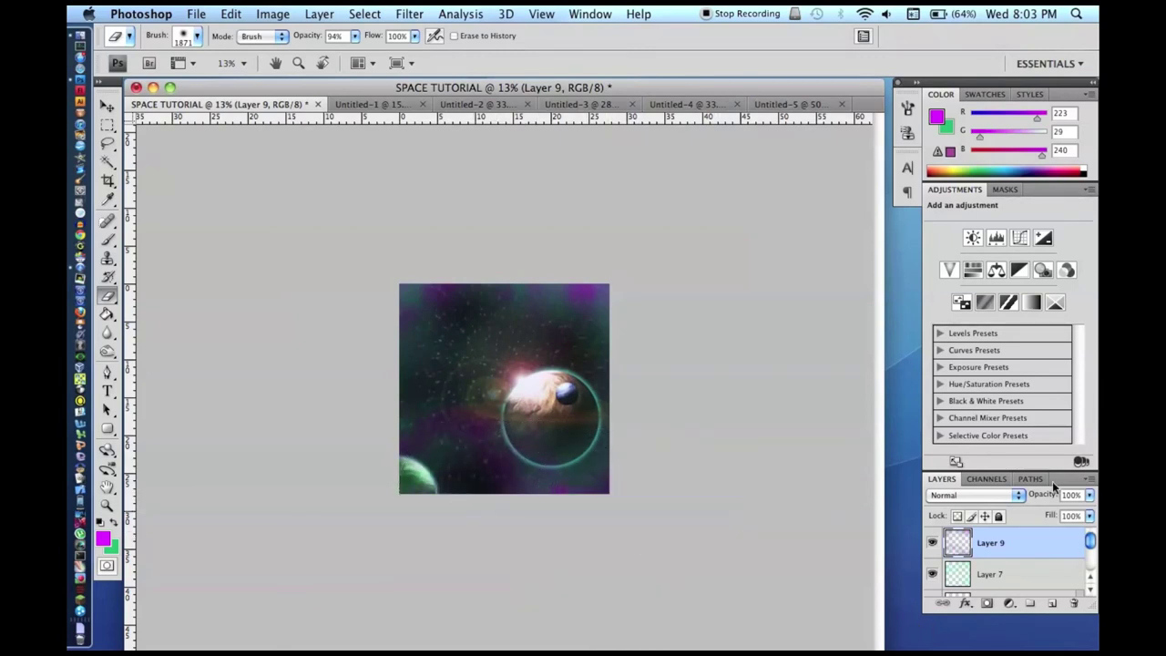
- Set the erased magenta-green clouds layer's opacity to 50%
type("70")
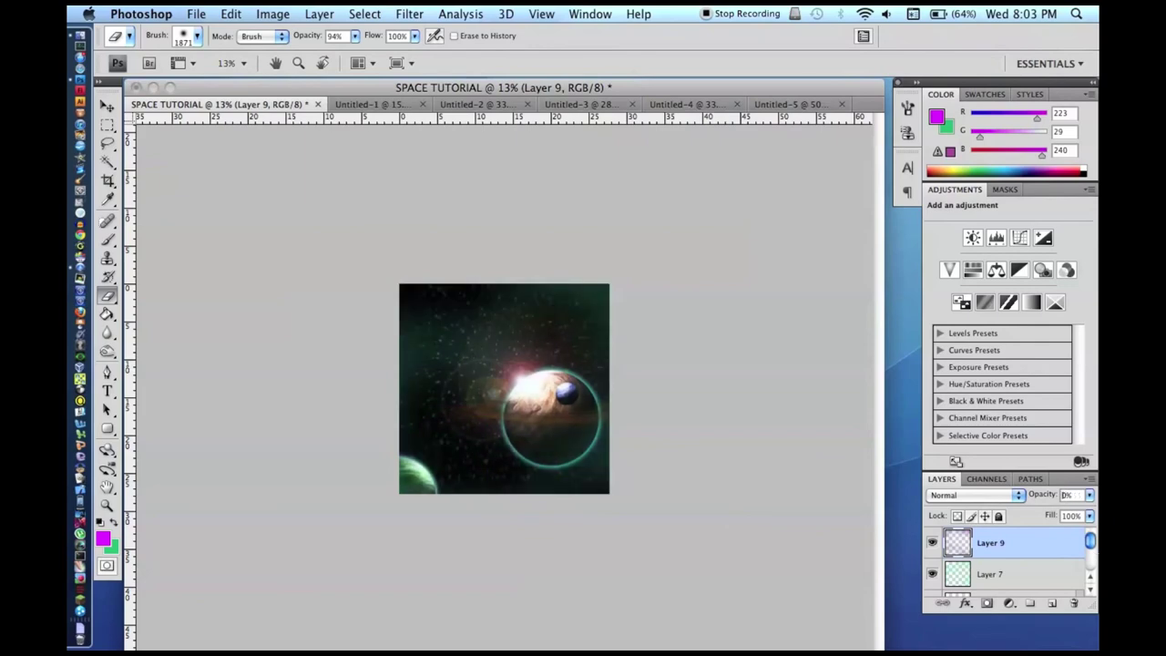
type("50")
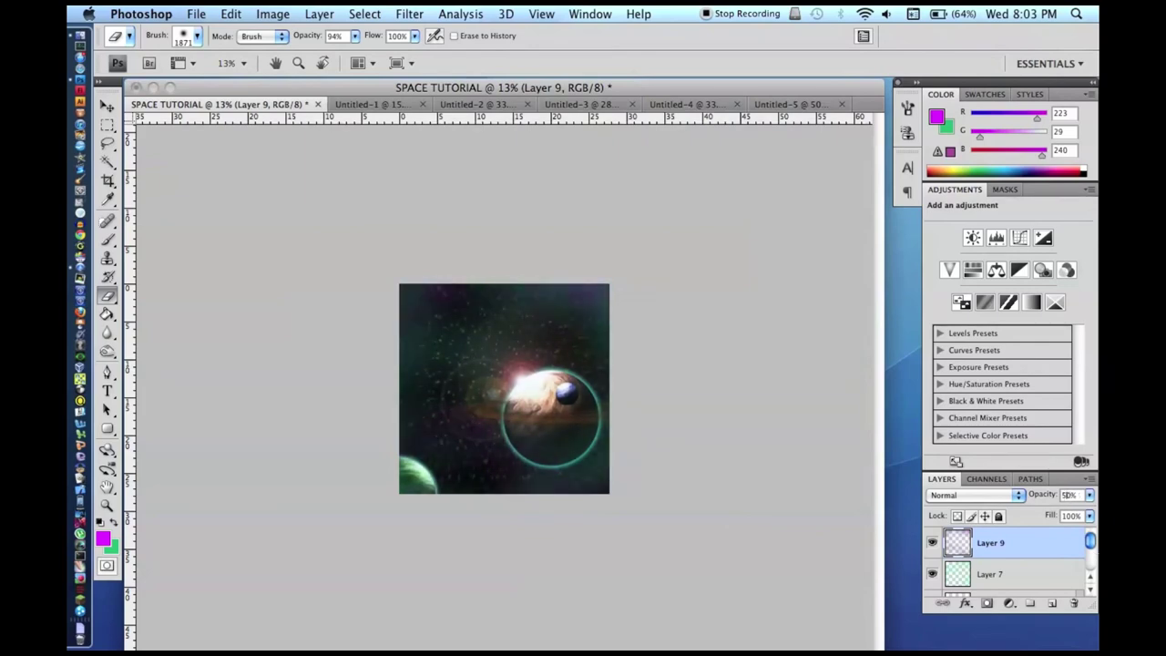
scroll(555, 520, "up", 3)
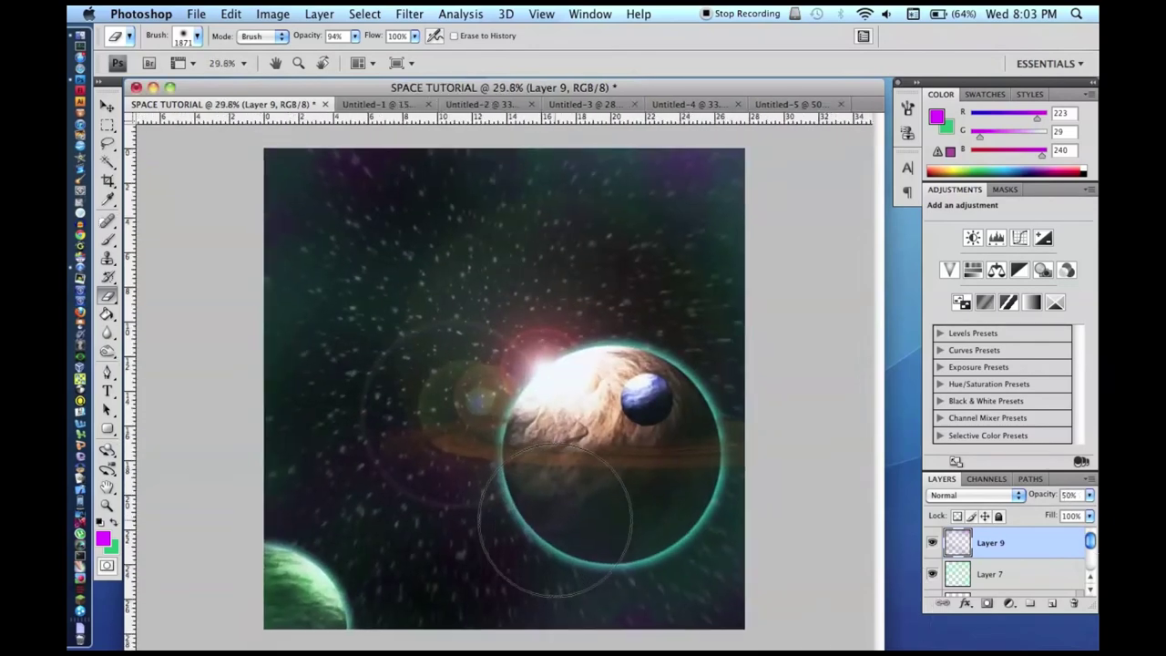
scroll(323, 369, "down", 2)
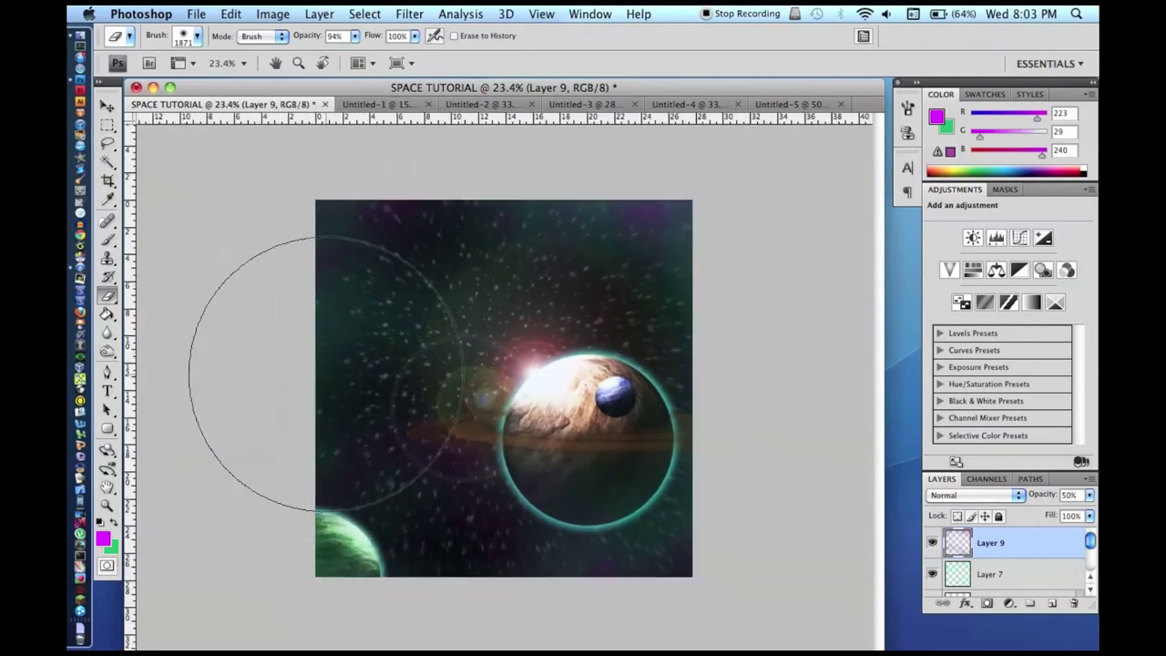
scroll(325, 374, "down", 1)
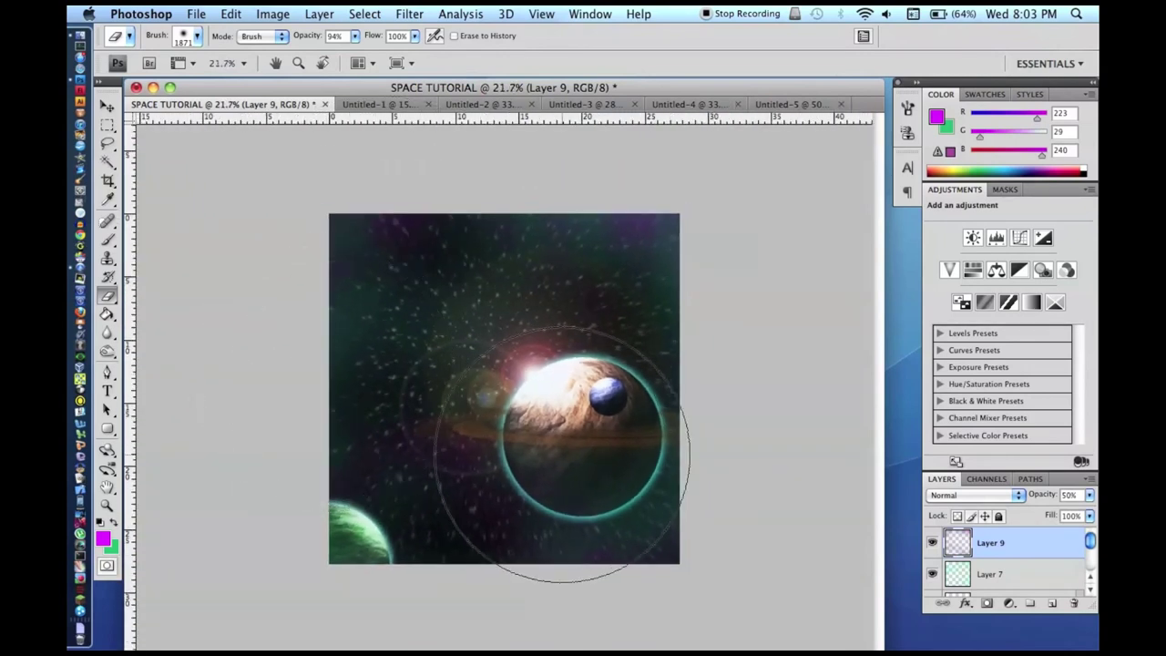
scroll(524, 436, "up", 1)
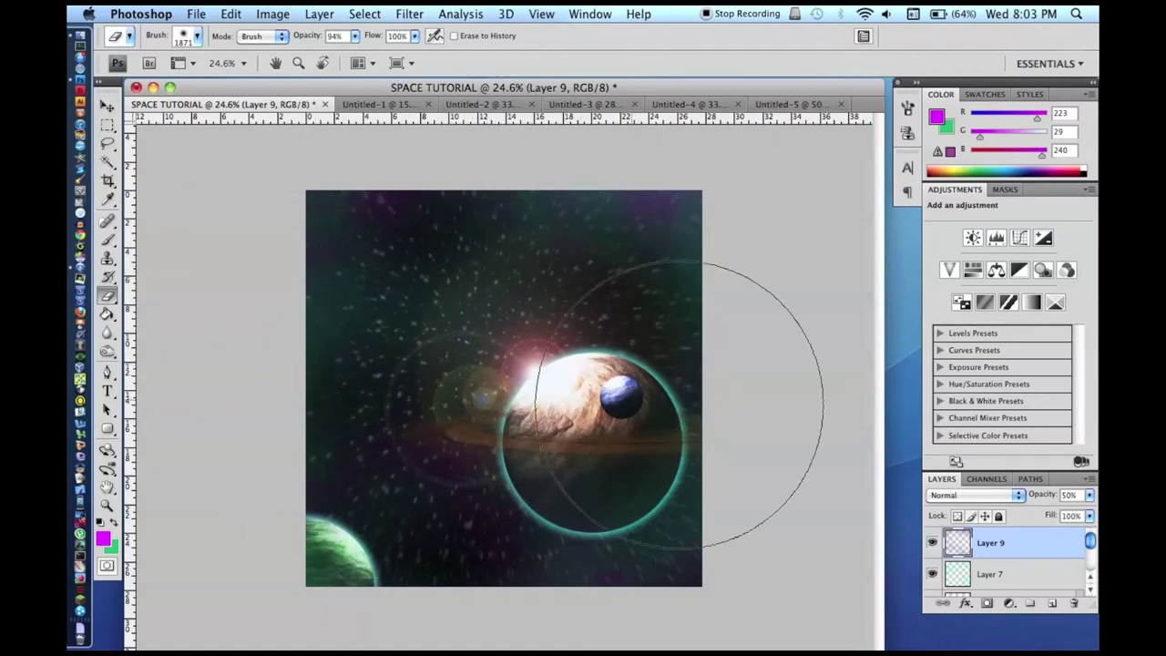
scroll(1002, 589, "down", 1)
scroll(1002, 589, "down", 10)
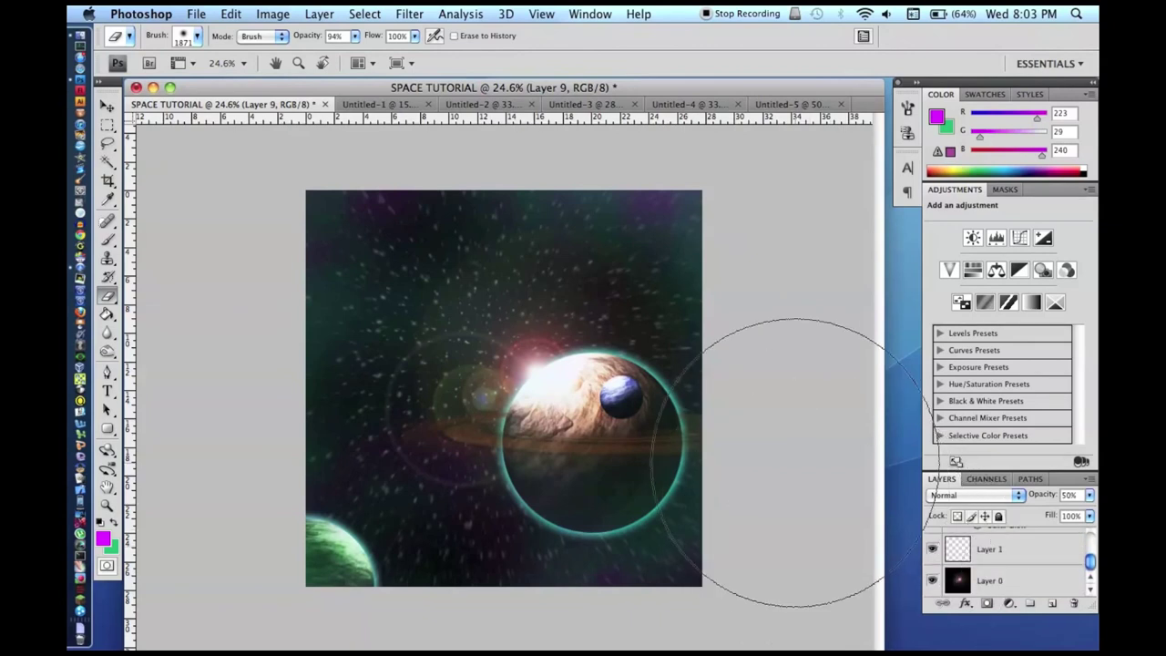
scroll(981, 562, "up", 3)
left_click(985, 552)
left_click(411, 14)
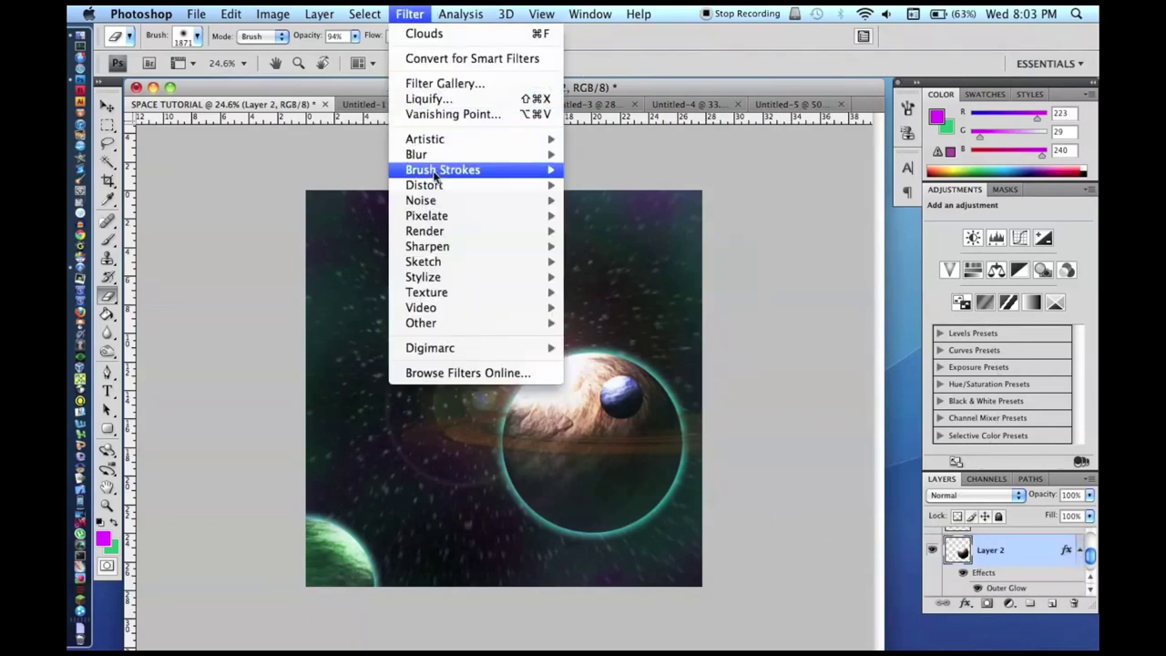
mouse_move(468, 156)
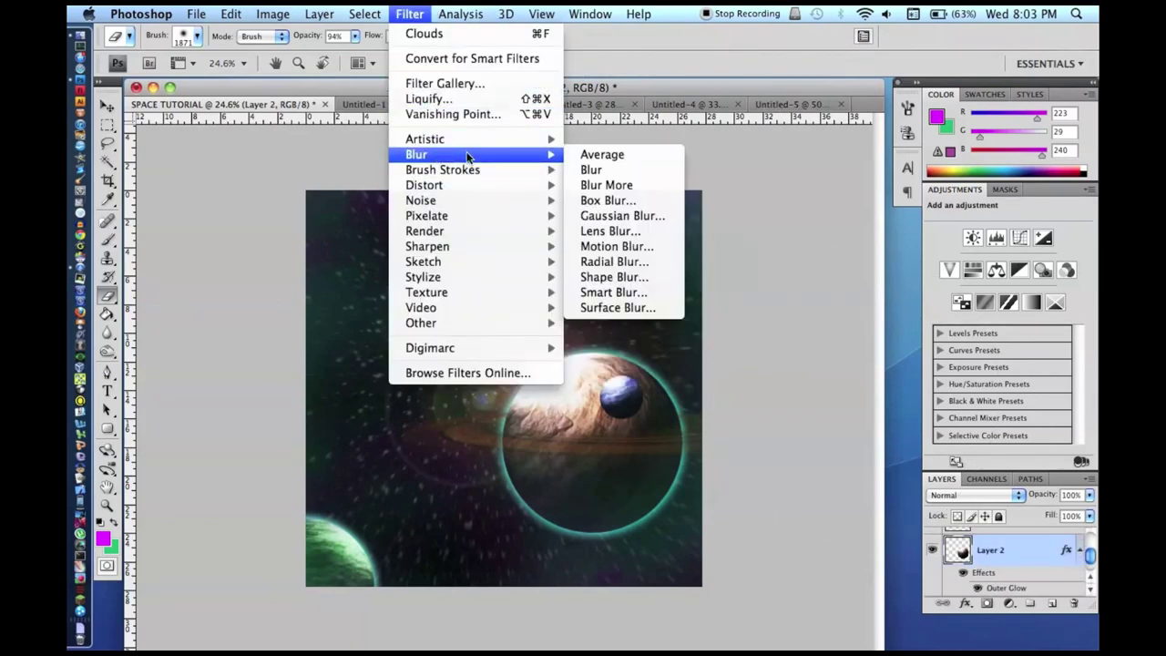
left_click(614, 263)
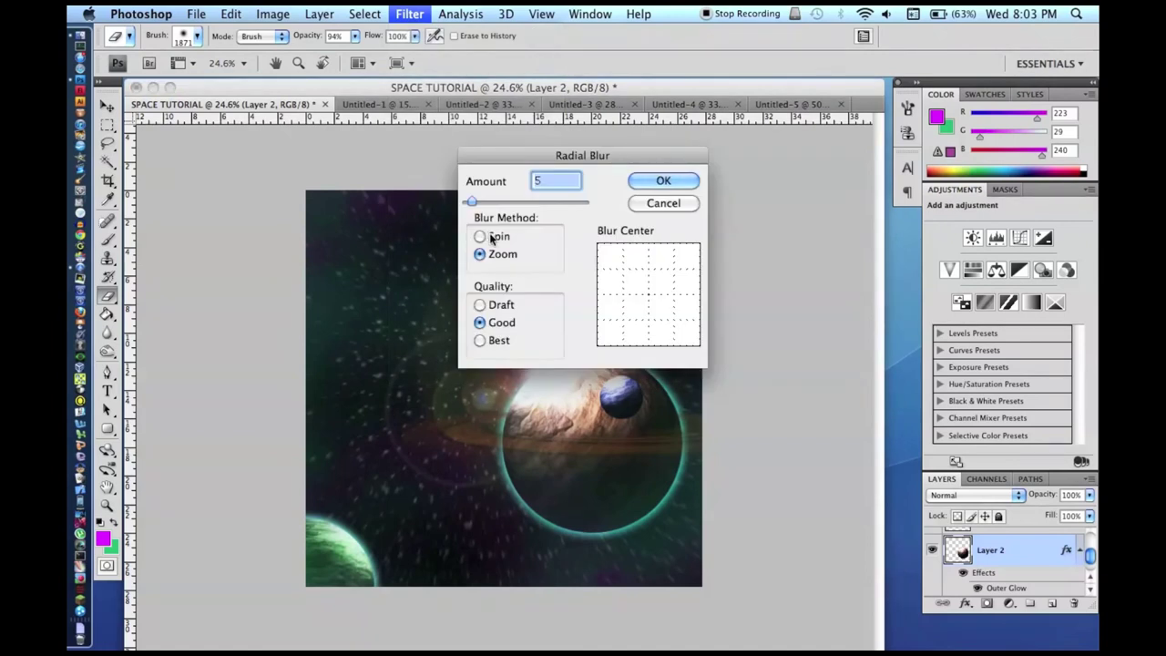
key("Escape")
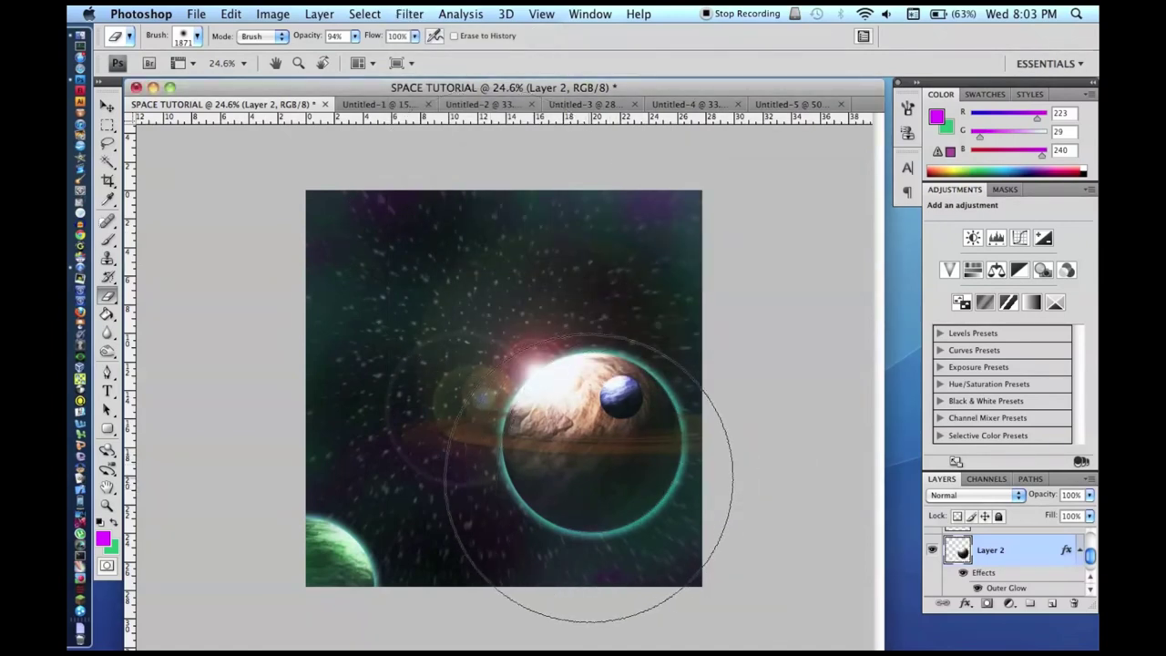
- Examine the ringed rocky planet, lens flare and faint nebula colours up close and across the whole scene
scroll(524, 515, "up", 2)
scroll(524, 515, "up", 3)
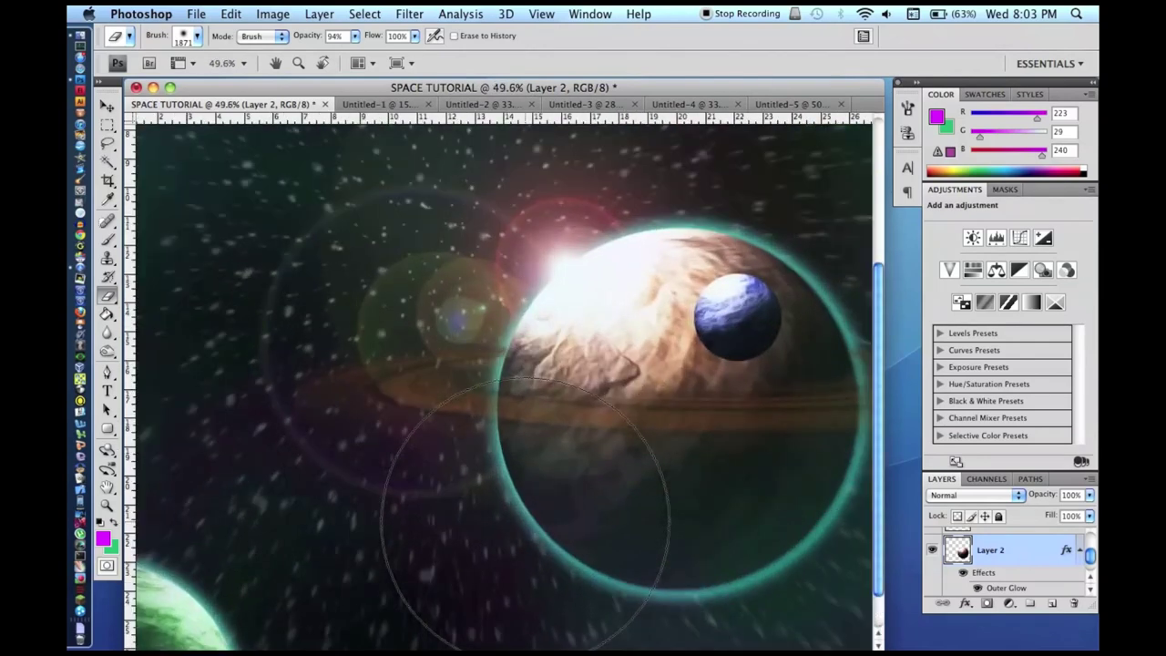
scroll(524, 515, "up", 2)
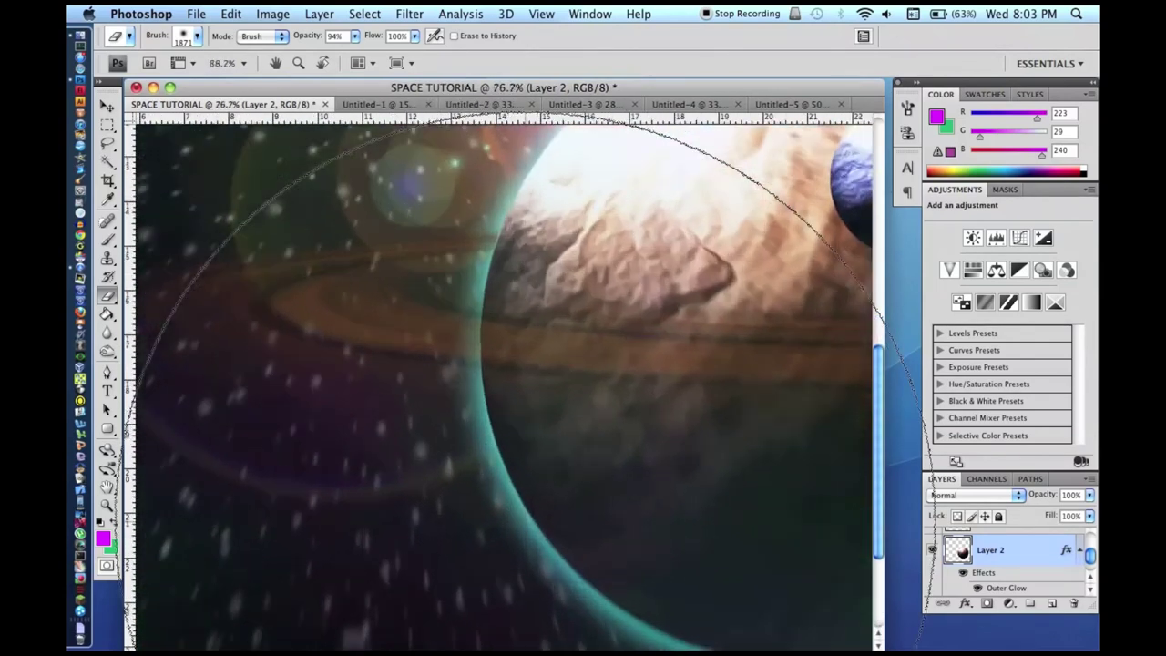
scroll(528, 514, "down", 3)
scroll(524, 515, "down", 3)
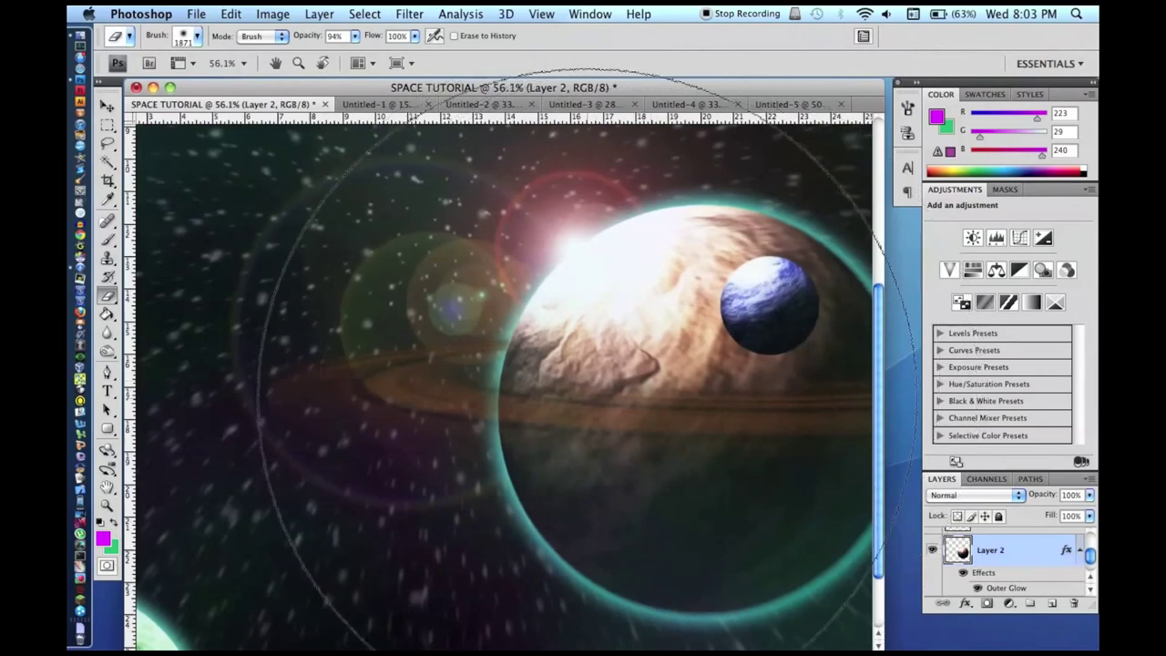
key("super+z")
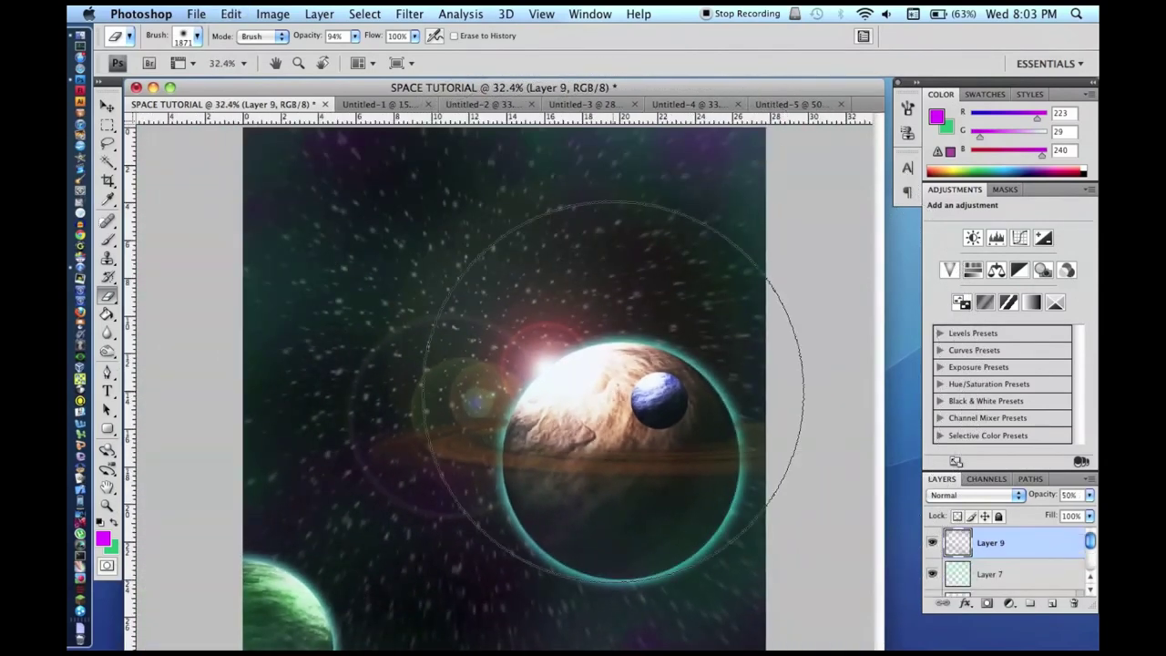
scroll(520, 410, "down", 2)
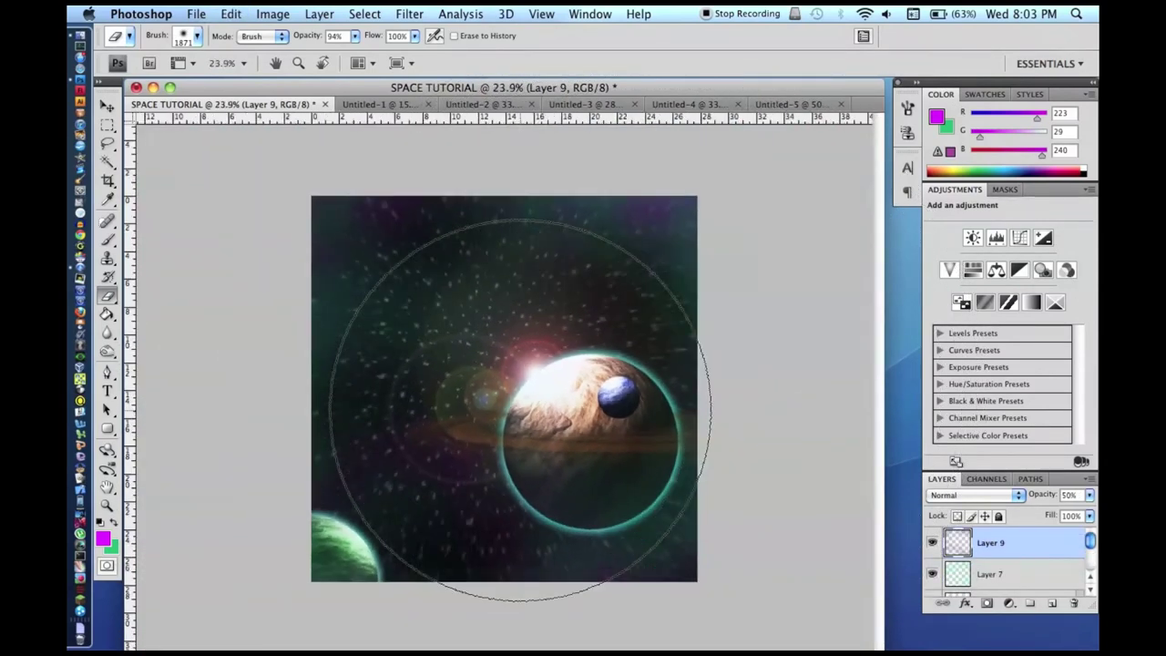